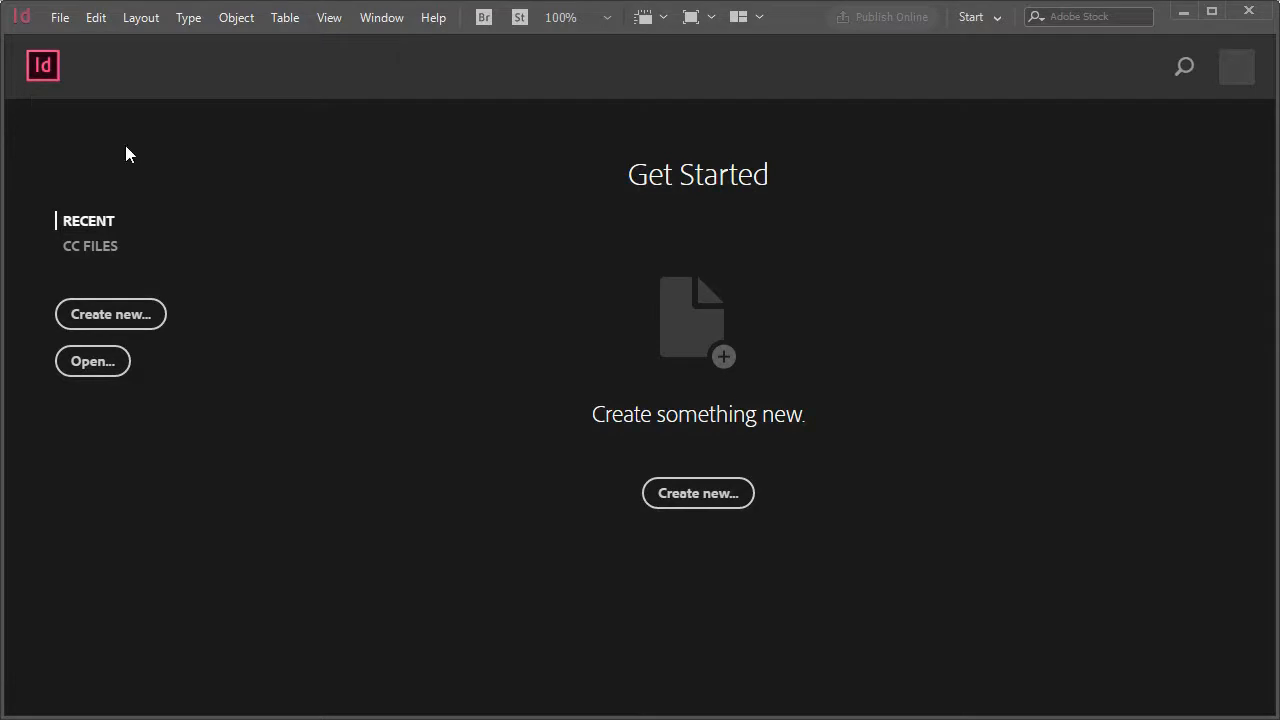
- Create a new portrait document from the recent custom 210 x 297 mm preset with 20 mm margins
left_click(60, 18)
mouse_move(110, 42)
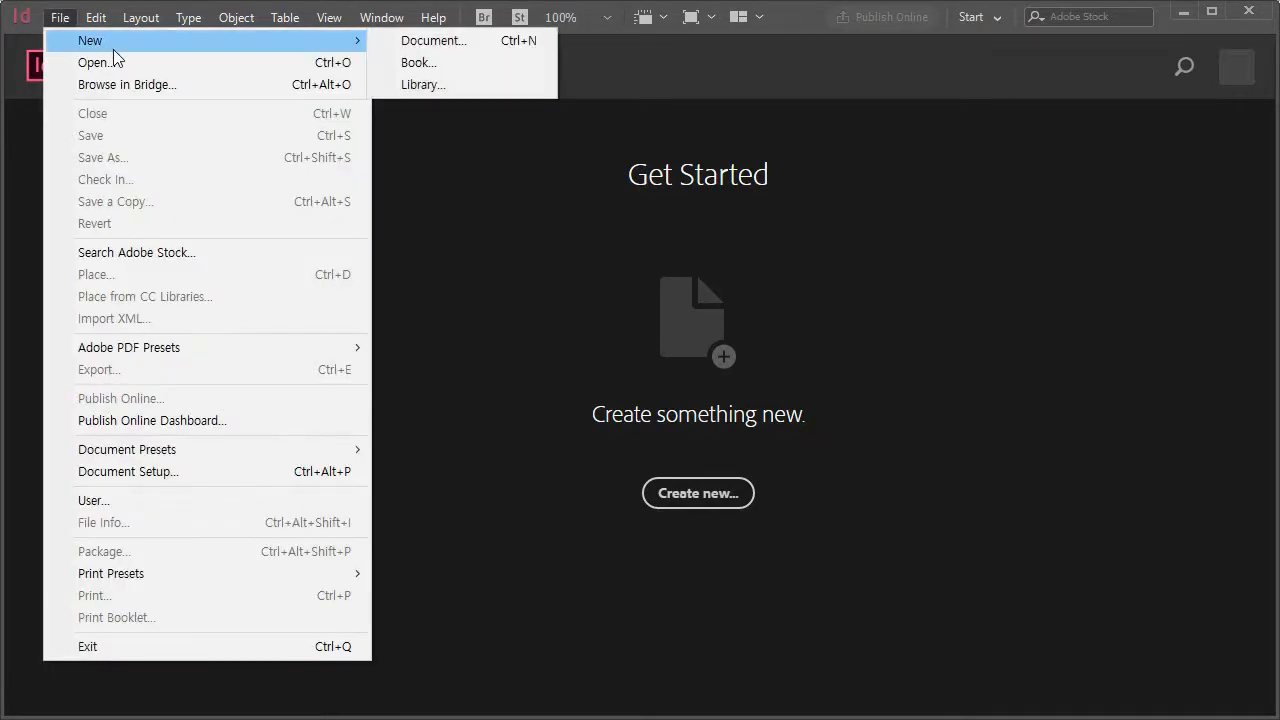
left_click(469, 42)
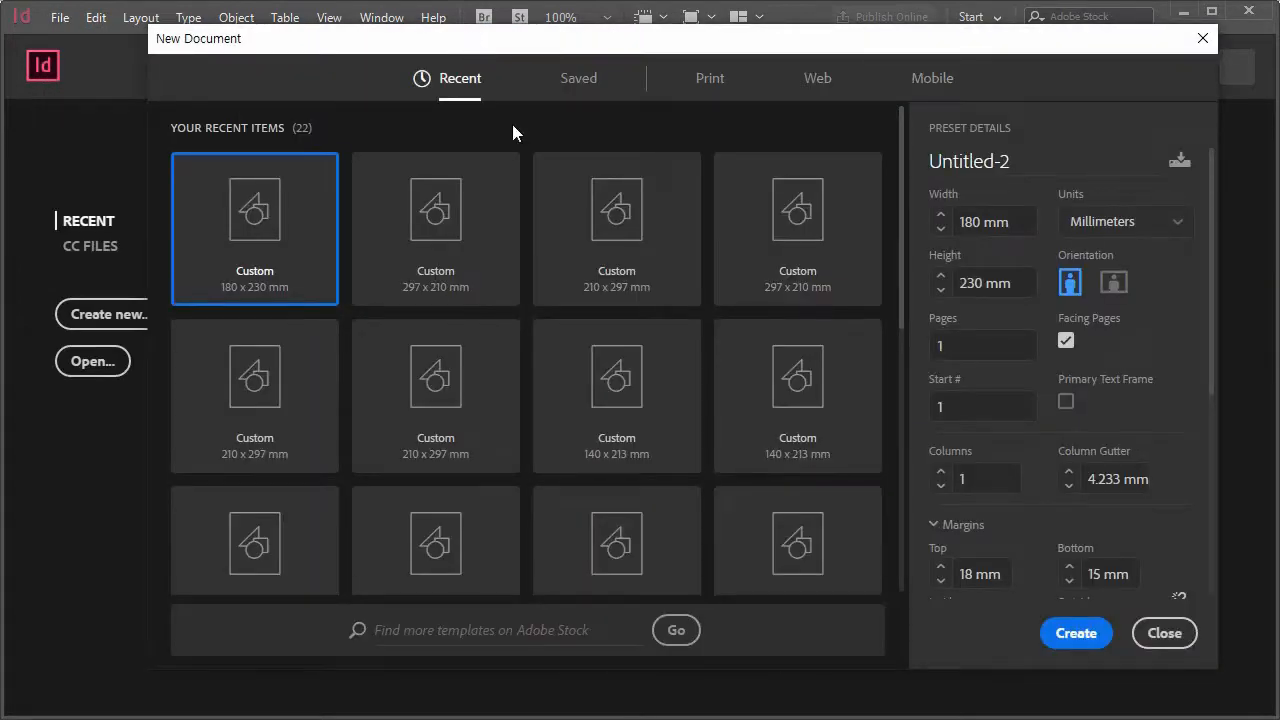
left_click(617, 214)
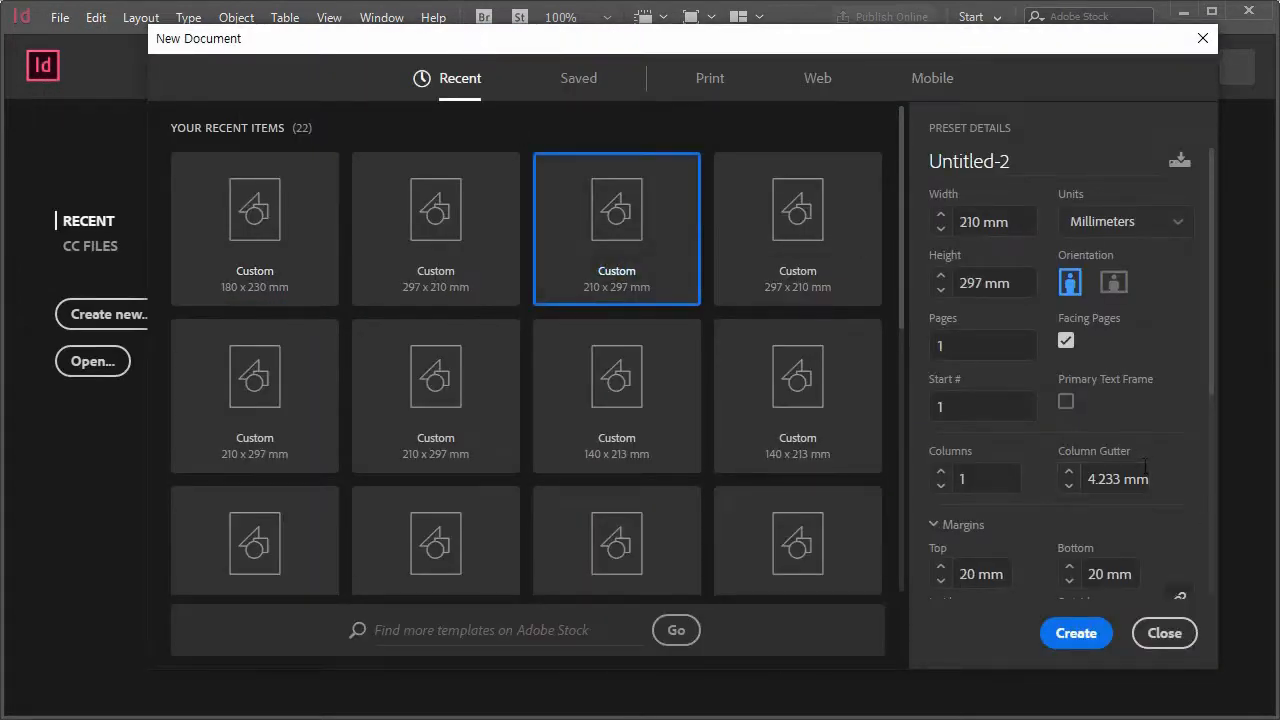
scroll(1150, 500, "down", 3)
scroll(1118, 430, "down", 2)
left_click(1076, 633)
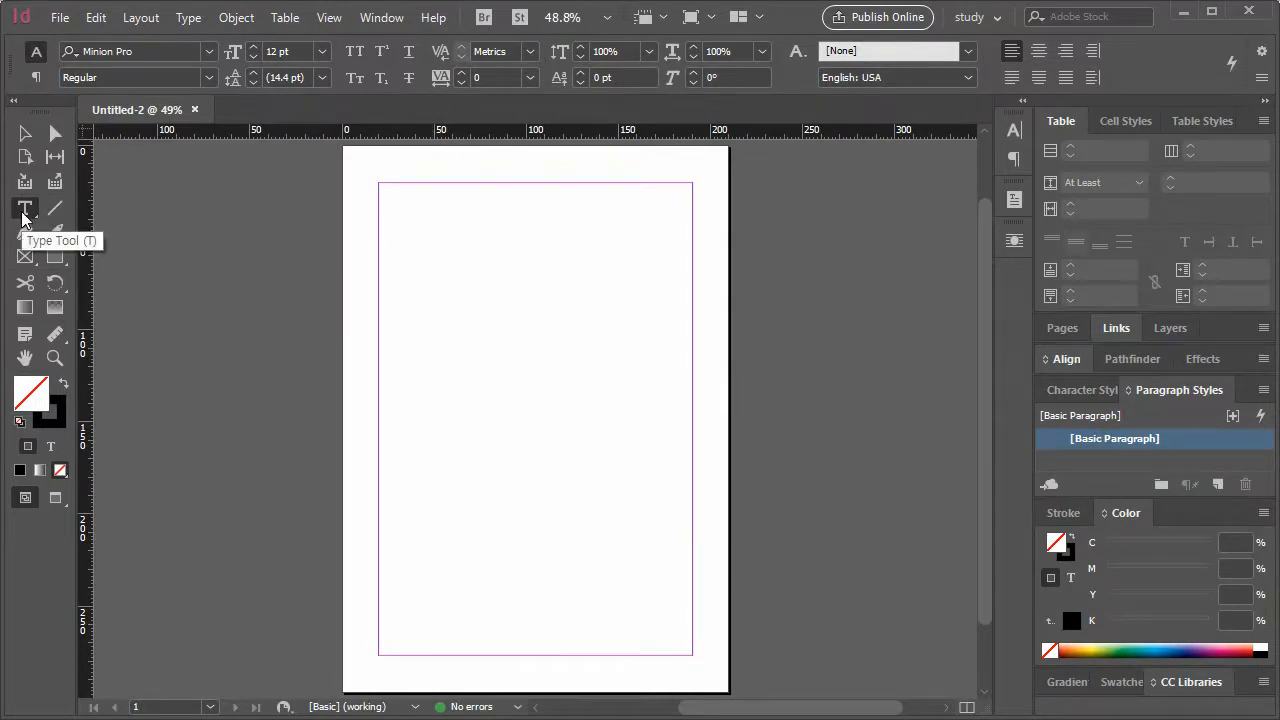
- Draw a text frame about 170 mm wide and 108 mm high from the top of the page's margin area
left_click(393, 197)
left_click_drag(392, 197, 693, 382)
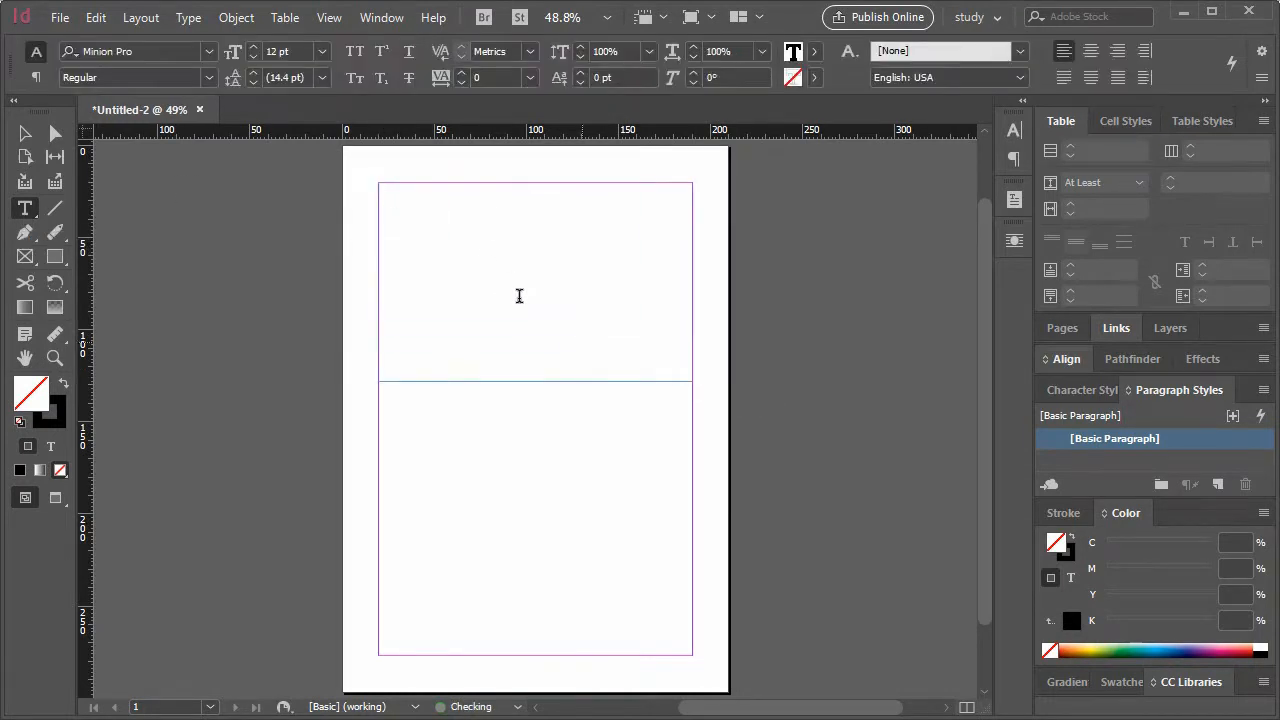
left_click(55, 357)
left_click(460, 222)
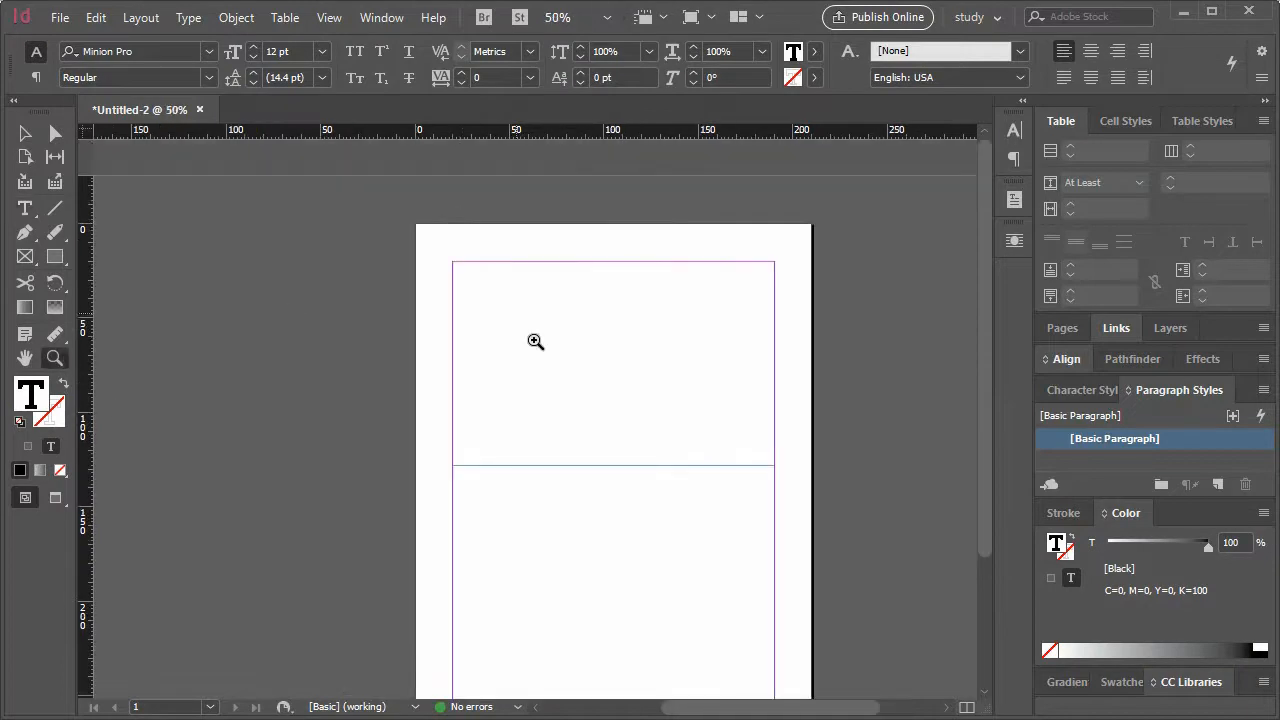
- Switch to File Explorer, open 예제에서 사용된 텍스트.txt from the text source folder, and copy the "WHAT IS LOREM IPSUM?" heading with its paragraph
key("alt+Tab")
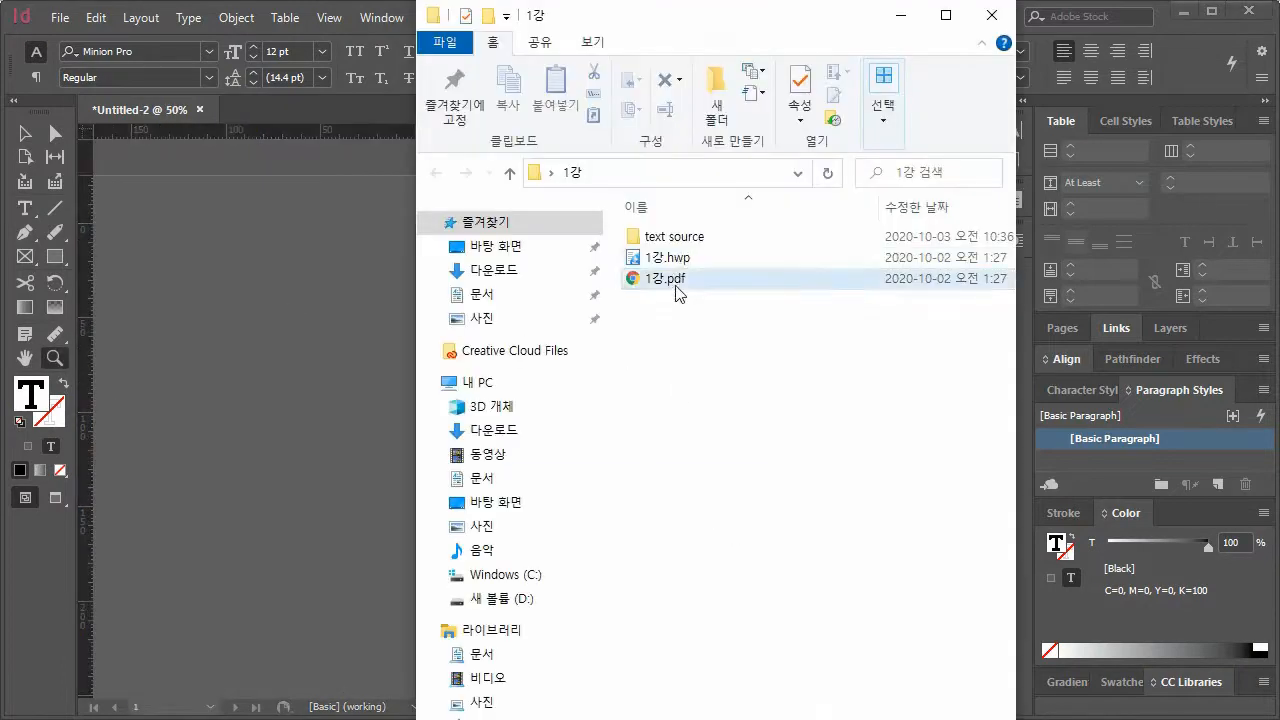
double_click(658, 238)
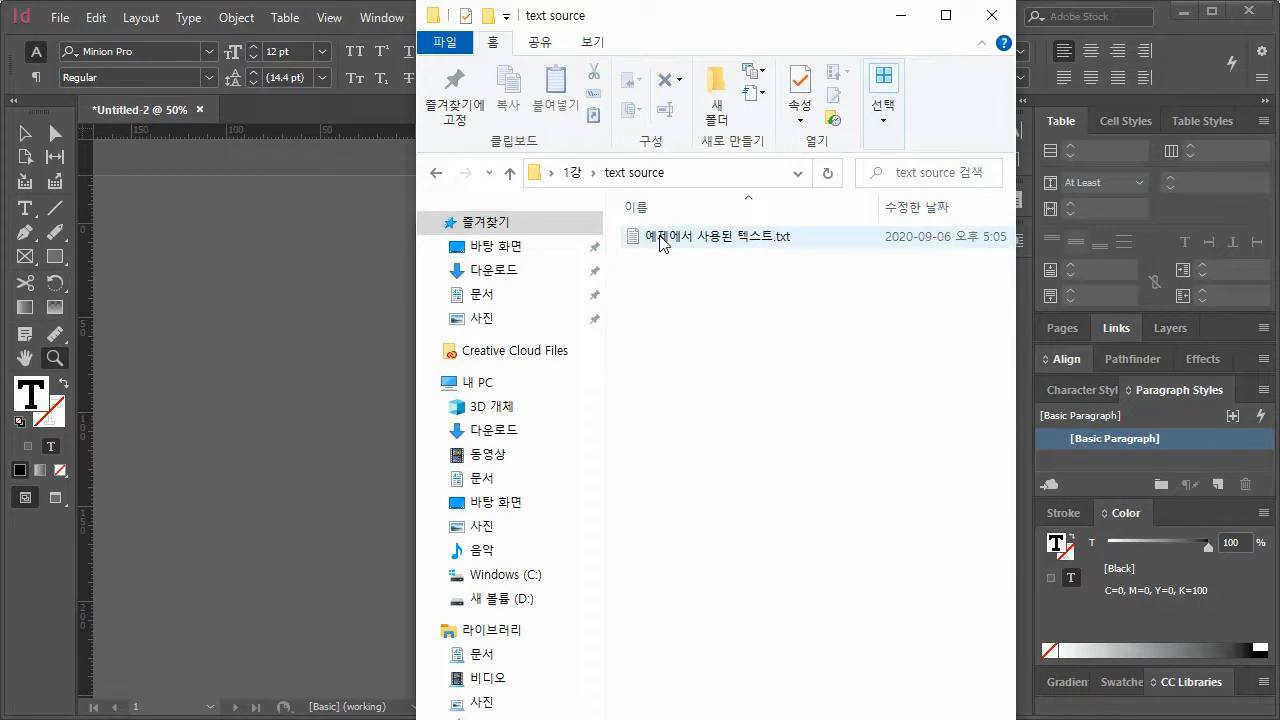
double_click(660, 240)
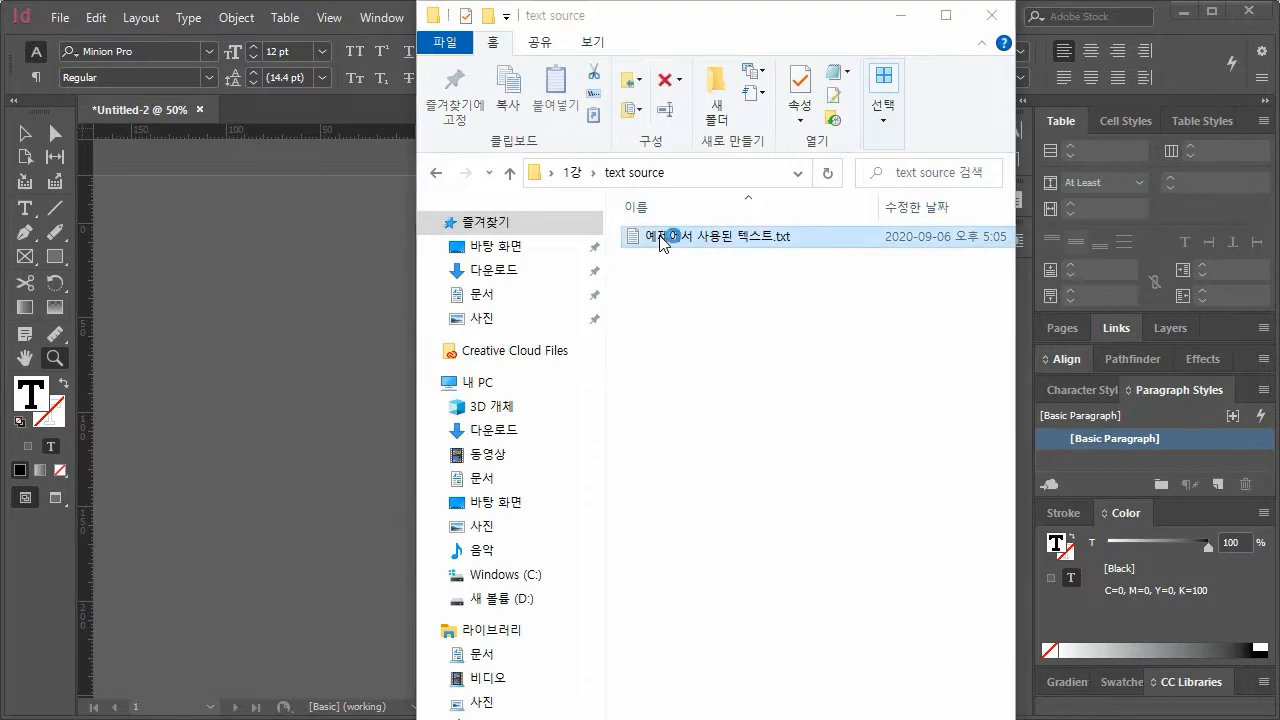
left_click_drag(947, 125, 753, 5)
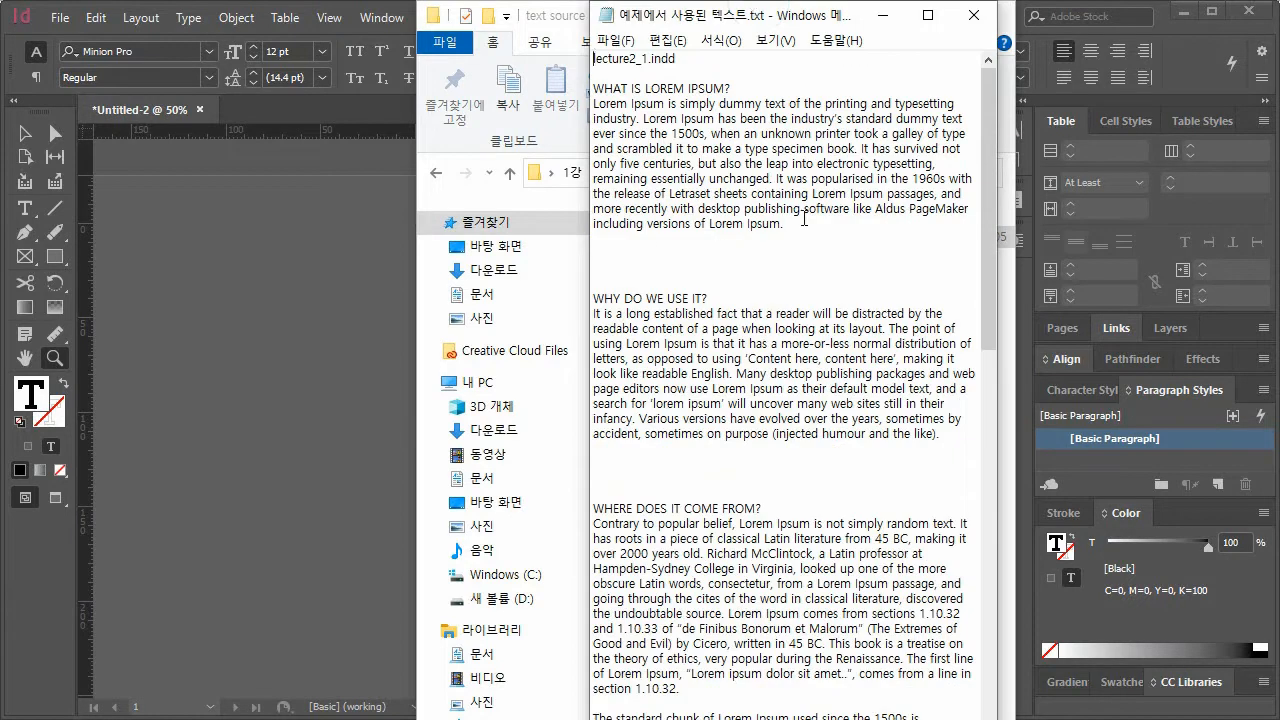
left_click_drag(783, 226, 552, 92)
key("ctrl+c")
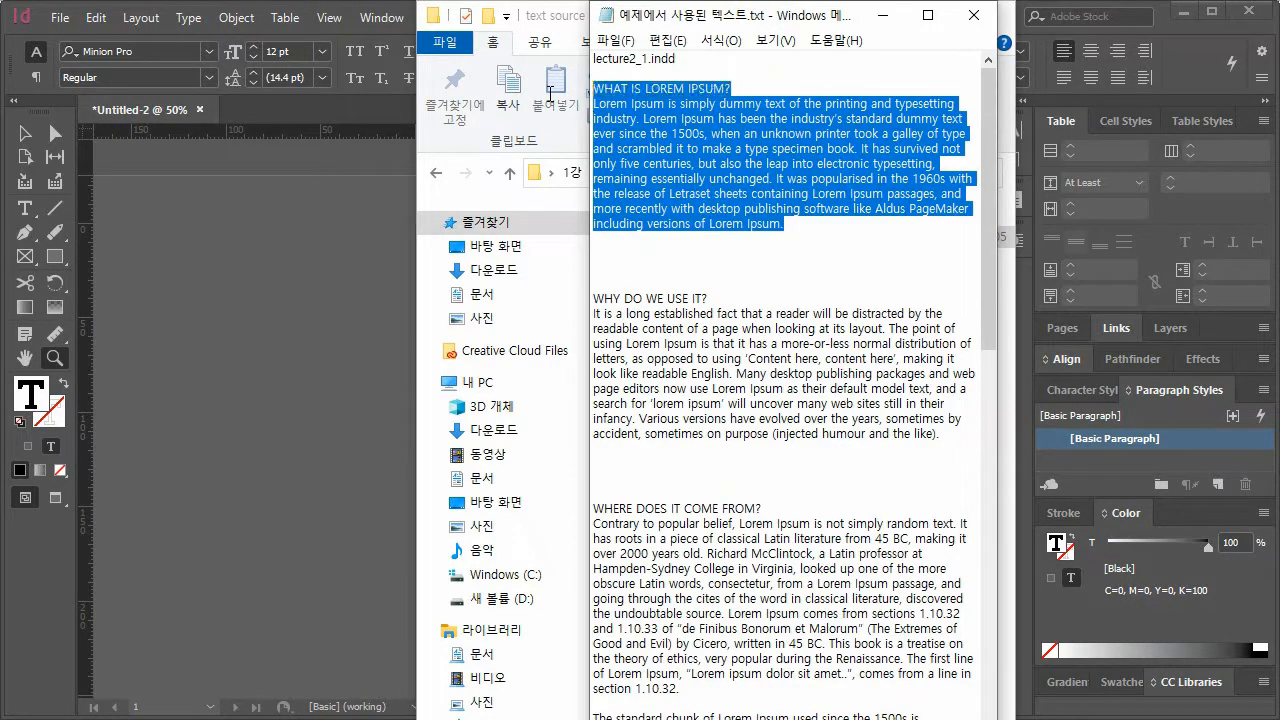
- Switch back to InDesign and paste the copied heading and paragraph into the empty text frame
left_click(884, 15)
left_click(313, 317)
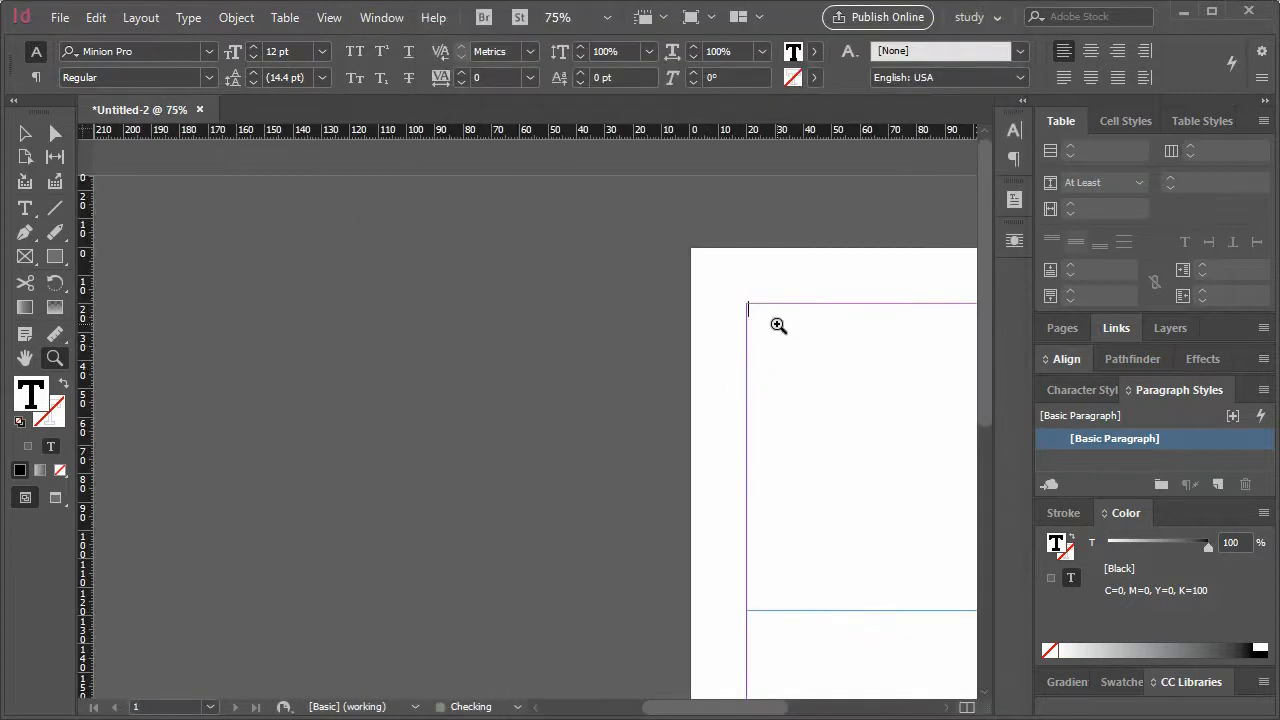
left_click(26, 208)
left_click(763, 323)
key("ctrl+v")
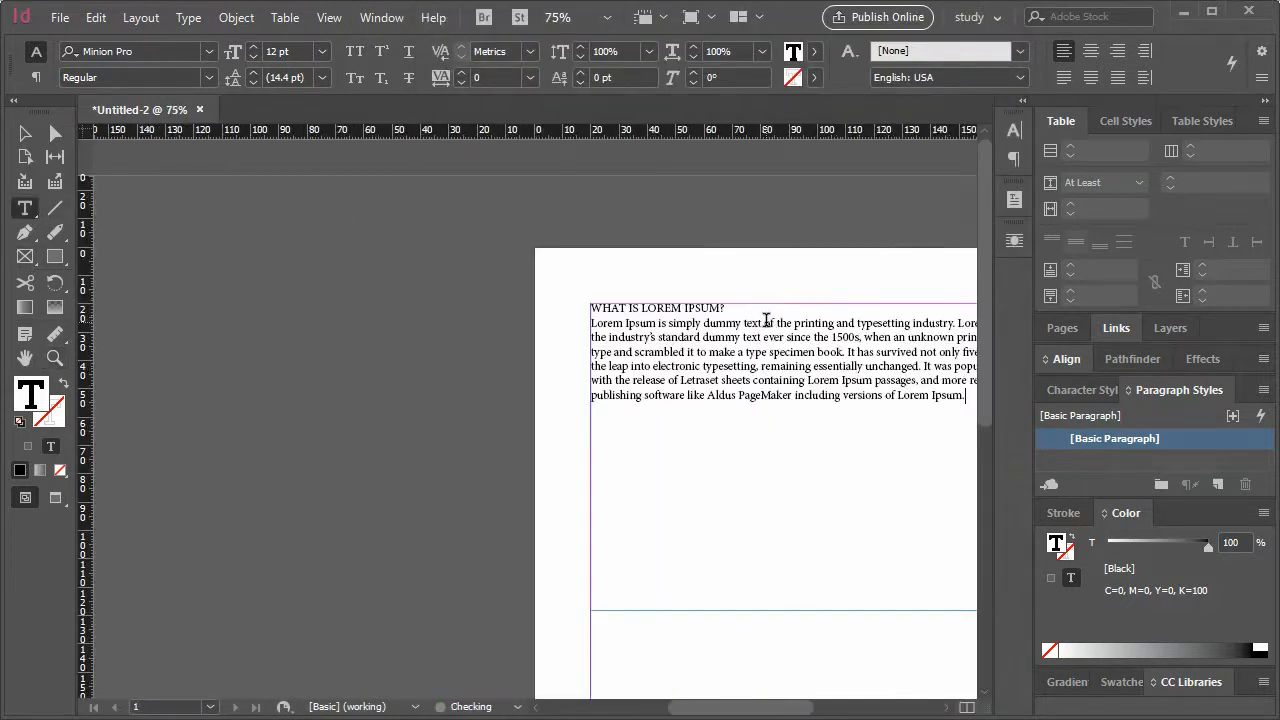
- Select the text frame as an object and open the character formatting options
left_click(25, 357)
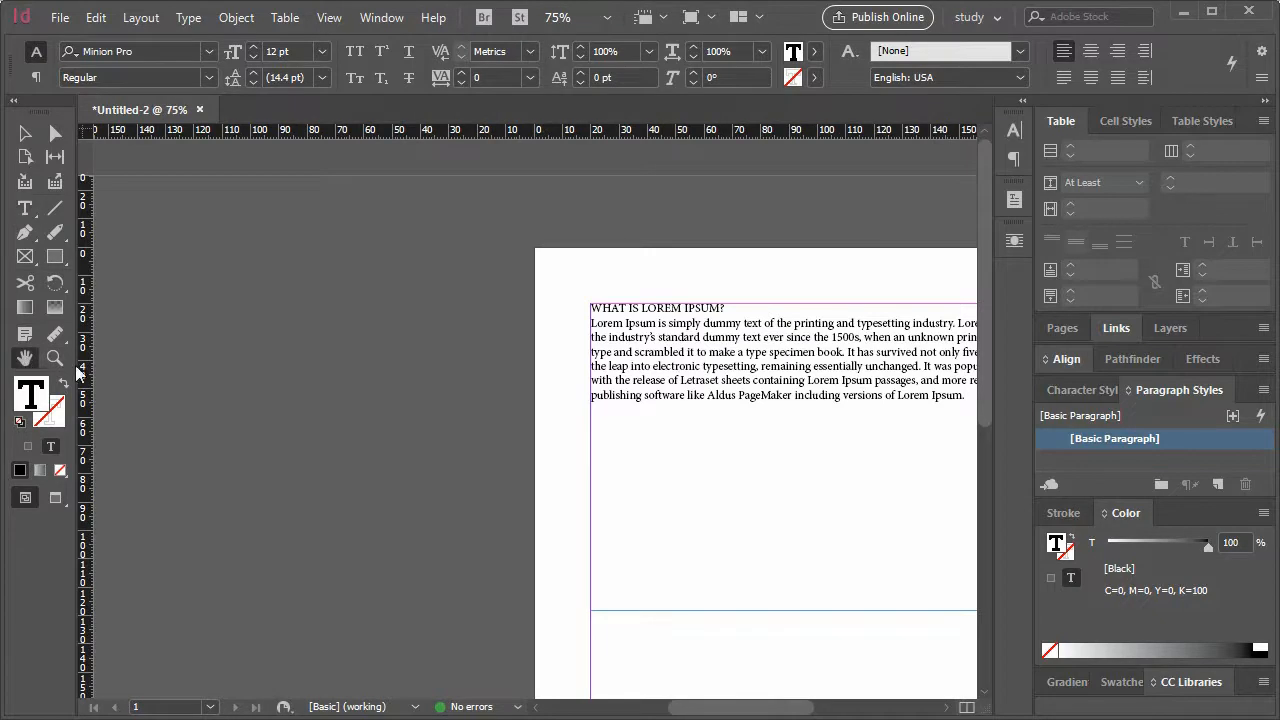
key("ctrl+equal")
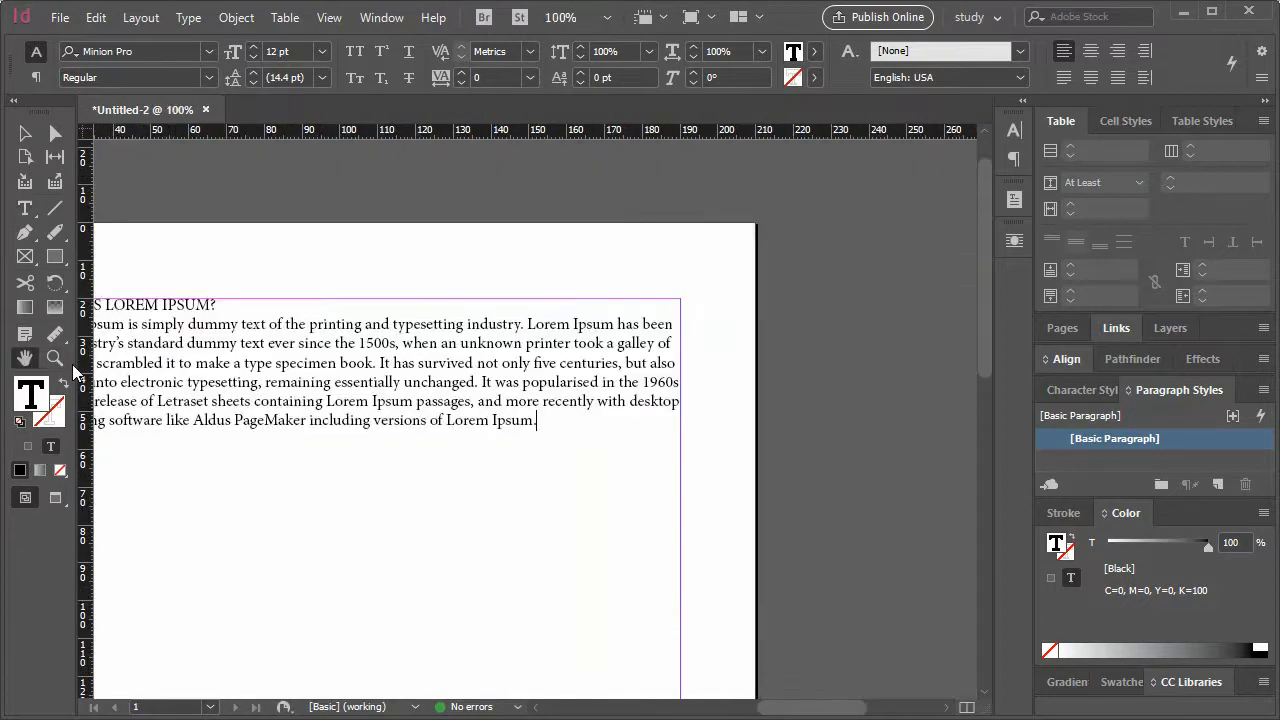
key("ctrl+equal")
left_click(25, 133)
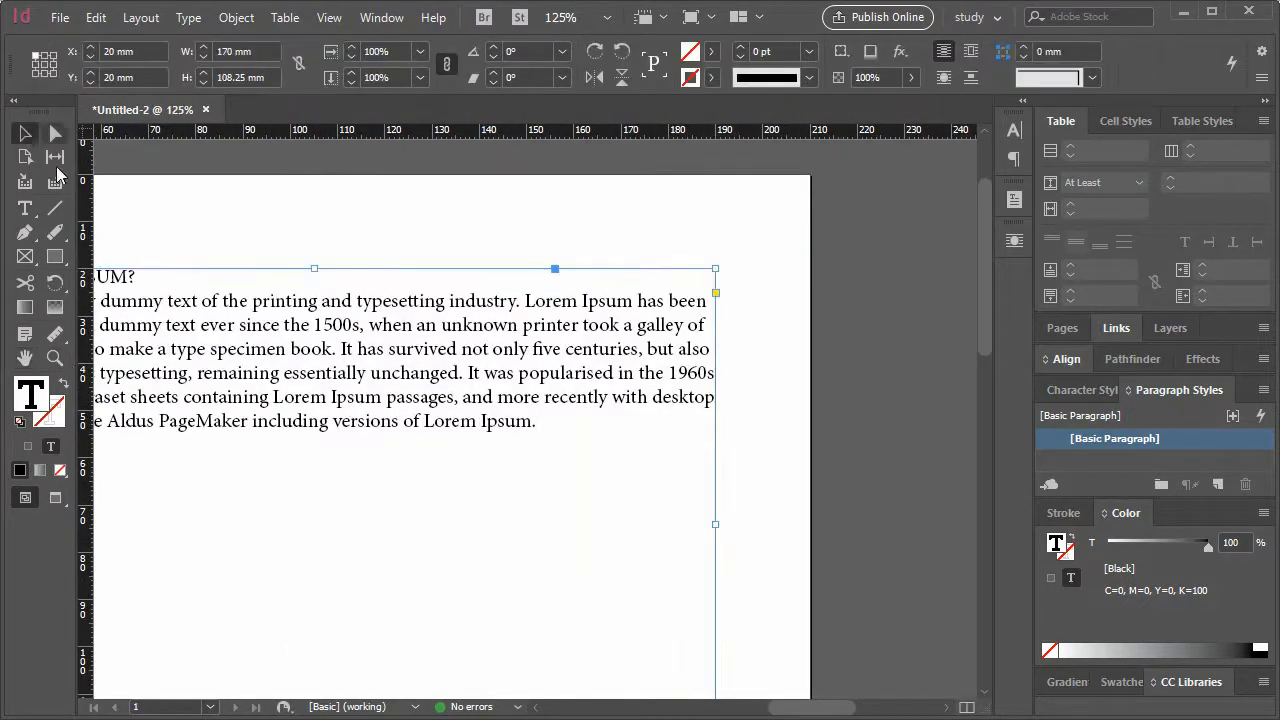
left_click_drag(340, 514, 534, 494)
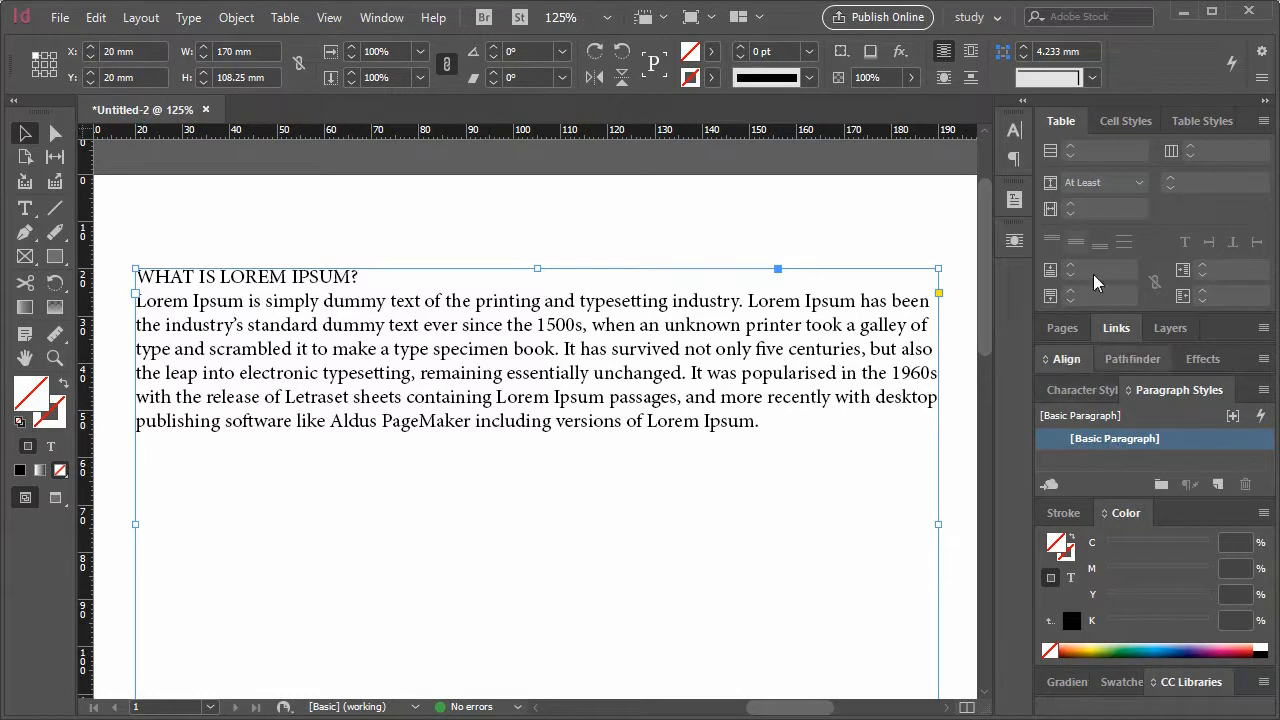
left_click(1013, 128)
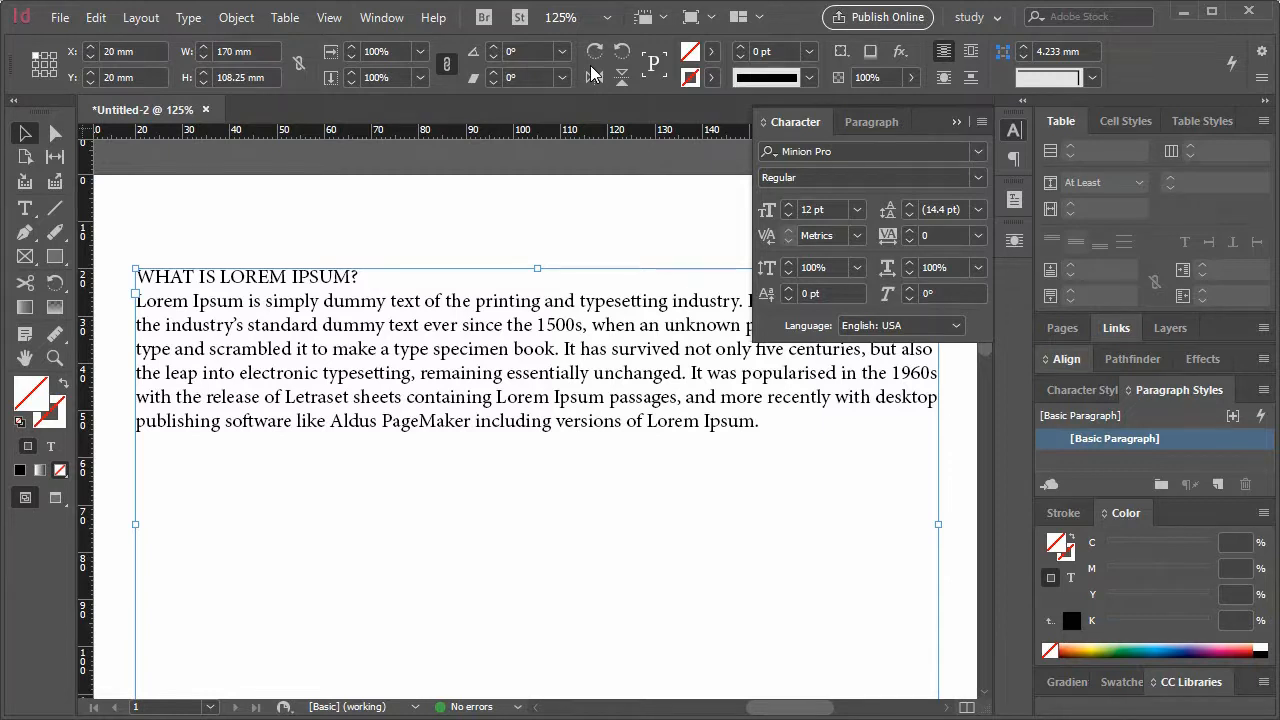
left_click(384, 20)
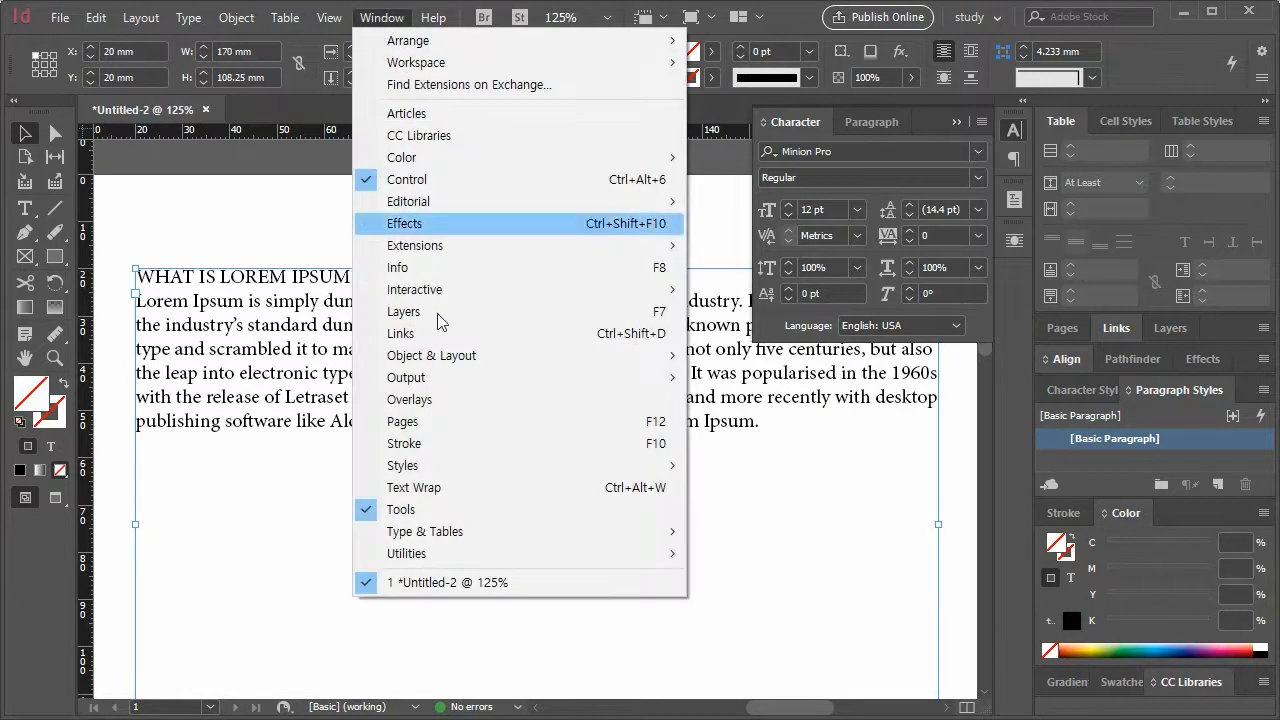
mouse_move(514, 535)
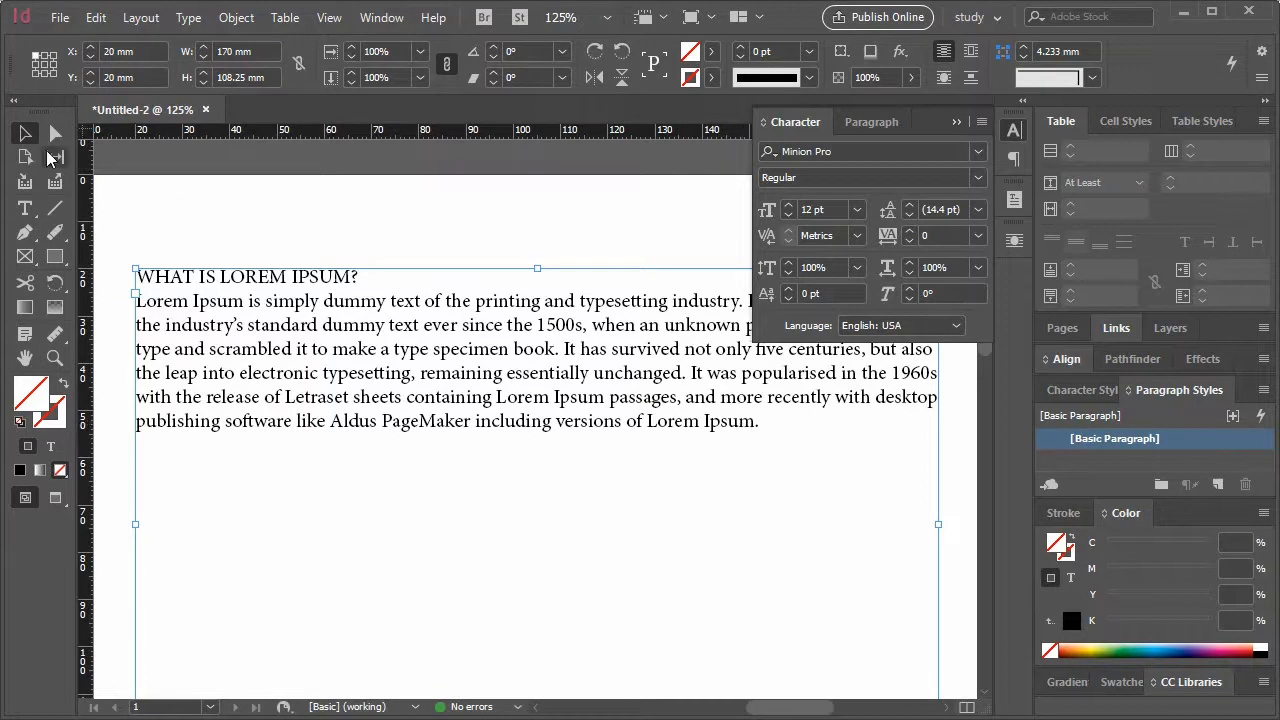
- Select the entire heading and paragraph, and choose Minion Pro from the favorite fonts
left_click(25, 207)
left_click_drag(762, 421, 230, 250)
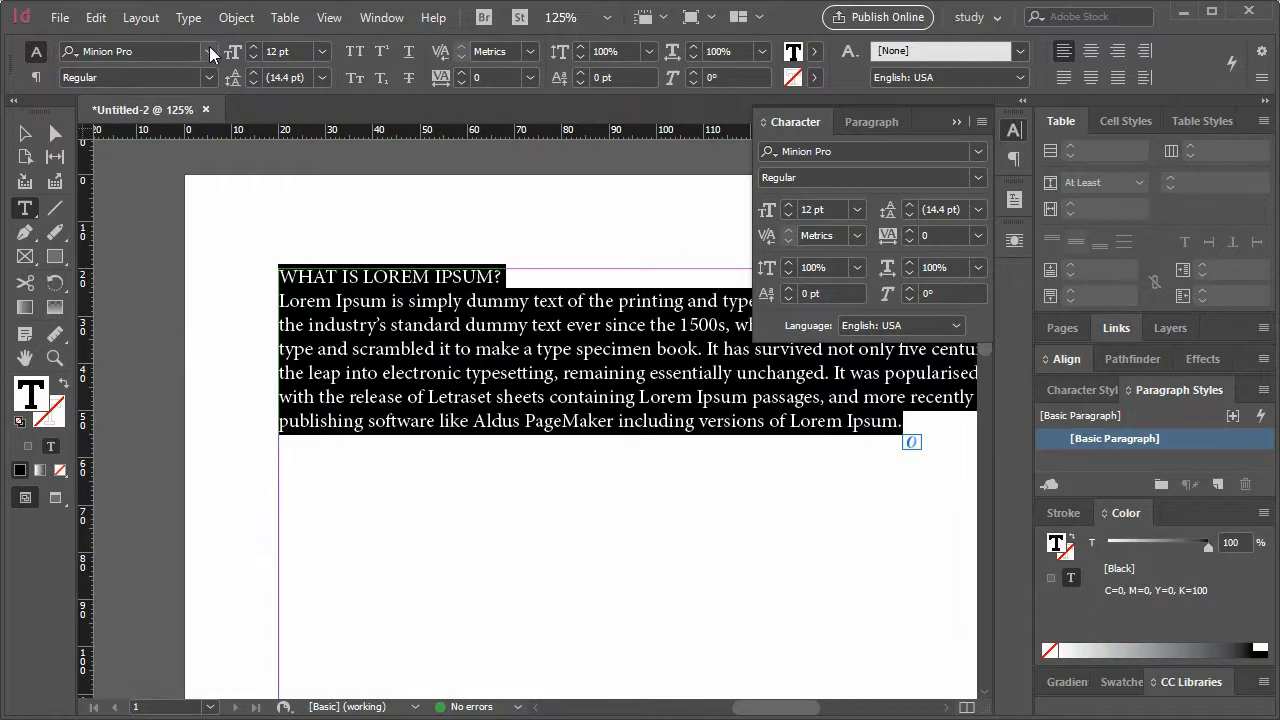
left_click(977, 151)
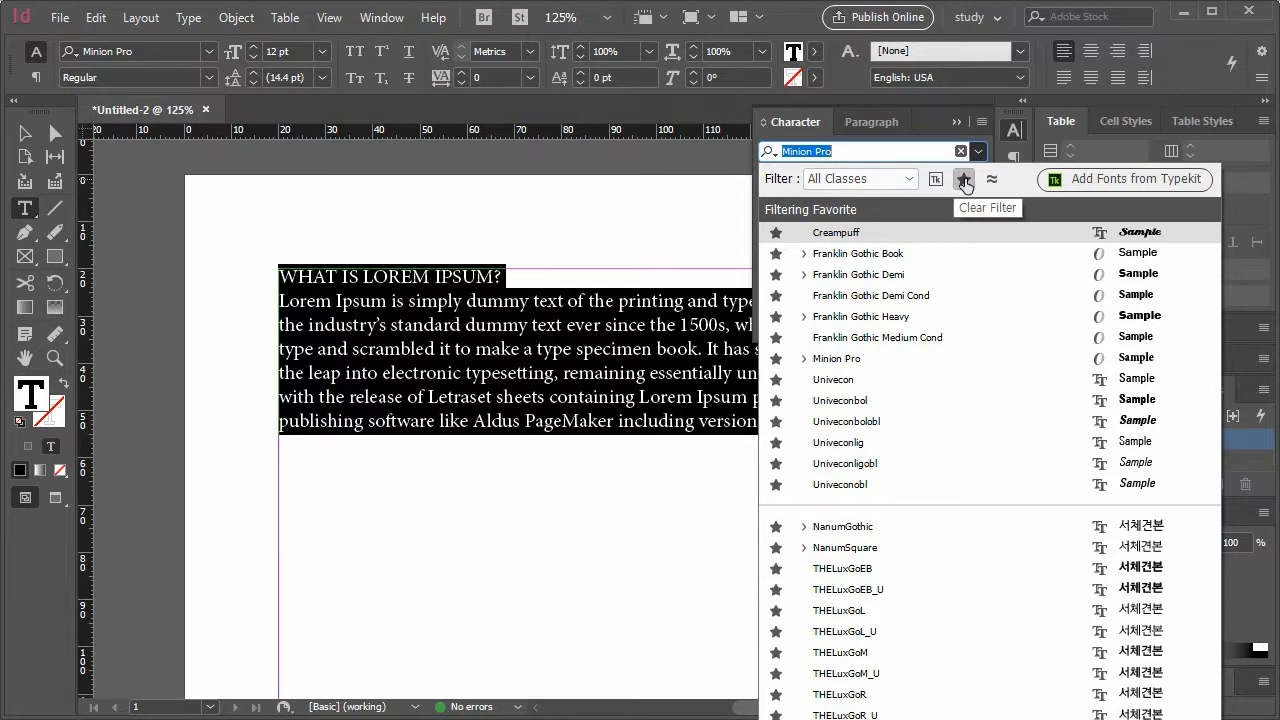
left_click(209, 51)
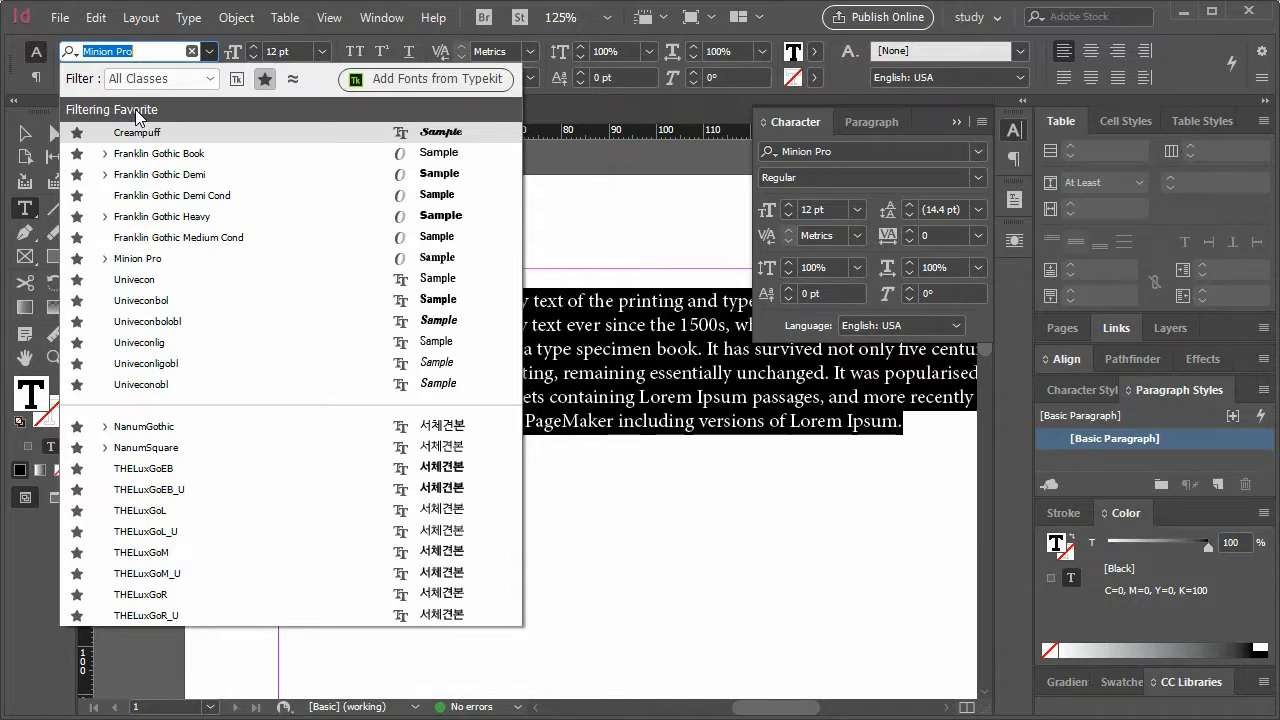
left_click(266, 80)
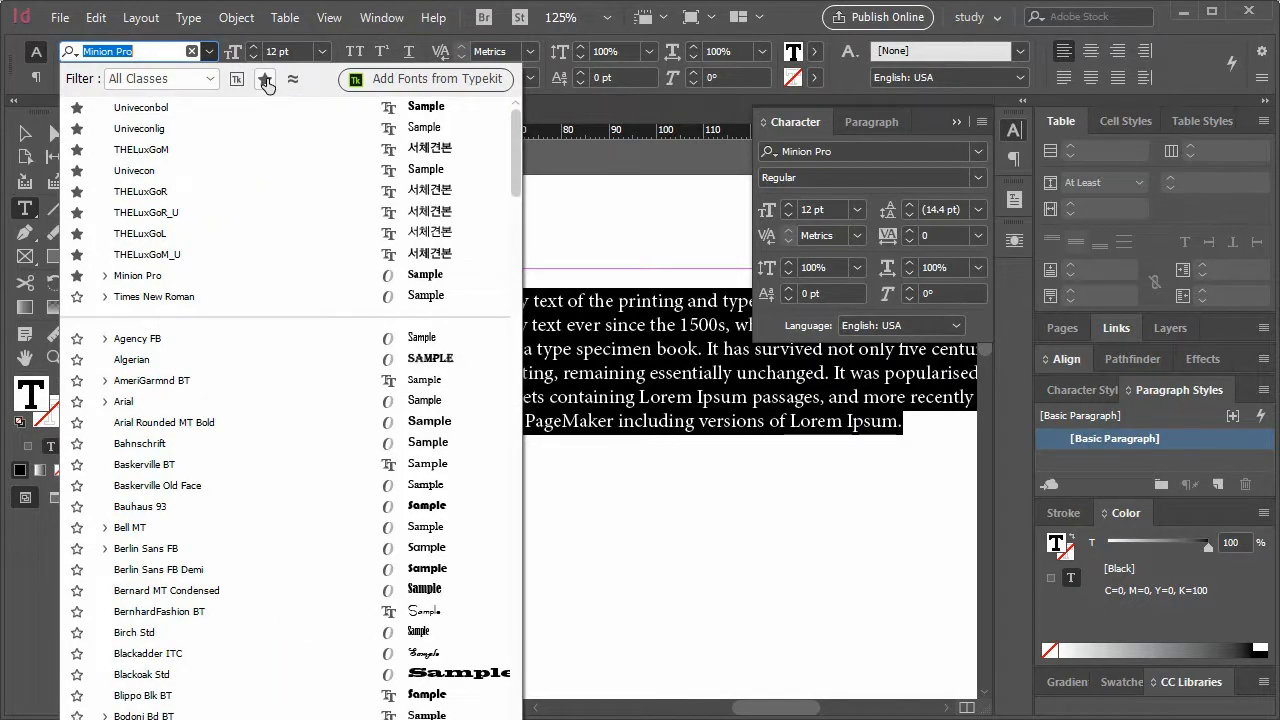
left_click(265, 80)
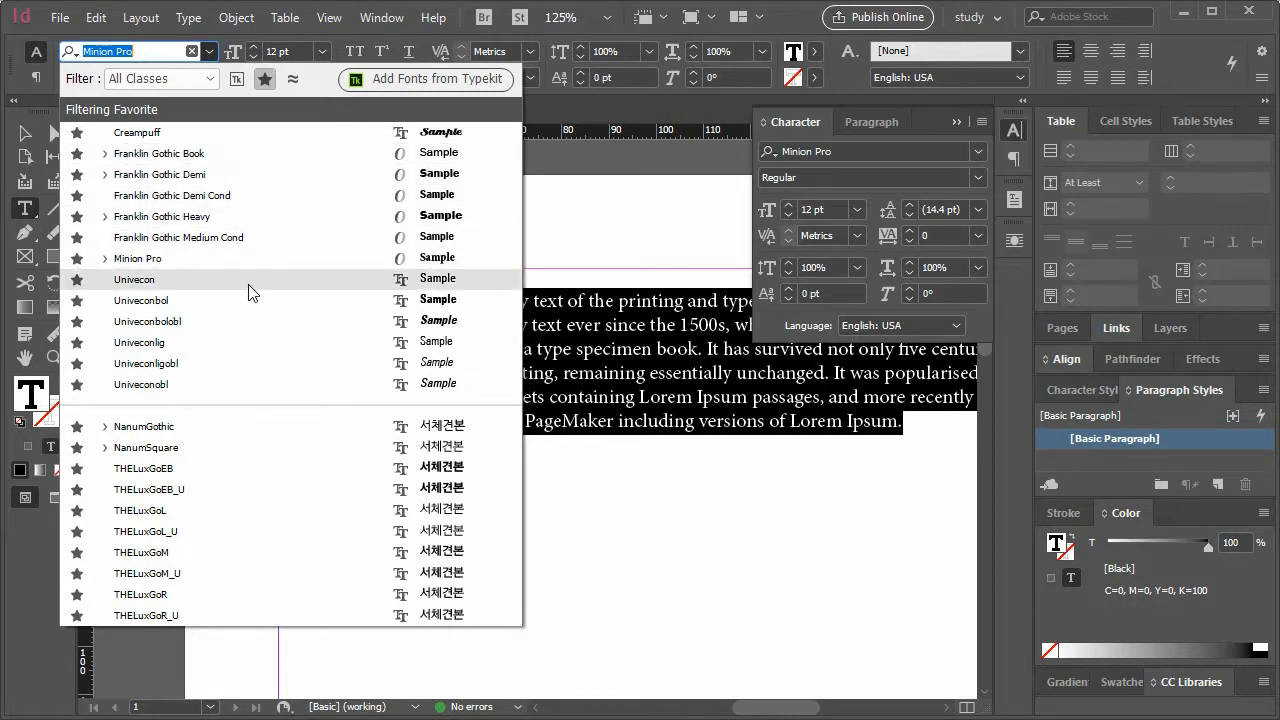
left_click(255, 259)
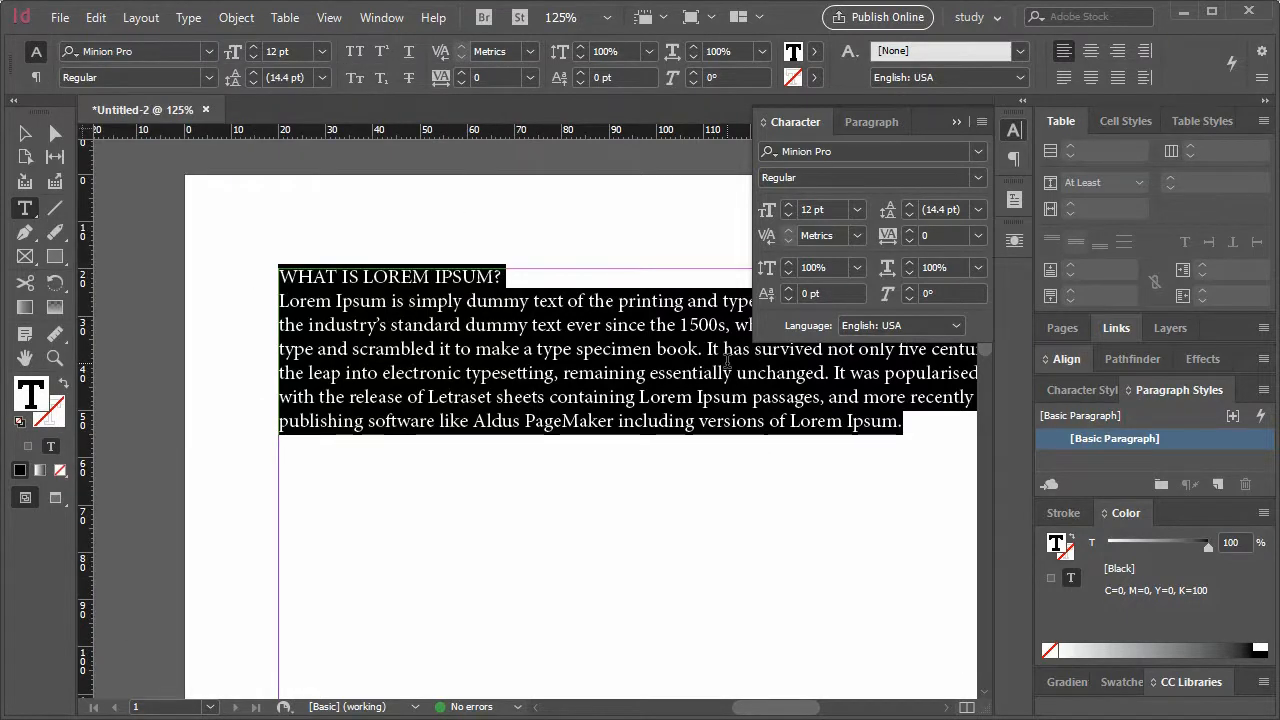
- Try the Italic and Bold Cond font styles on the selected text, and settle on Italic
left_click(977, 178)
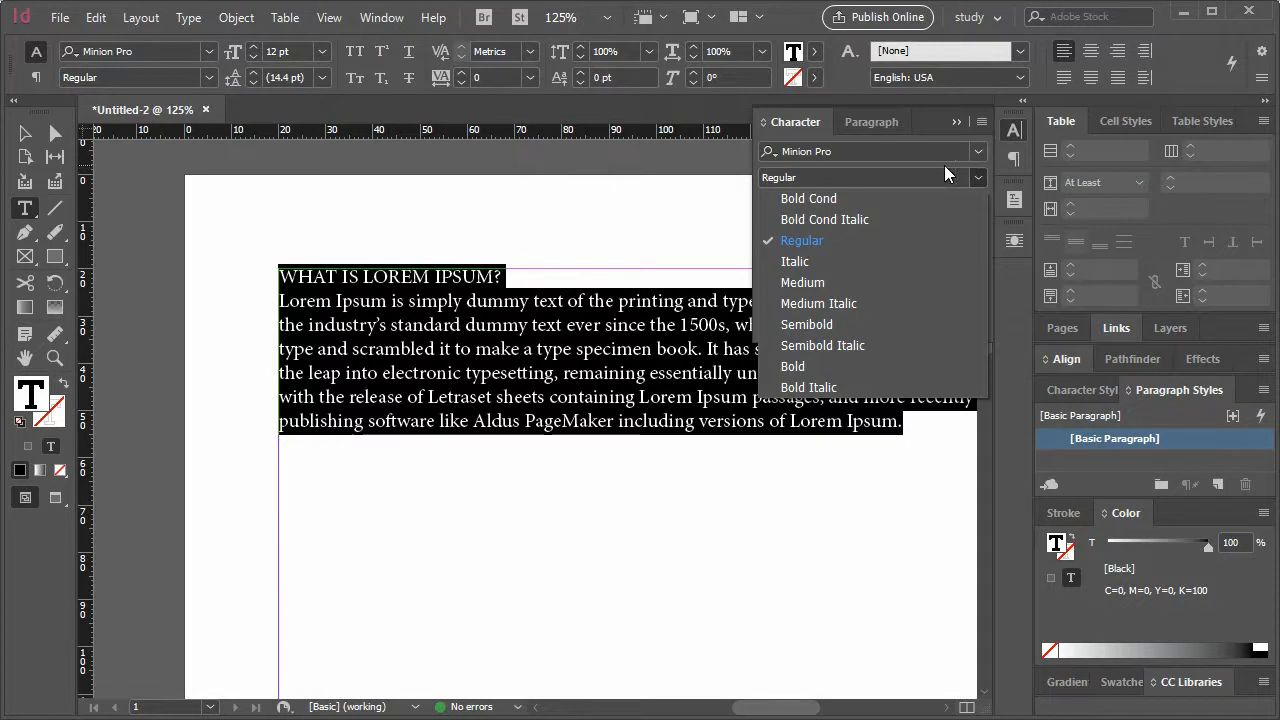
left_click(865, 264)
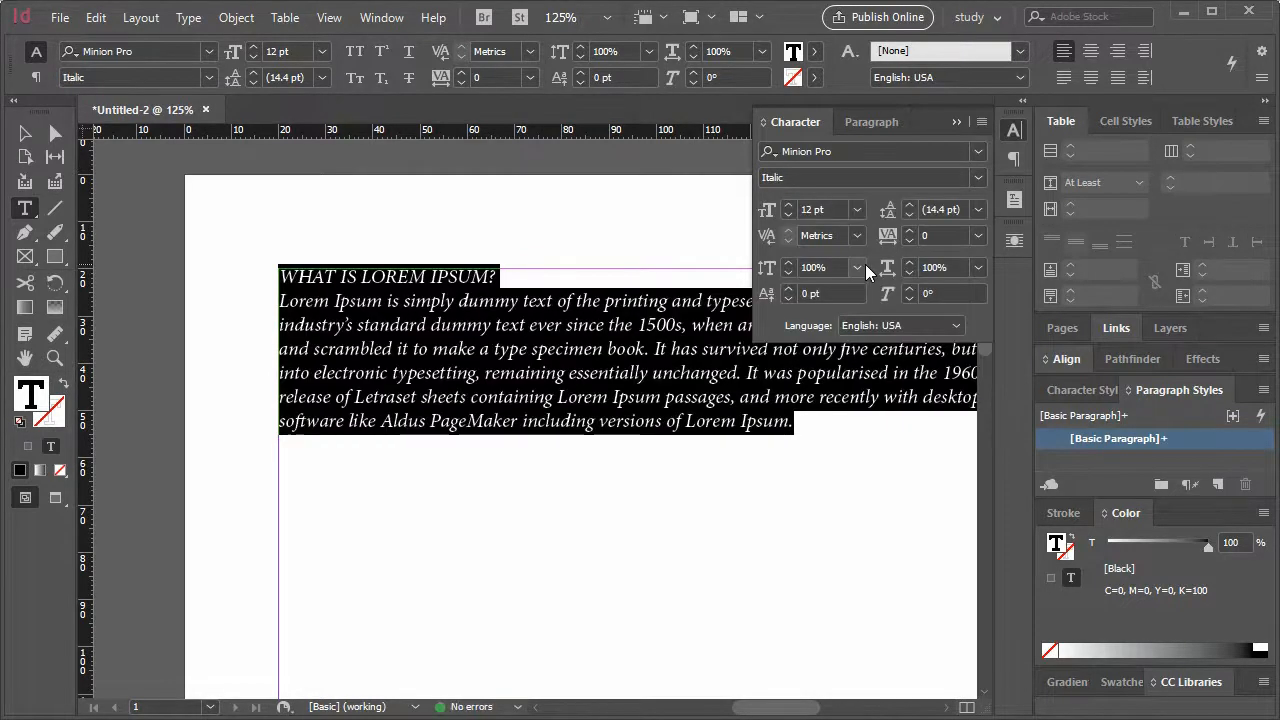
left_click(975, 177)
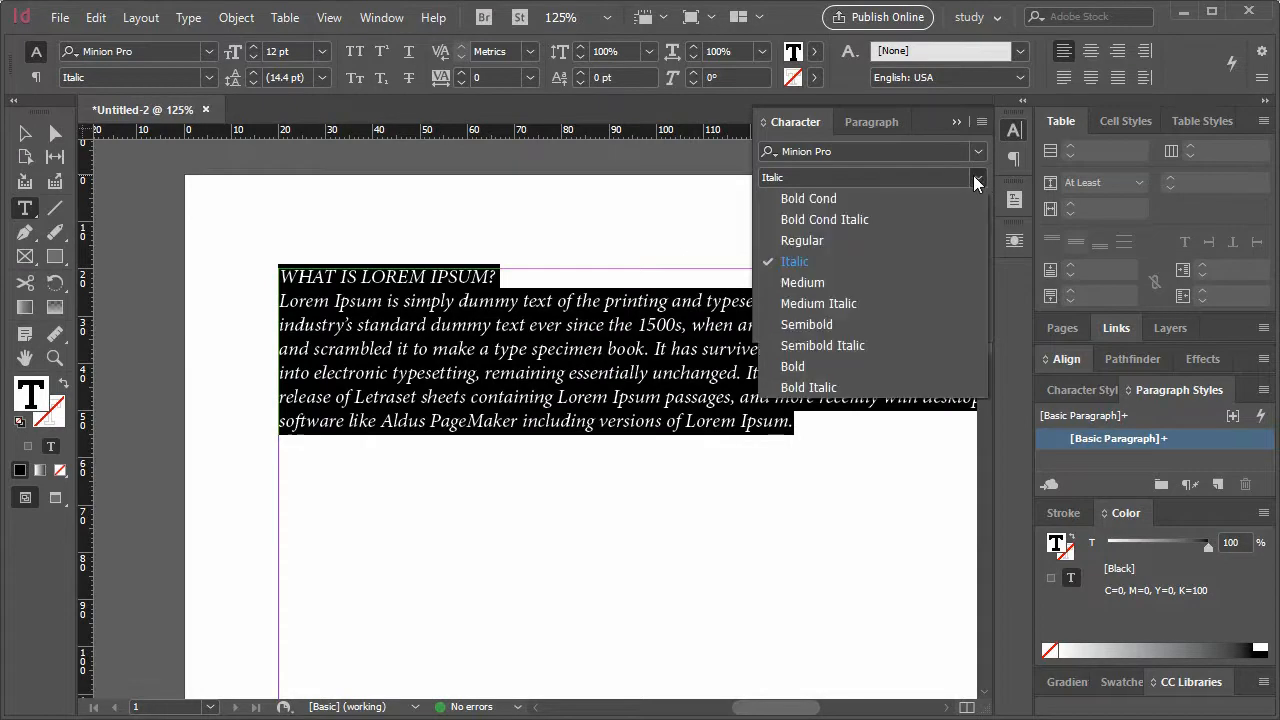
left_click(919, 202)
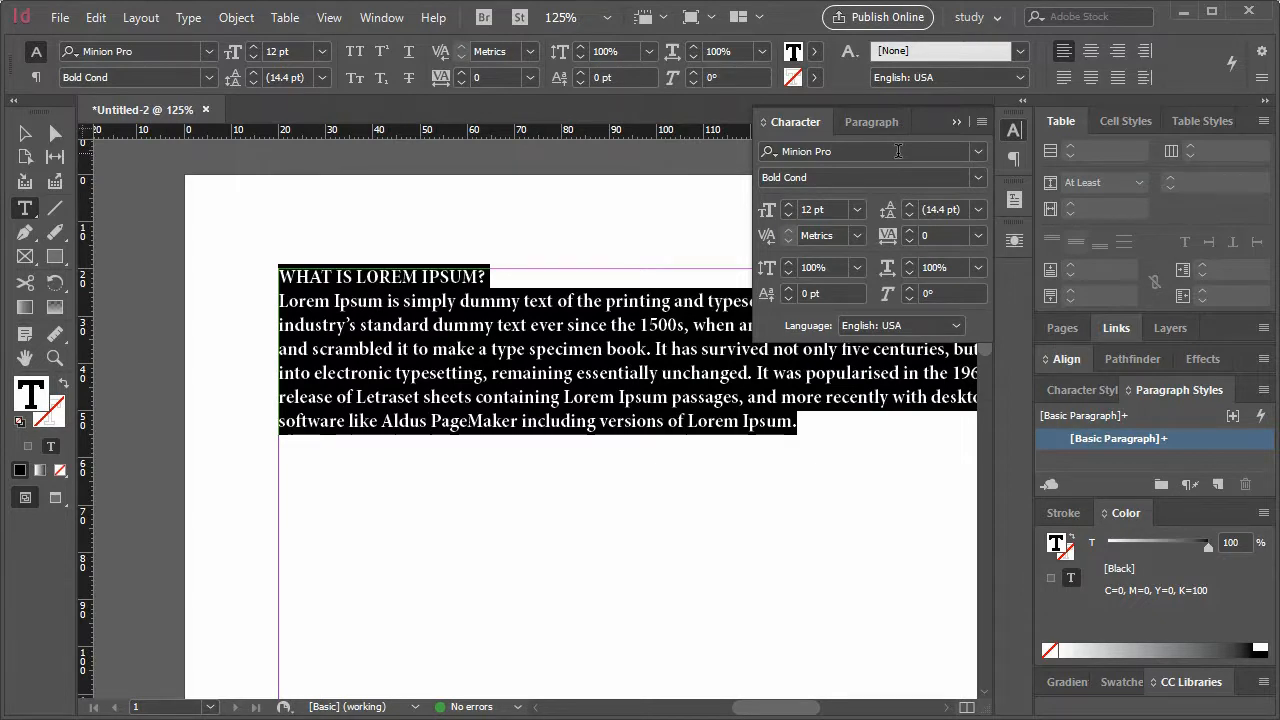
left_click(980, 179)
left_click(929, 263)
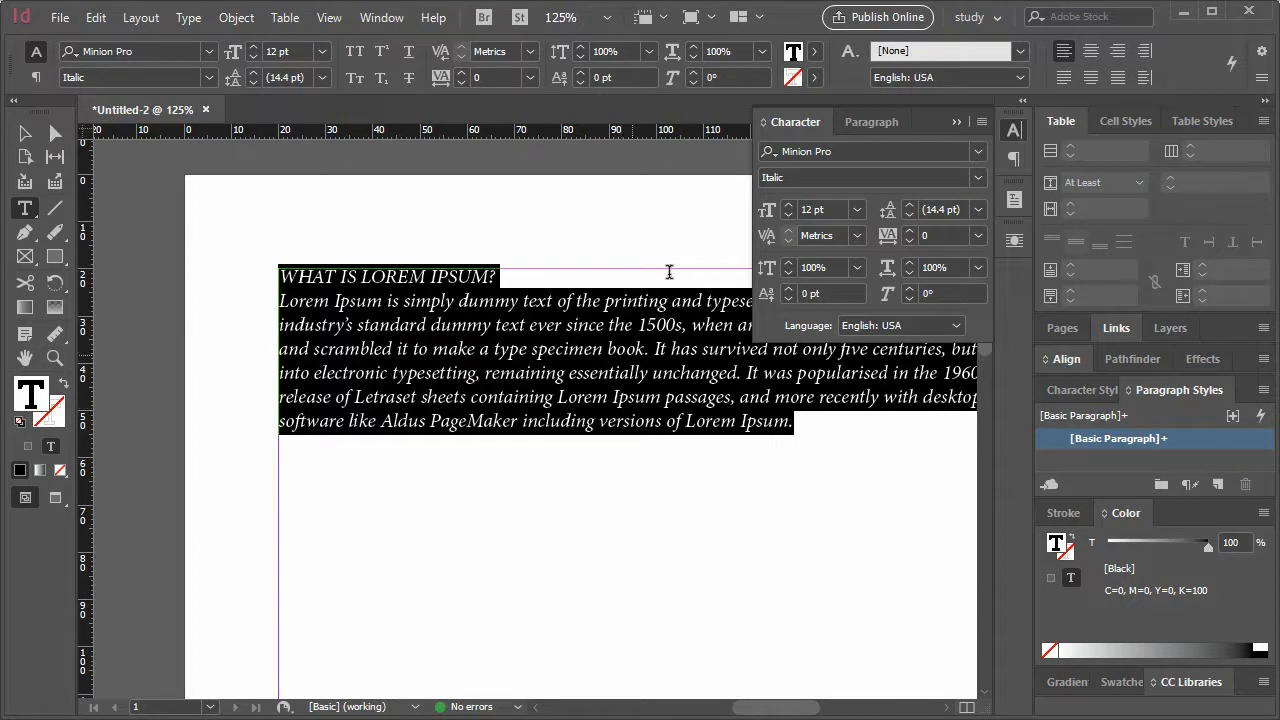
- Increase the selected text's font size to 17 pt and set its leading to 30 pt
left_click(787, 204)
left_click(787, 204)
left_click(787, 204)
left_click(787, 204)
left_click(786, 207)
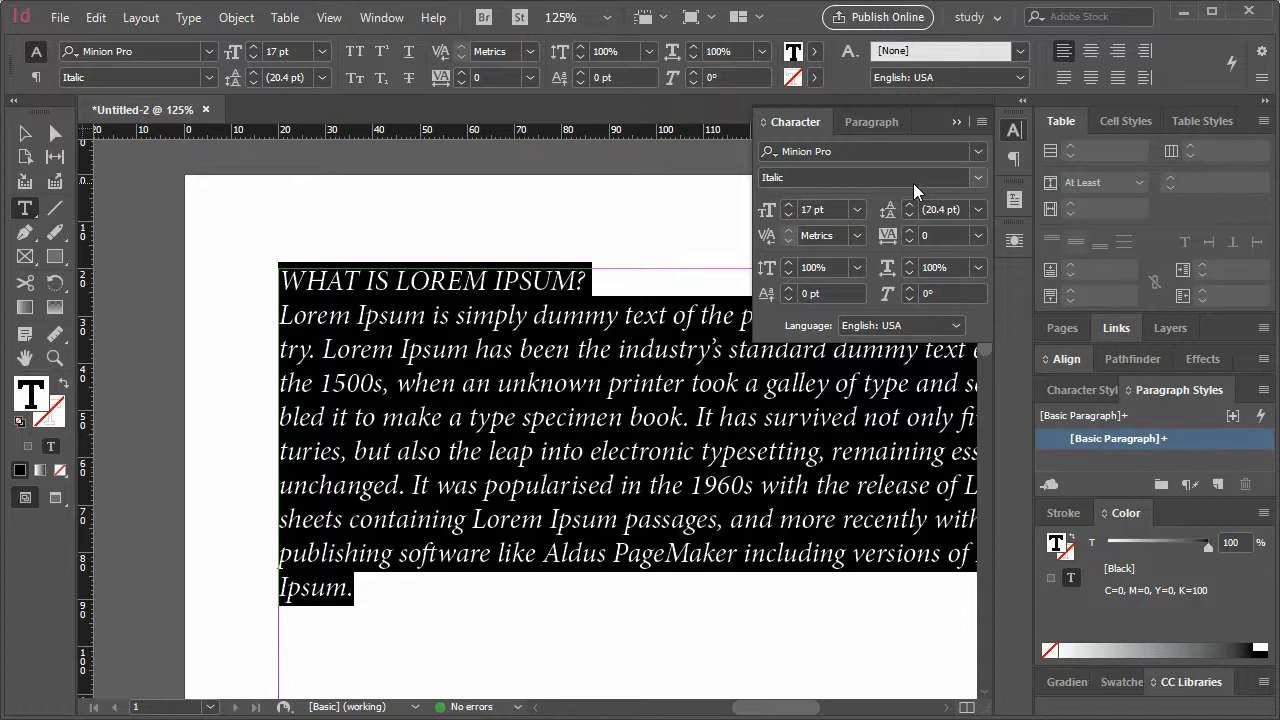
left_click(978, 210)
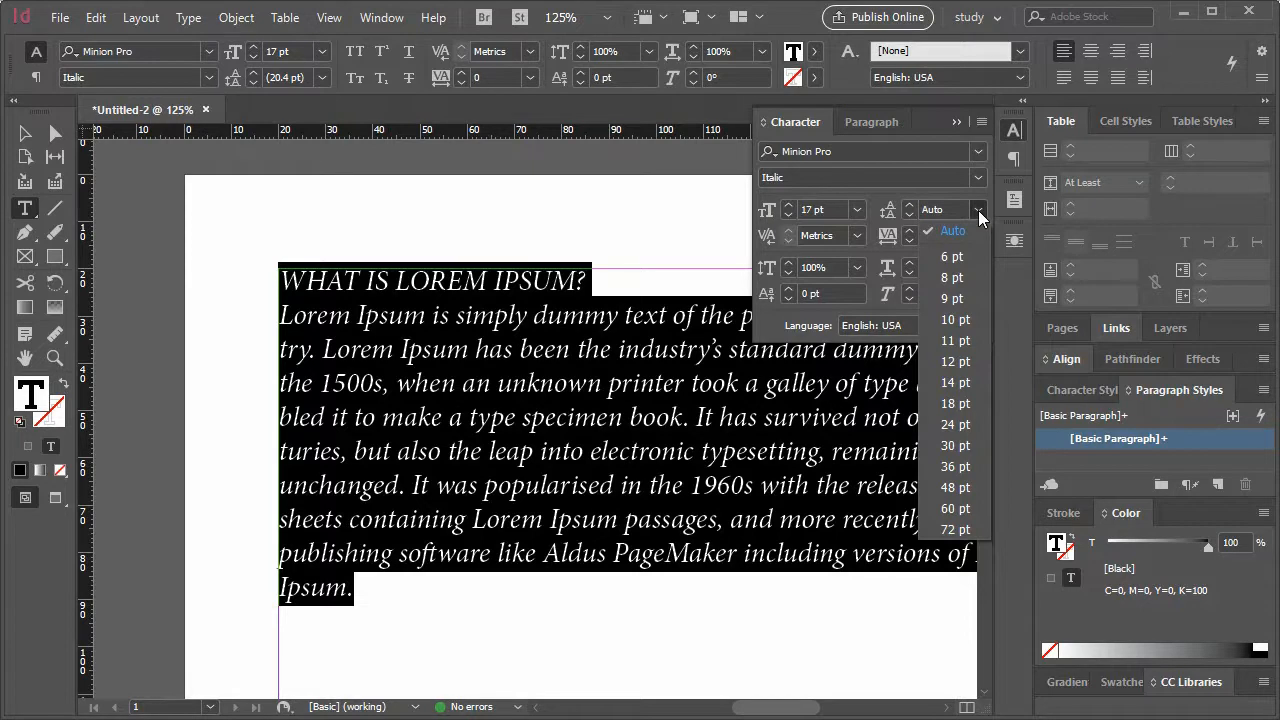
left_click(955, 446)
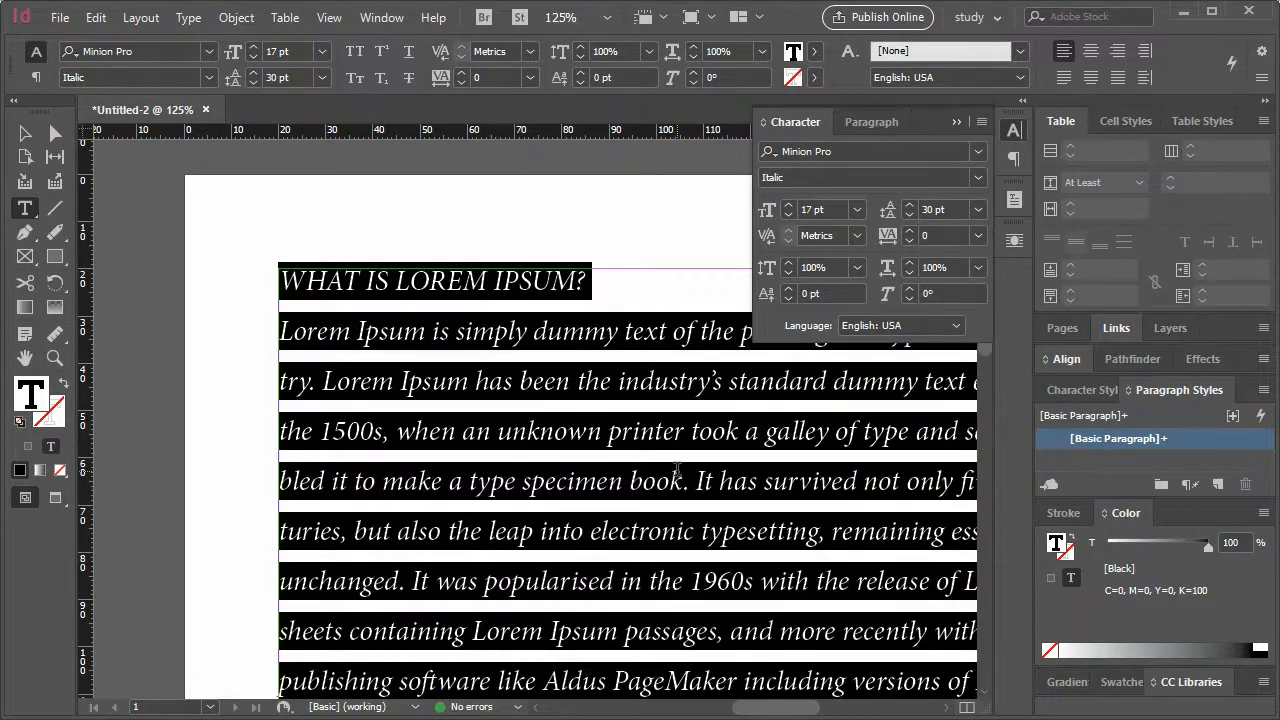
- Set the selected text's font size to 14 pt and clear the selection
left_click(856, 210)
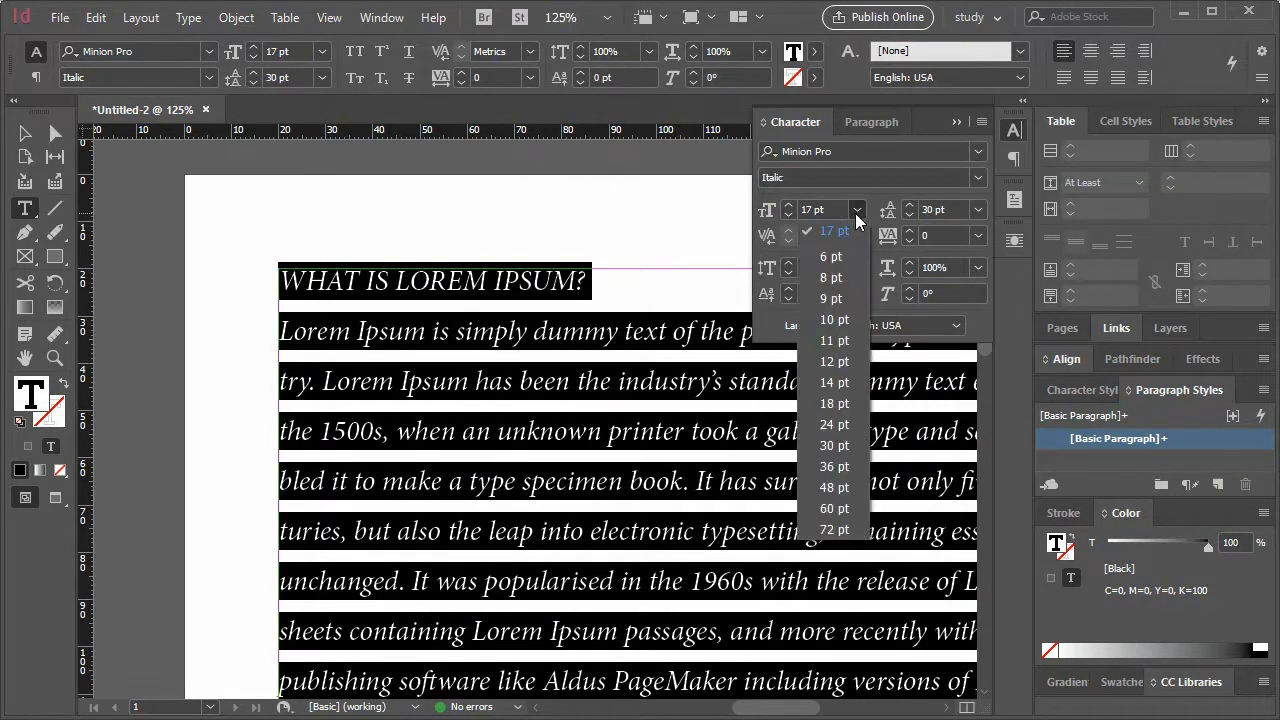
left_click(845, 382)
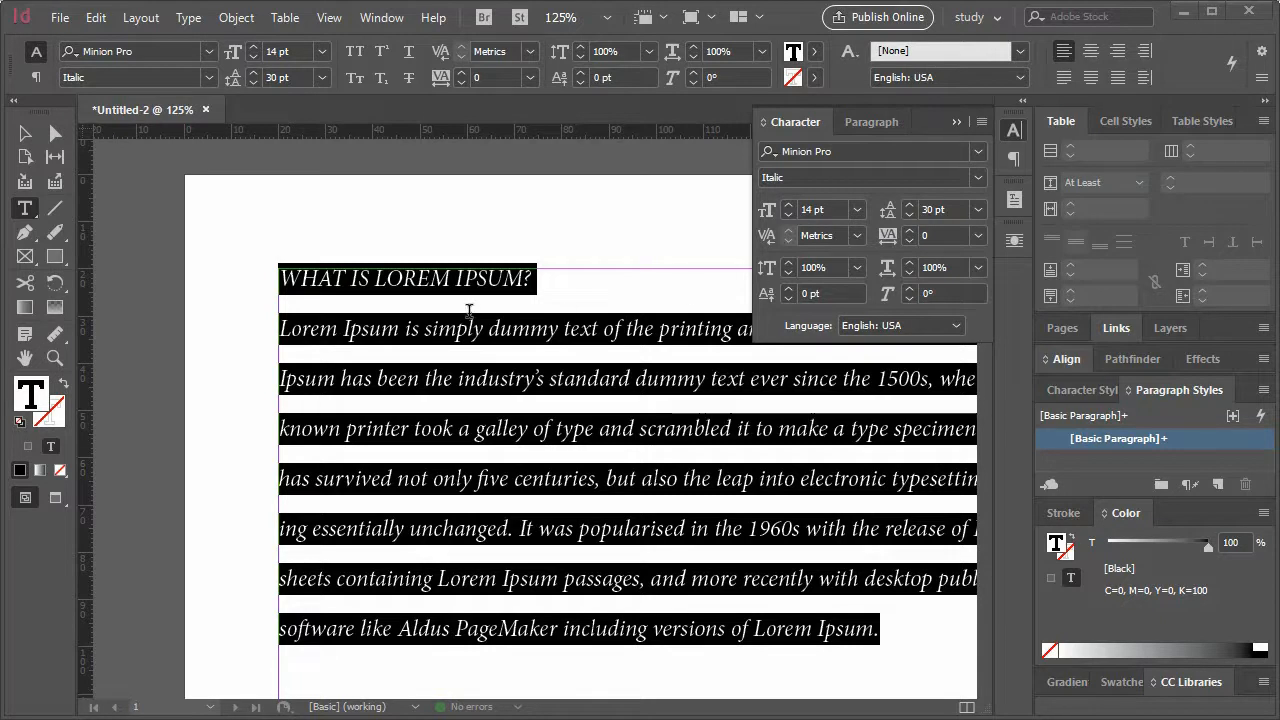
left_click(468, 310)
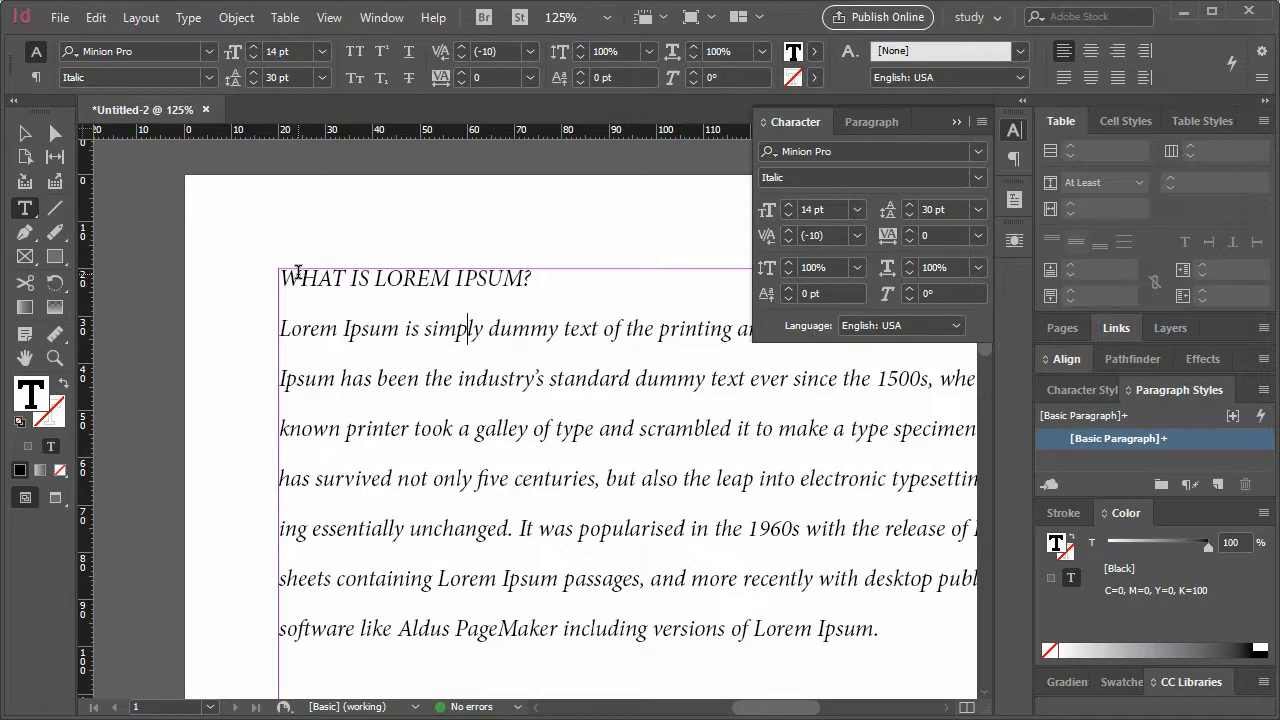
- Try an alternate glyph for the I of IPSUM in the heading, and undo the substitution
left_click(299, 276)
left_click(463, 276)
left_click_drag(461, 276, 470, 276)
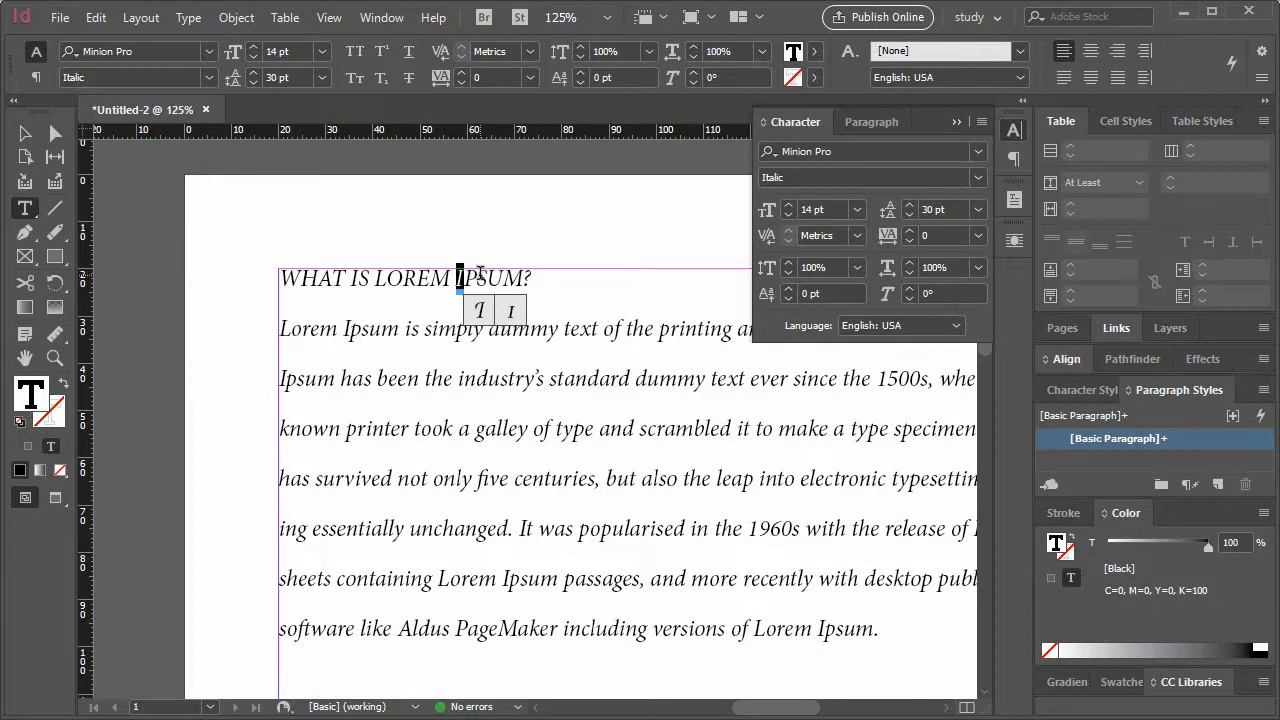
left_click(479, 313)
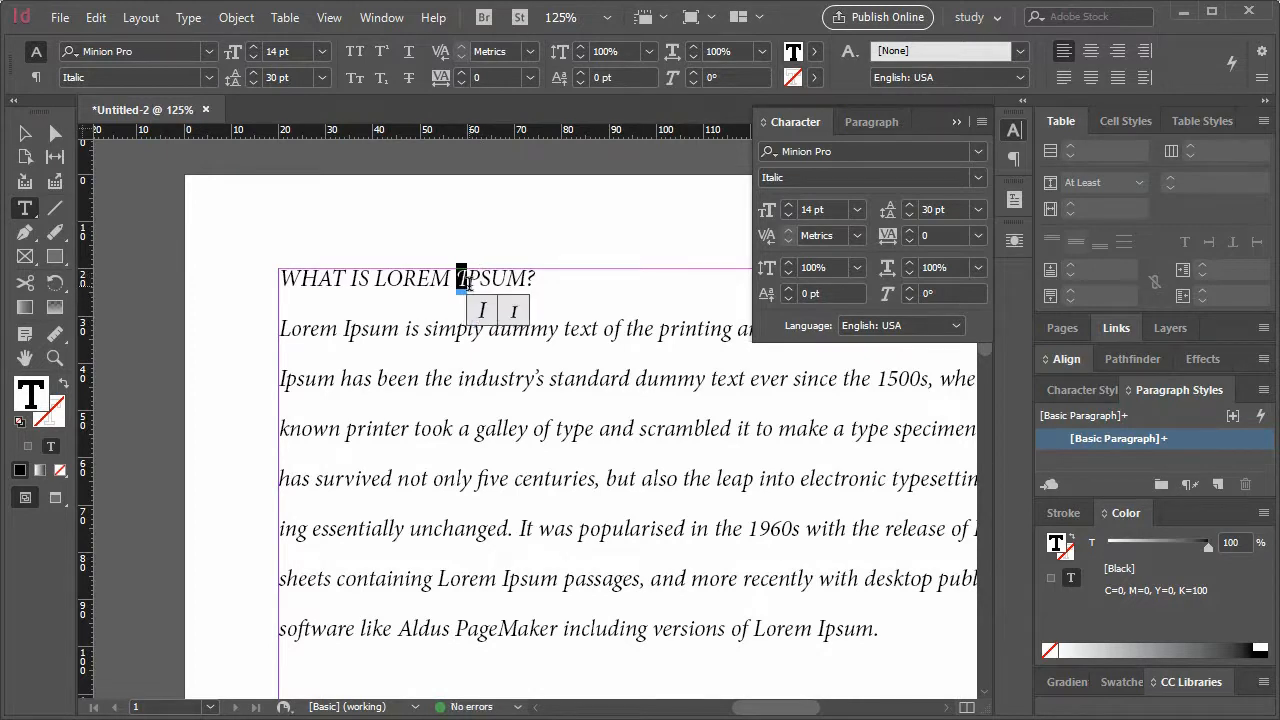
key("ctrl+z")
left_click_drag(467, 279, 452, 281)
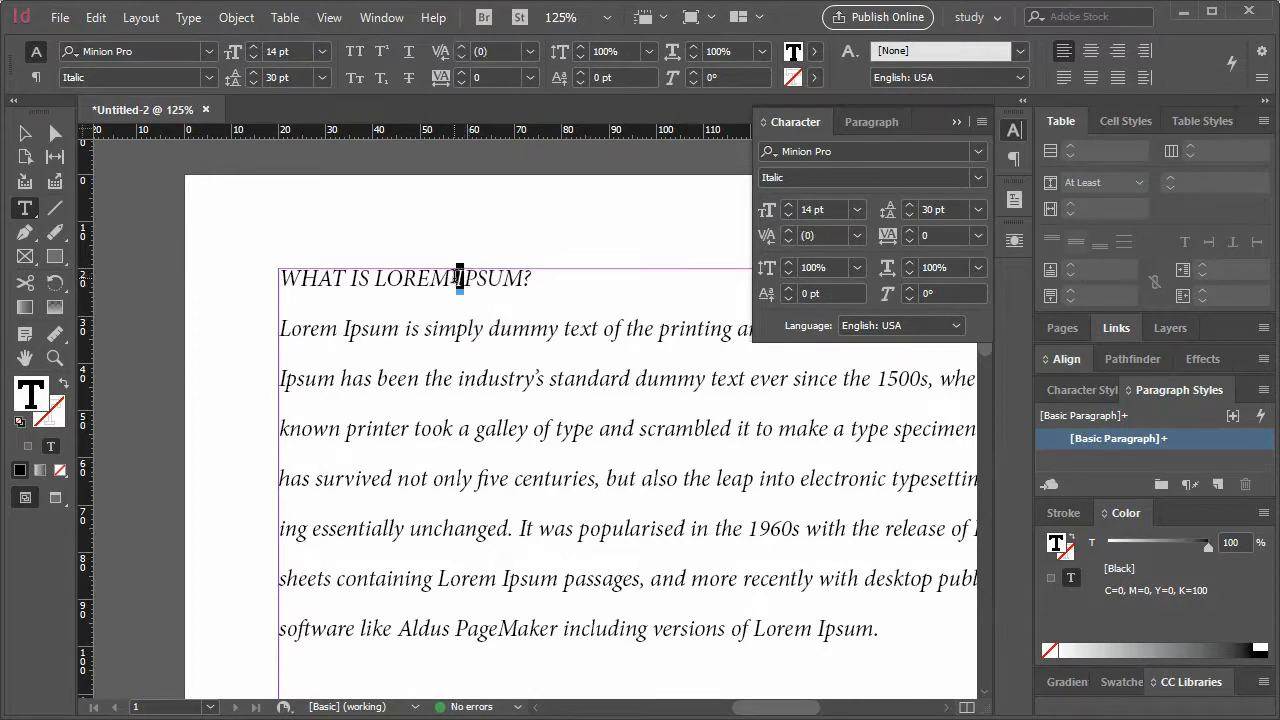
- Try a kerning of 25 between the W and H of the heading's first word, and settle on 200
left_click(303, 280)
left_click(858, 237)
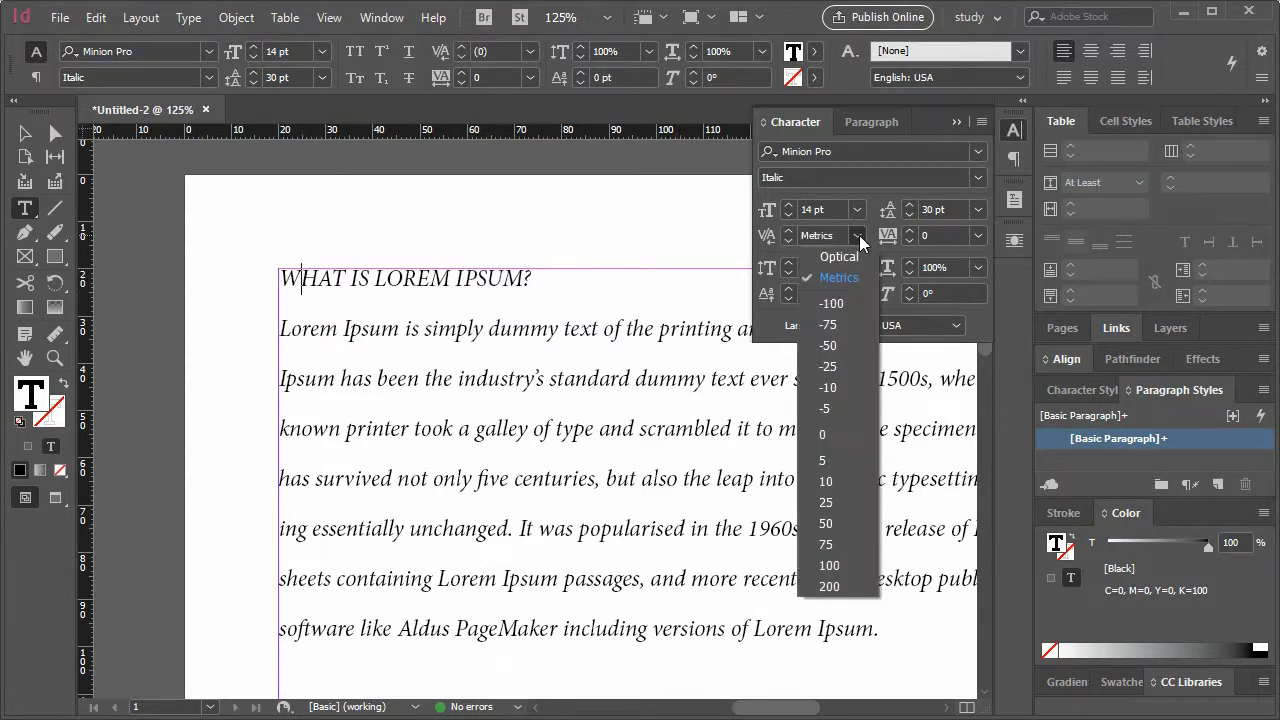
left_click(846, 501)
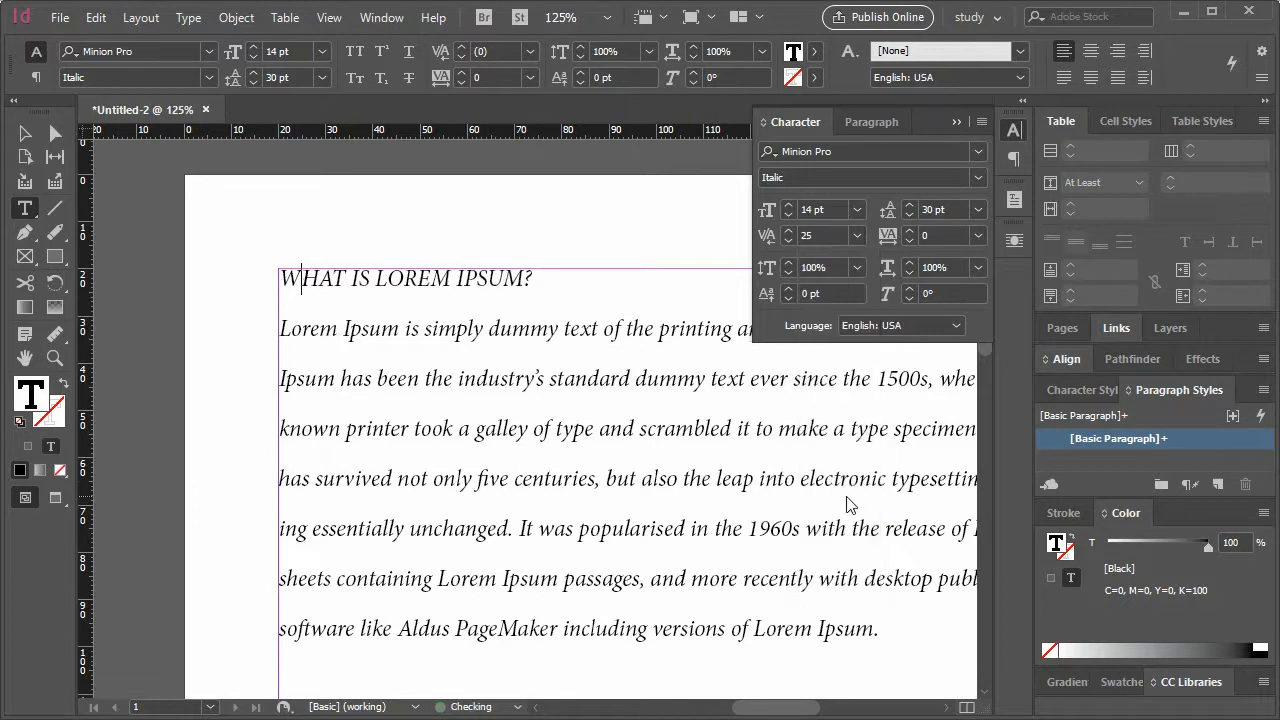
left_click(856, 237)
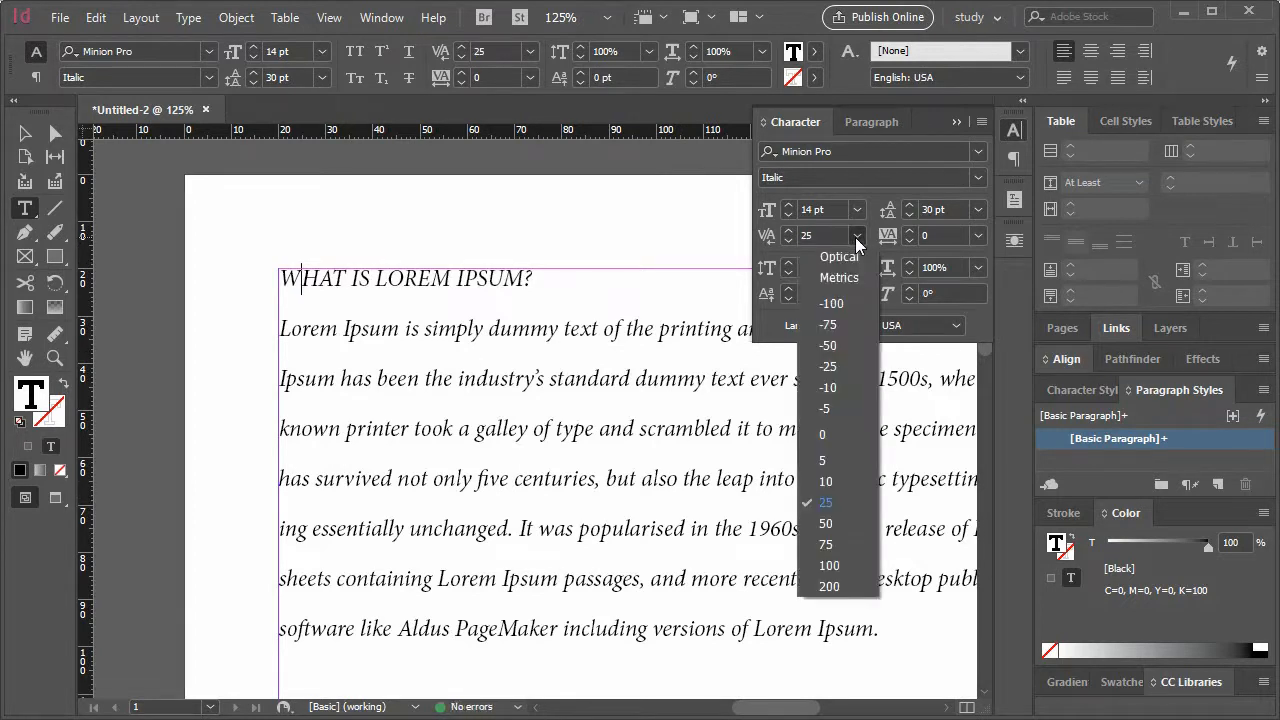
left_click(844, 586)
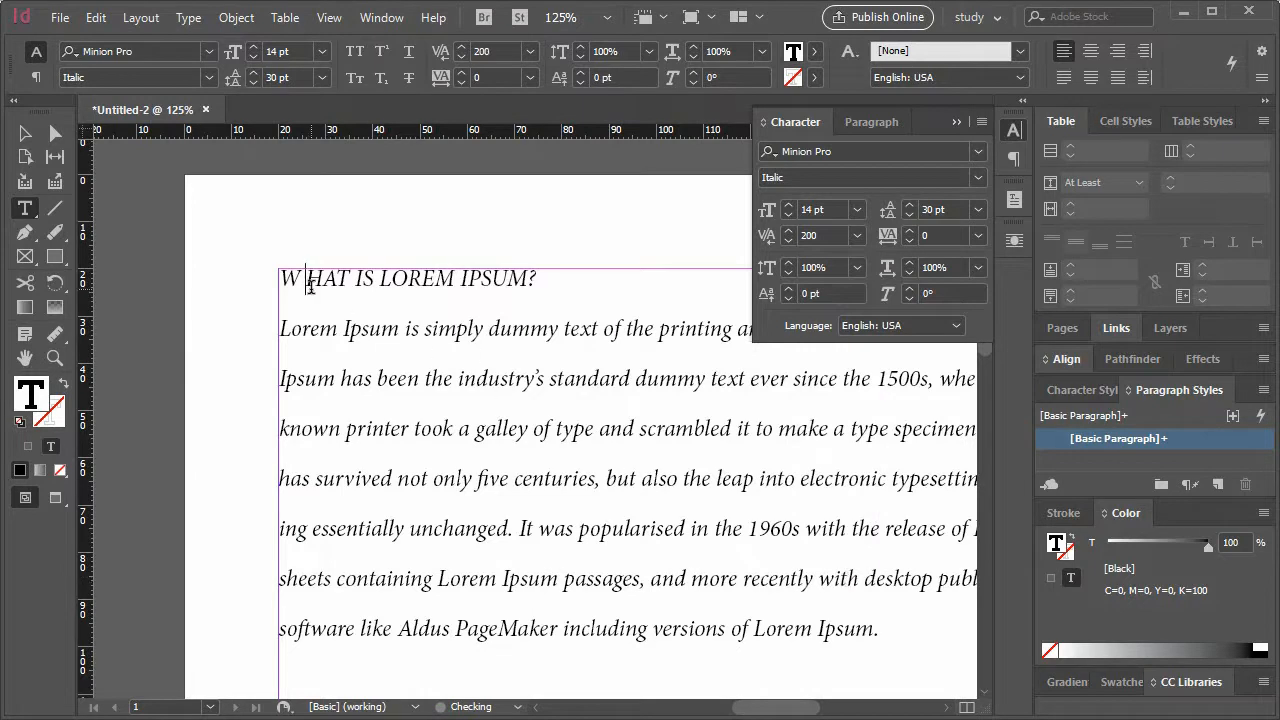
- Select the entire heading line and set its tracking to 25
left_click_drag(307, 279, 274, 276)
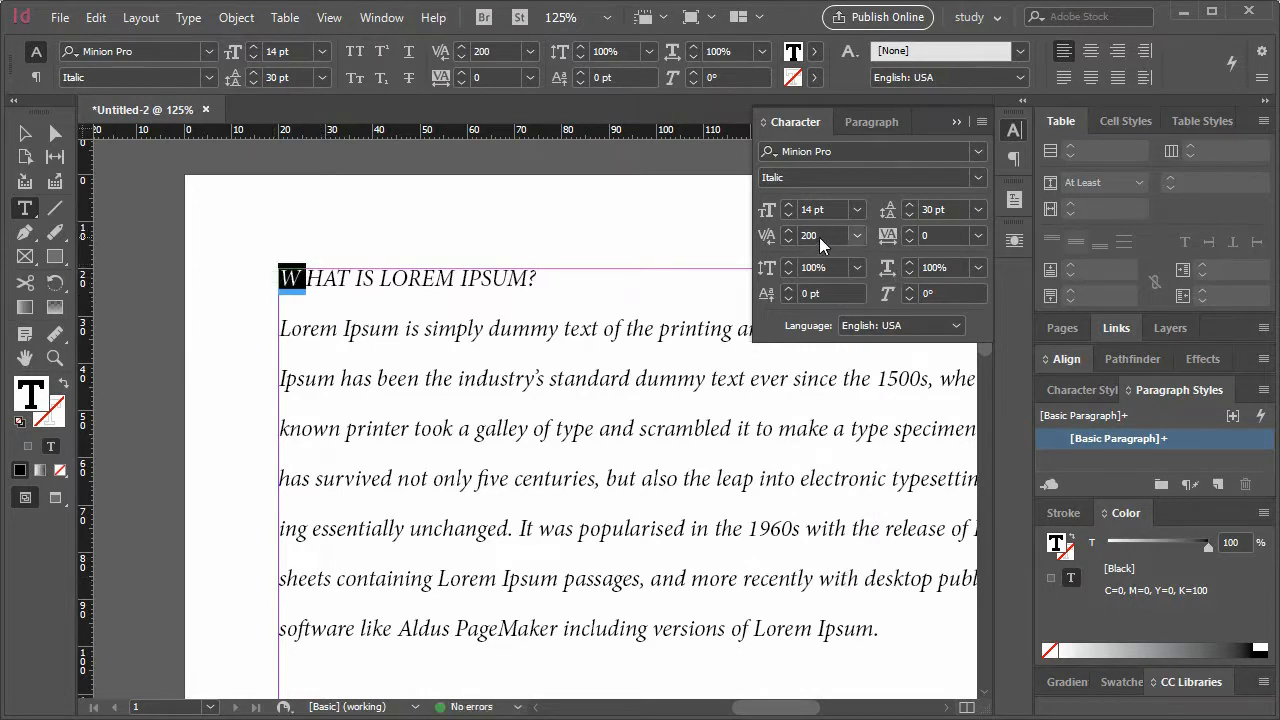
left_click_drag(540, 279, 279, 277)
left_click(977, 236)
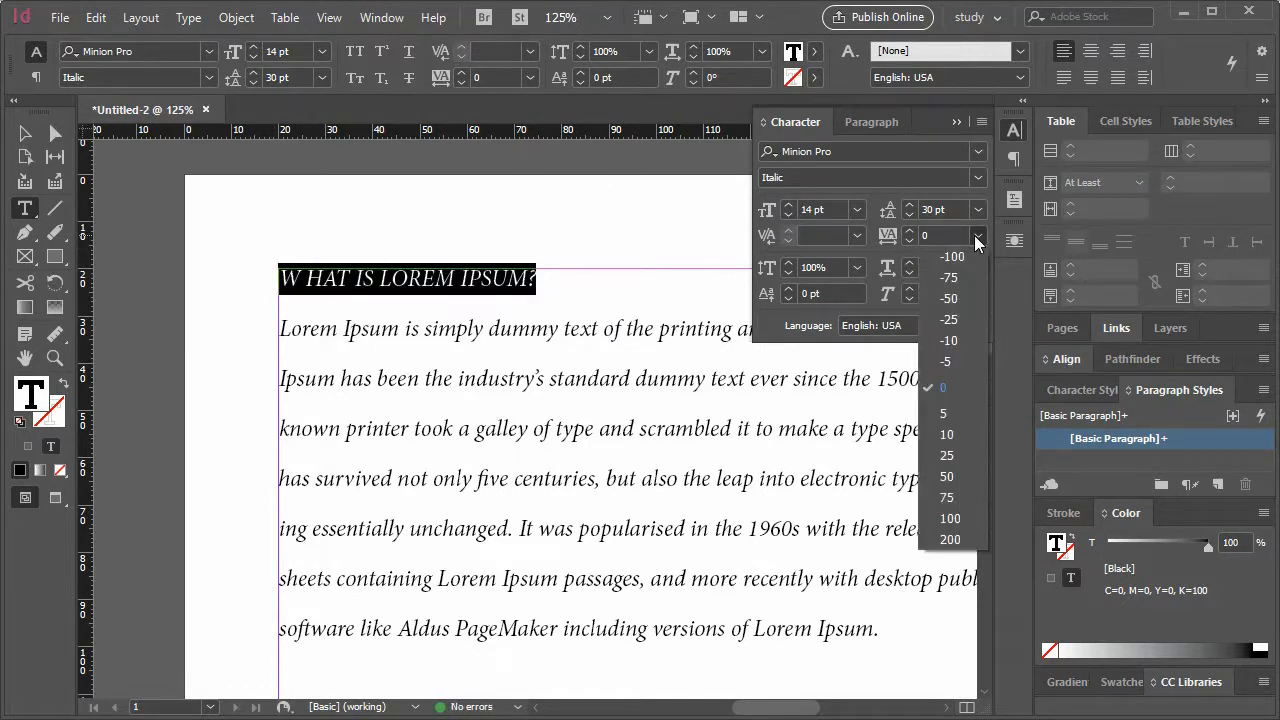
left_click(947, 456)
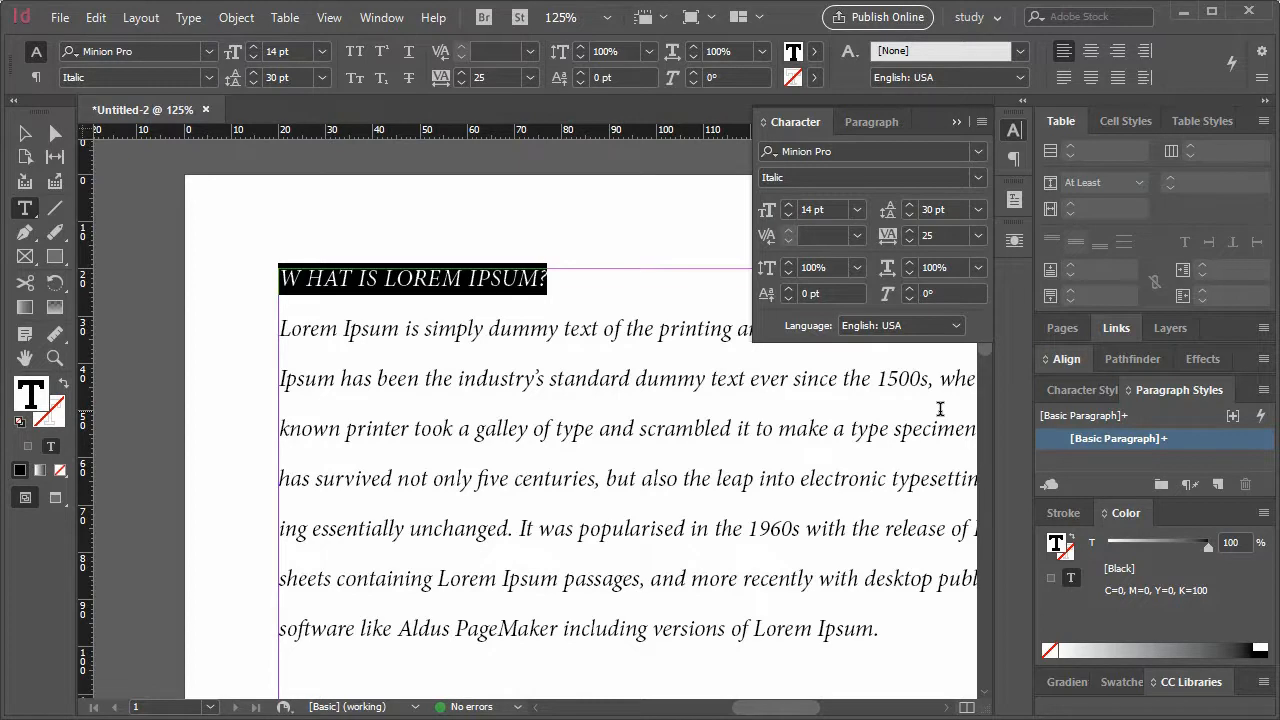
- Undo the recent tracking, kerning, leading and font size changes made to the text
left_click(22, 133)
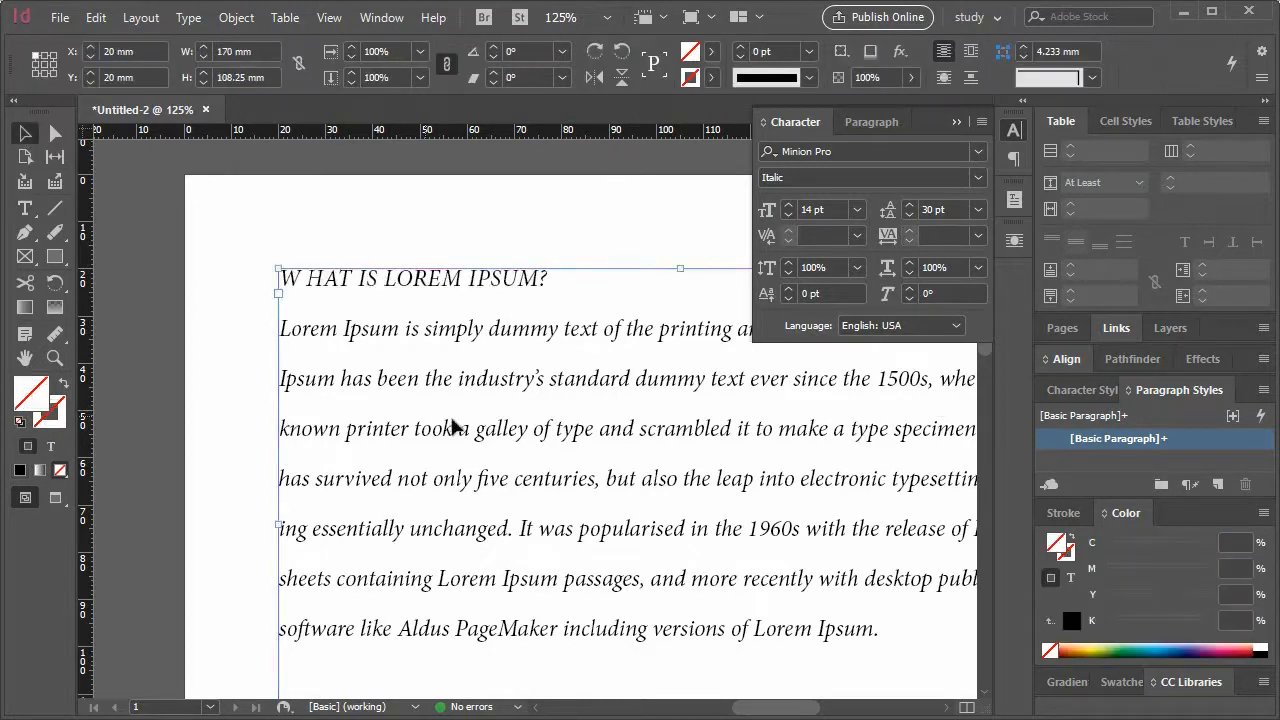
key("ctrl+z")
key("ctrl+z")
key("ctrl+z")
key("ctrl+z")
key("ctrl+z")
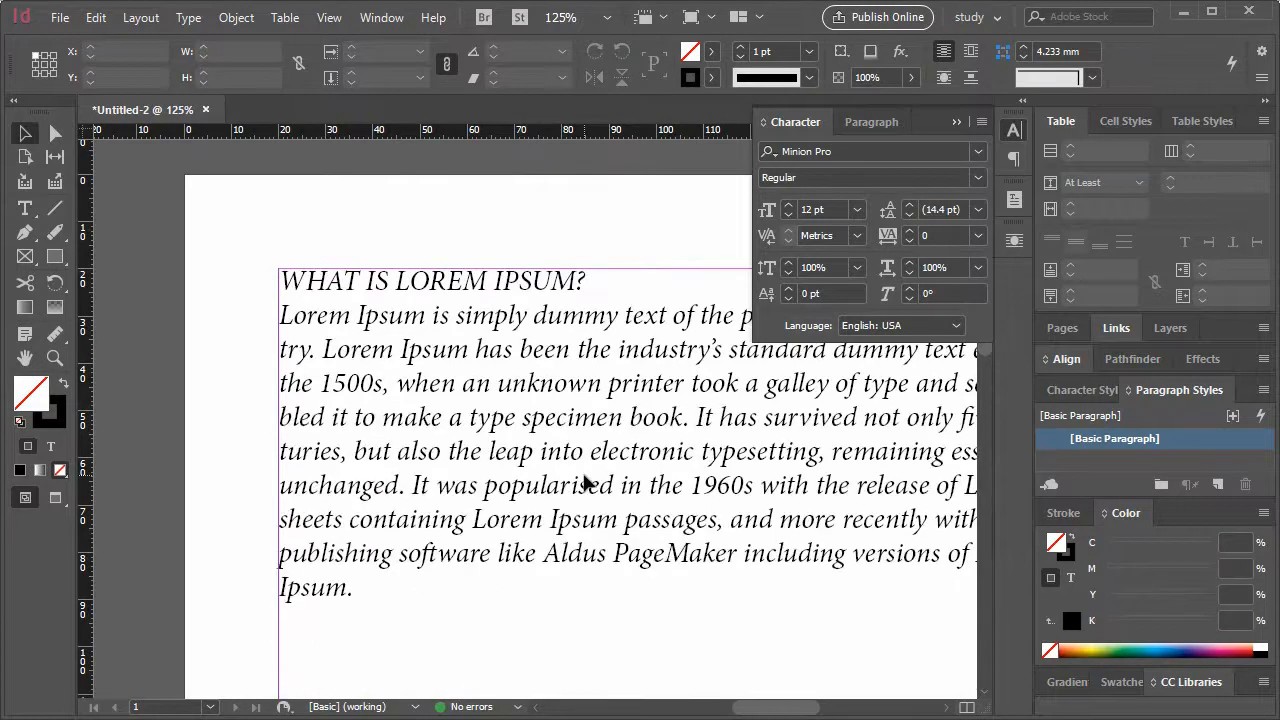
- Select the entire heading and paragraph, and change their font style to Regular
key("t")
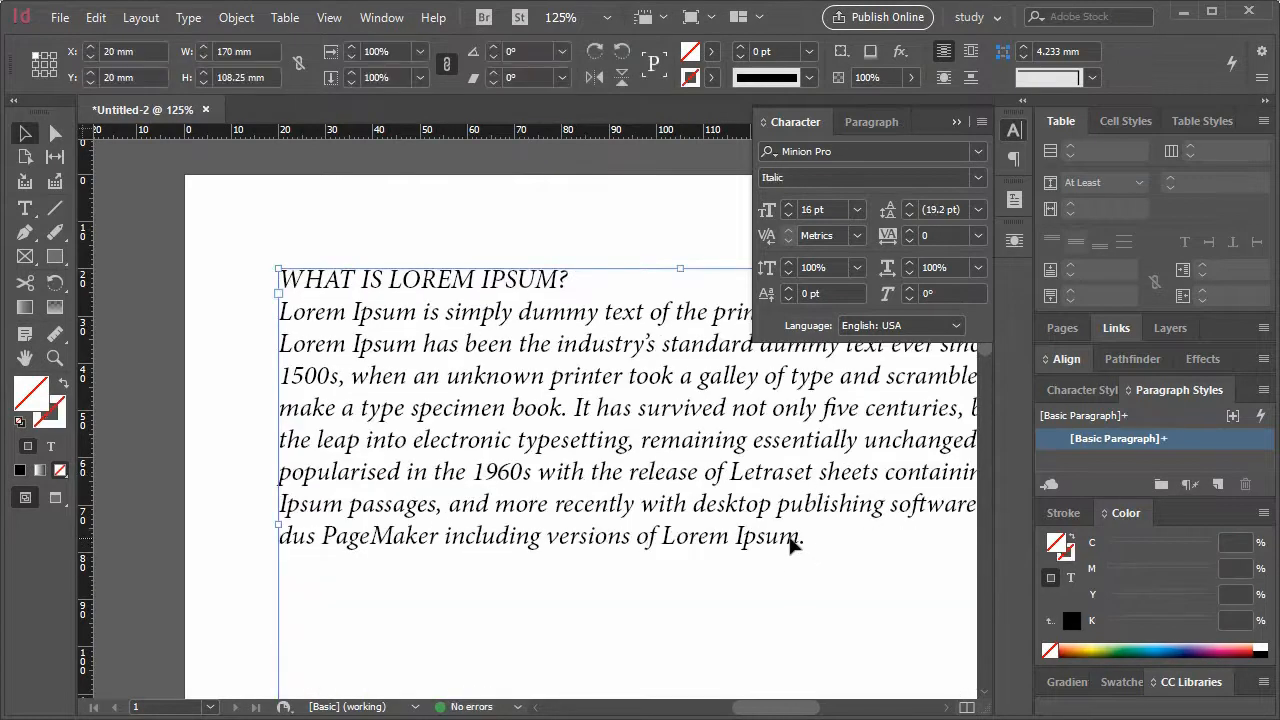
left_click(802, 541)
left_click_drag(802, 541, 206, 280)
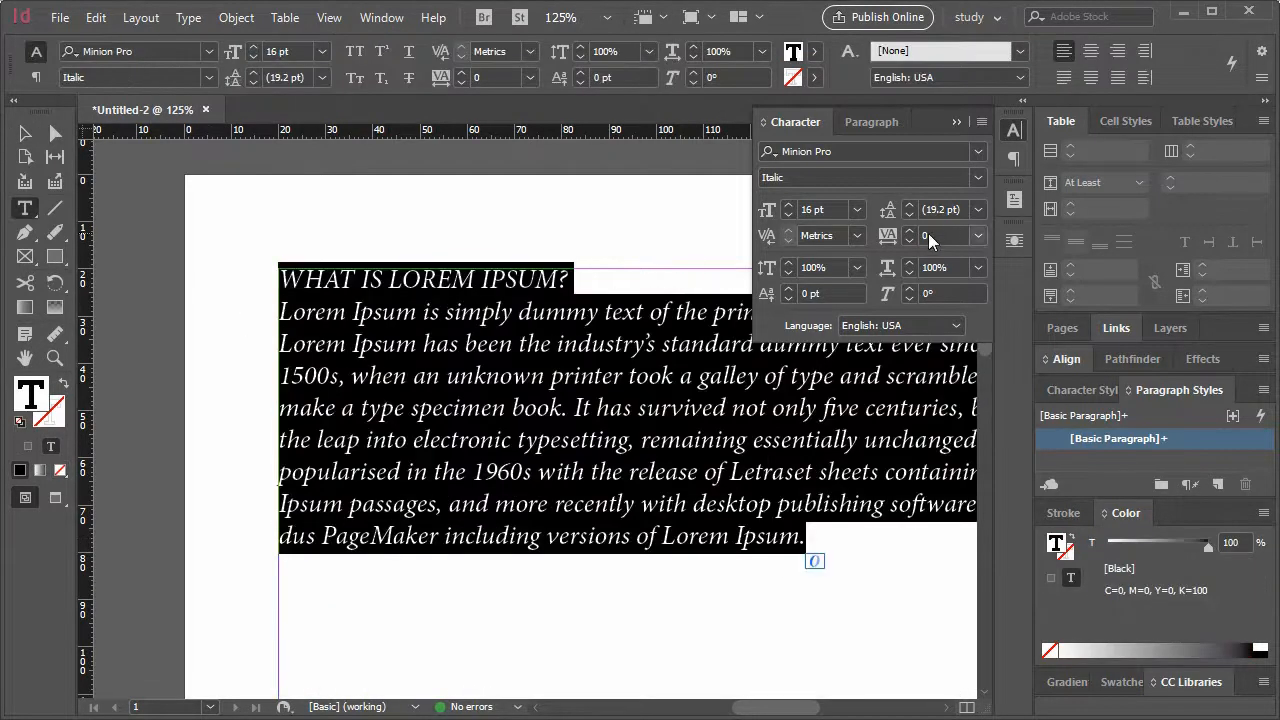
left_click(977, 177)
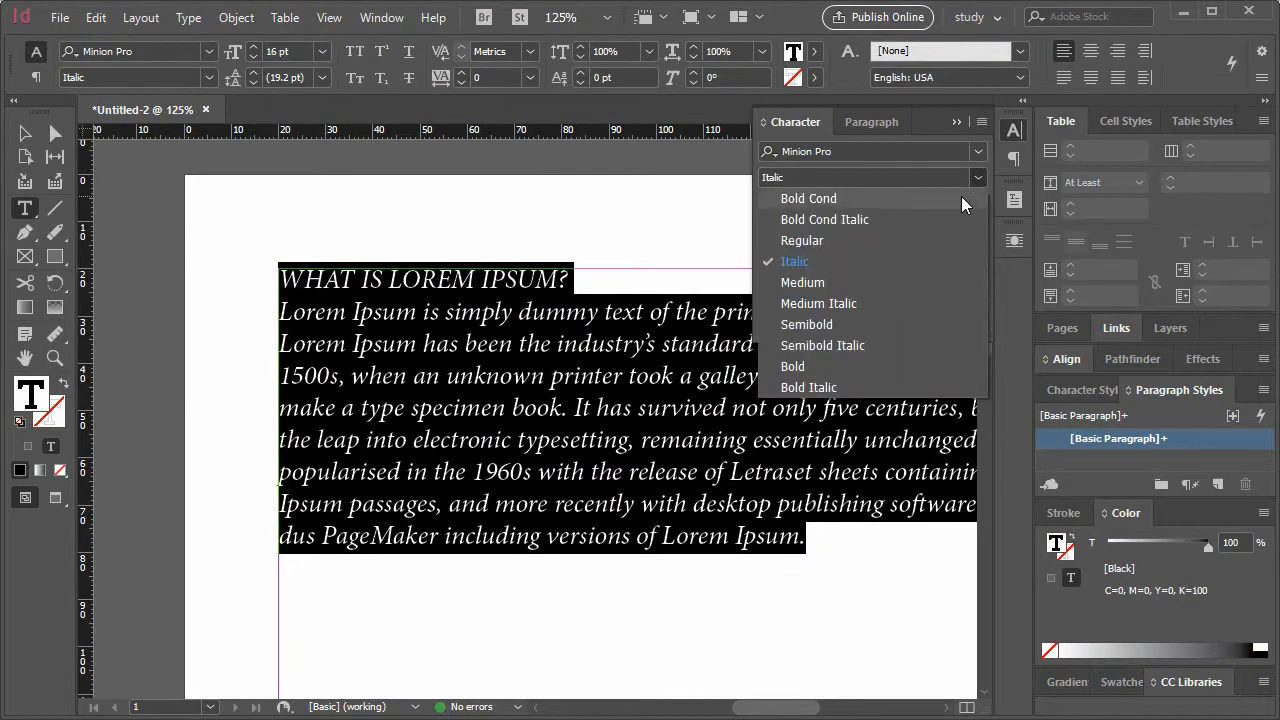
left_click(949, 238)
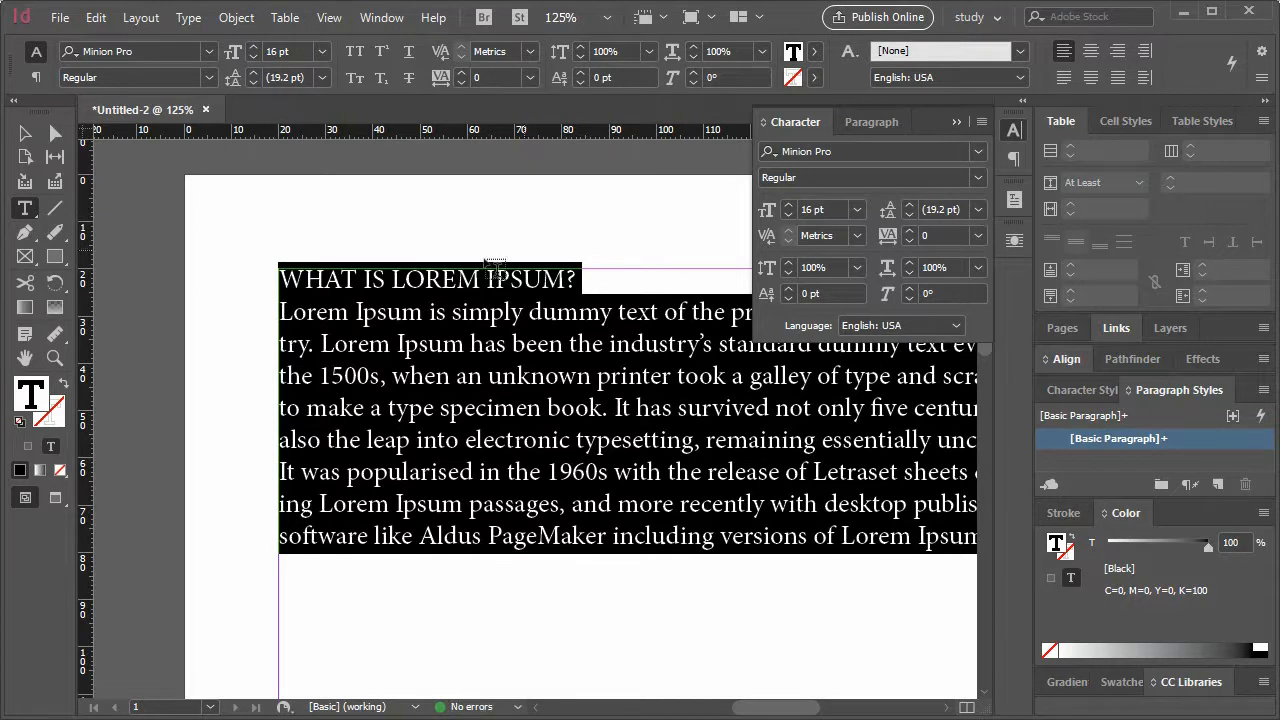
- Insert an empty line between the heading and the paragraph
left_click(481, 314)
left_click(580, 279)
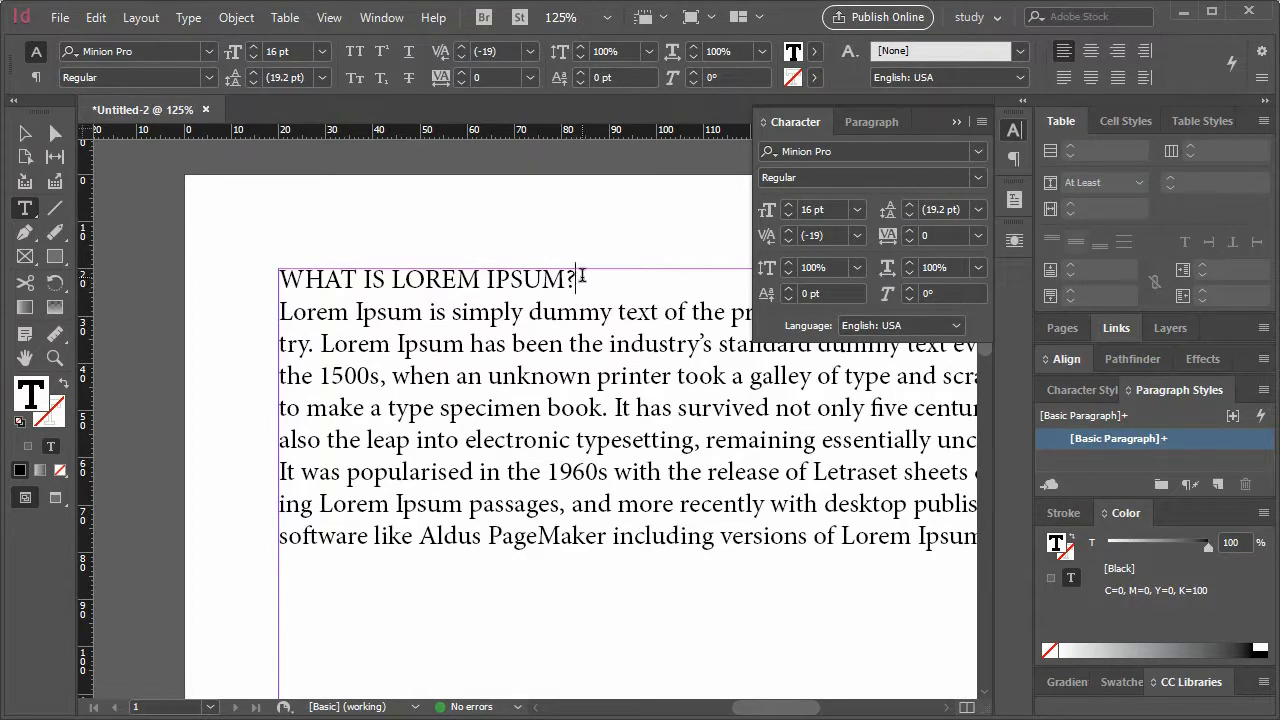
key("Return")
- Select the heading and set its horizontal scale to 75%
left_click_drag(586, 280, 250, 285)
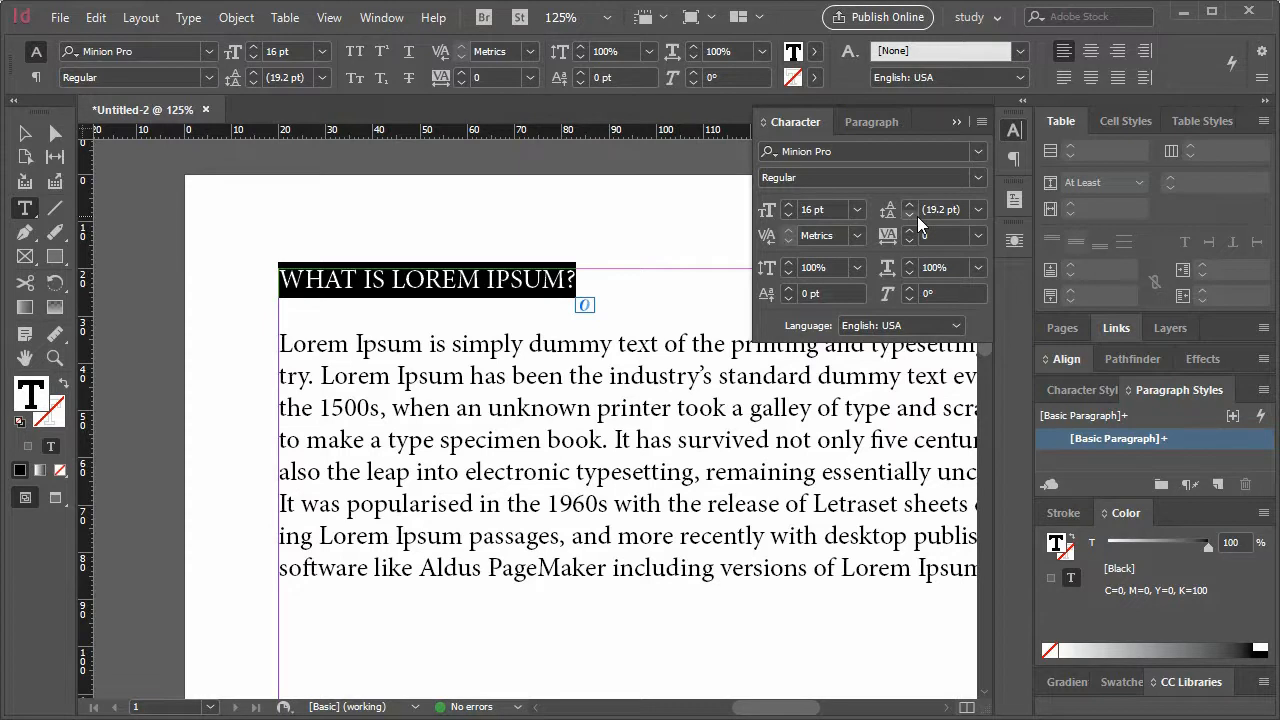
left_click(977, 268)
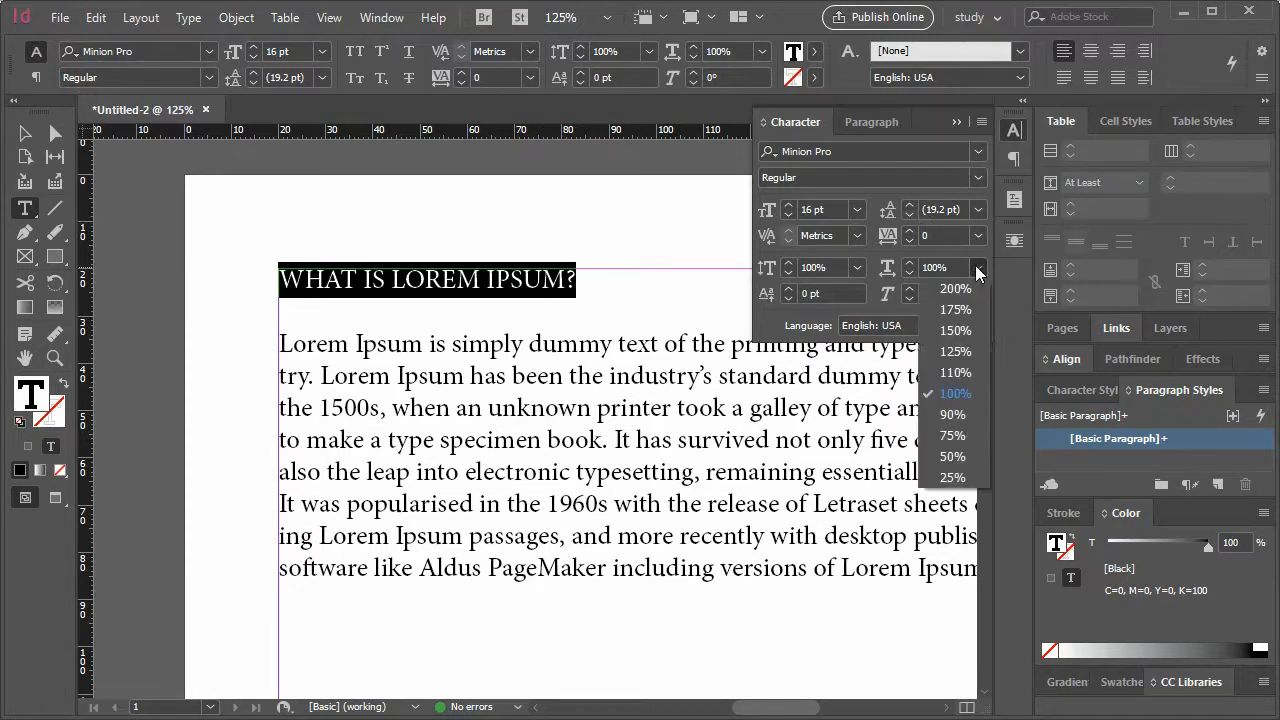
left_click(971, 437)
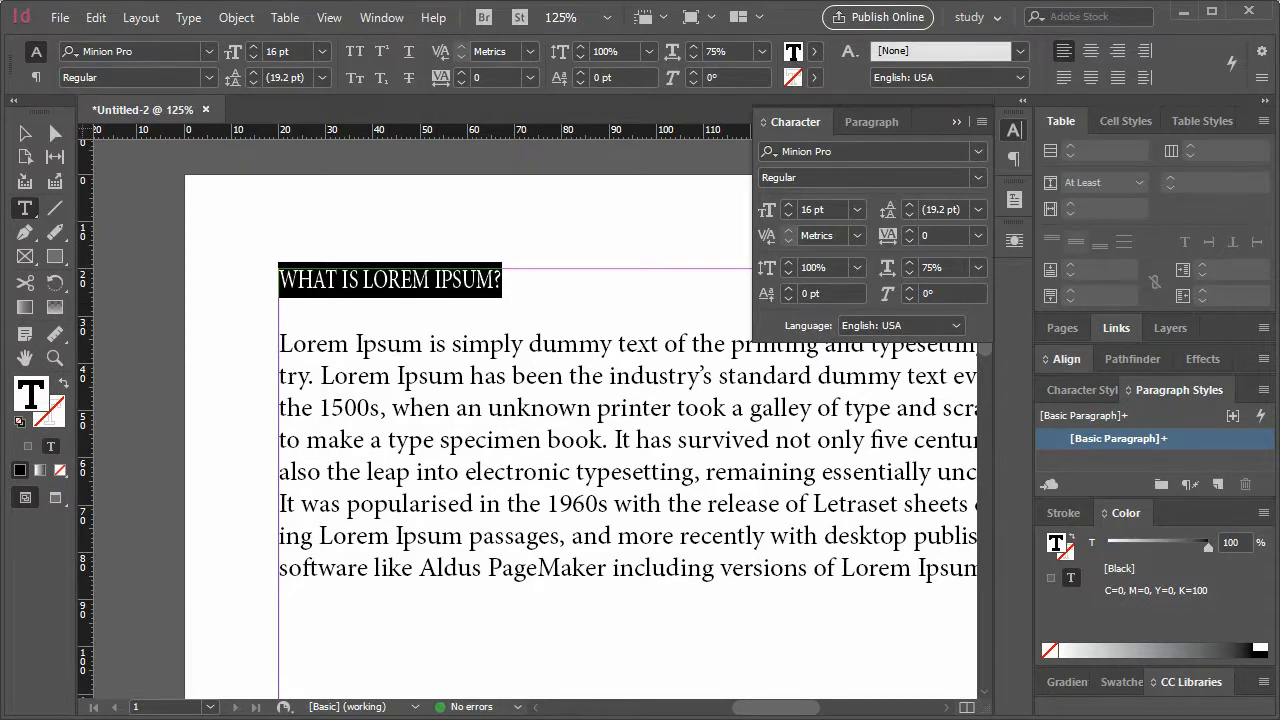
- Lower the heading with a baseline shift of -9 pt
left_click(810, 293)
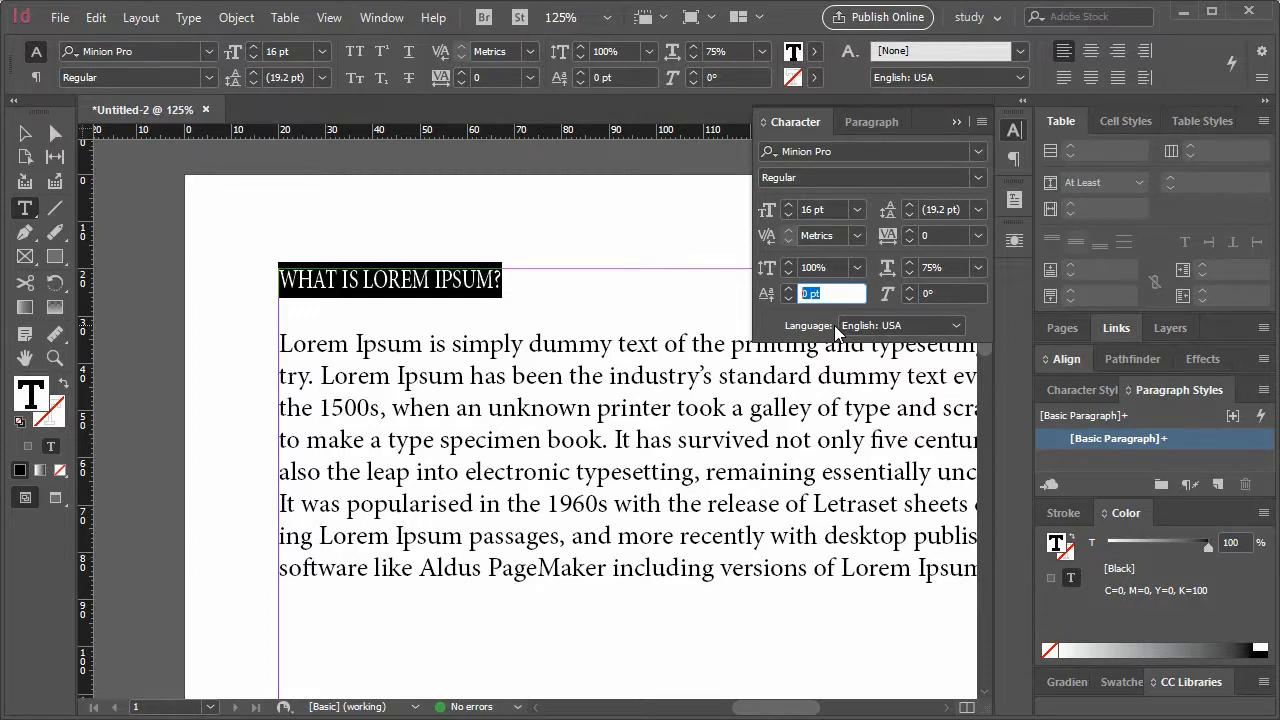
left_click(789, 298)
left_click(789, 298)
left_click(789, 298)
left_click(789, 298)
left_click(789, 298)
left_click(789, 298)
left_click(789, 298)
left_click(789, 298)
left_click(789, 298)
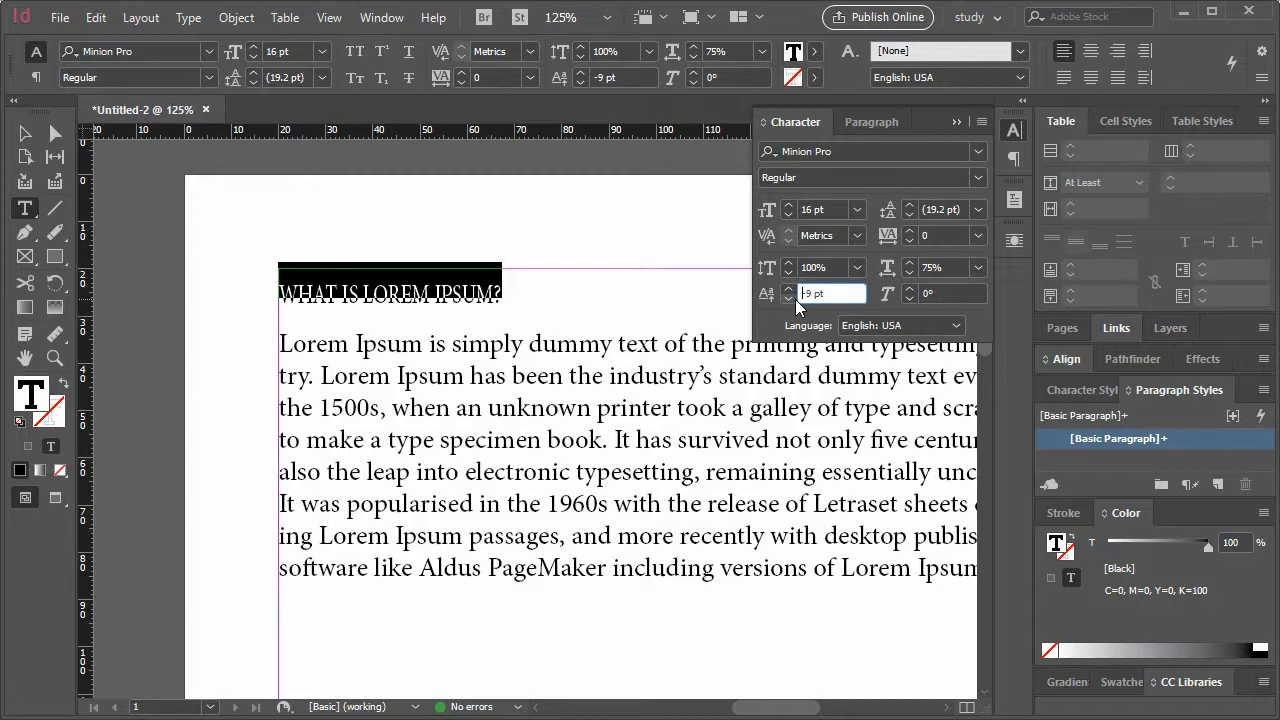
- Slant the heading forward by increasing its skew, and settle on 20°
left_click(911, 288)
left_click(911, 288)
left_click(911, 288)
left_click(911, 288)
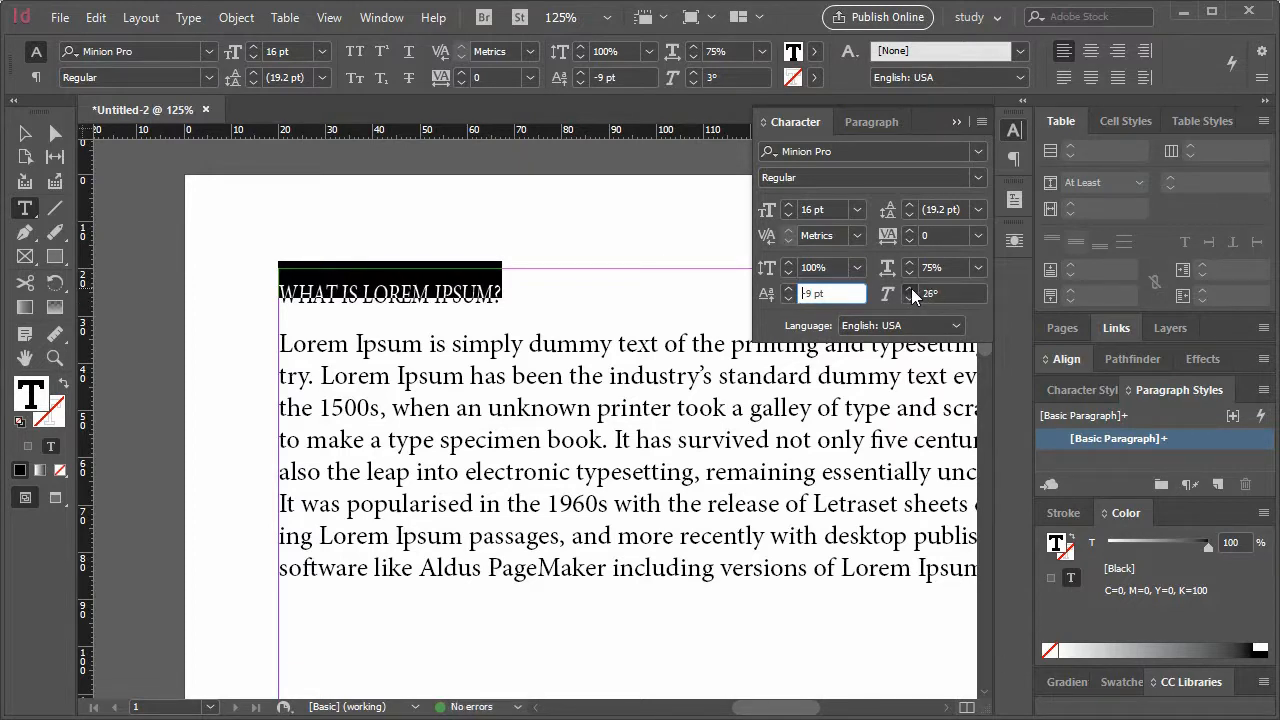
left_click(911, 288)
left_click(911, 288)
left_click(911, 288)
left_click(913, 300)
left_click(914, 301)
left_click(904, 297)
left_click(904, 297)
left_click(904, 297)
left_click(904, 297)
left_click(904, 297)
left_click(904, 297)
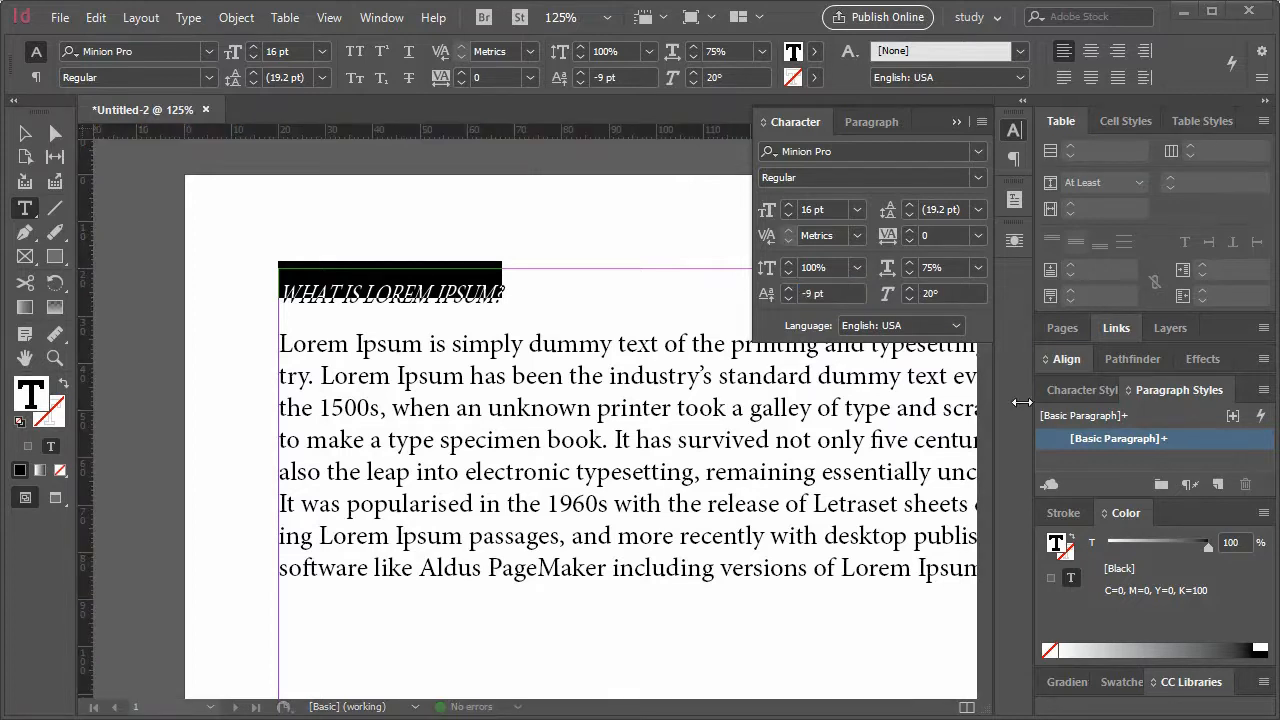
- Slant the heading backward by lowering its skew to -16°
left_click(909, 298)
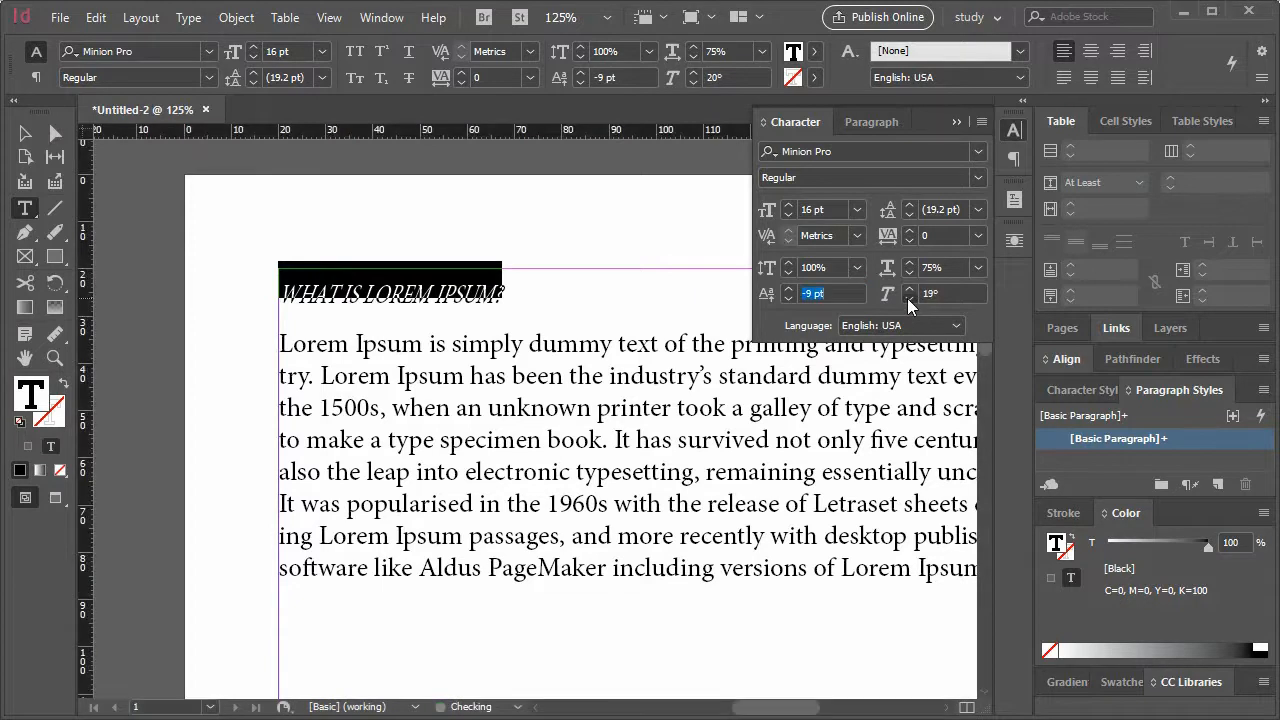
left_click(909, 298)
left_click(909, 298)
left_click(909, 298)
left_click(909, 298)
left_click(909, 298)
left_click(909, 298)
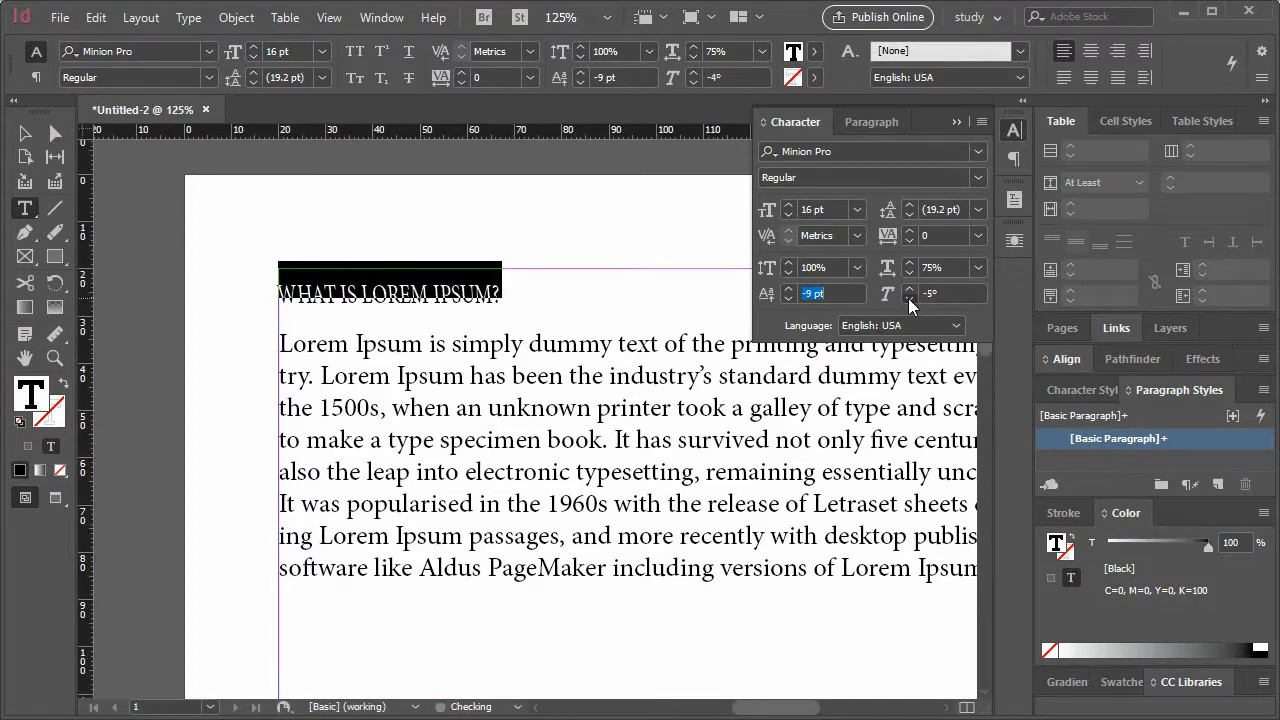
left_click(909, 298)
left_click(909, 298)
left_click(909, 298)
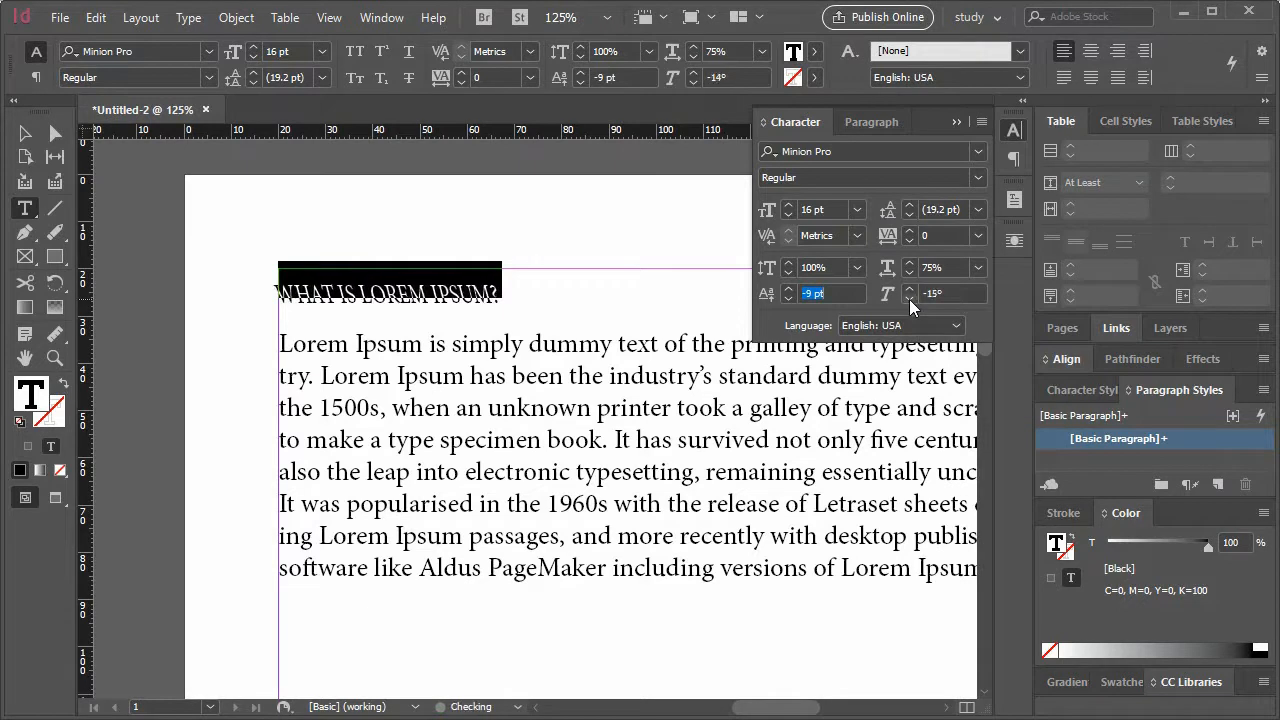
left_click(909, 299)
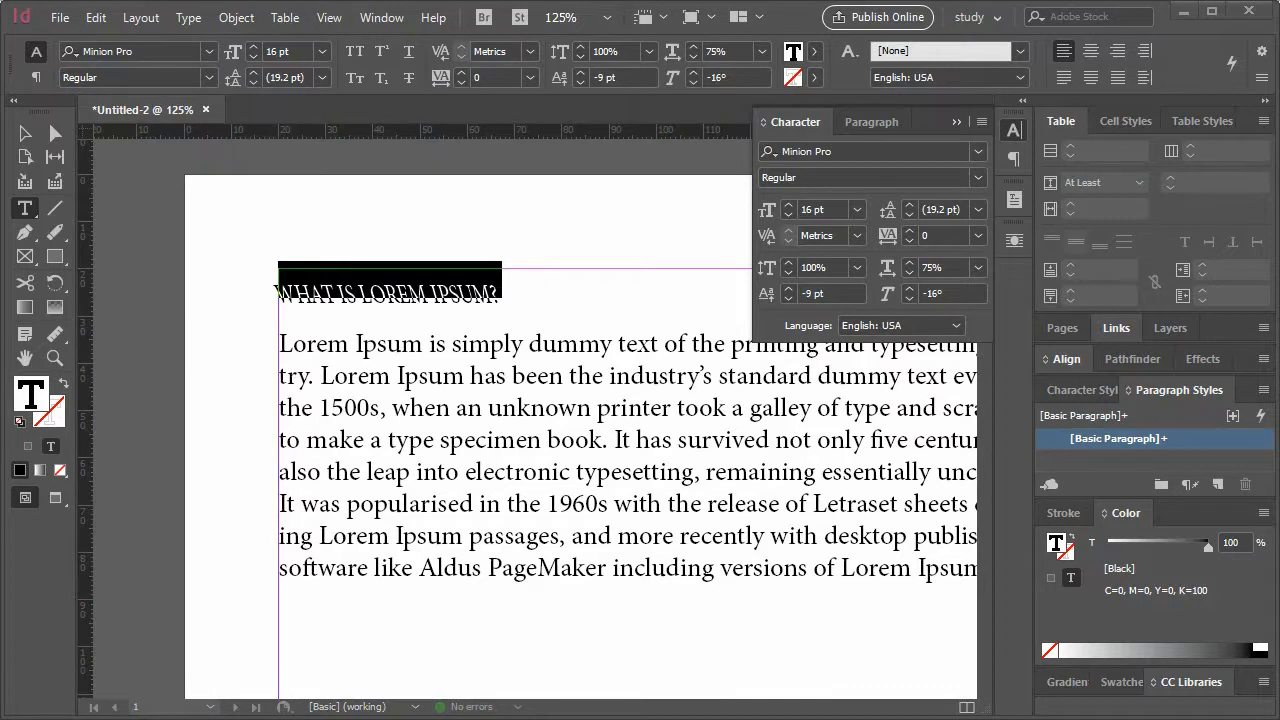
- Undo the heading's skew, baseline shift and horizontal scaling, the added empty line, the Regular style and the last font size increase
left_click(742, 475)
key("ctrl+z")
key("ctrl+z")
key("ctrl+z")
key("ctrl+z")
key("ctrl+z")
key("ctrl+z")
key("ctrl+z")
key("ctrl+z")
key("ctrl+z")
key("ctrl+z")
key("ctrl+z")
key("ctrl+z")
key("ctrl+z")
key("ctrl+z")
key("ctrl+z")
key("ctrl+z")
key("ctrl+z")
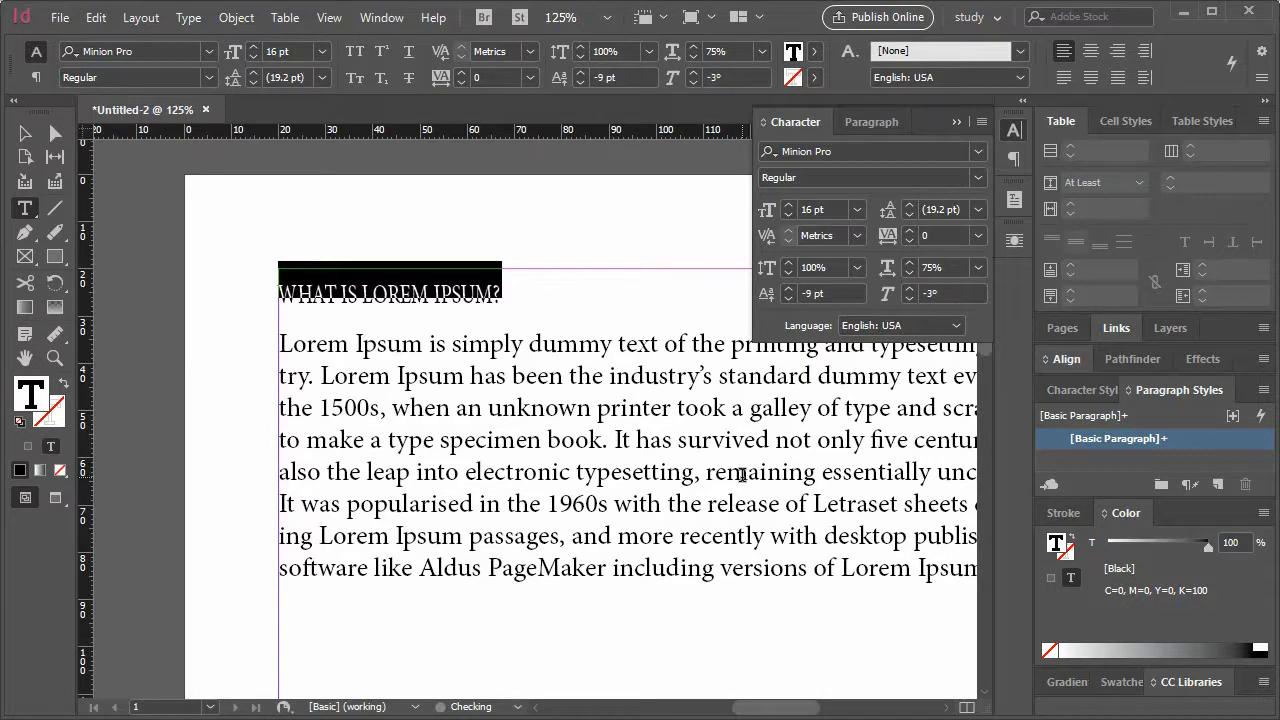
key("ctrl+z")
key("ctrl+z")
key("ctrl+z")
key("ctrl+z")
key("ctrl+z")
key("ctrl+z")
key("ctrl+z")
key("ctrl+z")
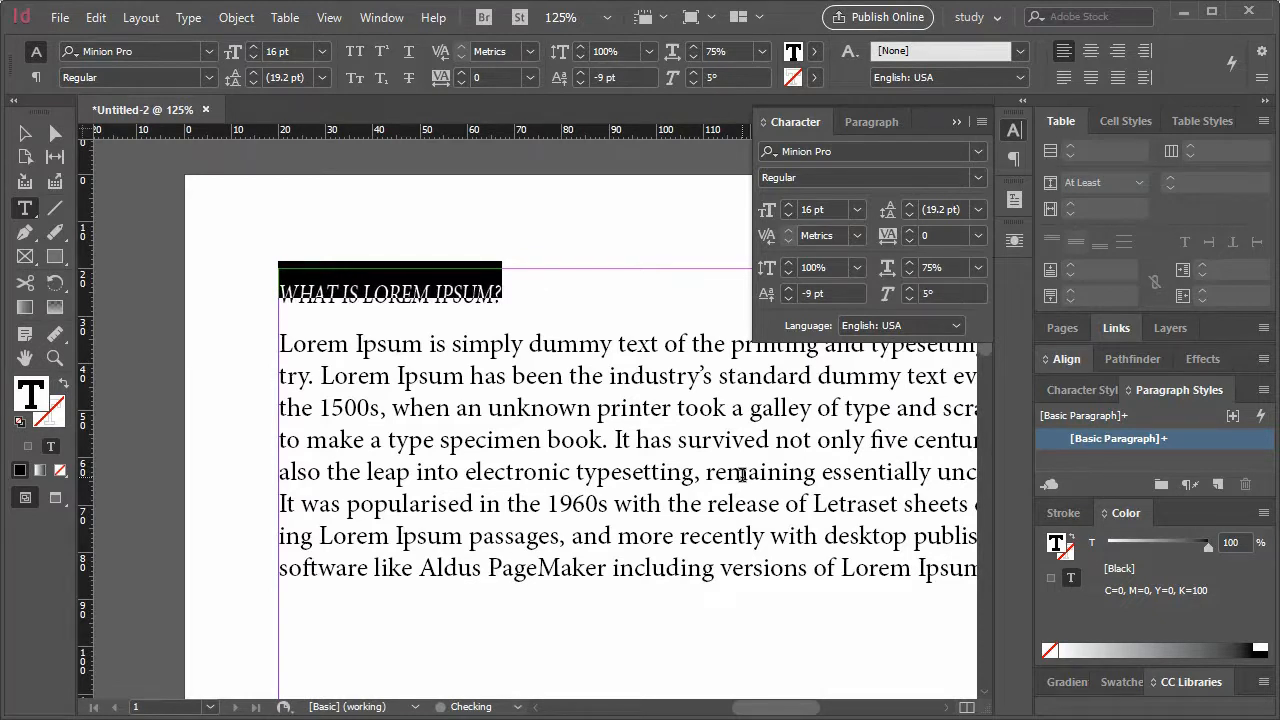
key("ctrl+z")
key("ctrl+z")
key("ctrl+z")
key("ctrl+z")
key("ctrl+z")
key("ctrl+z")
key("ctrl+z")
key("ctrl+z")
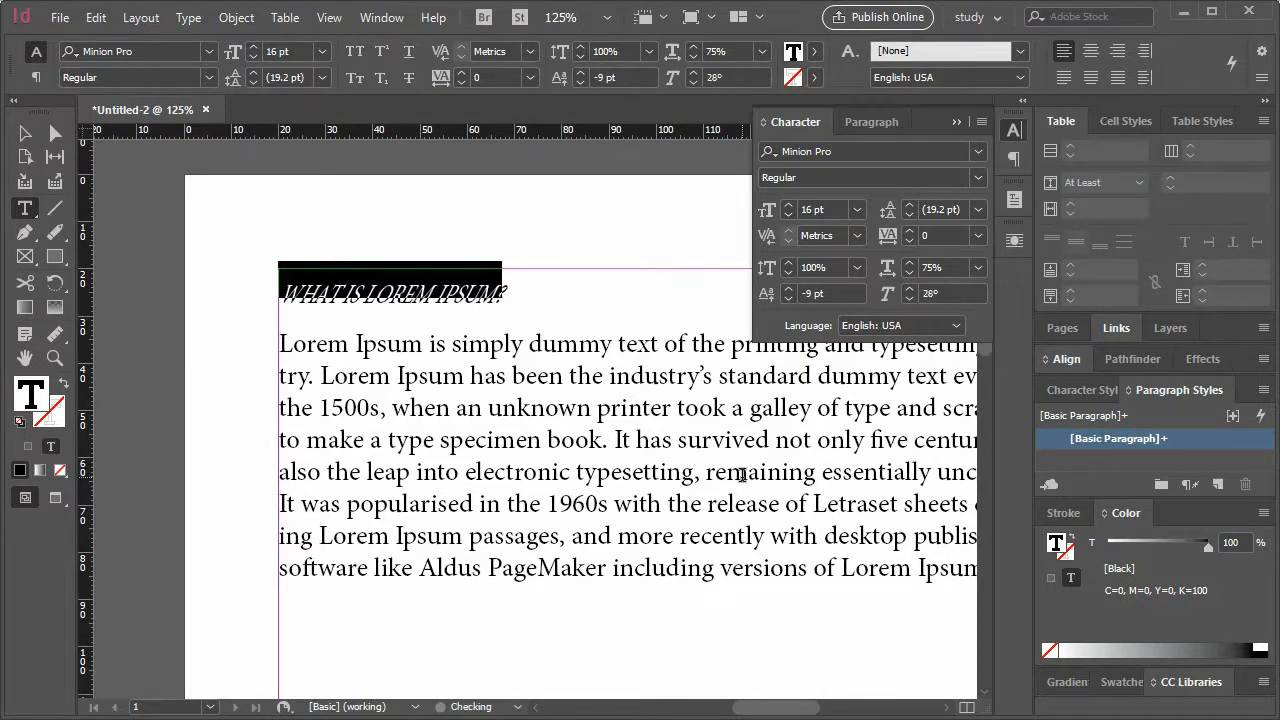
key("ctrl+z")
key("ctrl+z")
key("ctrl+z")
key("ctrl+z")
key("ctrl+z")
key("ctrl+z")
key("ctrl+z")
key("ctrl+z")
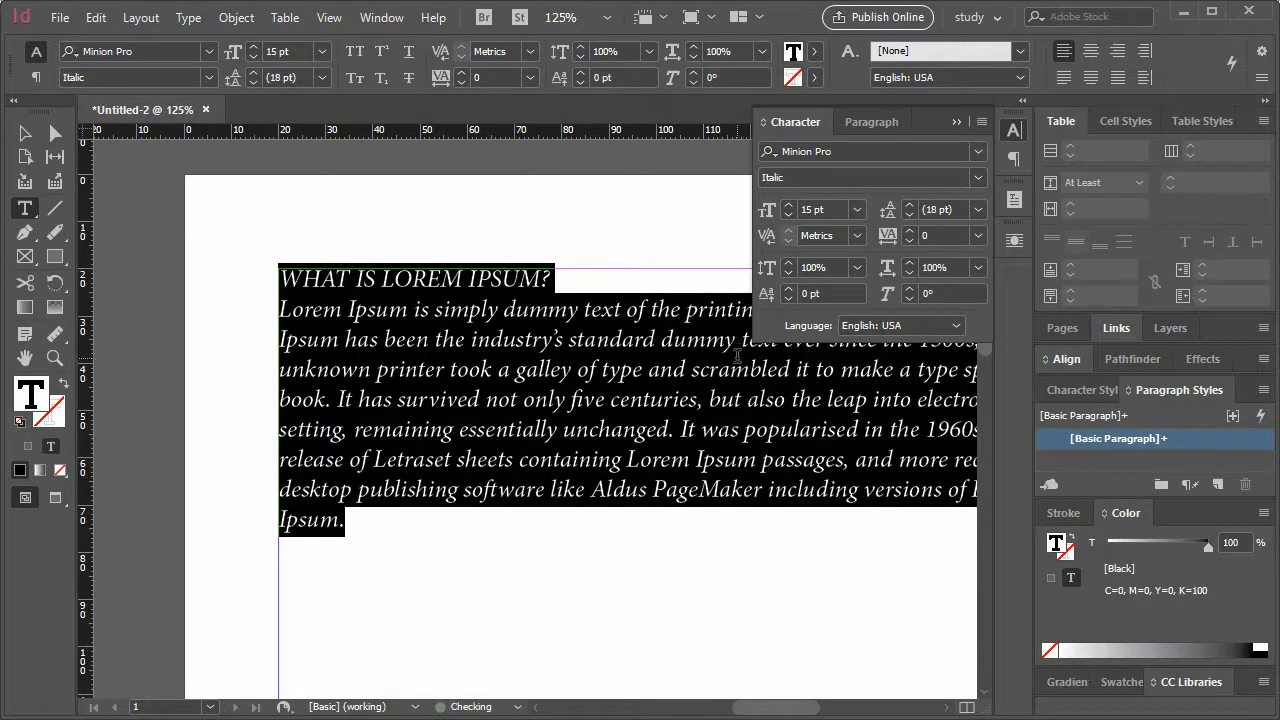
- Undo the remaining font size and style changes back to 12 pt, and set all the text to the Regular style
key("ctrl+z")
key("ctrl+z")
key("ctrl+z")
key("ctrl+z")
key("ctrl+z")
key("ctrl+z")
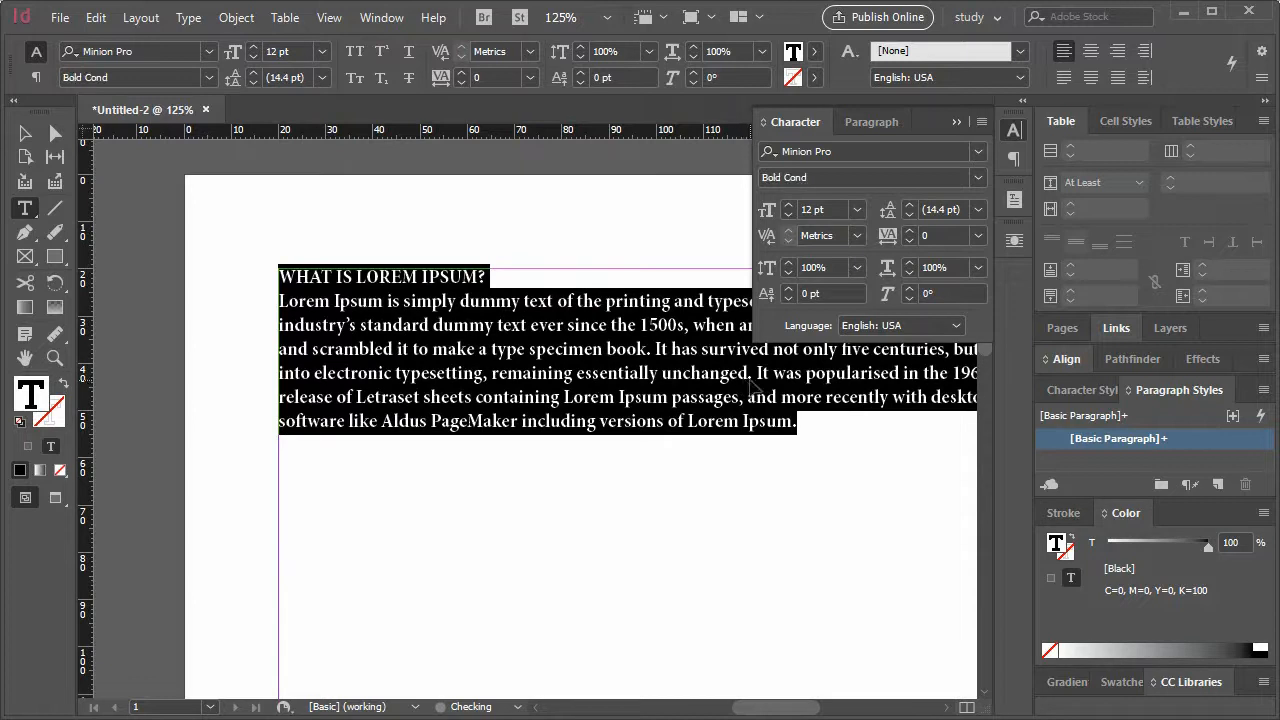
key("ctrl+z")
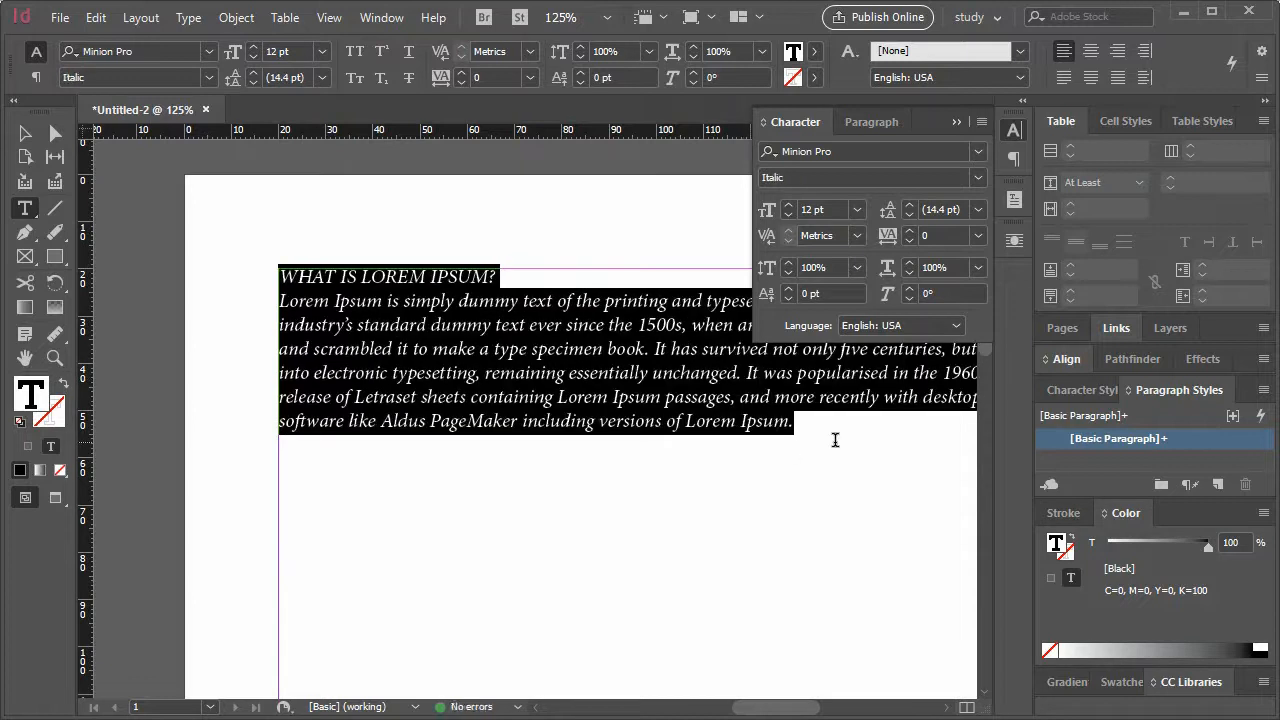
left_click(980, 177)
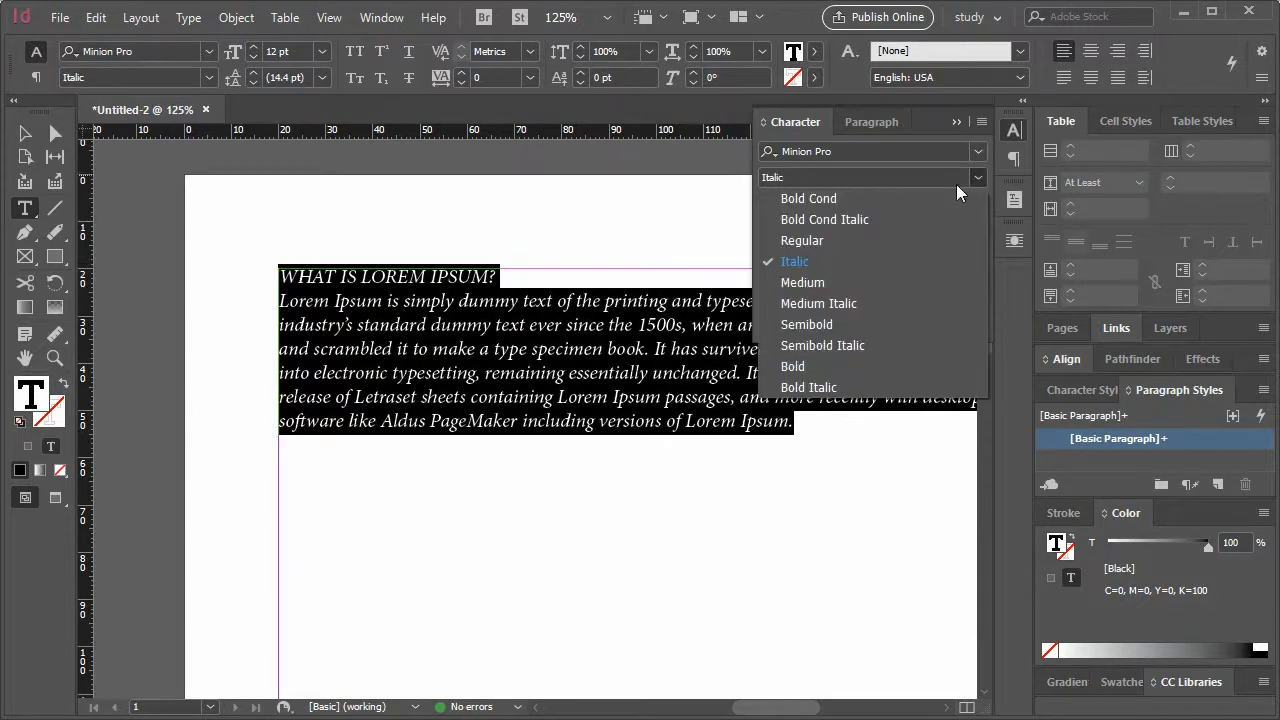
left_click(922, 242)
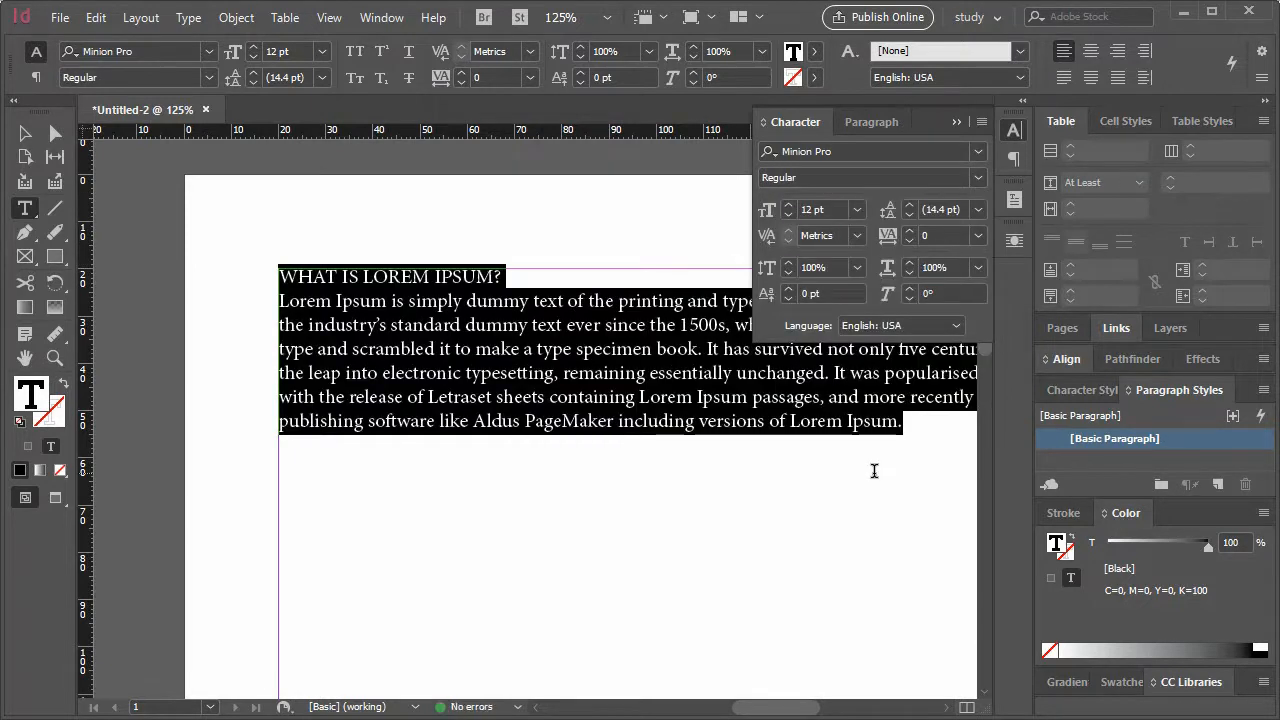
- Display the paragraph formatting settings, check where they are listed among the type and table windows, and deselect the text
left_click(871, 120)
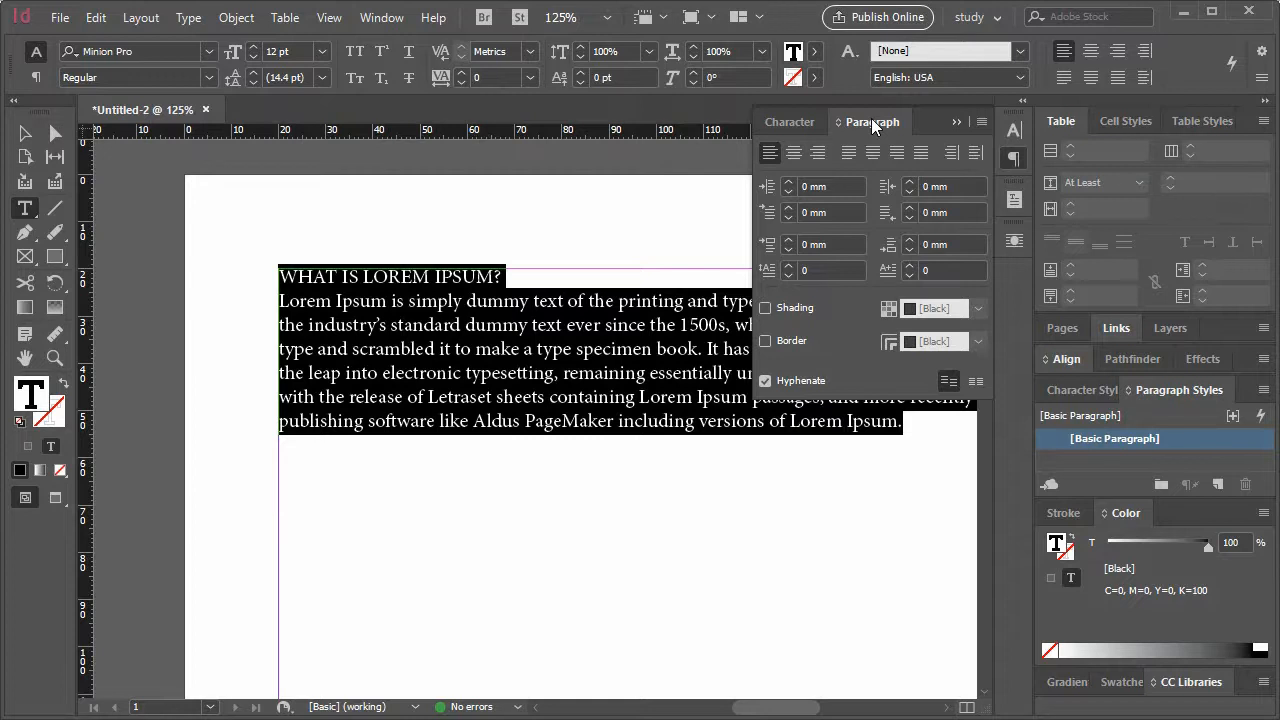
left_click(386, 21)
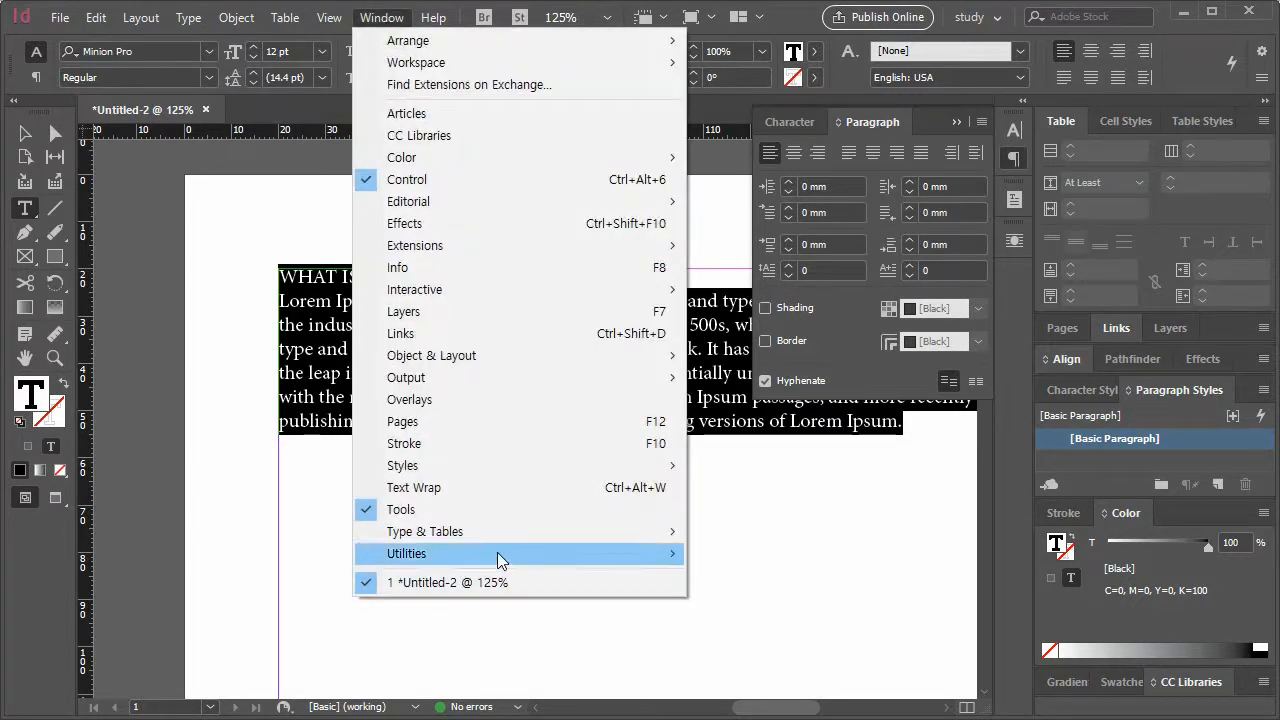
mouse_move(500, 538)
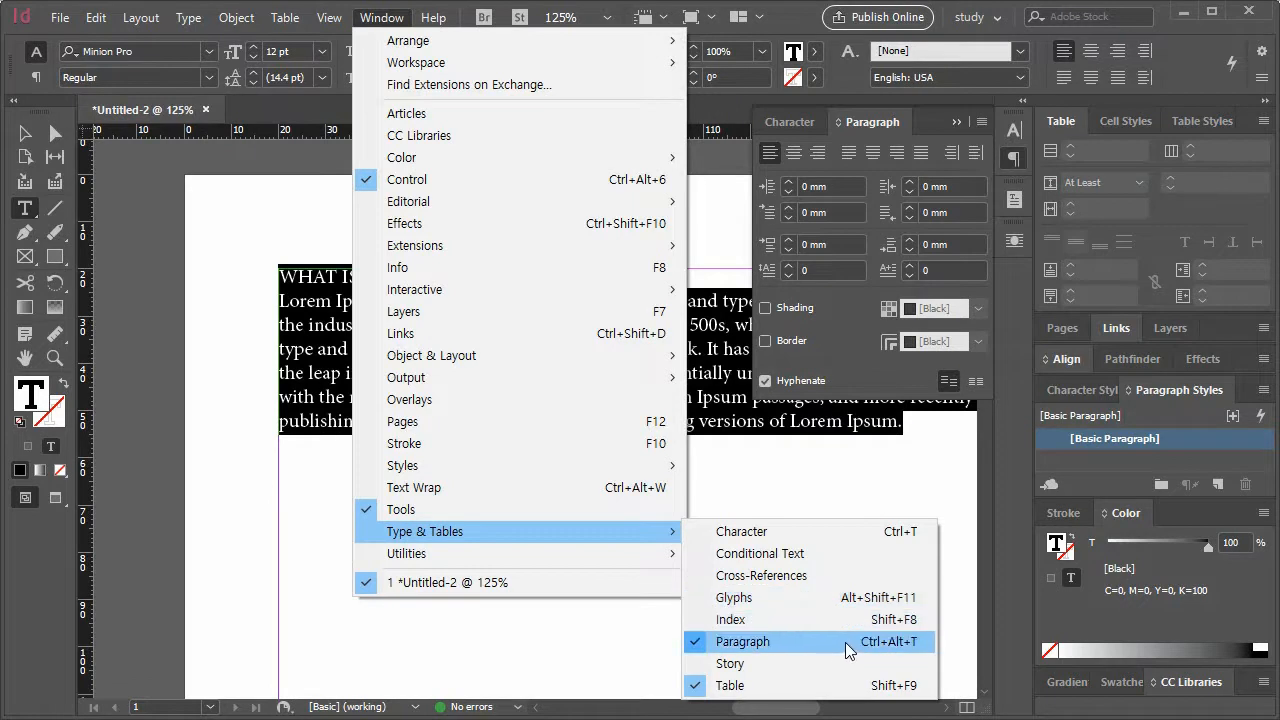
left_click(307, 437)
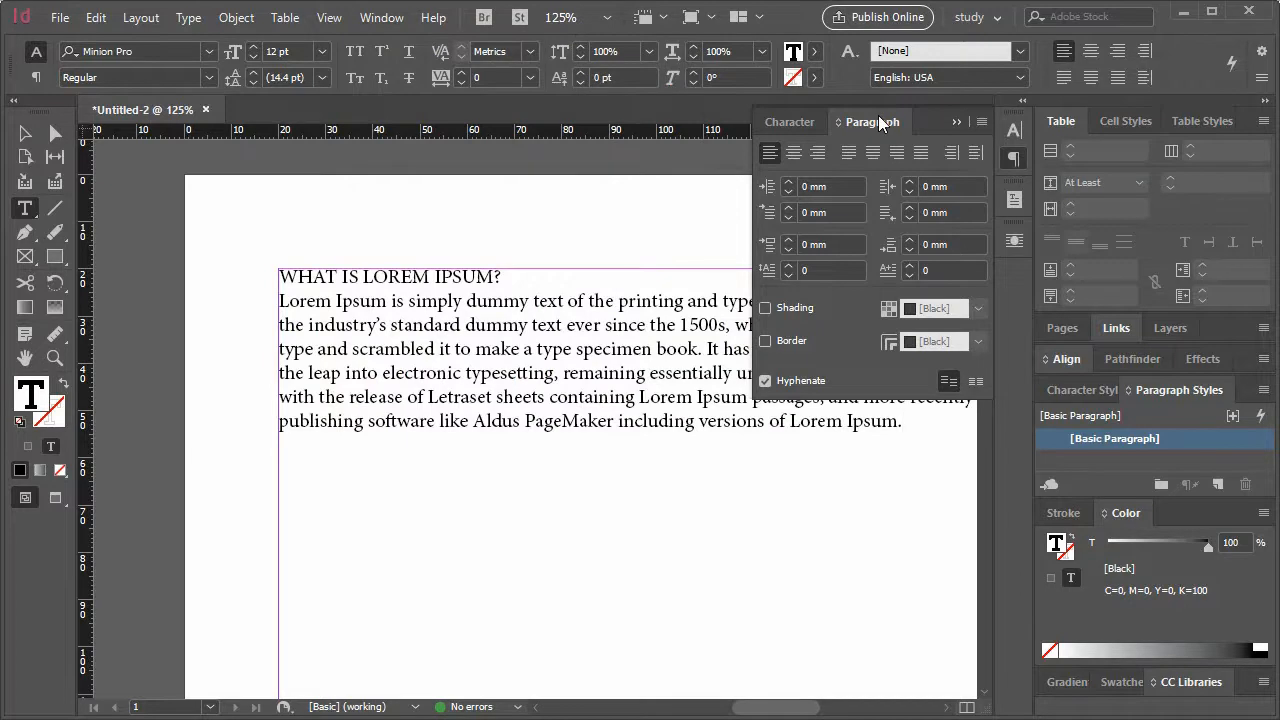
- Narrow the text frame to a width of 88.25 mm and add an empty line below the heading
left_click(28, 134)
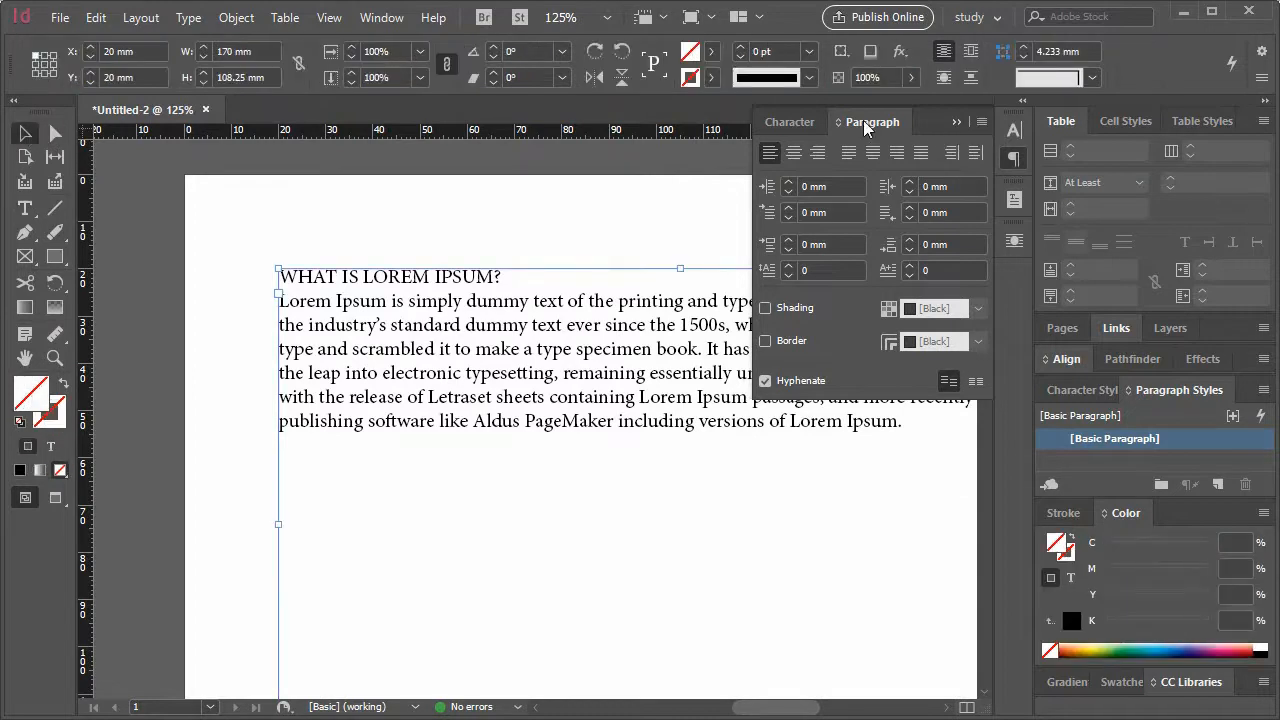
left_click(957, 122)
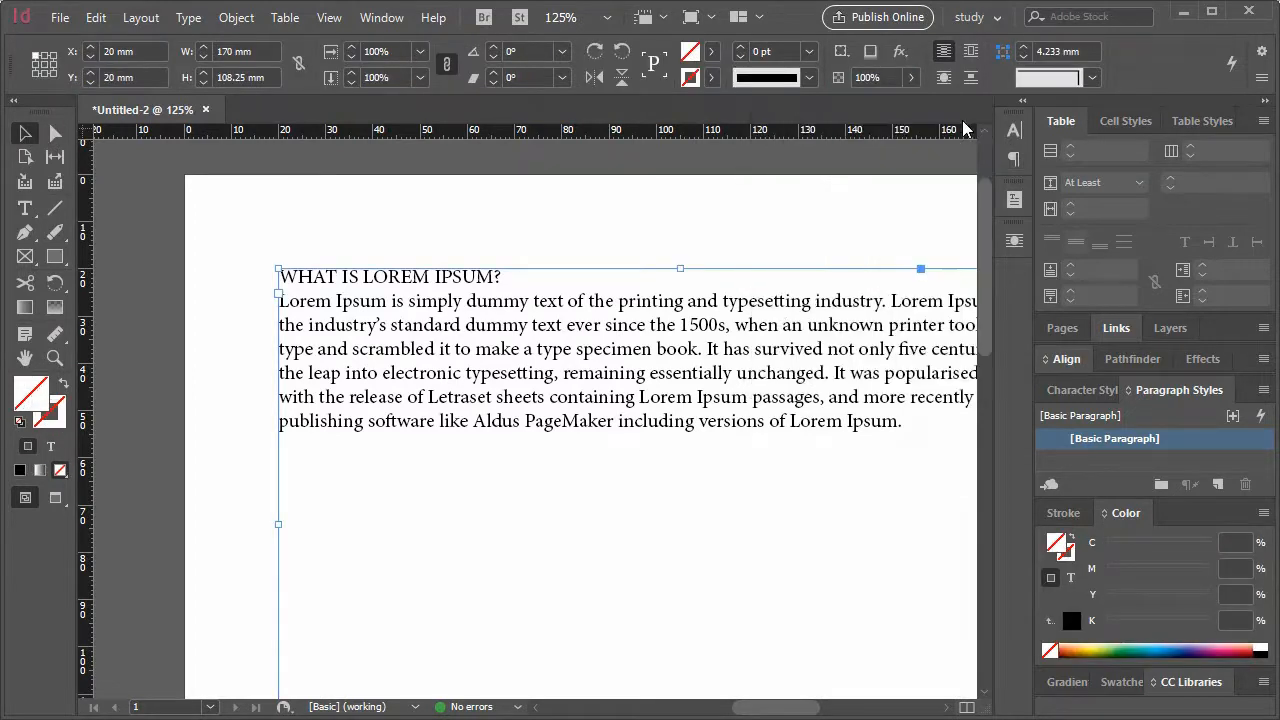
scroll(660, 440, "right", 1)
left_click_drag(673, 427, 589, 403)
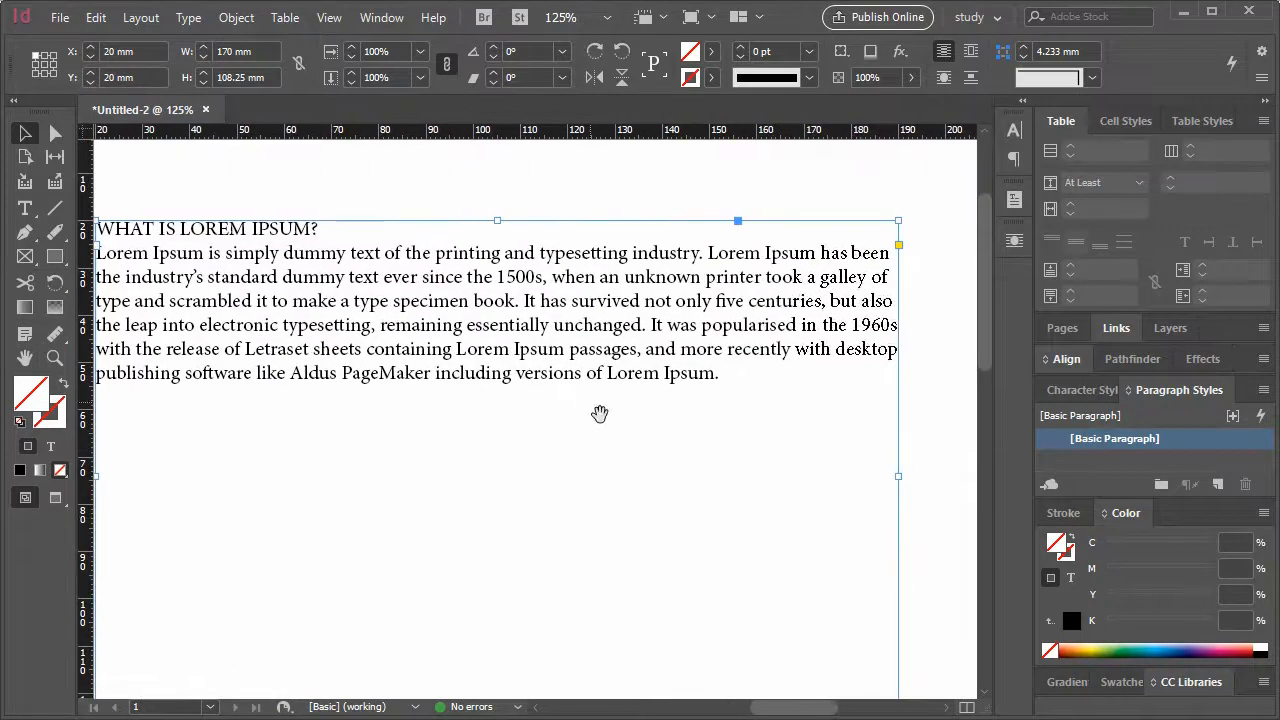
left_click_drag(897, 476, 751, 435)
left_click(484, 494)
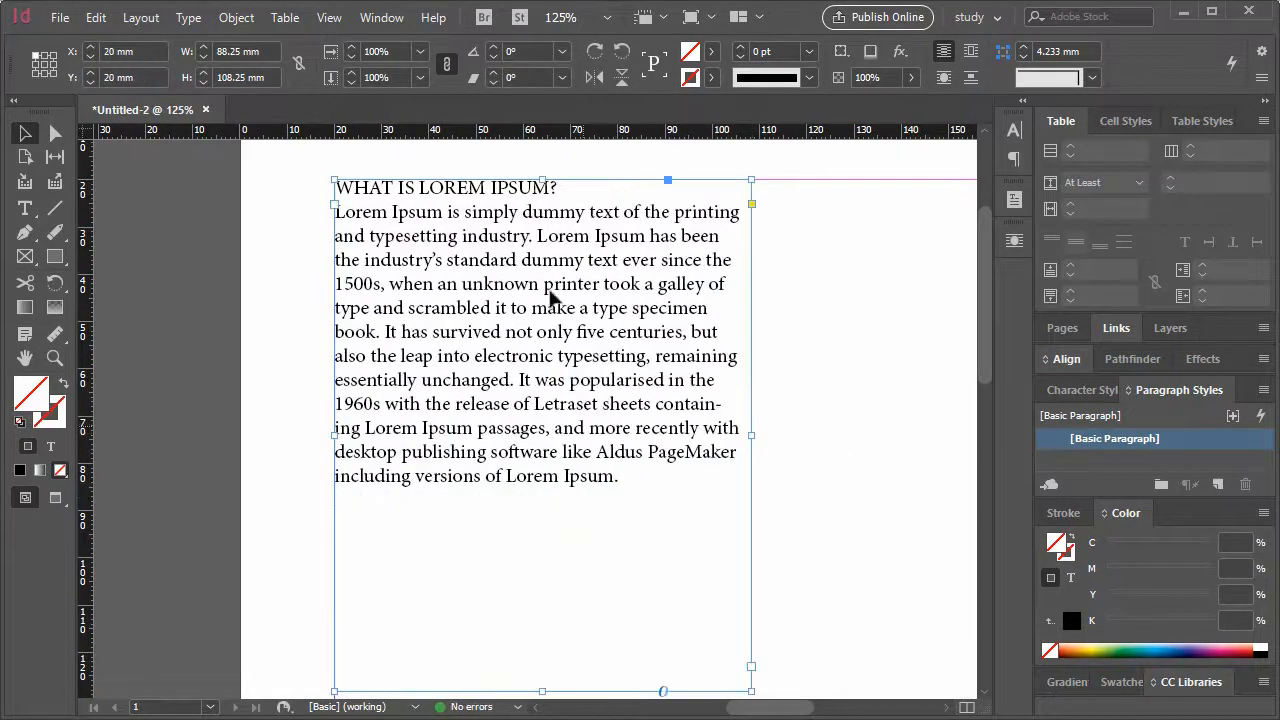
double_click(570, 193)
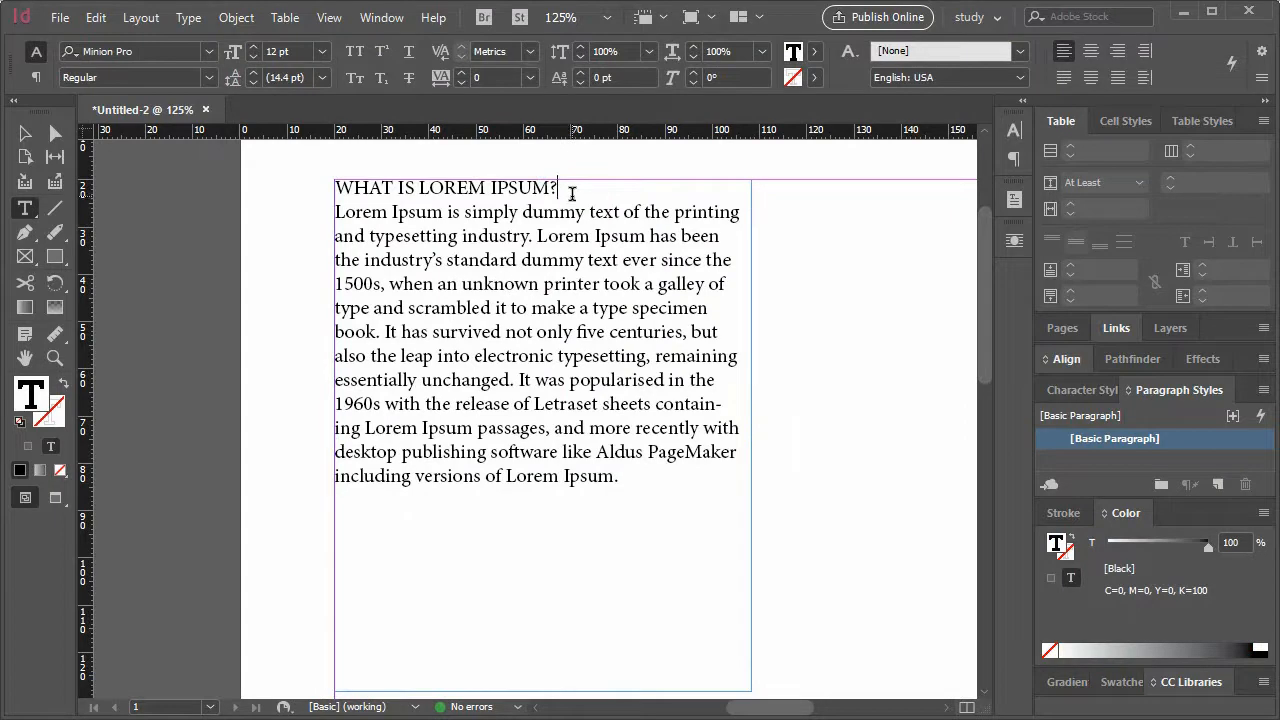
key("Return")
- Try center alignment, right alignment and justification with the last line aligned left on all the text
left_click_drag(628, 503, 330, 182)
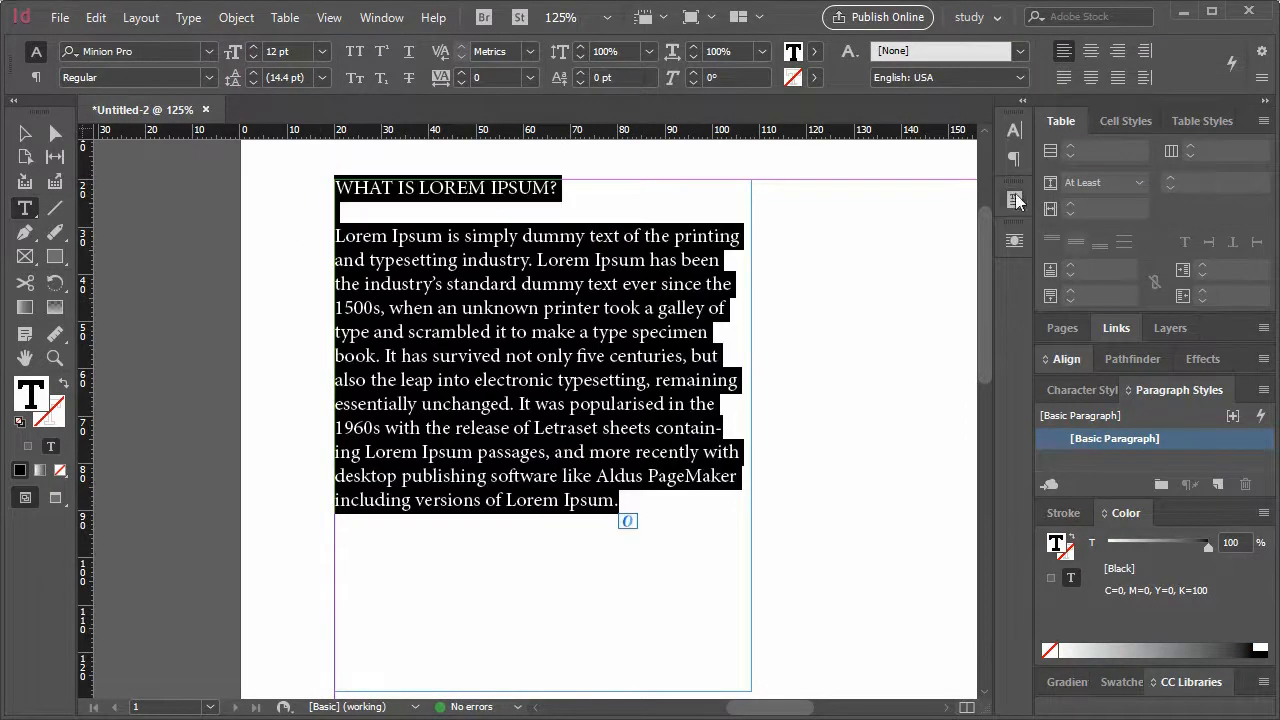
left_click(1014, 159)
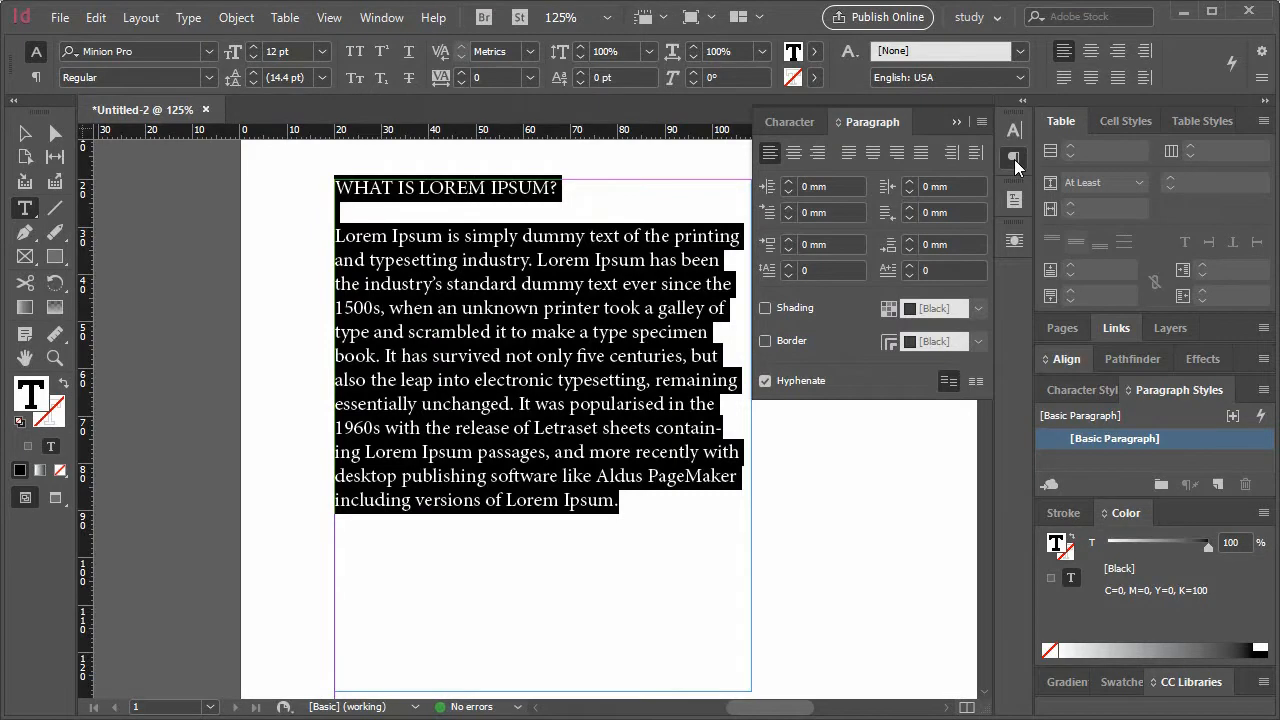
left_click(793, 154)
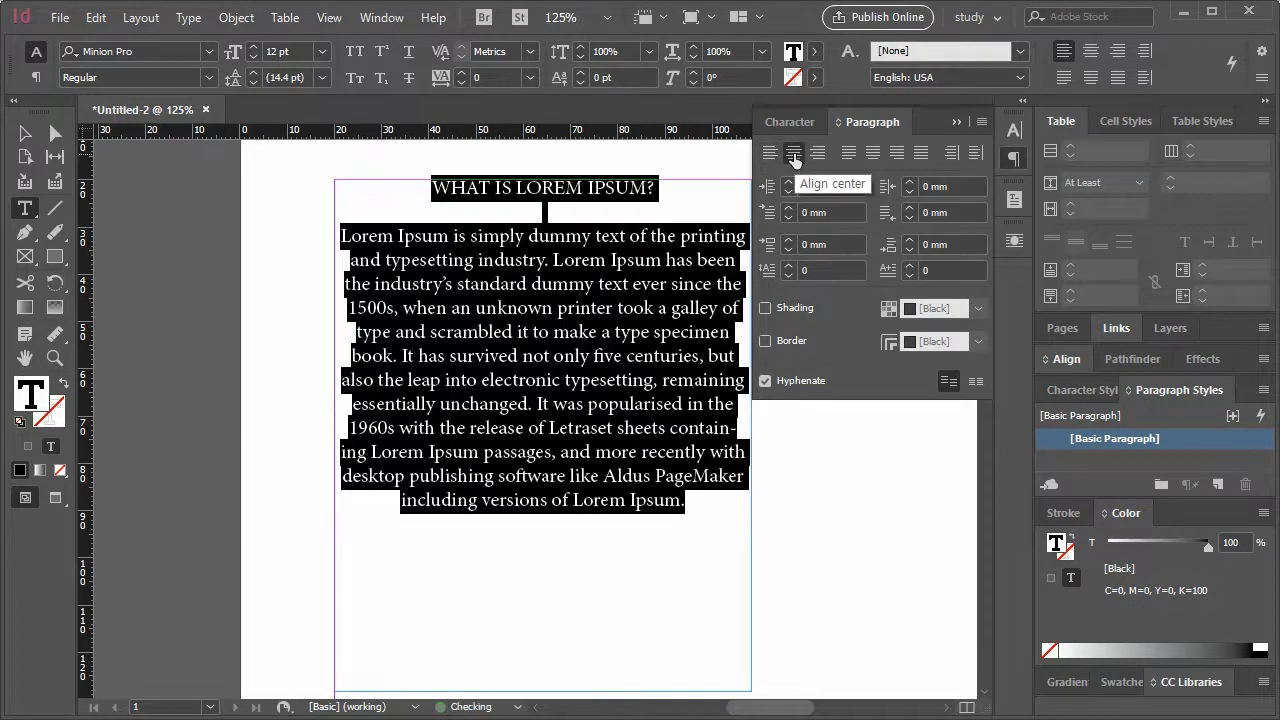
left_click(817, 153)
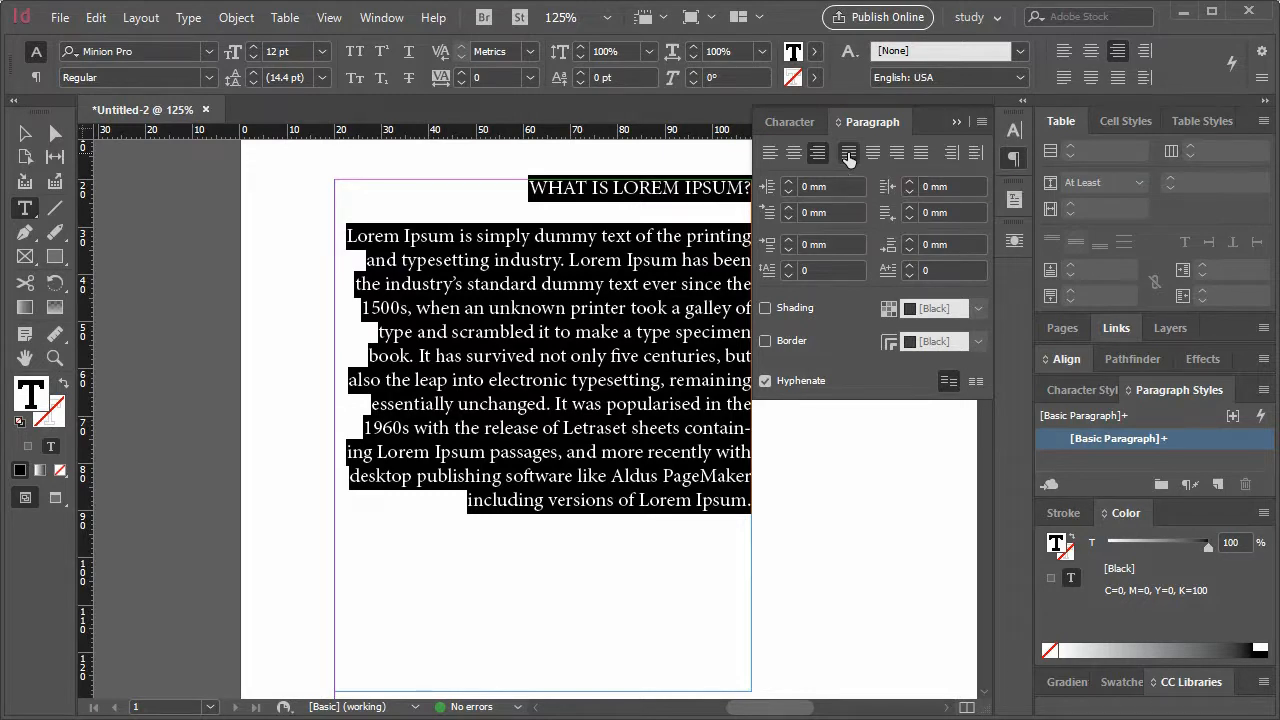
left_click(848, 153)
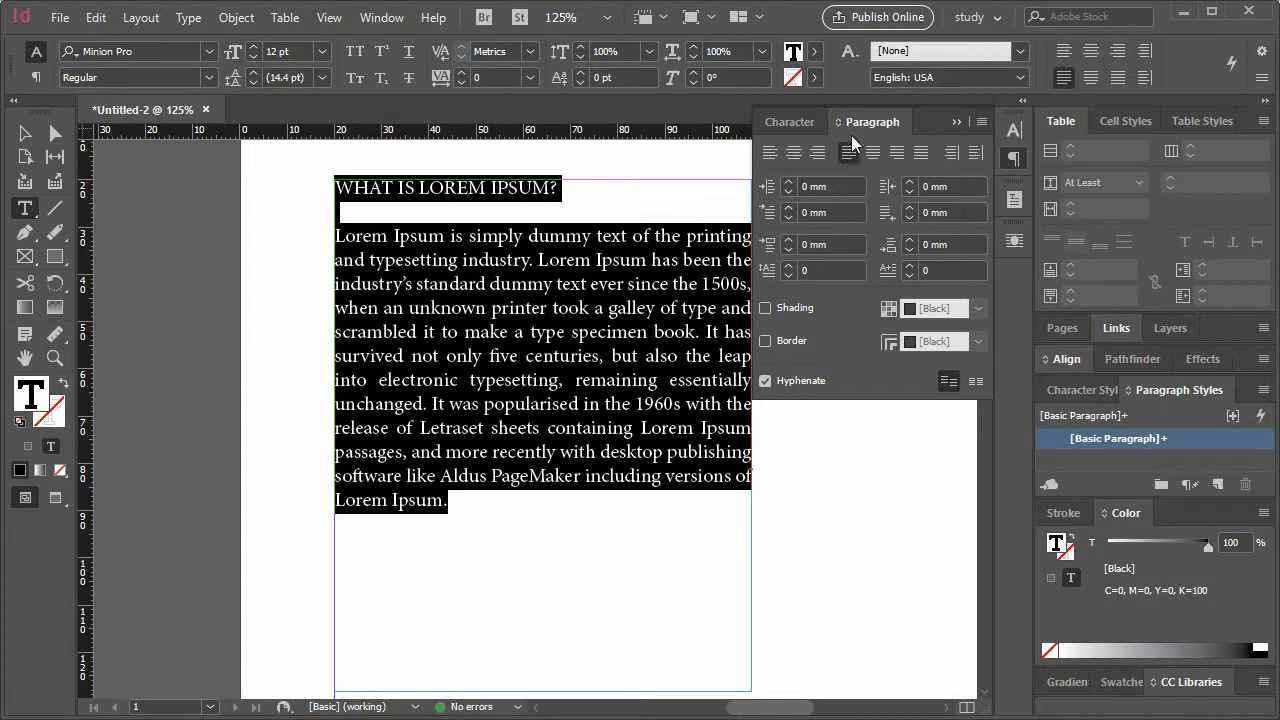
- Dock the Paragraph panel in the same group as the Table panel and collapse the Character panel
left_click_drag(897, 120, 1131, 114)
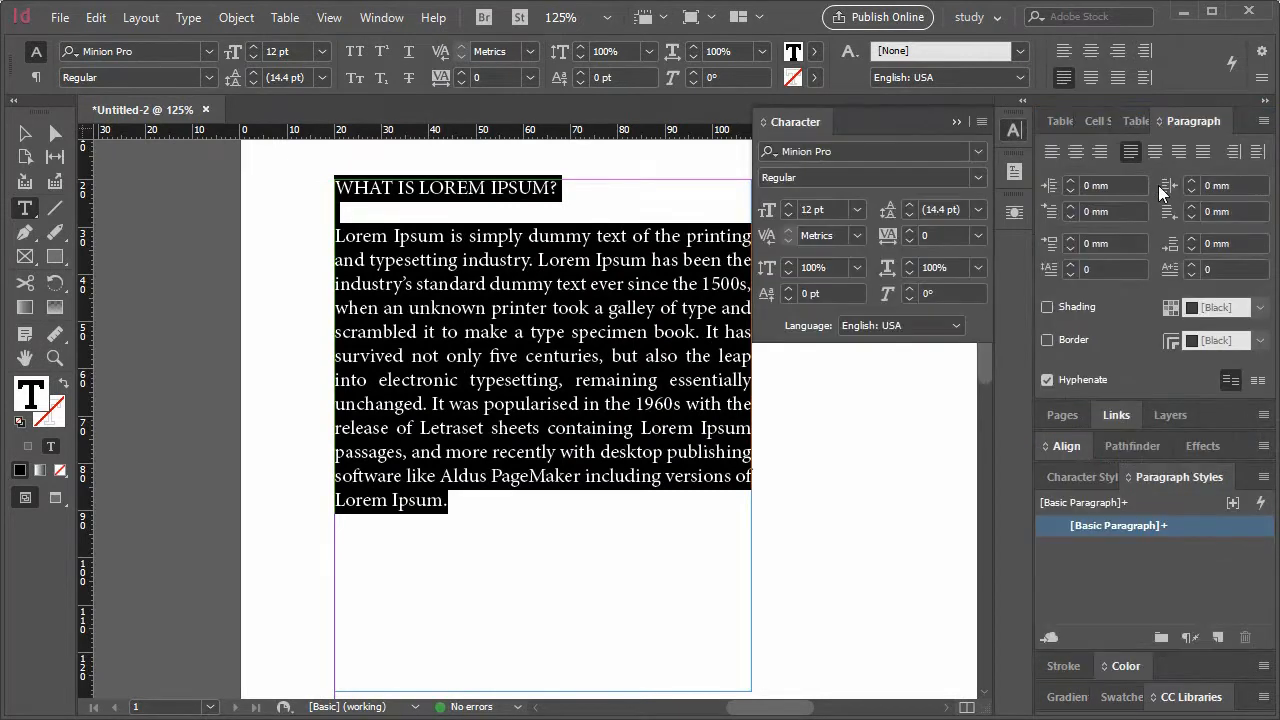
left_click(950, 114)
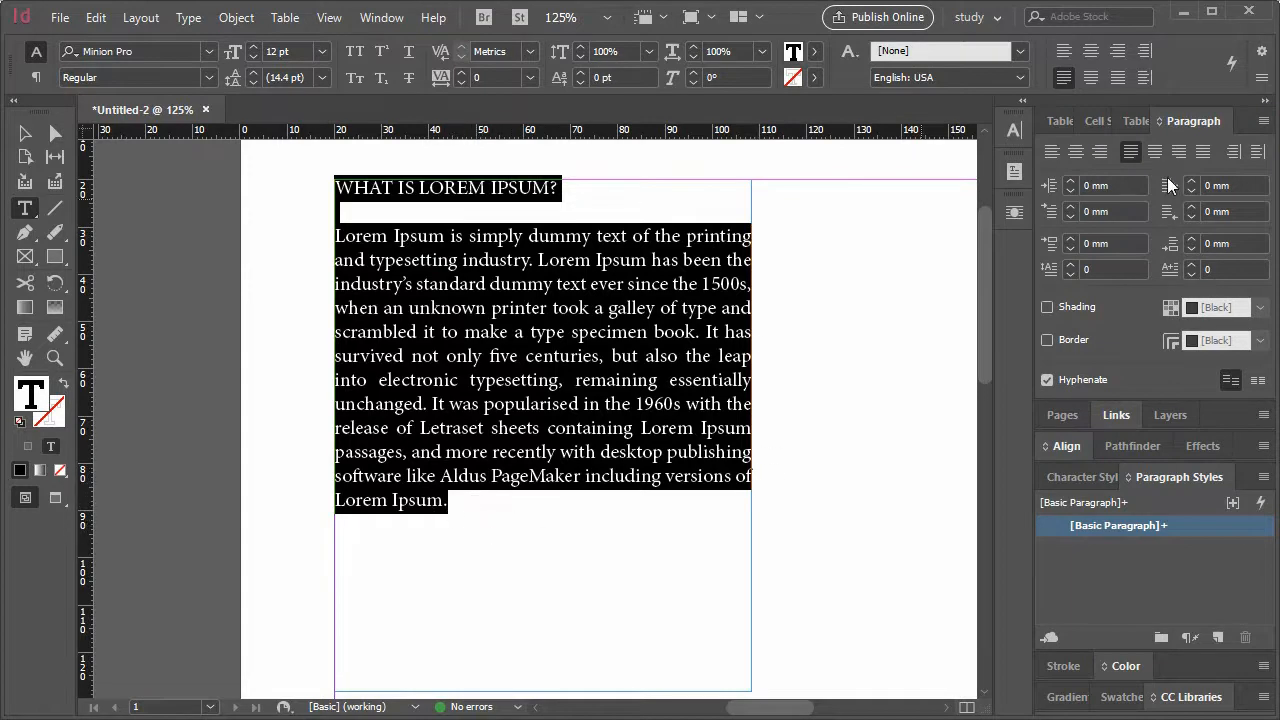
- Try justification with last line centered, right-aligned and fully justified, plus alignment towards and away from the spine, and return the text to left alignment
left_click(1154, 154)
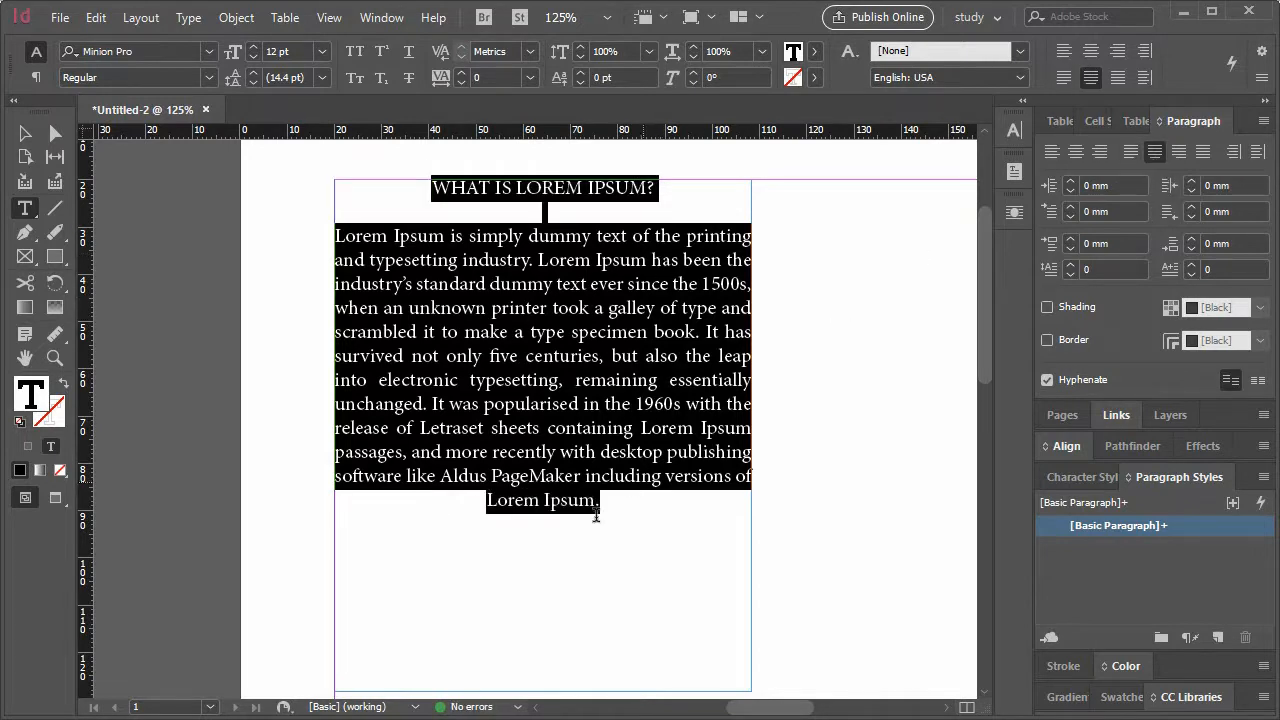
left_click(1178, 152)
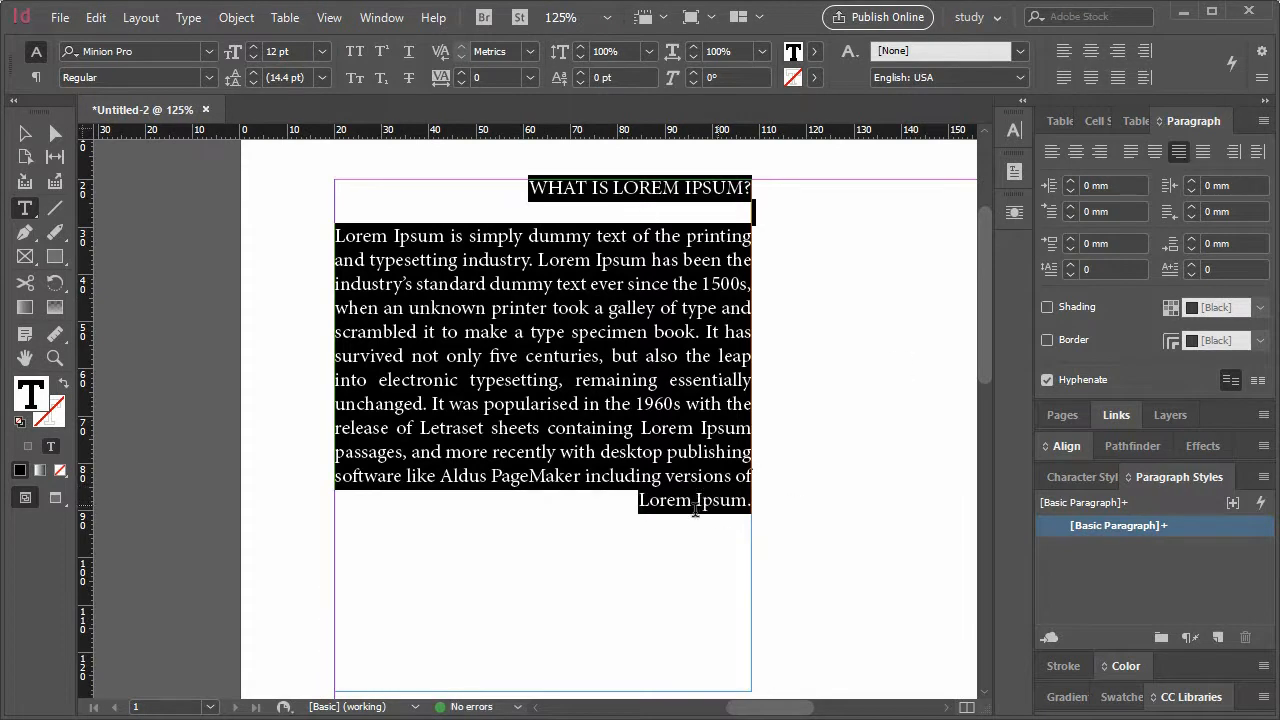
left_click(1203, 152)
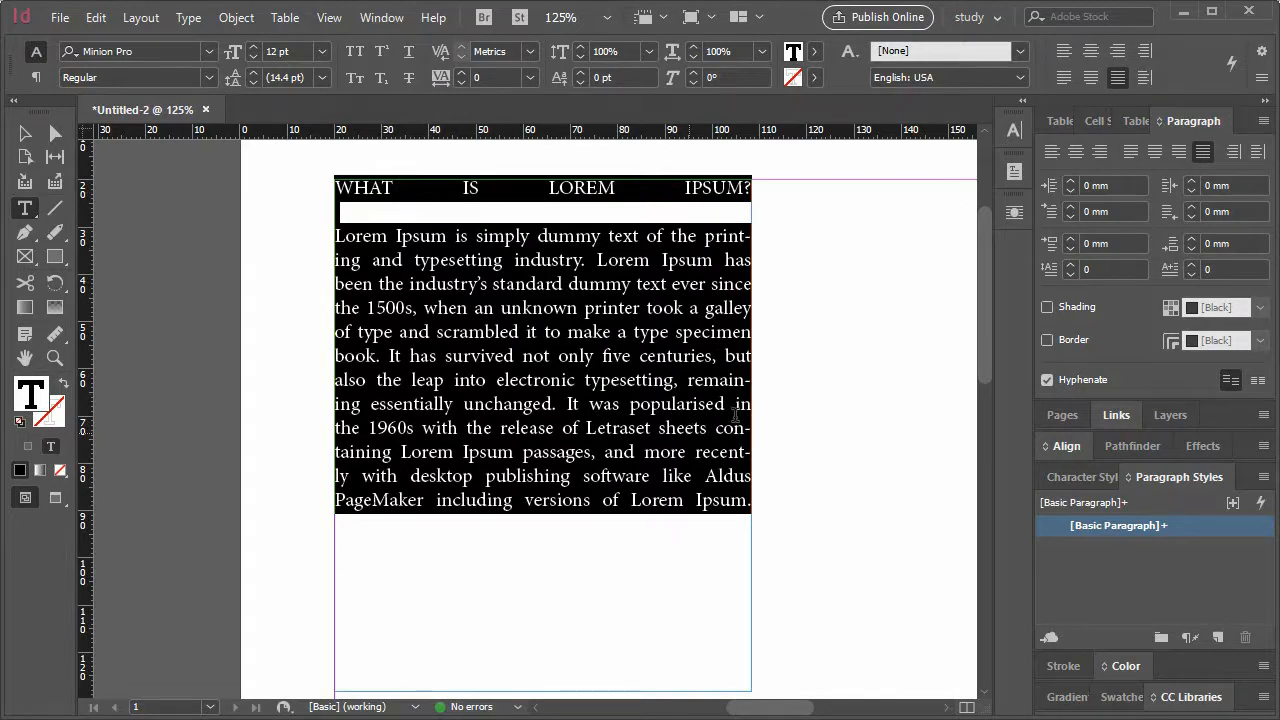
left_click(1235, 153)
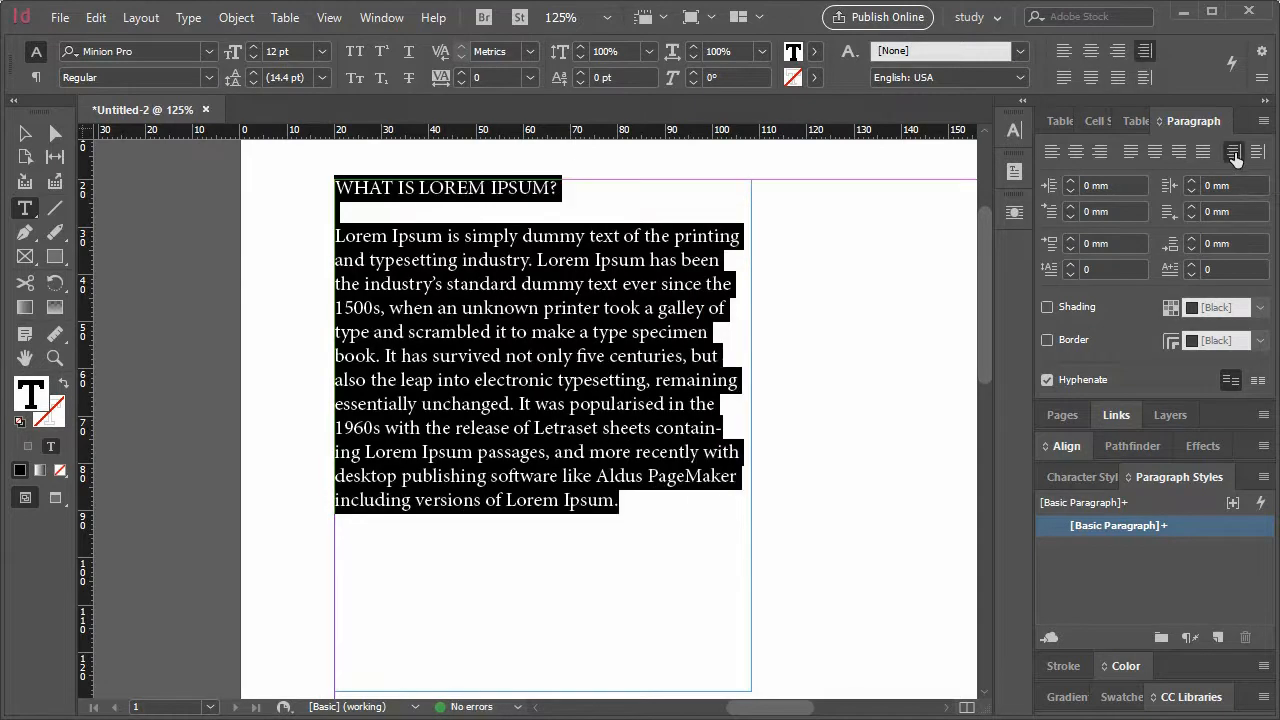
left_click(1257, 152)
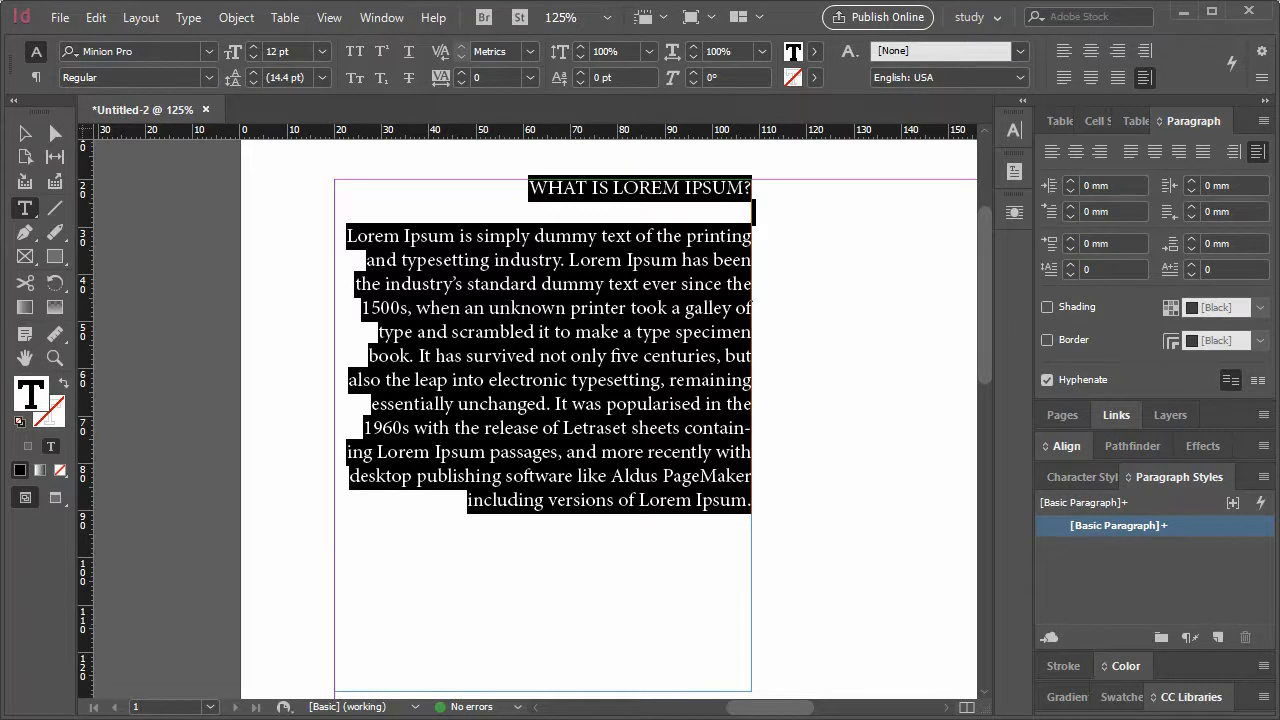
left_click(1051, 155)
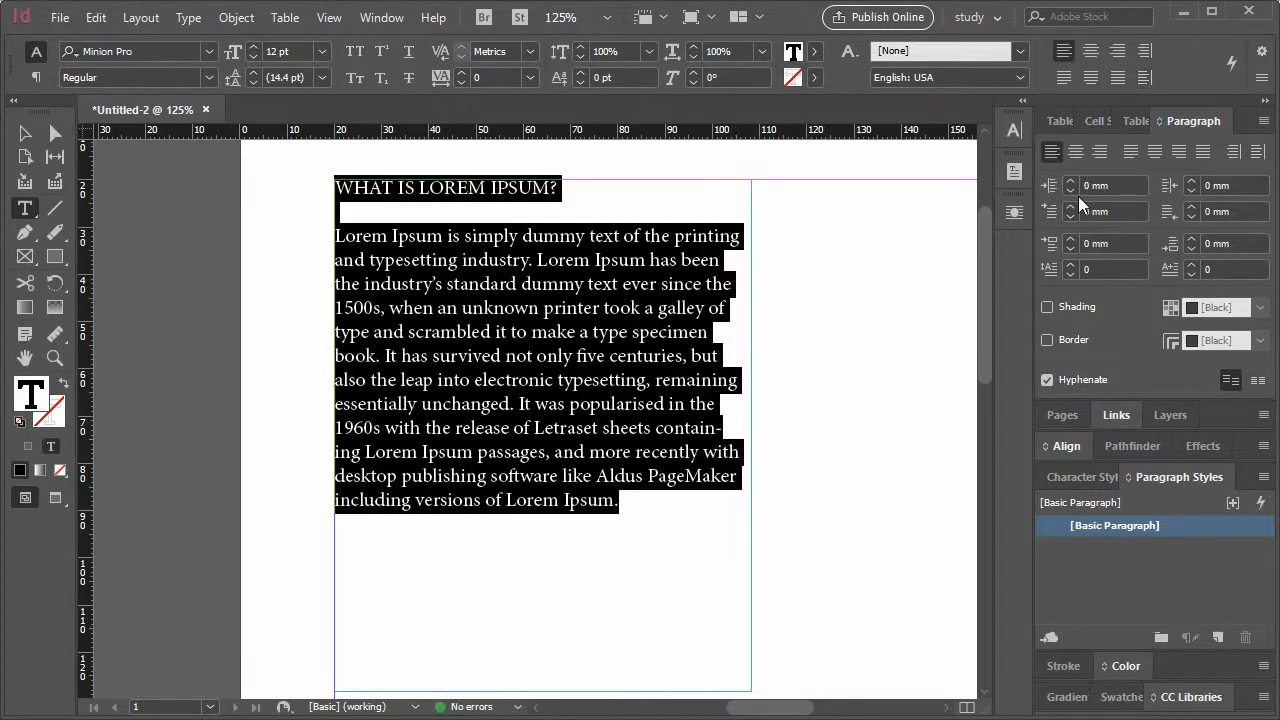
- Try a left indent of 3 mm on all the text and reset it to 0 mm
left_click(1069, 181)
left_click(1069, 181)
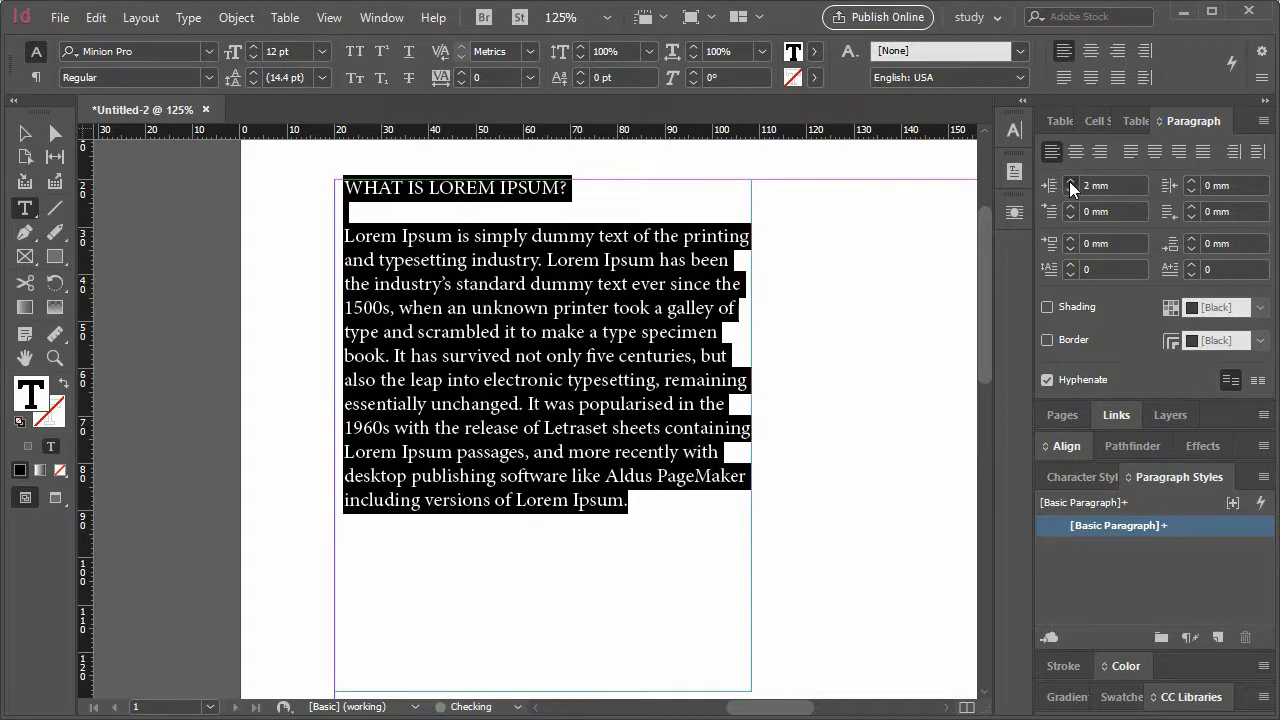
left_click(1069, 181)
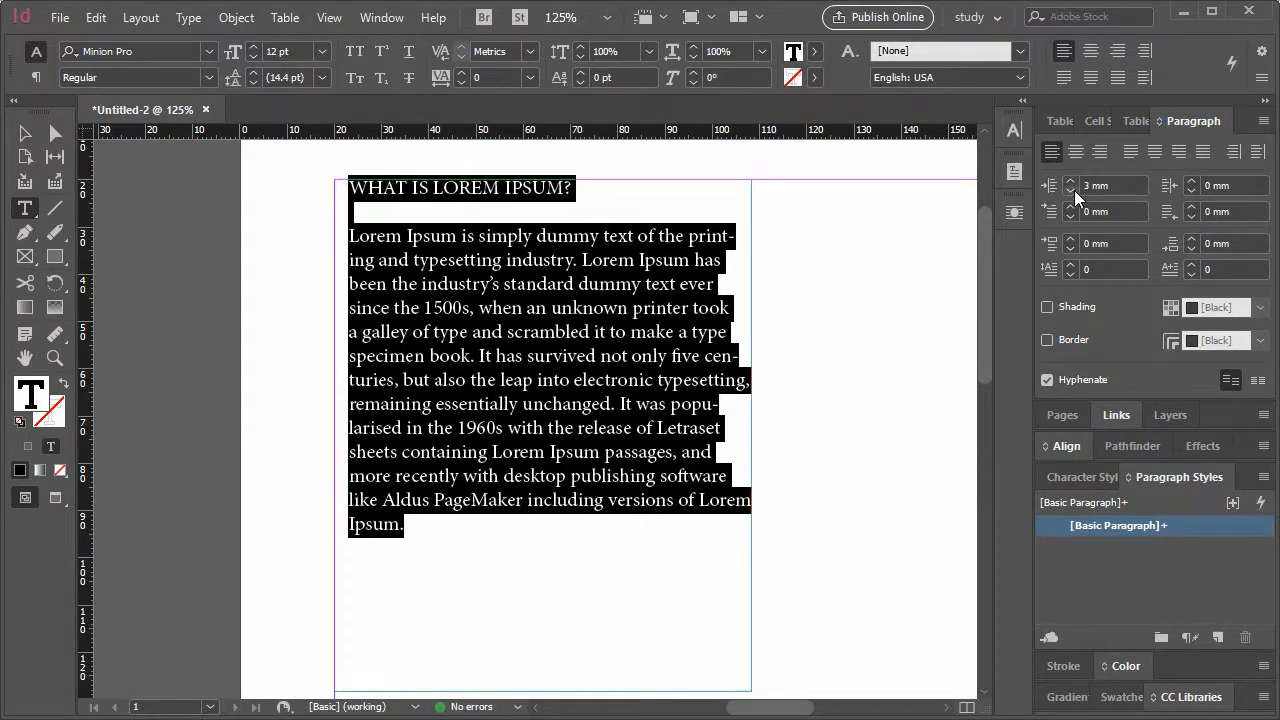
left_click(1070, 191)
left_click(1070, 191)
left_click(1070, 191)
- Try a right indent of 2 mm on the right-aligned text, and restore the 0 mm indent and left alignment
left_click(1099, 151)
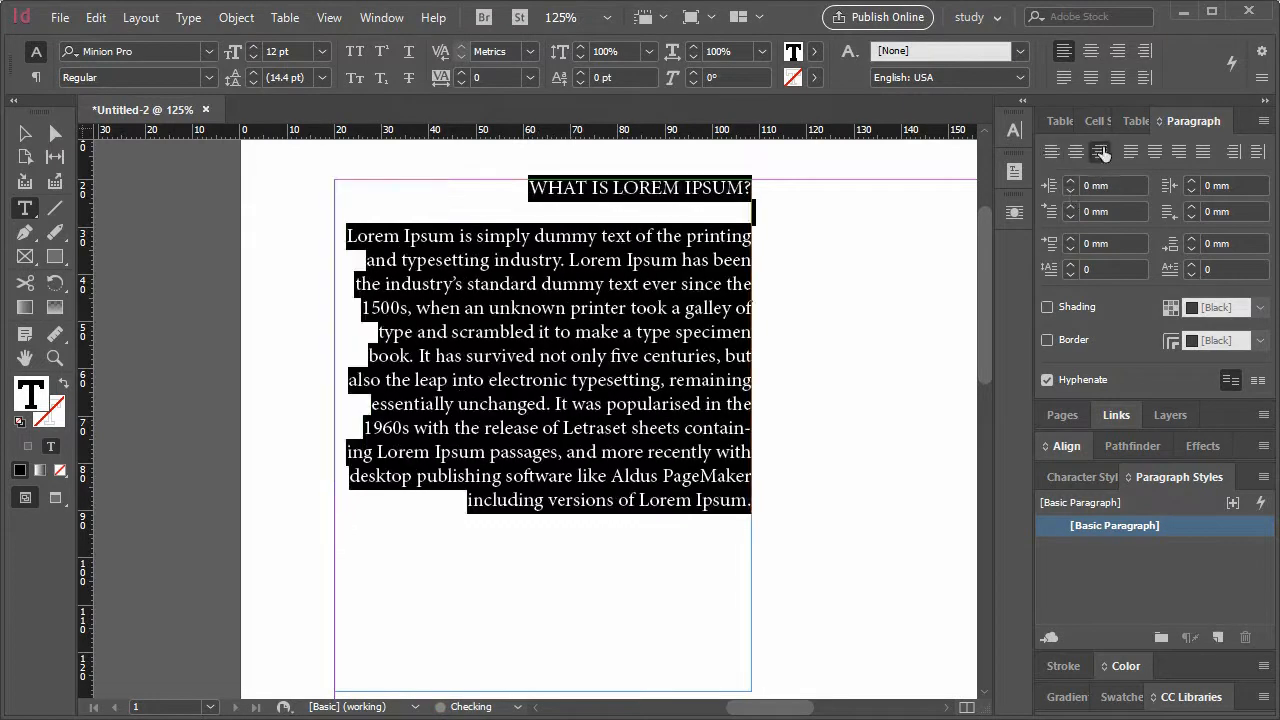
left_click(1191, 181)
left_click(1190, 180)
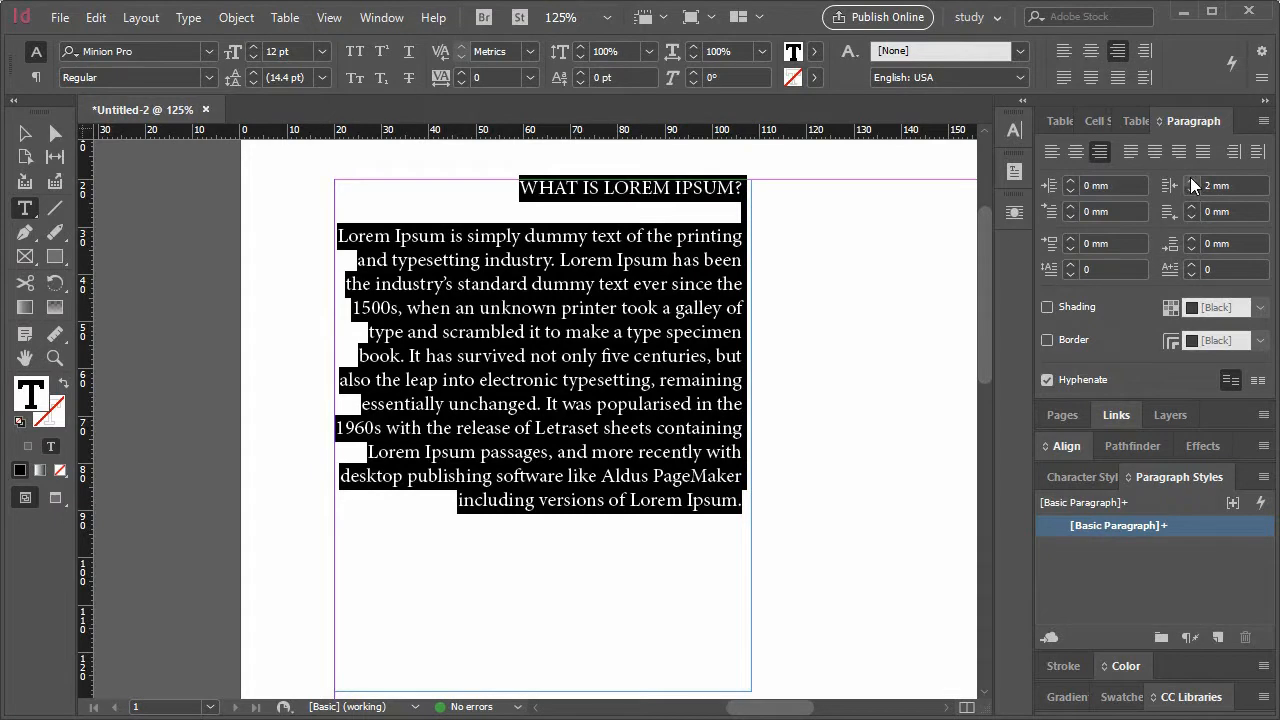
left_click(1190, 193)
left_click(1190, 193)
left_click(1052, 151)
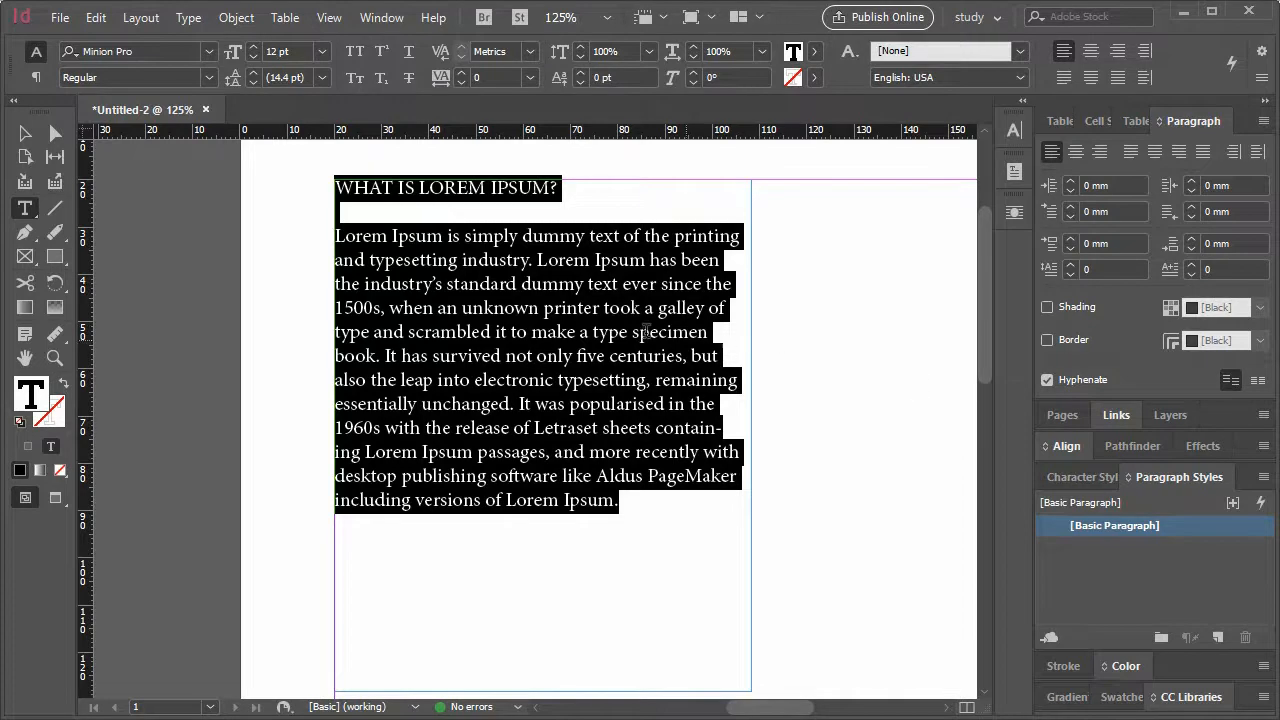
- Try a space before of 2 mm on the body paragraph and reset it to 0 mm
left_click(719, 347)
left_click_drag(619, 500, 316, 242)
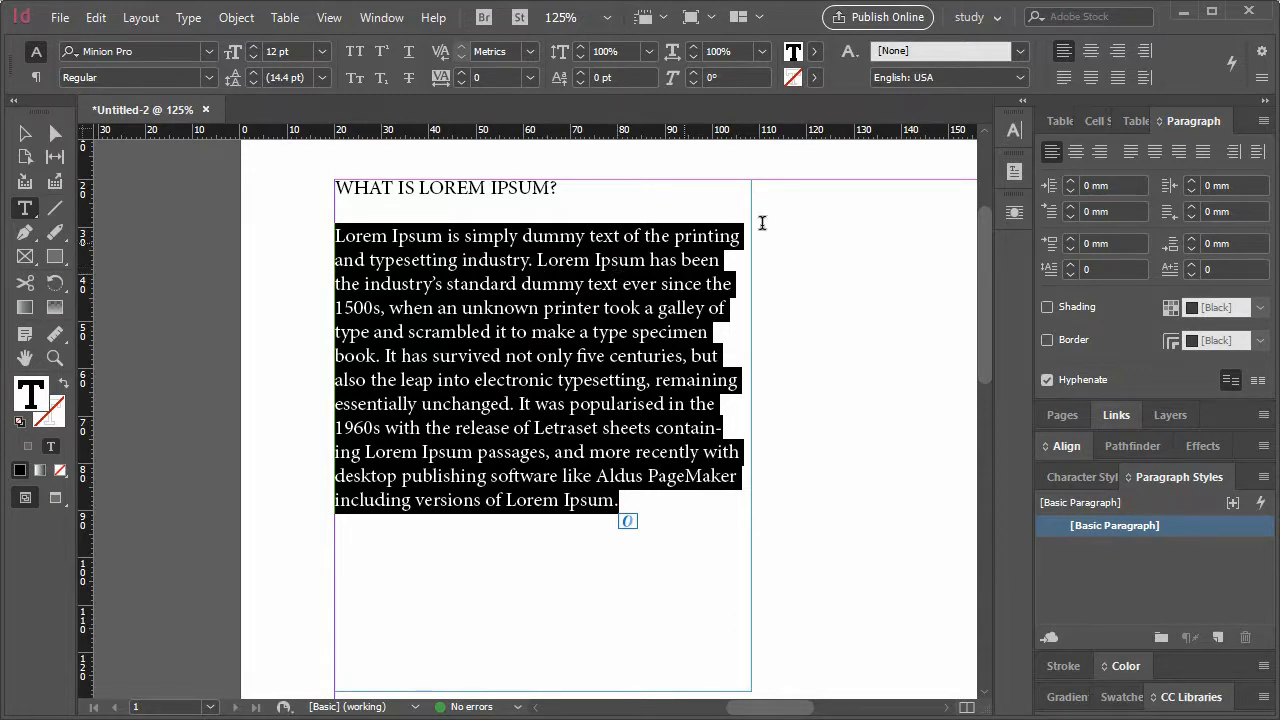
left_click(1069, 237)
left_click(1069, 237)
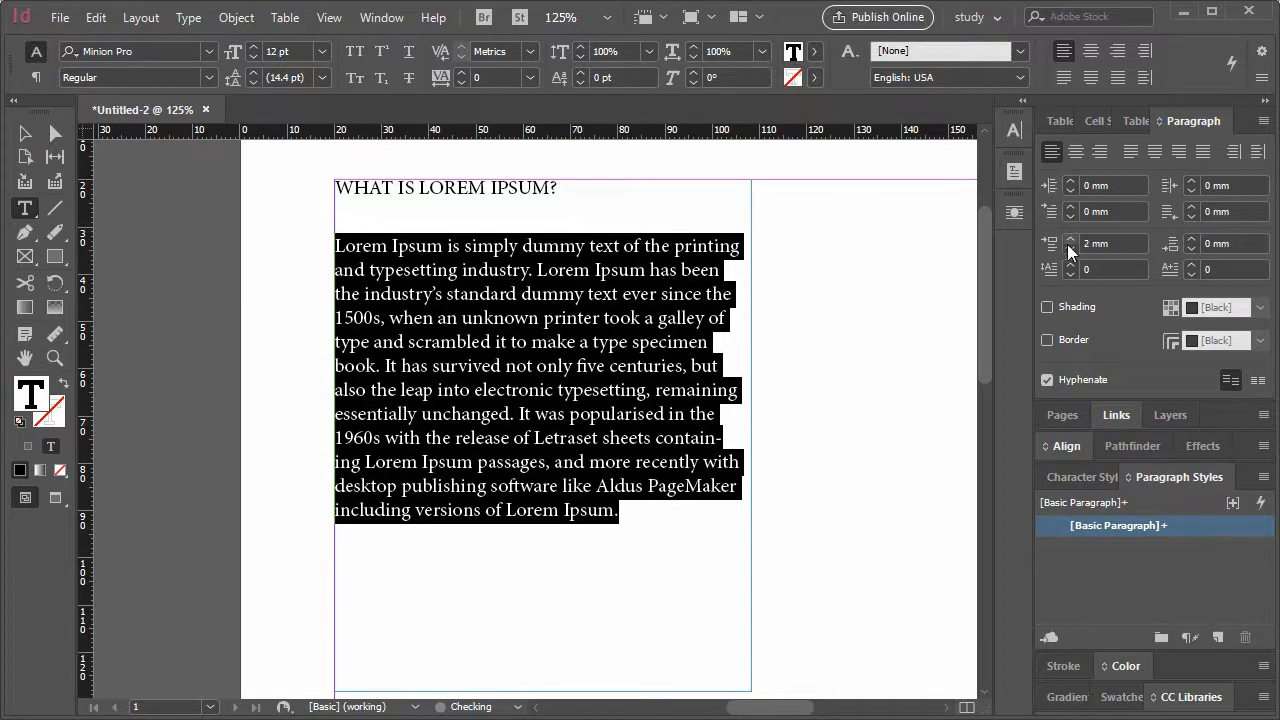
left_click(1068, 248)
left_click(1068, 248)
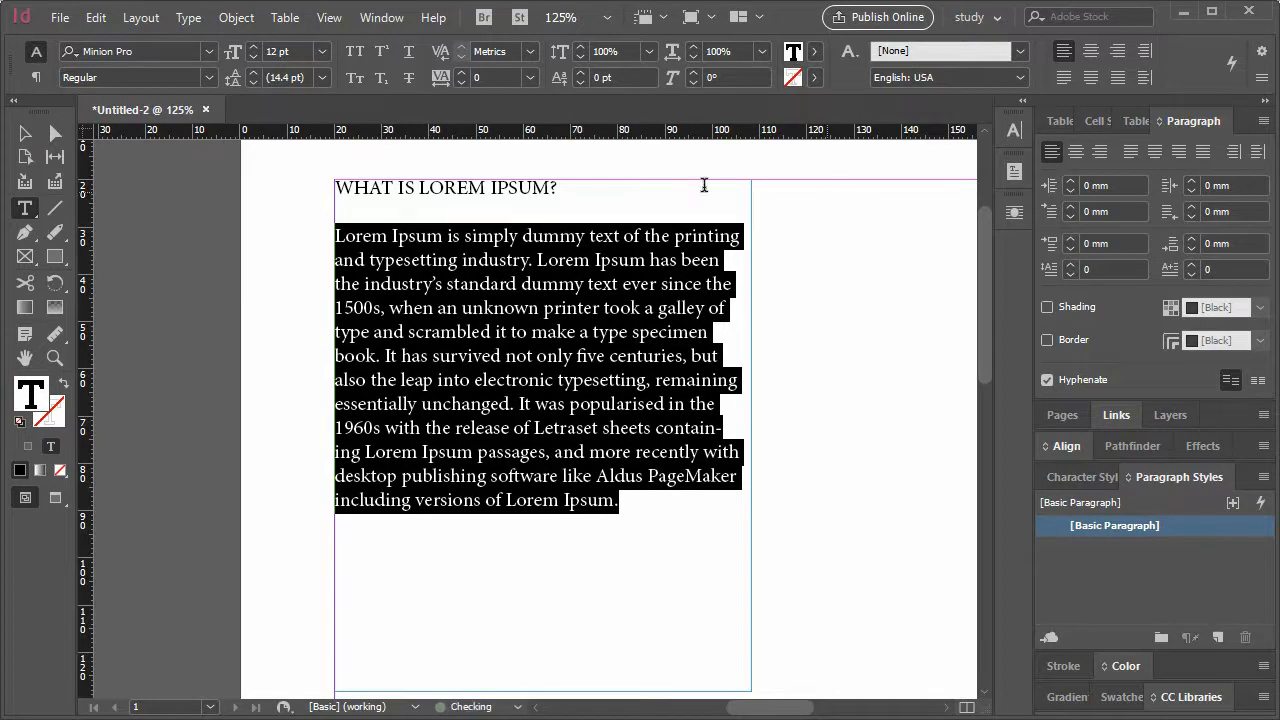
- Try a larger space after on the heading and reset it to 0 mm
left_click_drag(569, 191, 334, 188)
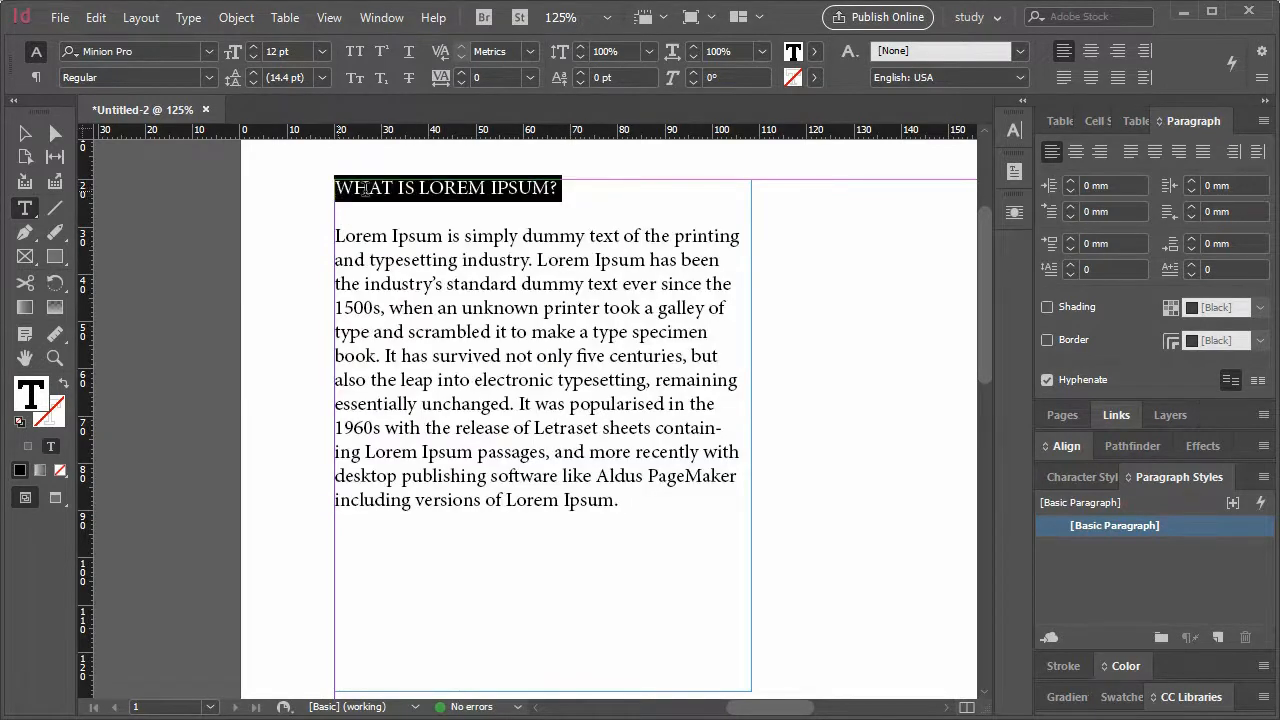
left_click(1189, 239)
left_click(1190, 248)
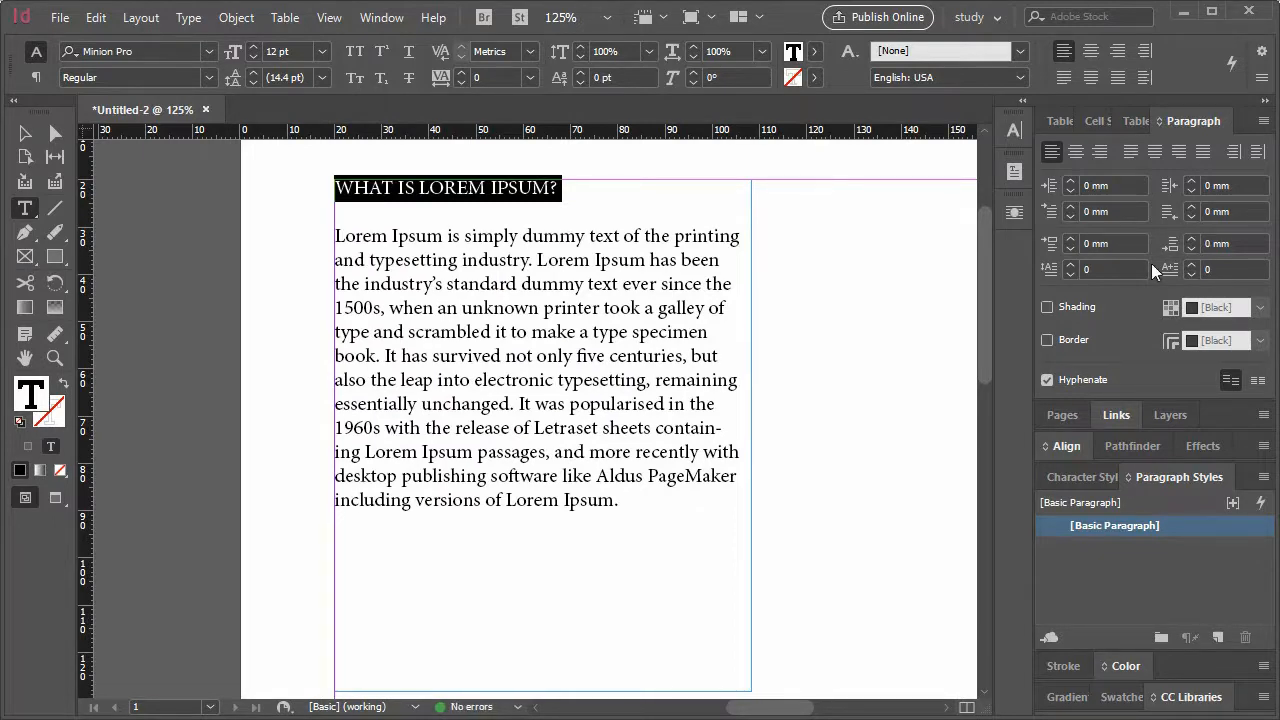
- Try a two-line drop cap on the heading and extend it beyond the first four characters
left_click(1068, 264)
left_click(1070, 265)
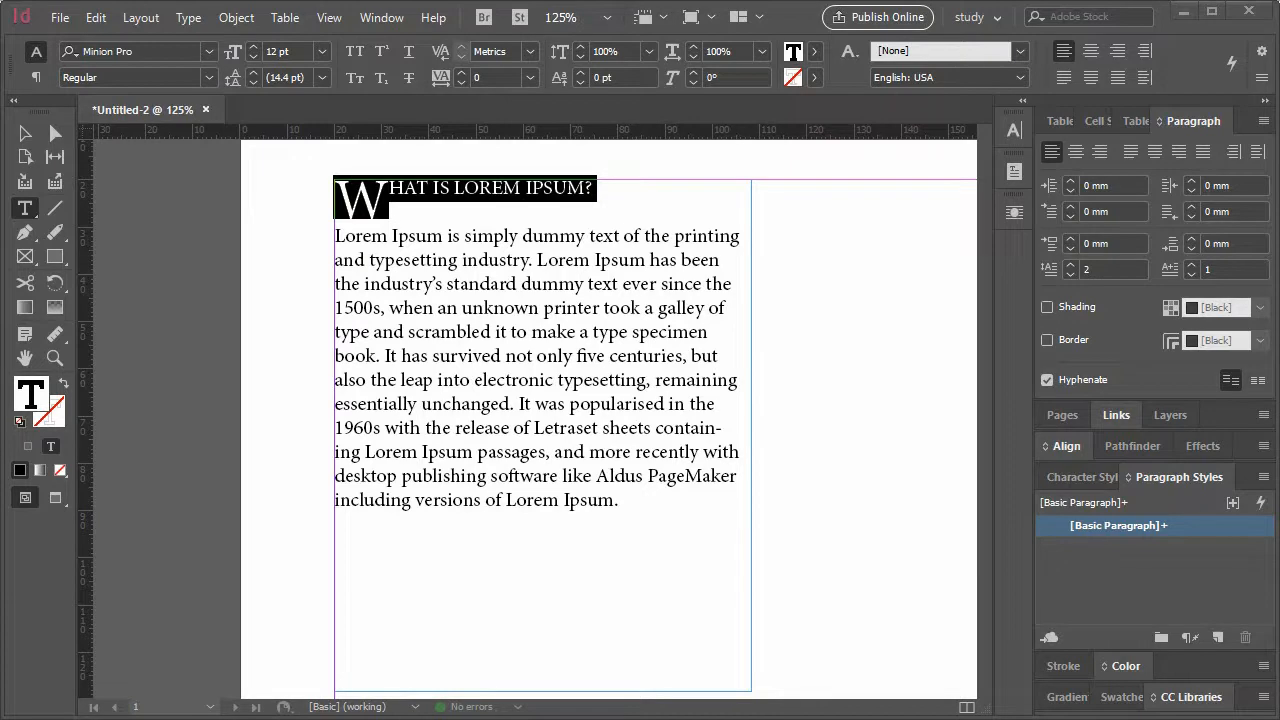
left_click(1191, 266)
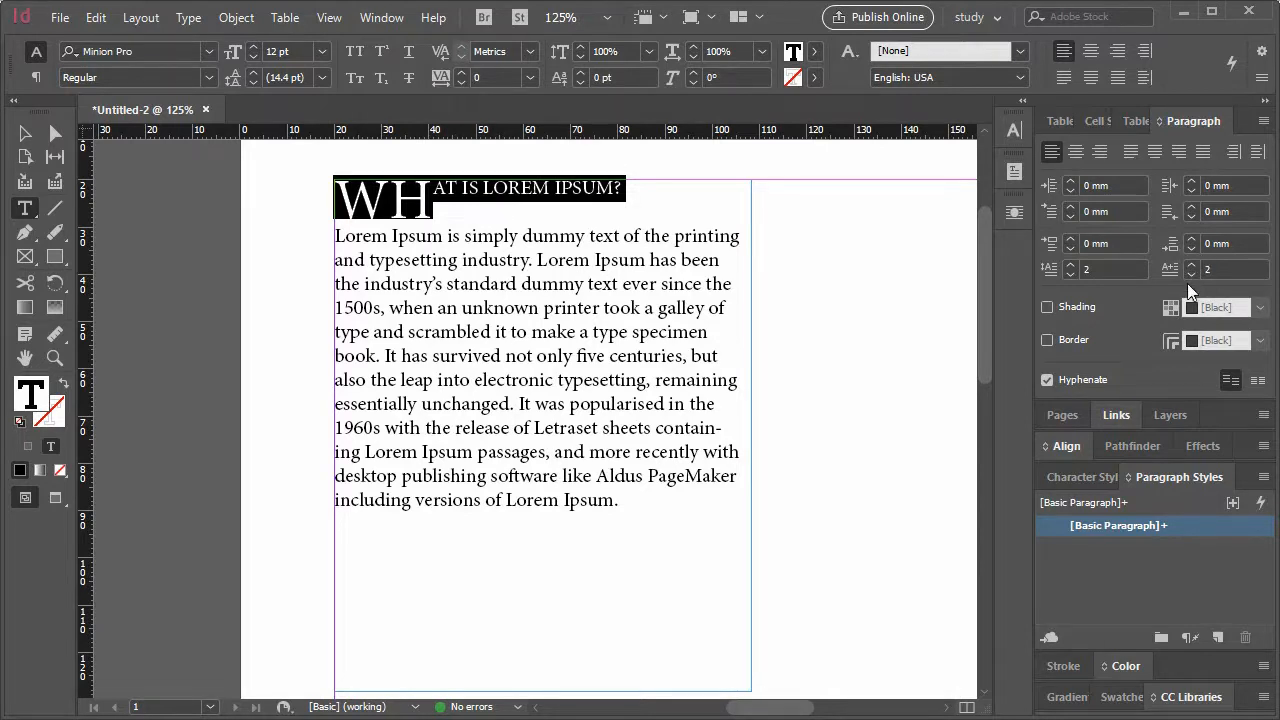
left_click(1189, 267)
left_click(1189, 267)
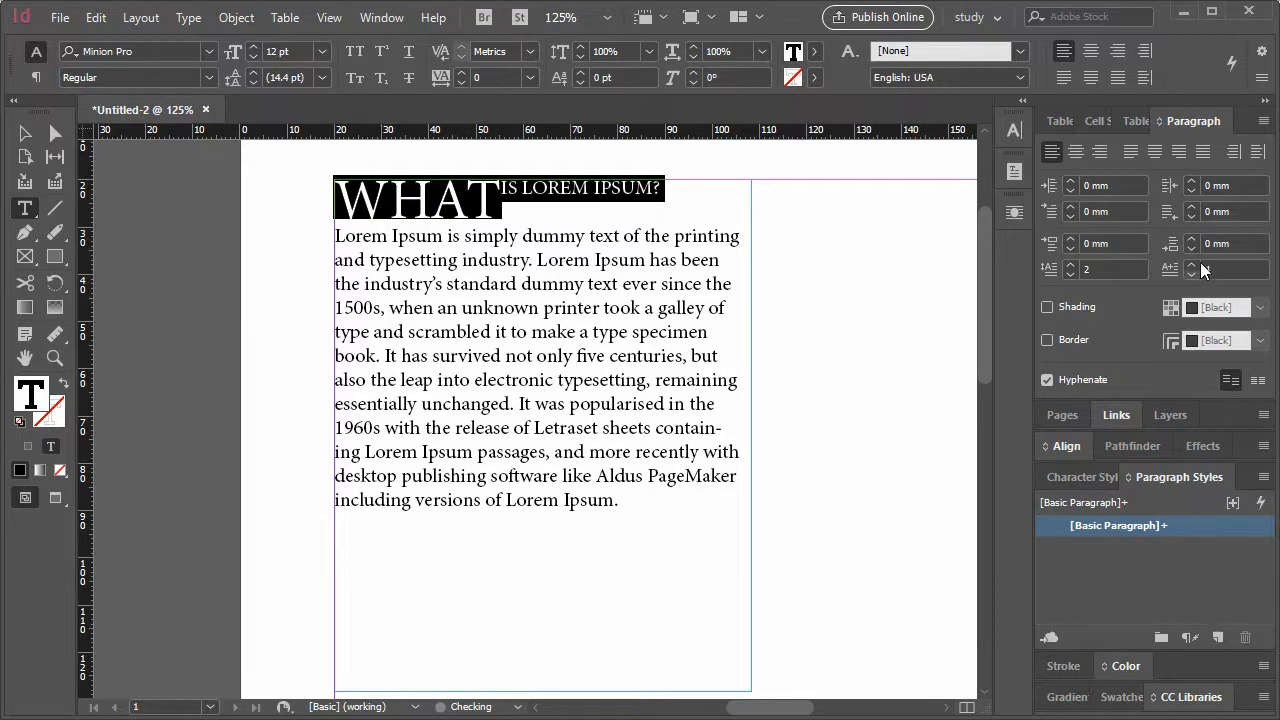
left_click(1190, 266)
left_click(1190, 266)
left_click(1190, 266)
- Reset the heading's drop cap to one line and one character
left_click(1191, 274)
left_click(1191, 275)
left_click(1191, 275)
left_click(1191, 275)
left_click(1191, 275)
left_click(1191, 275)
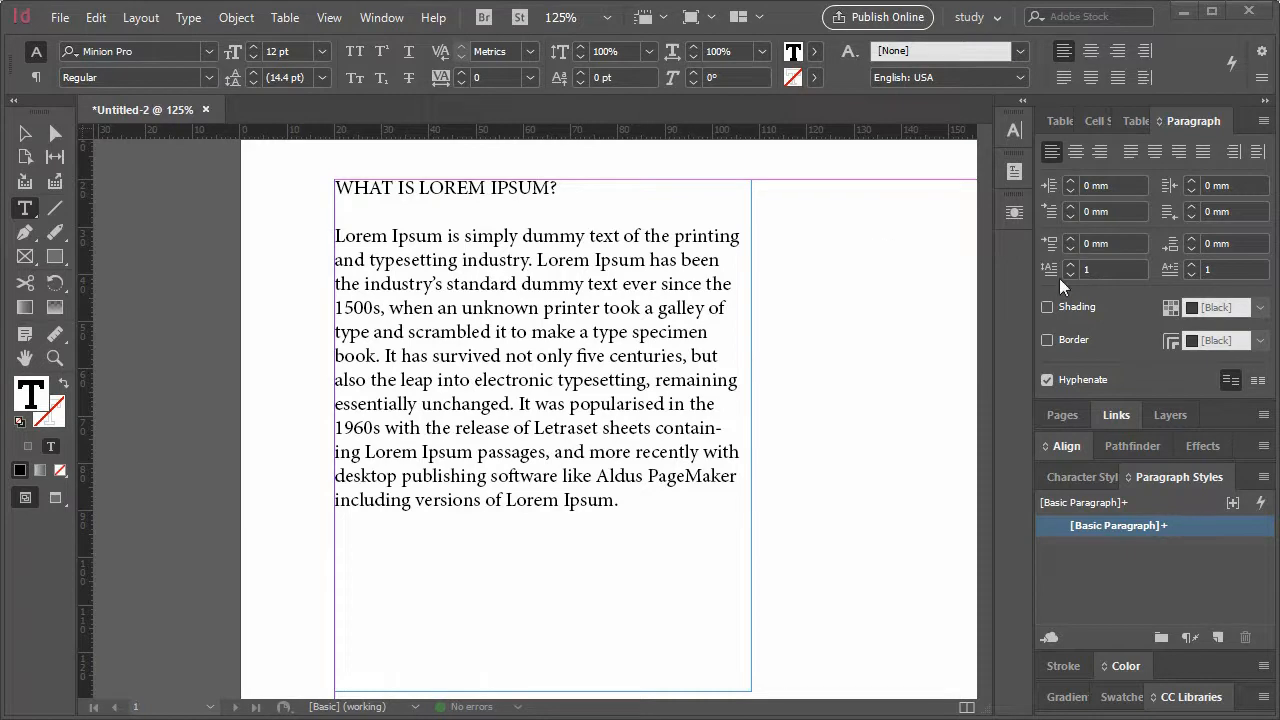
- Try paragraph shading on the heading, using the cyan C=100 M=0 Y=0 swatch
left_click_drag(562, 189, 311, 191)
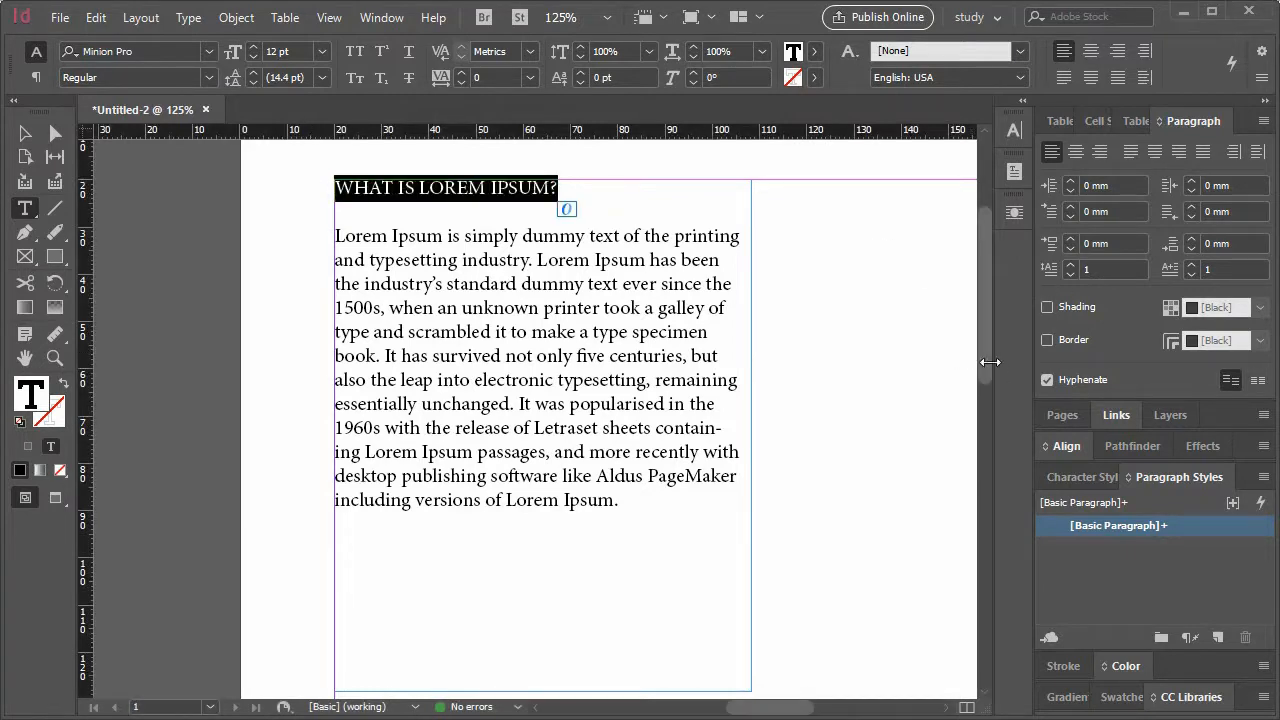
left_click(1073, 307)
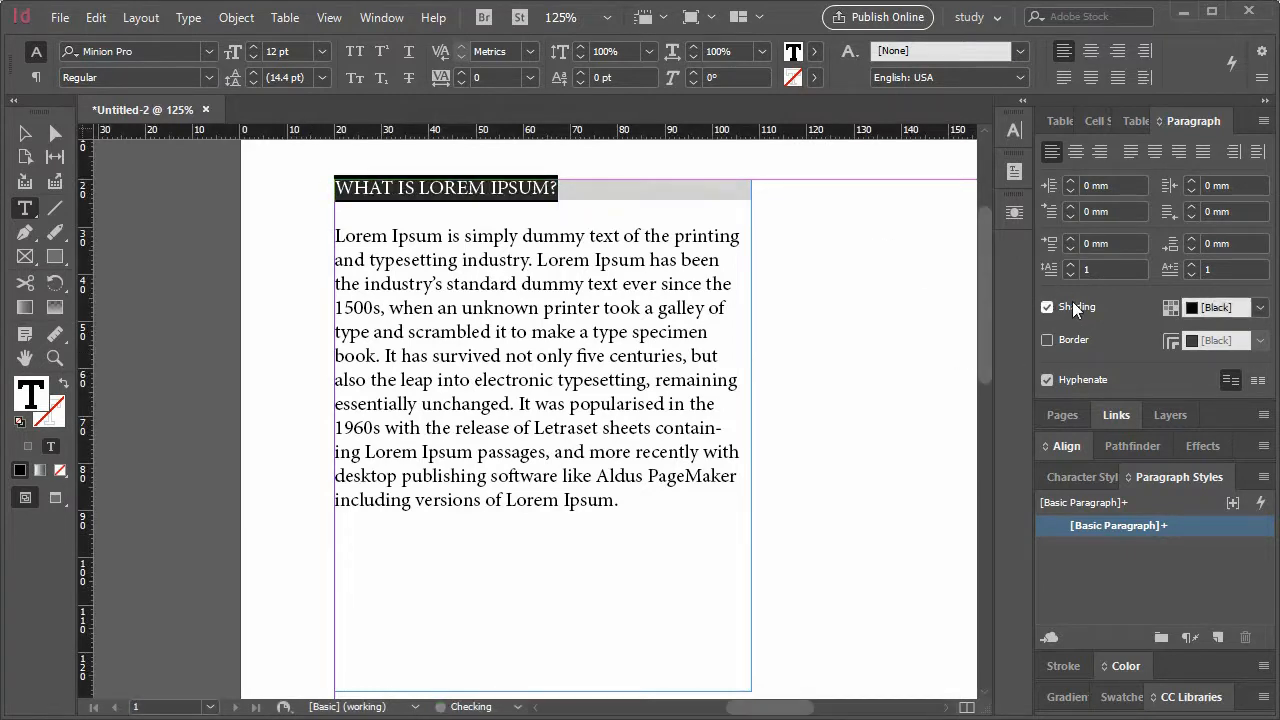
left_click(1260, 308)
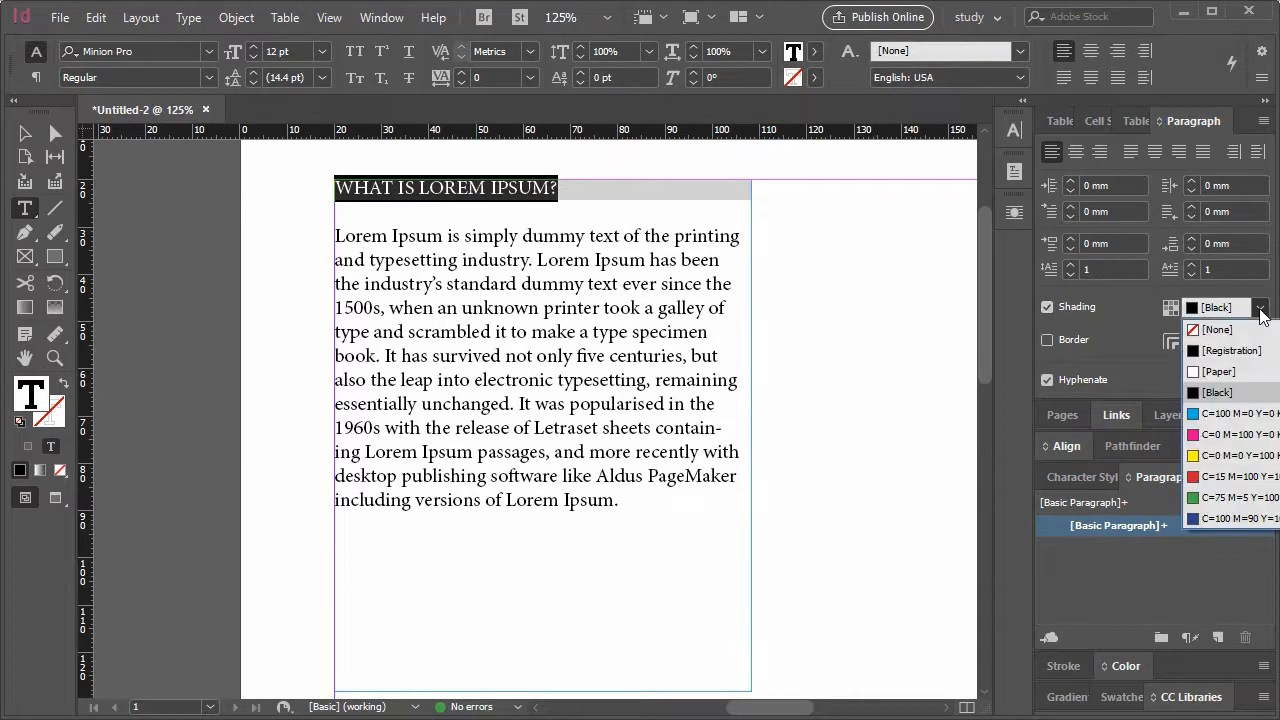
left_click(1262, 416)
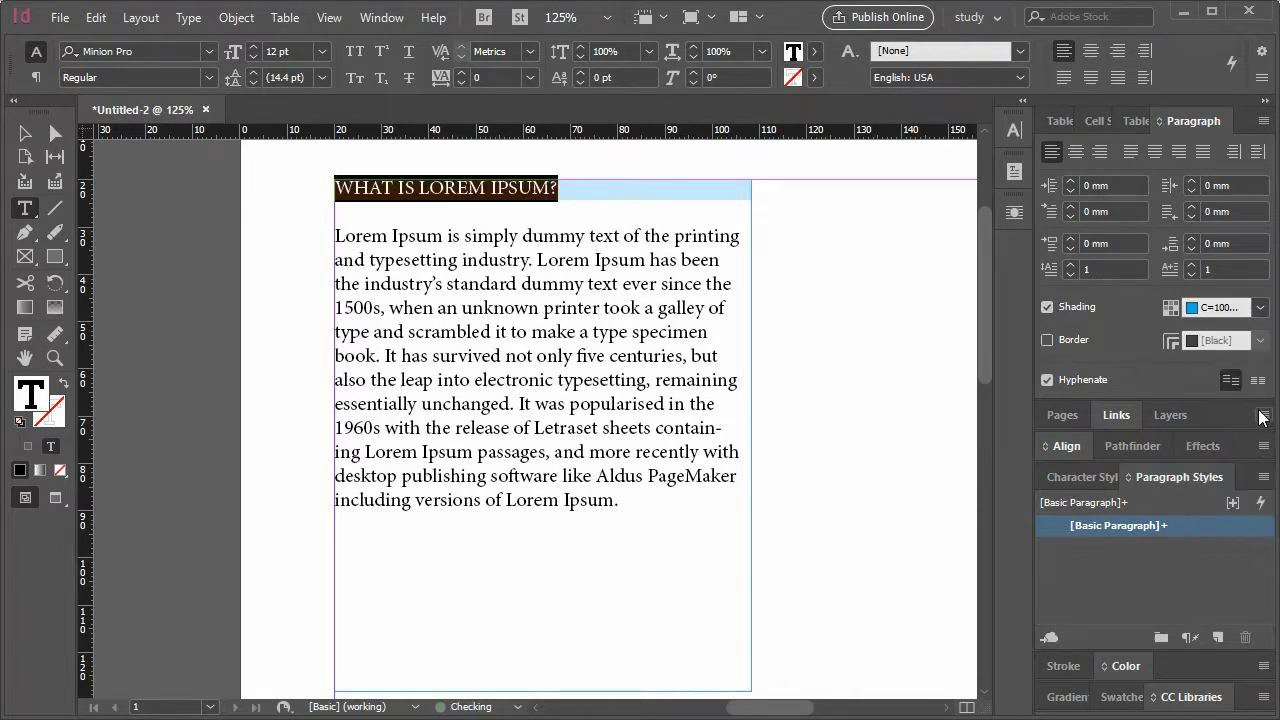
left_click(575, 189)
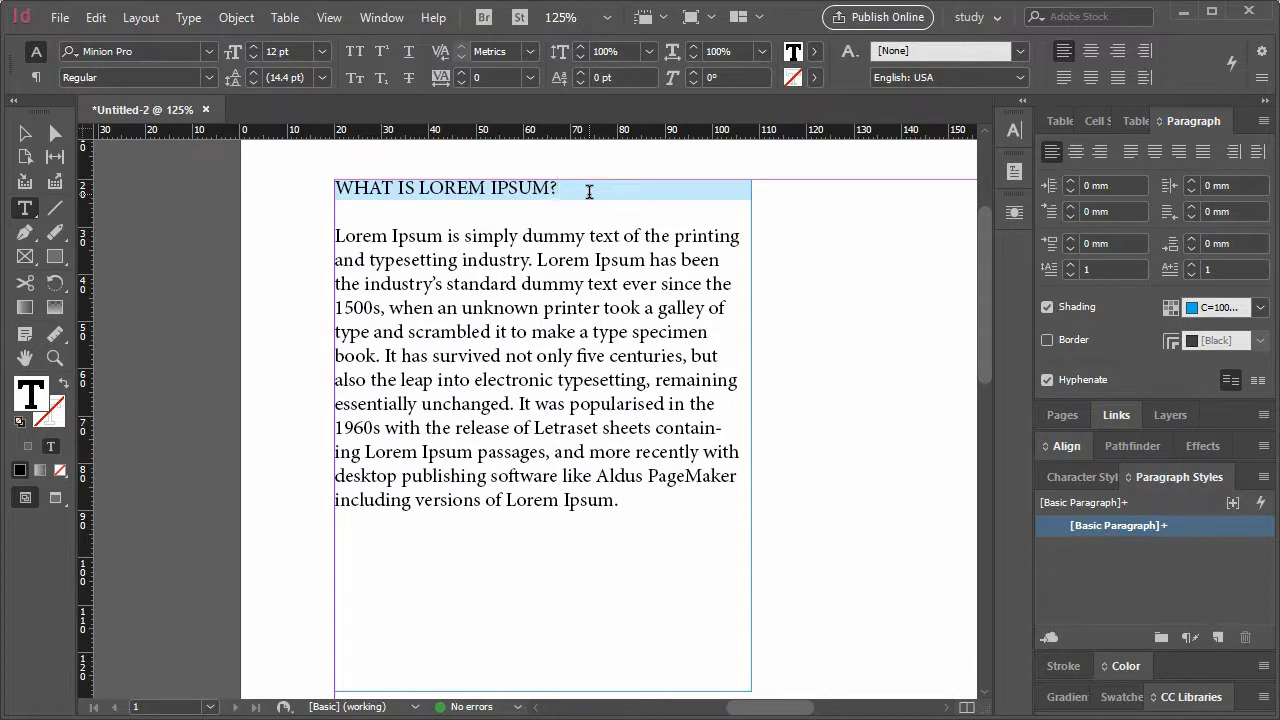
- Try a black paragraph border on the heading, and turn off both its border and shading
left_click_drag(575, 190, 294, 187)
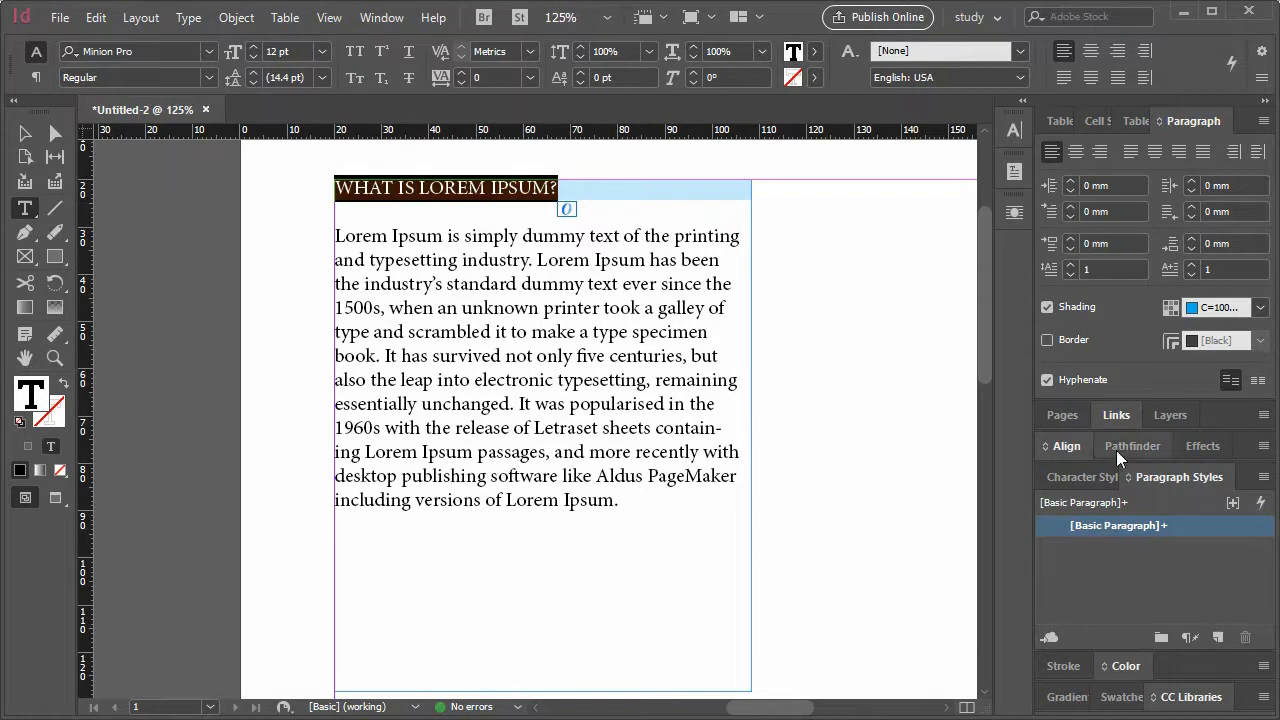
left_click(1071, 343)
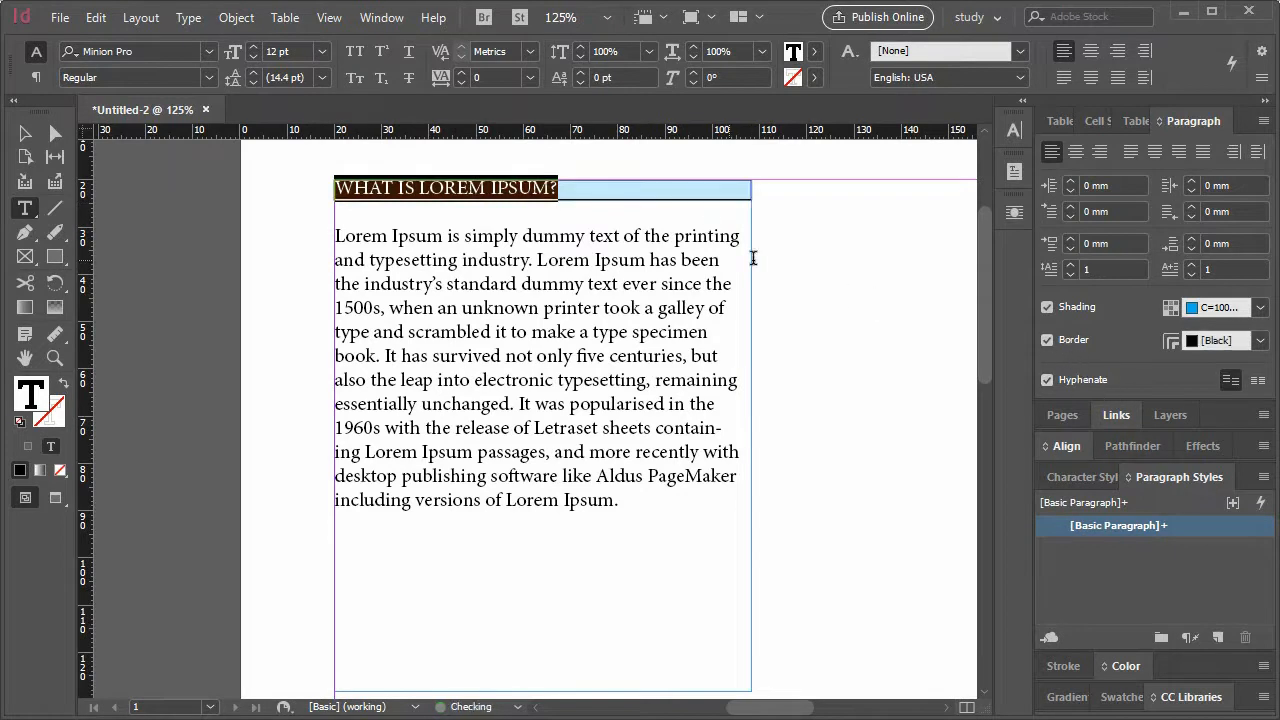
left_click(1260, 342)
left_click(1260, 342)
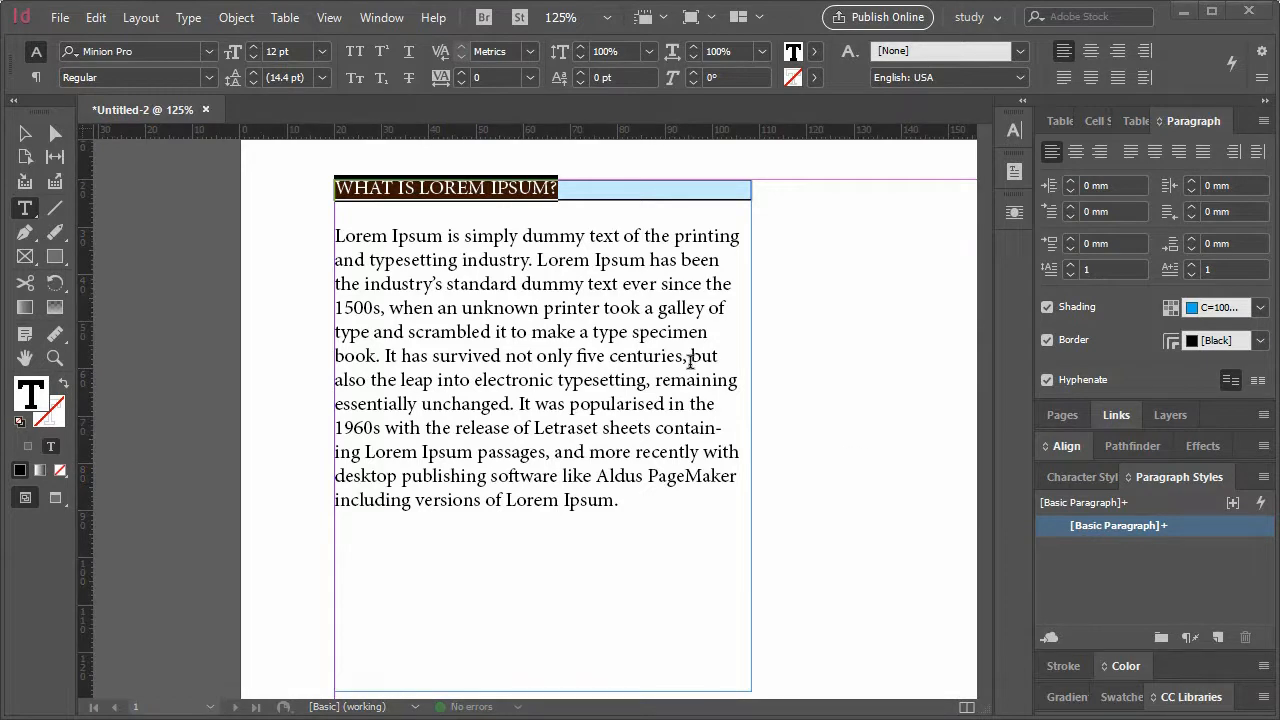
left_click(1076, 342)
left_click(1076, 310)
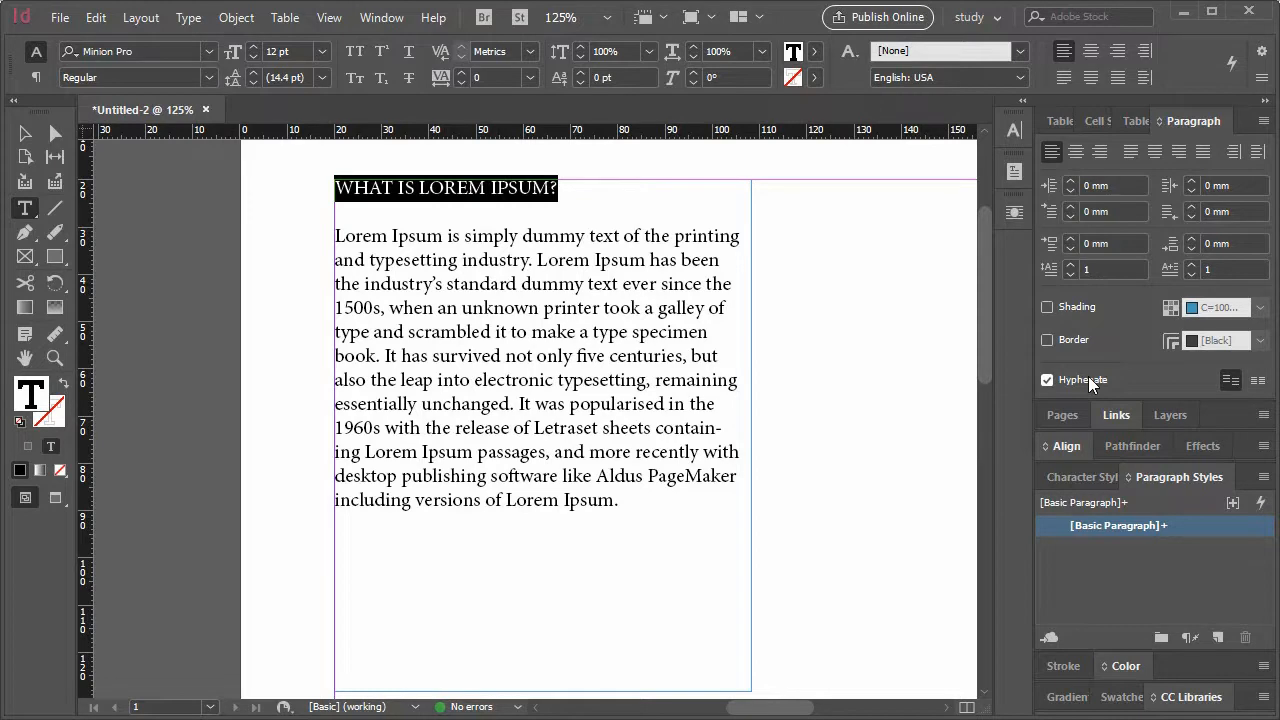
- Try aligning the body paragraph to the baseline grid, and restore it to not aligned
left_click(651, 490)
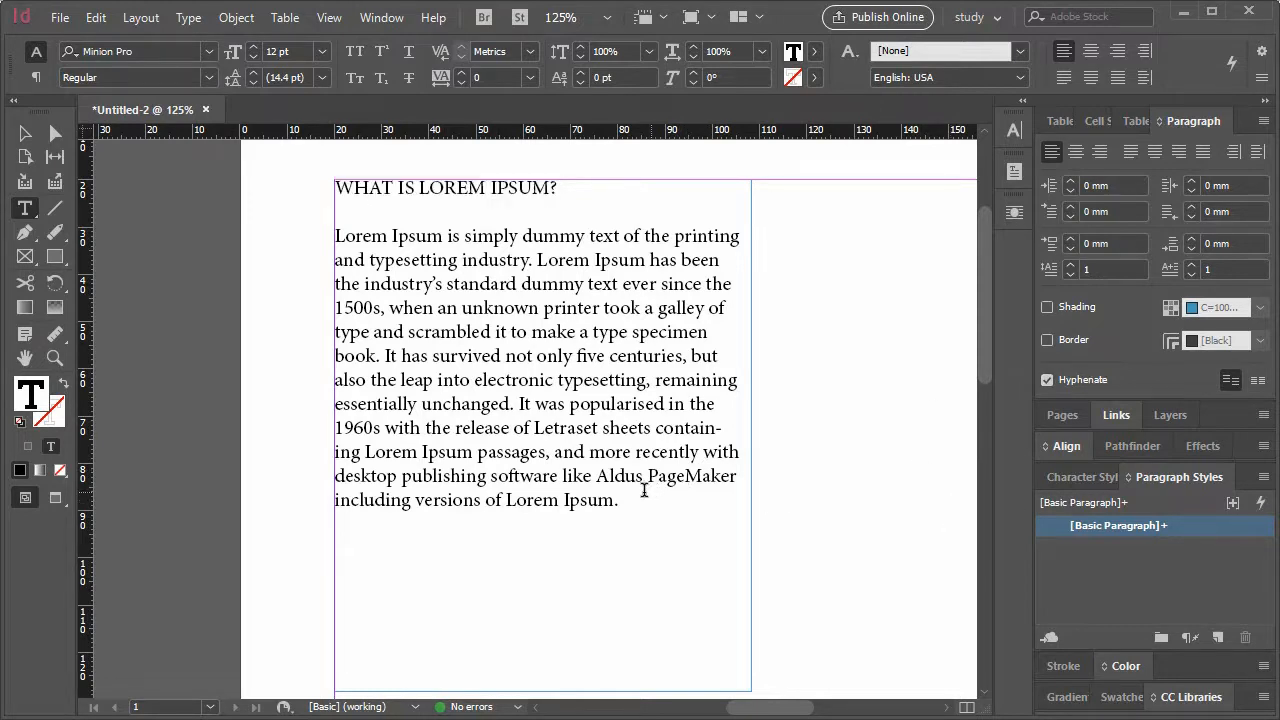
left_click_drag(638, 505, 254, 237)
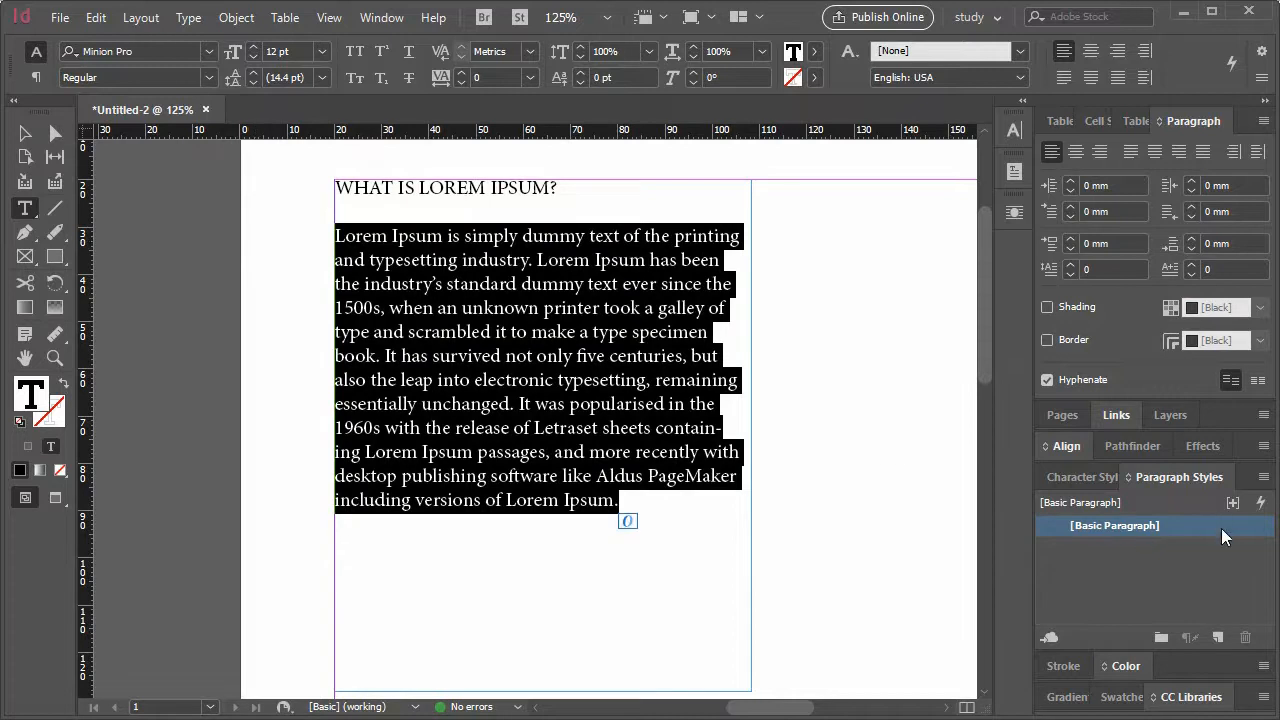
left_click(1257, 381)
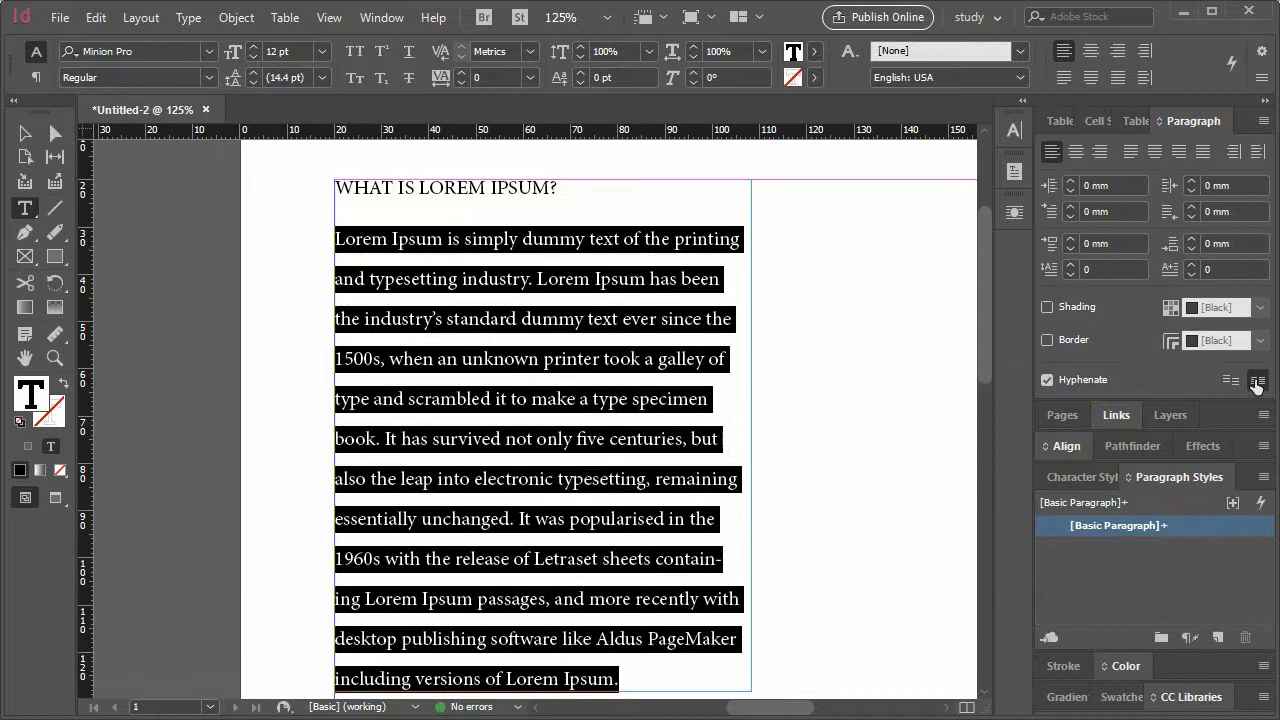
left_click(1230, 381)
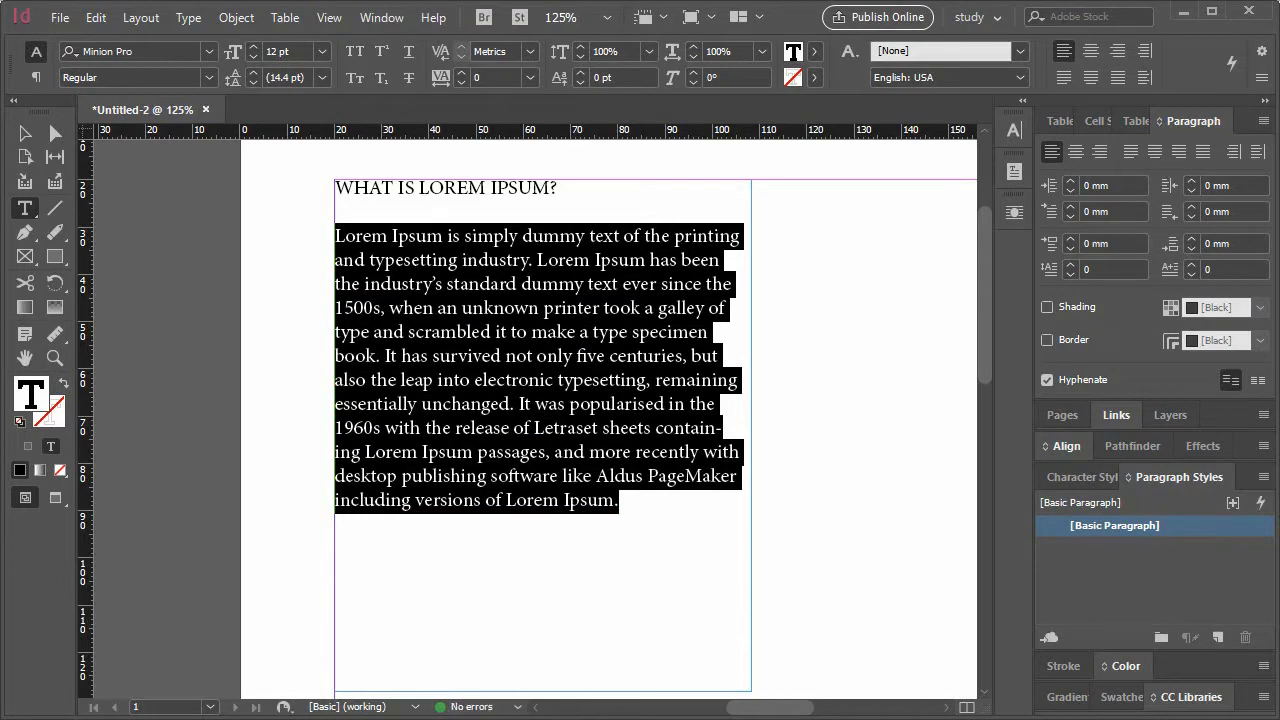
key("ctrl+k")
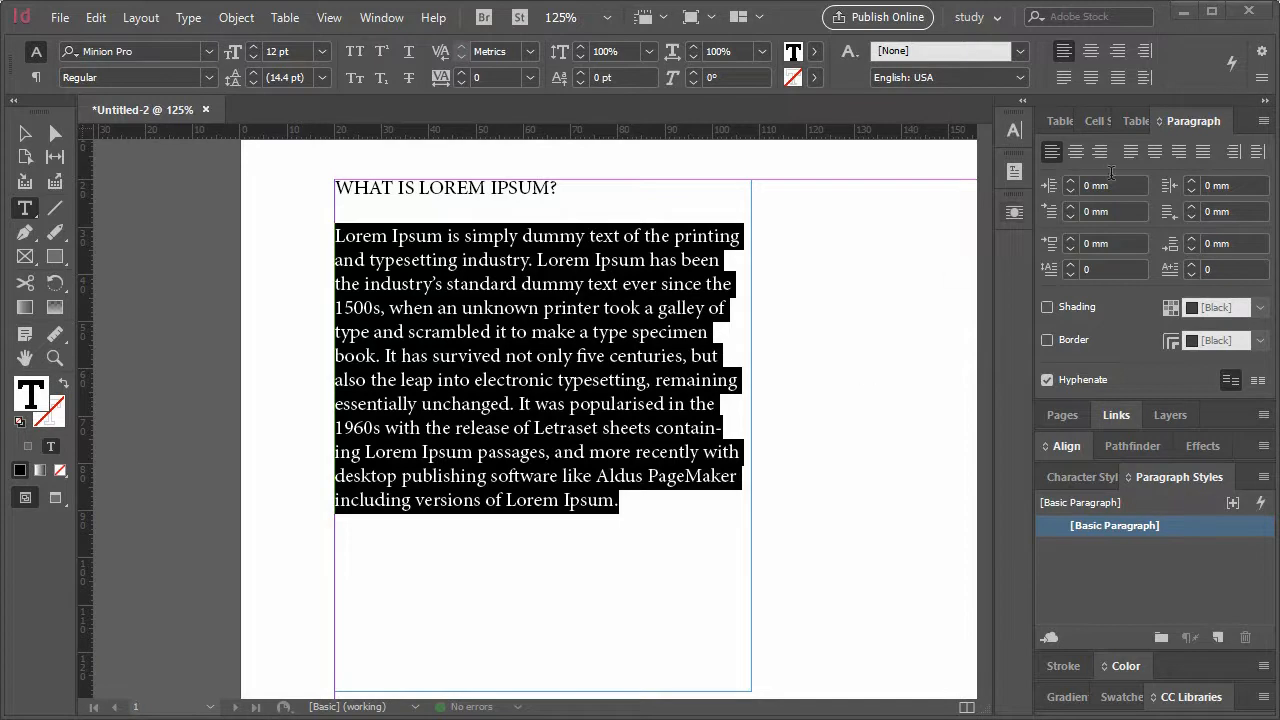
- Move the Paragraph panel into the collapsed dock below the Character panel and expand it
left_click_drag(1187, 116, 1008, 162)
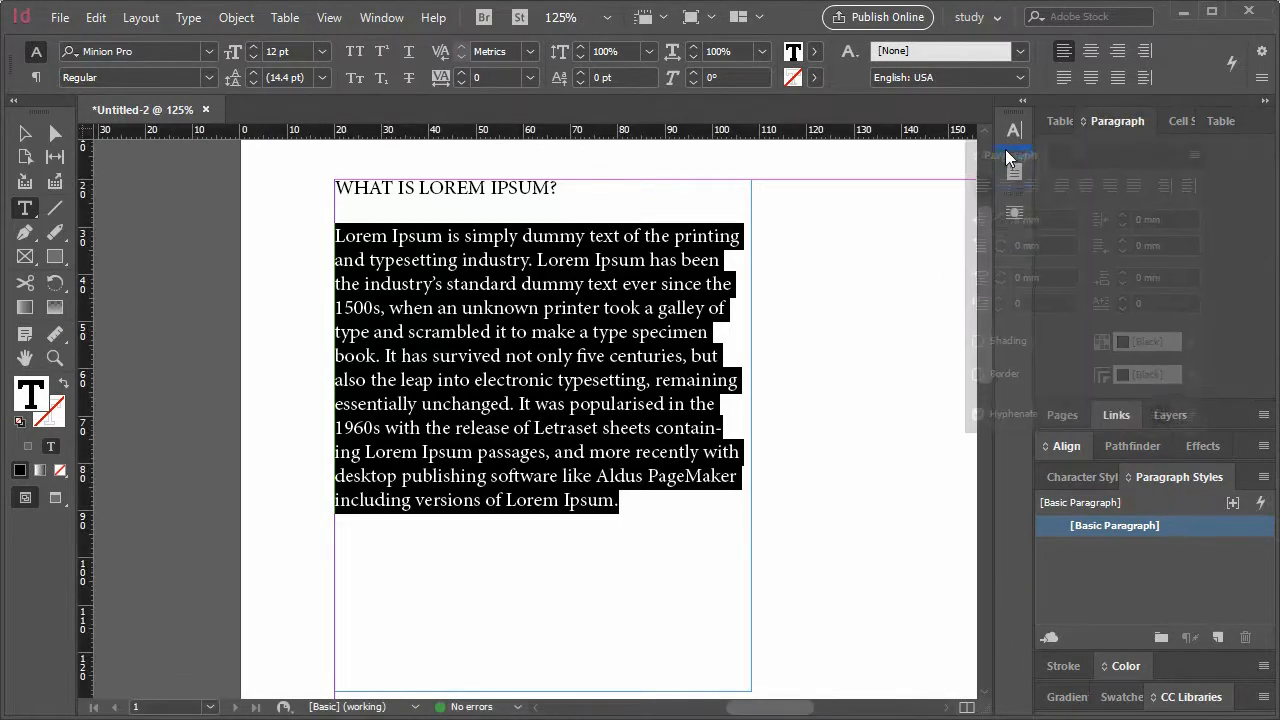
left_click(1012, 173)
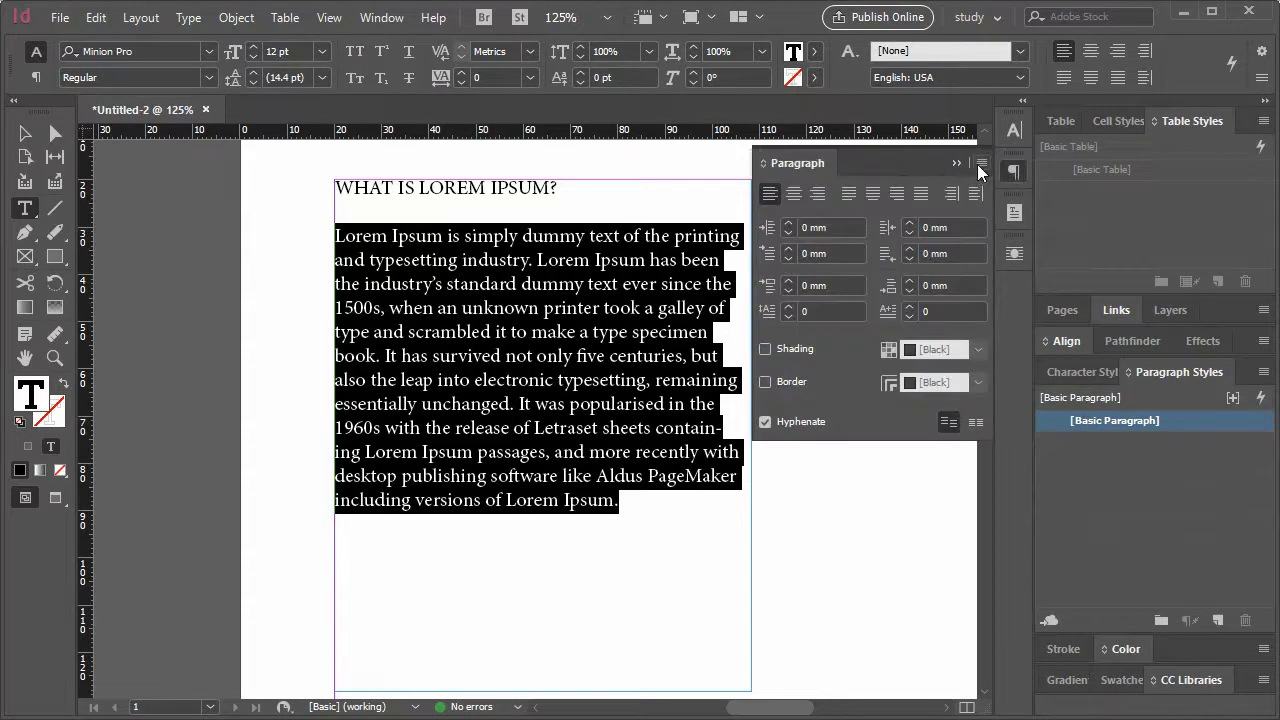
left_click(979, 163)
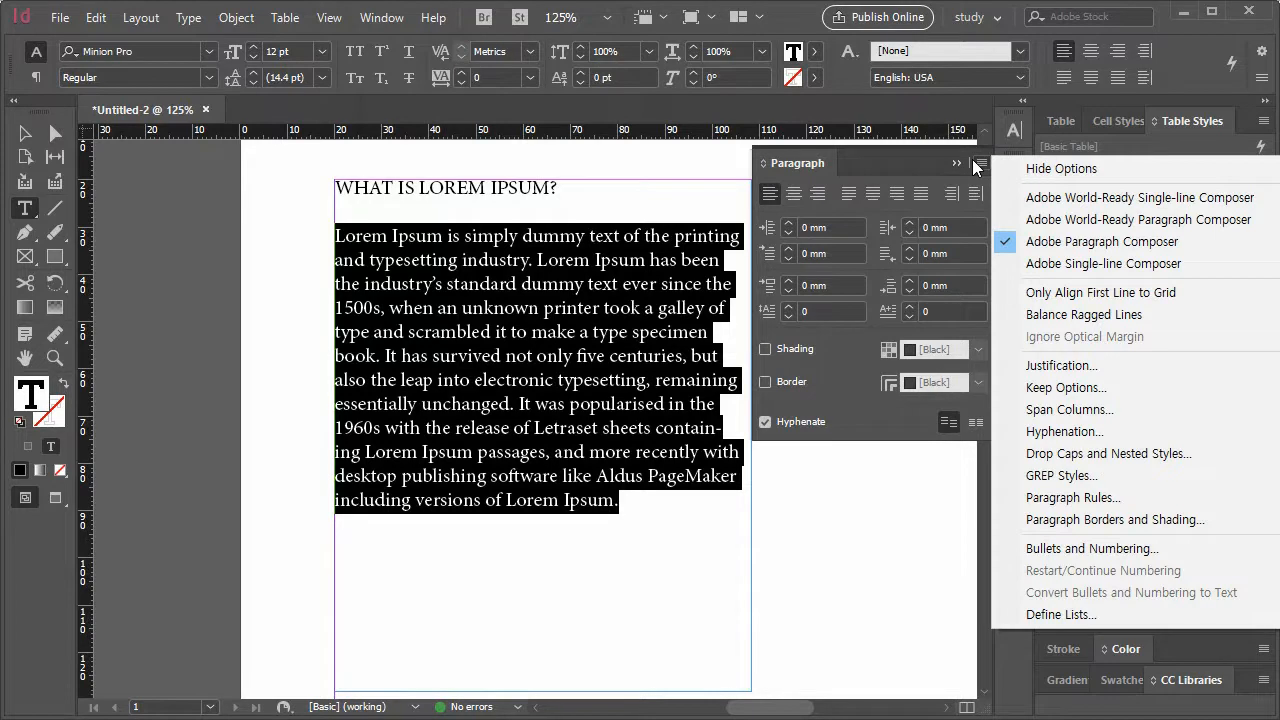
left_click(1050, 520)
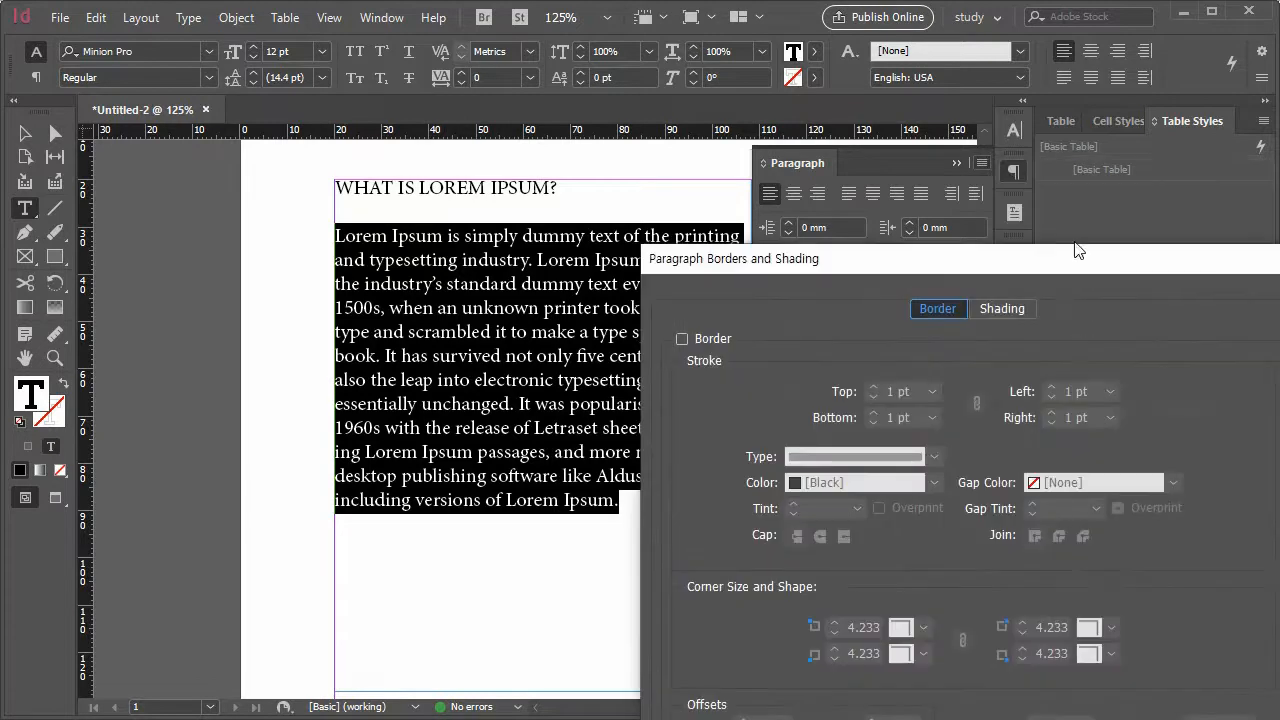
left_click_drag(848, 43, 843, 40)
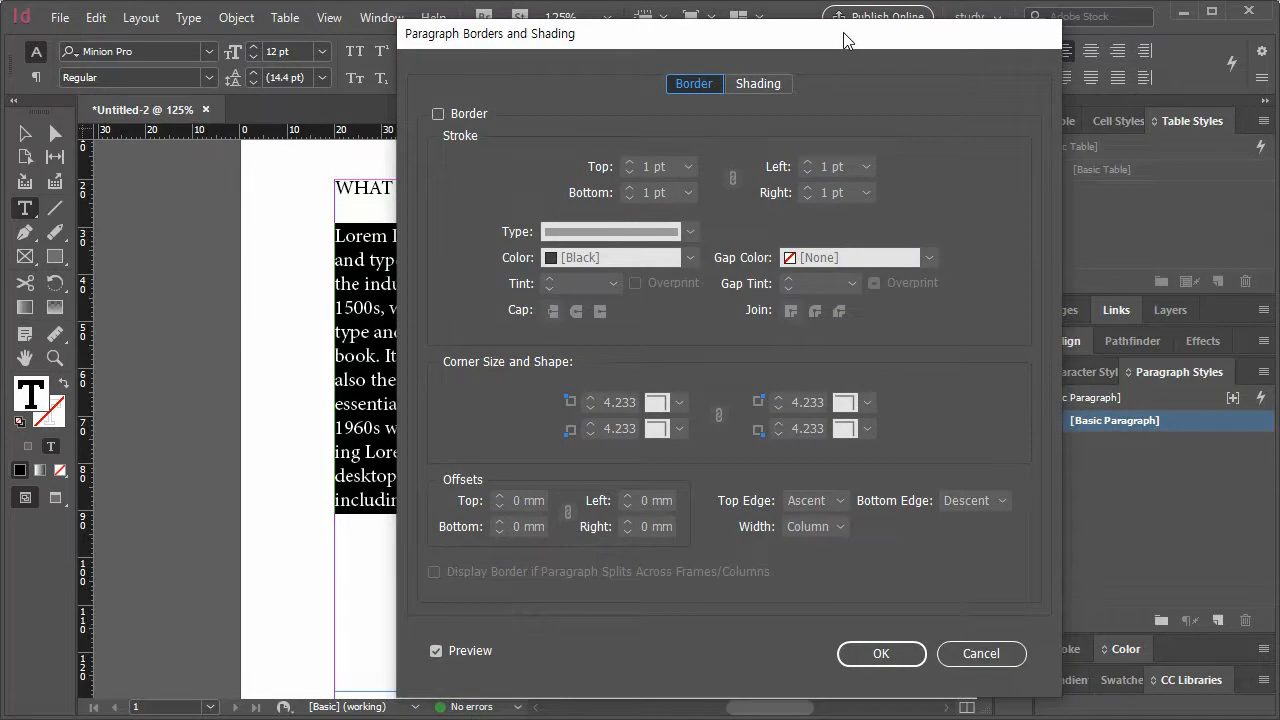
left_click(1005, 654)
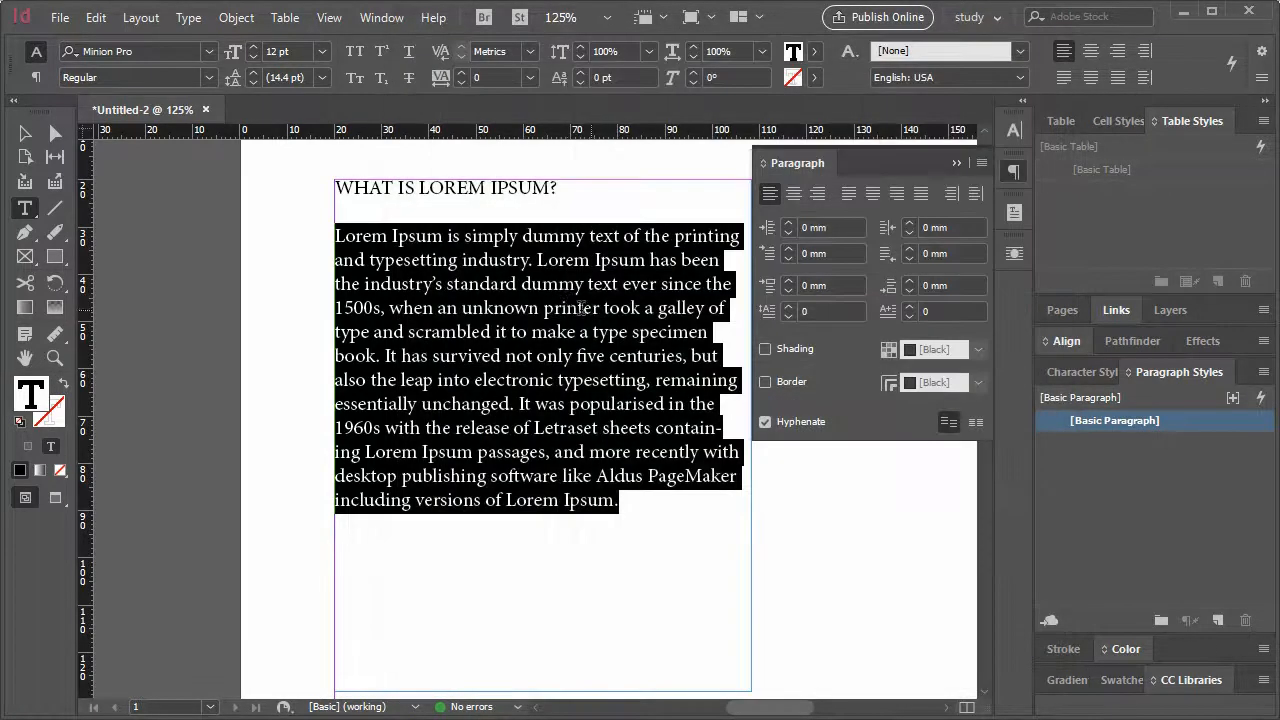
- Enable a paragraph border for the heading in Paragraph Borders and Shading and set its linked stroke weights to 0.5 pt
left_click_drag(561, 188, 314, 188)
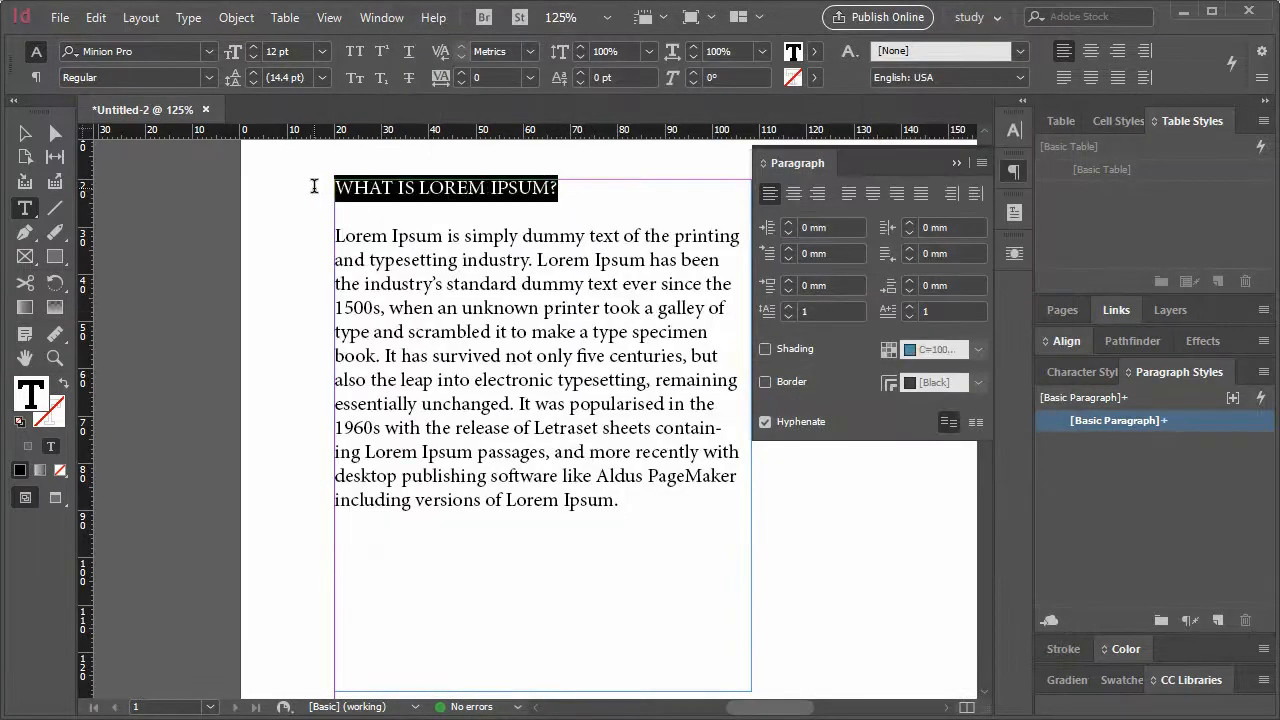
left_click(982, 163)
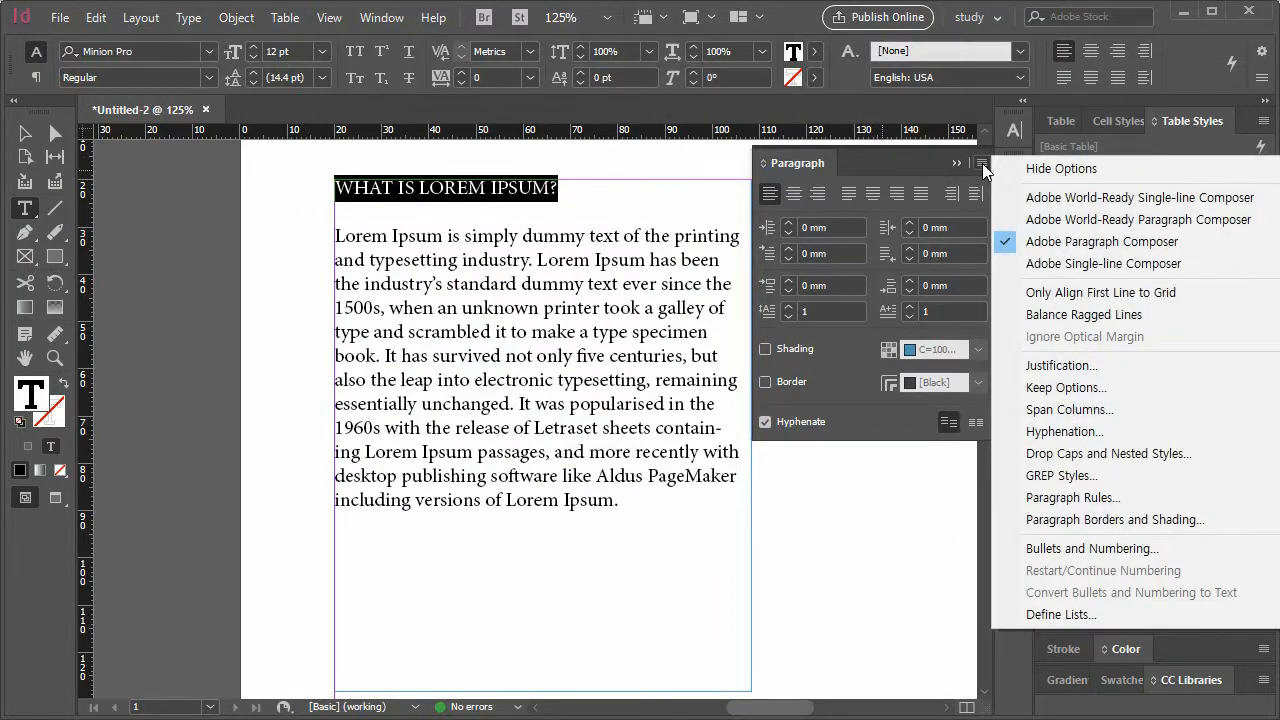
left_click(1040, 518)
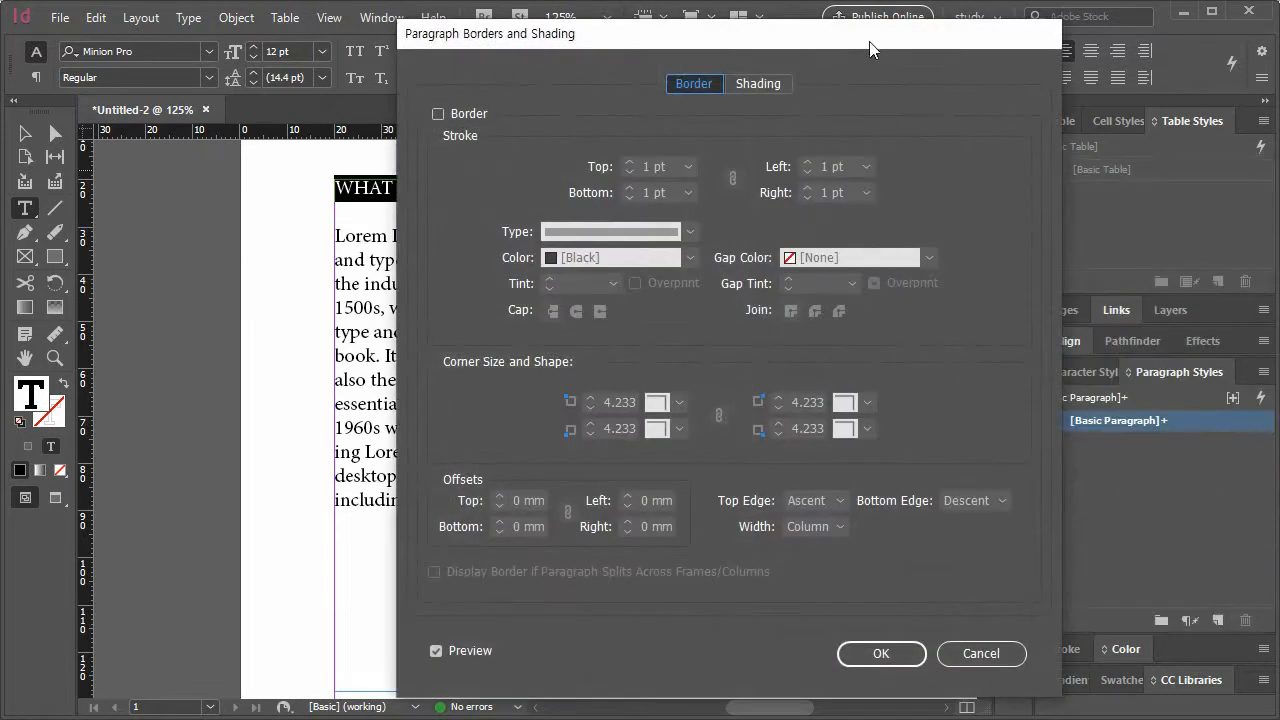
left_click_drag(871, 45, 849, 52)
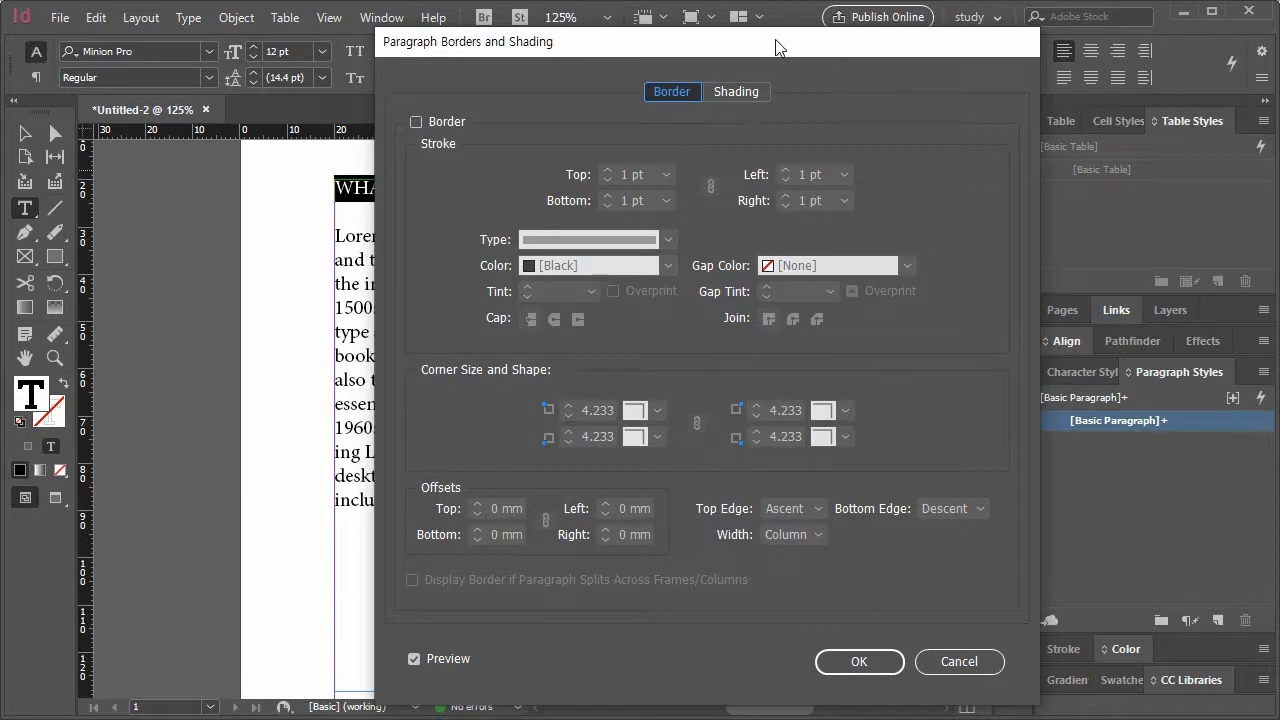
left_click_drag(769, 47, 785, 47)
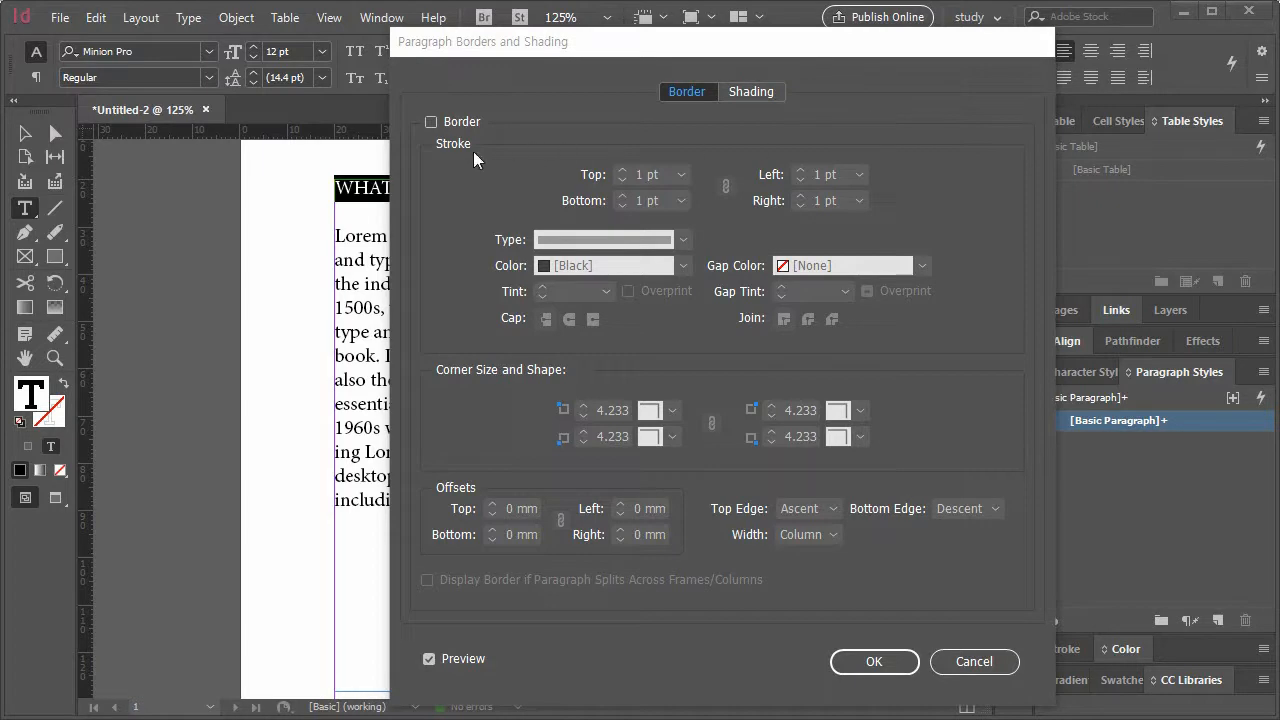
left_click(462, 123)
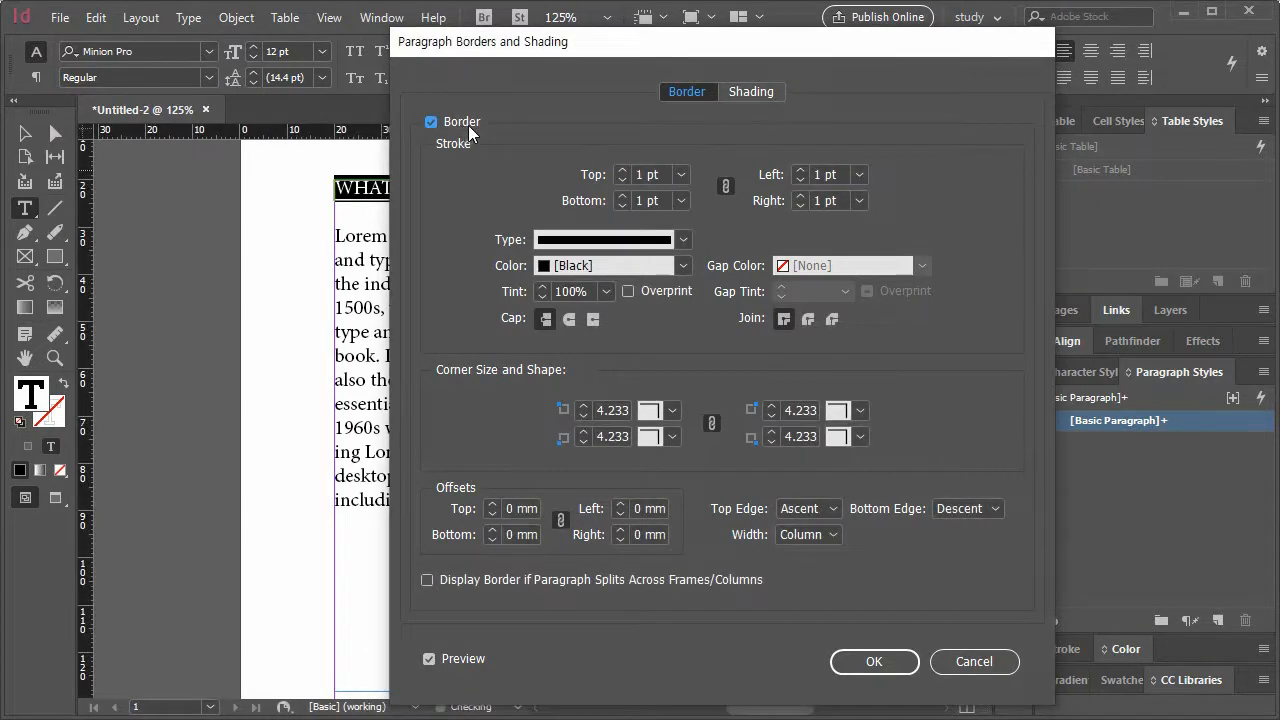
mouse_move(601, 54)
left_mouse_down()
mouse_move(813, 52)
mouse_move(752, 52)
left_mouse_up()
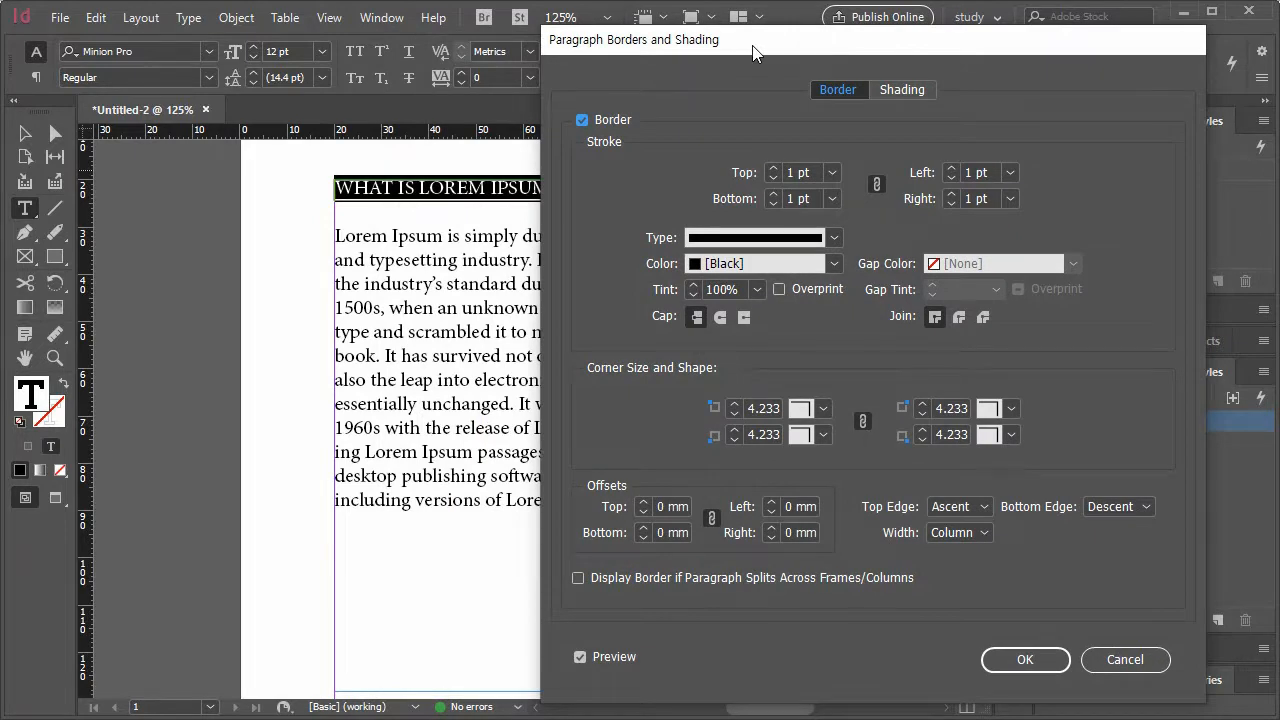
left_click(832, 172)
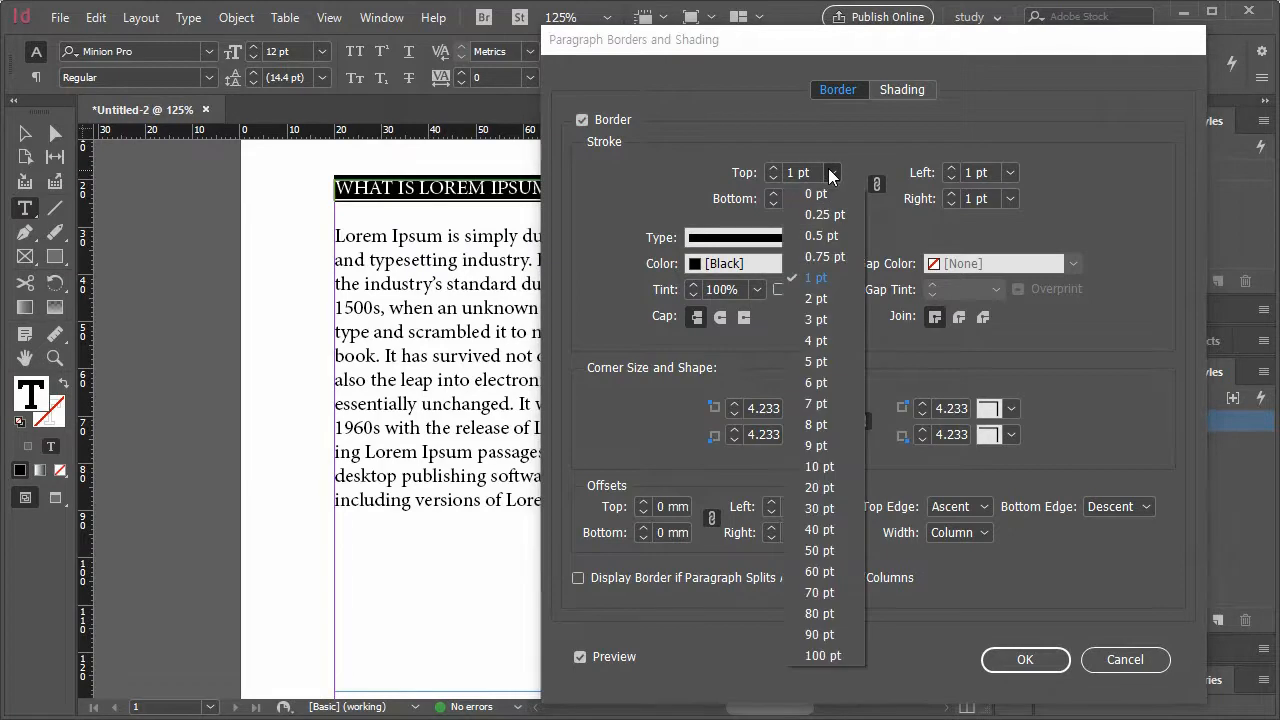
left_click(824, 236)
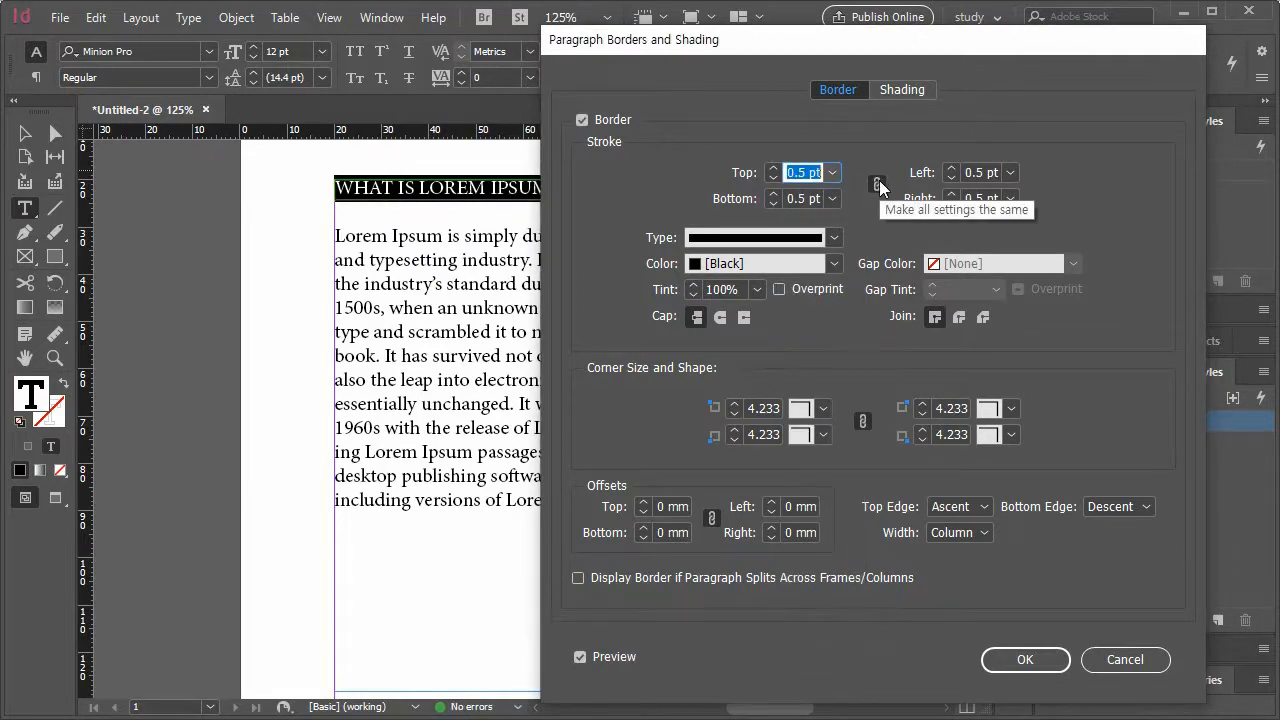
- Unlink the heading border's stroke weights, set the top, left and right to 0 pt, and apply the bottom-only border
left_click(877, 184)
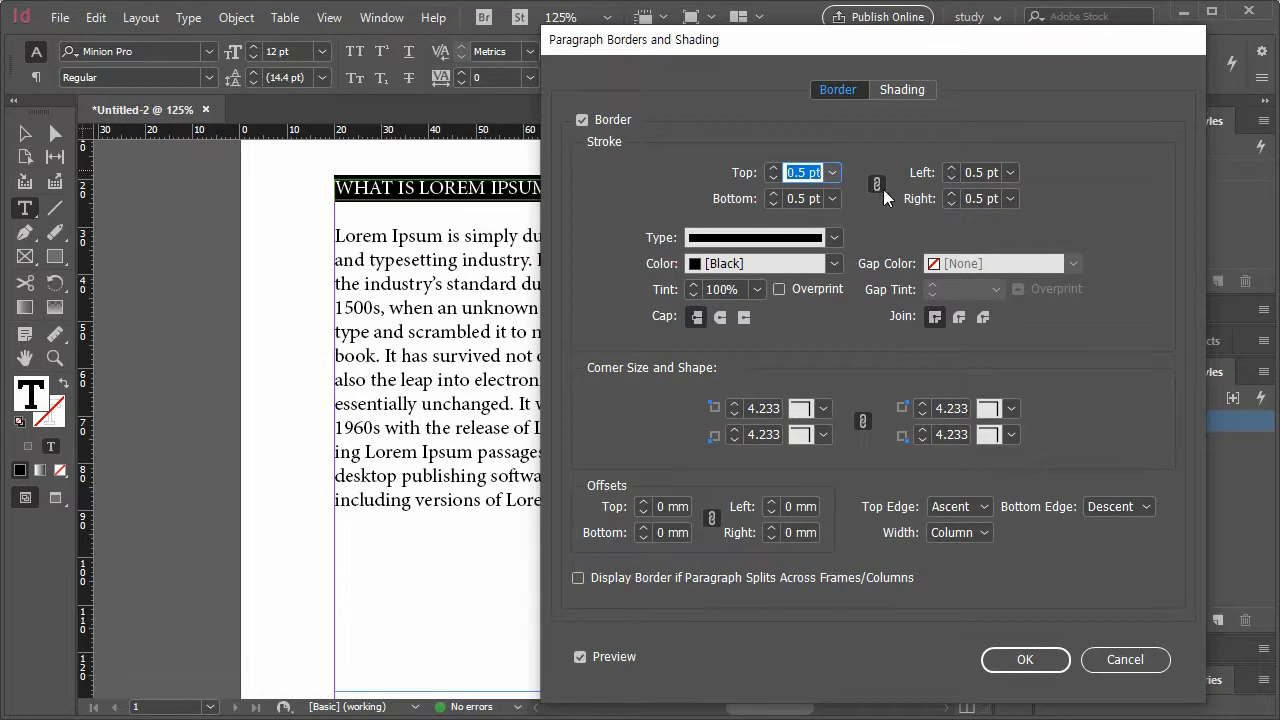
left_click(831, 172)
left_click(831, 196)
left_click(1011, 172)
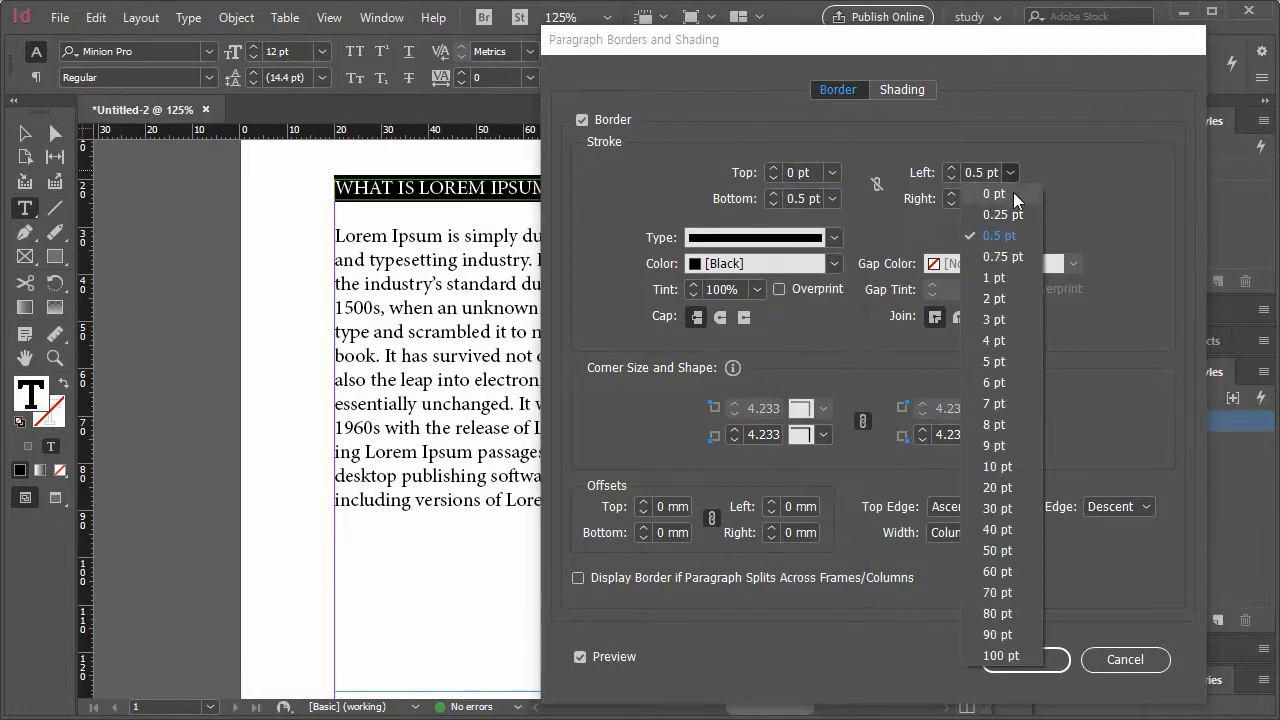
left_click(1013, 198)
left_click(1011, 198)
left_click(1000, 222)
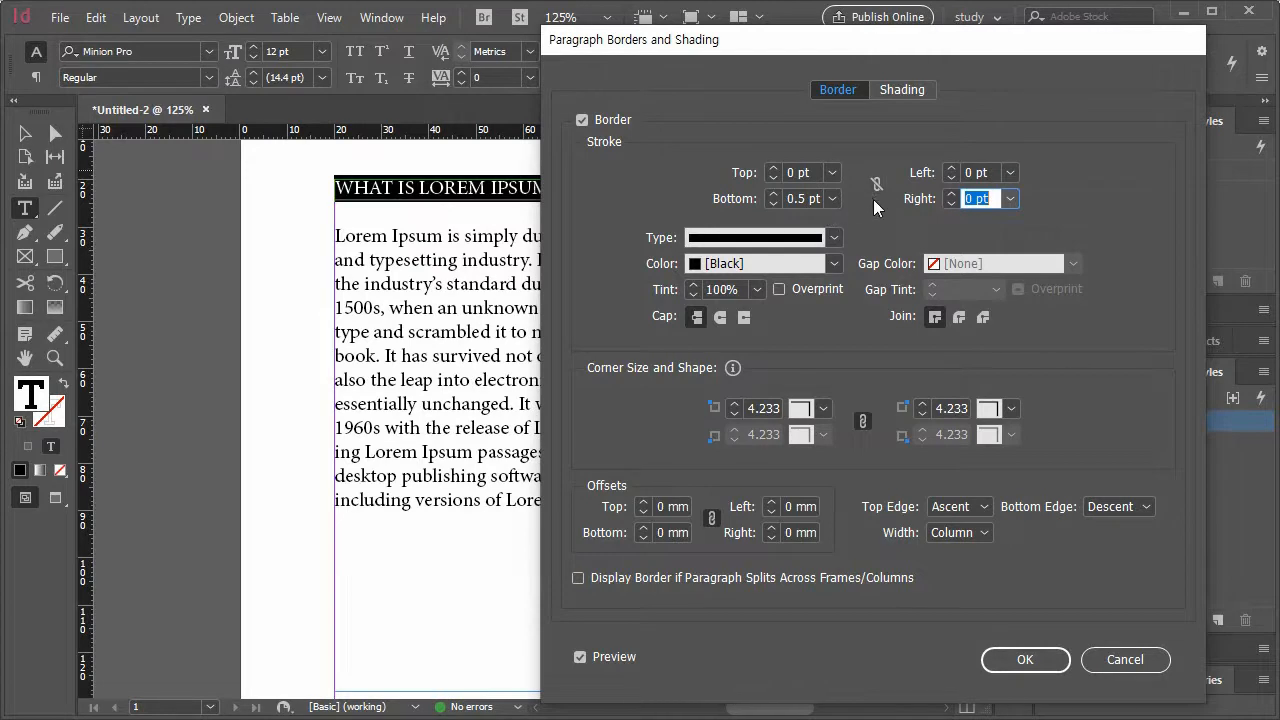
left_click(1030, 659)
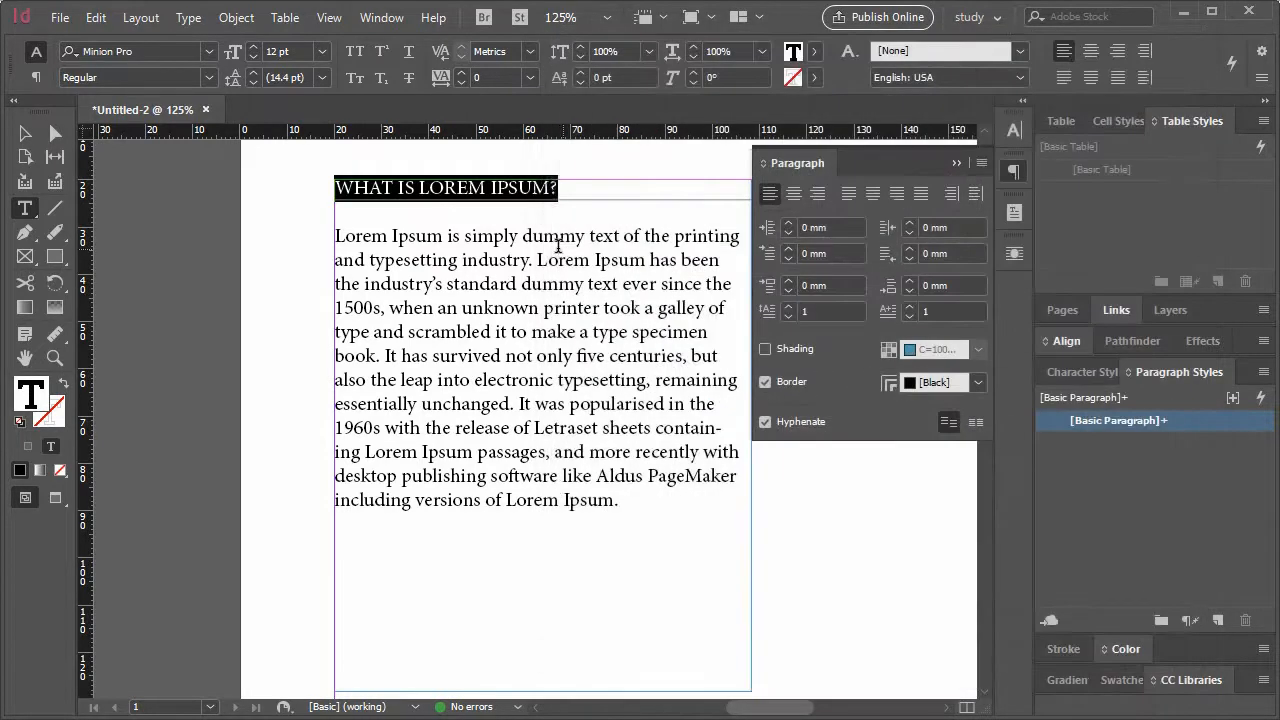
left_click(558, 246)
- Reopen Paragraph Borders and Shading for the heading, try the Dotted stroke type, and set it to Dashed (3 and 2)
left_click_drag(560, 188, 331, 187)
left_click(981, 163)
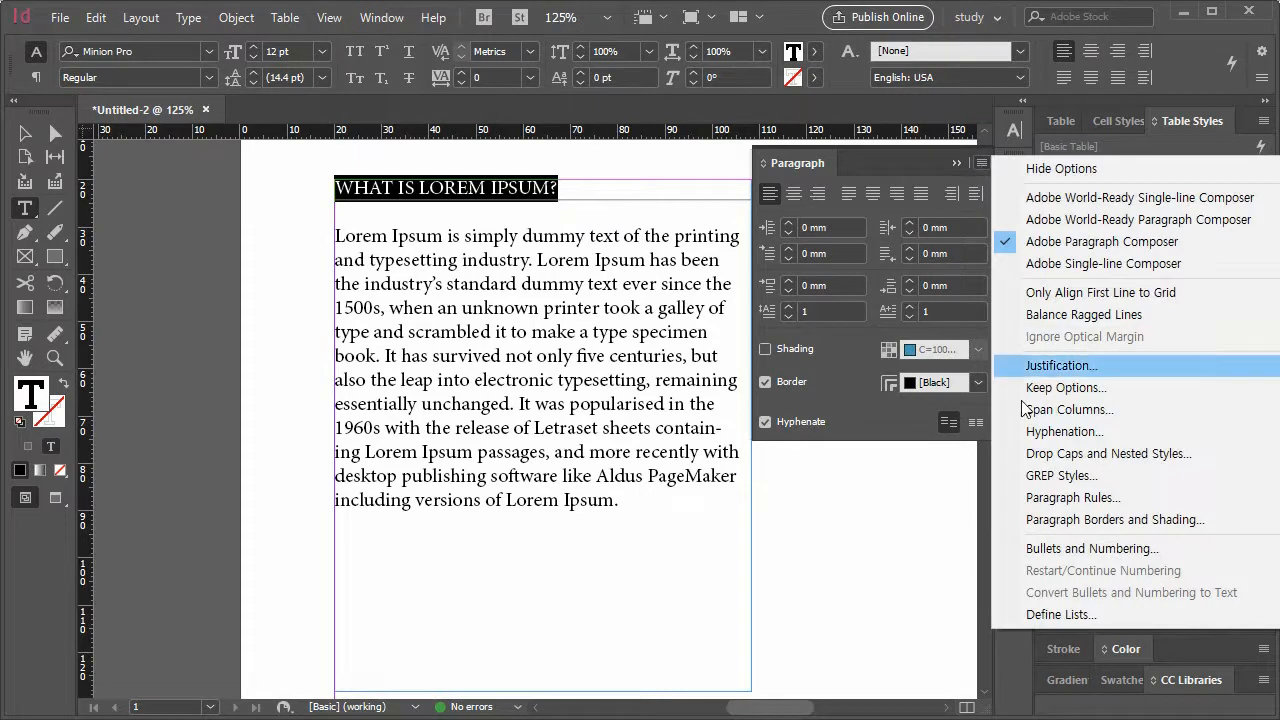
left_click(1051, 520)
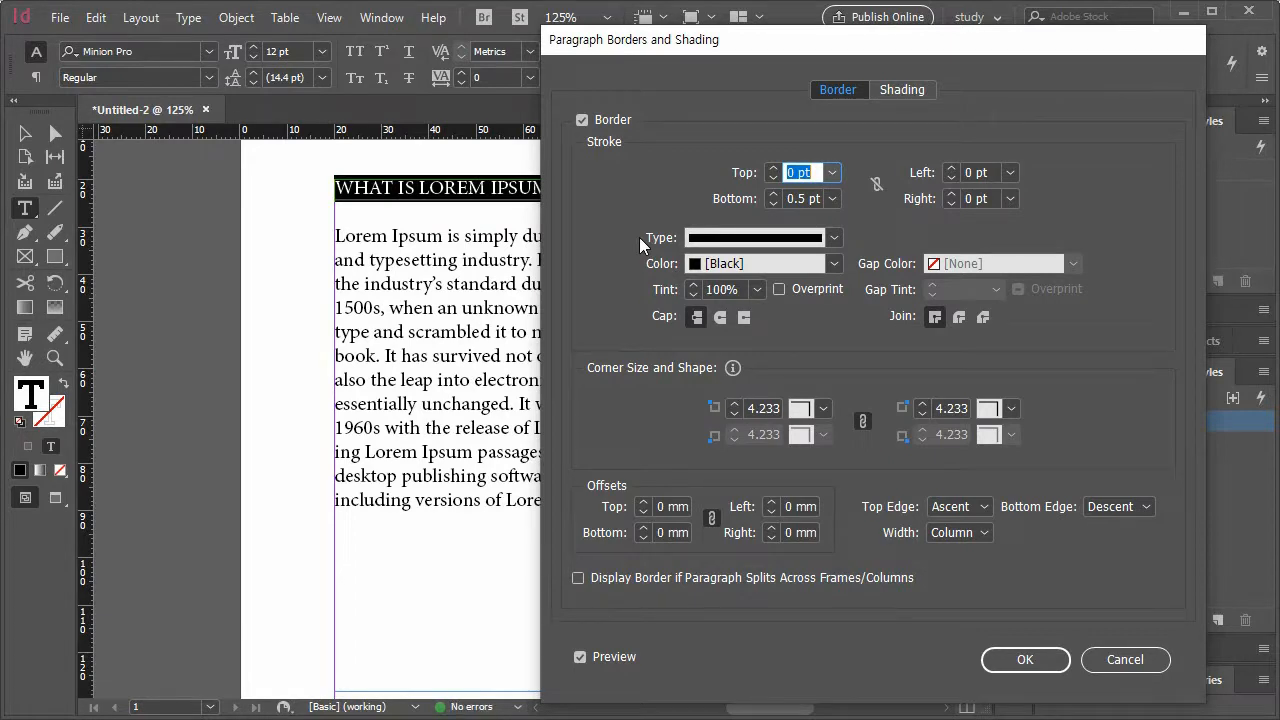
left_click(728, 240)
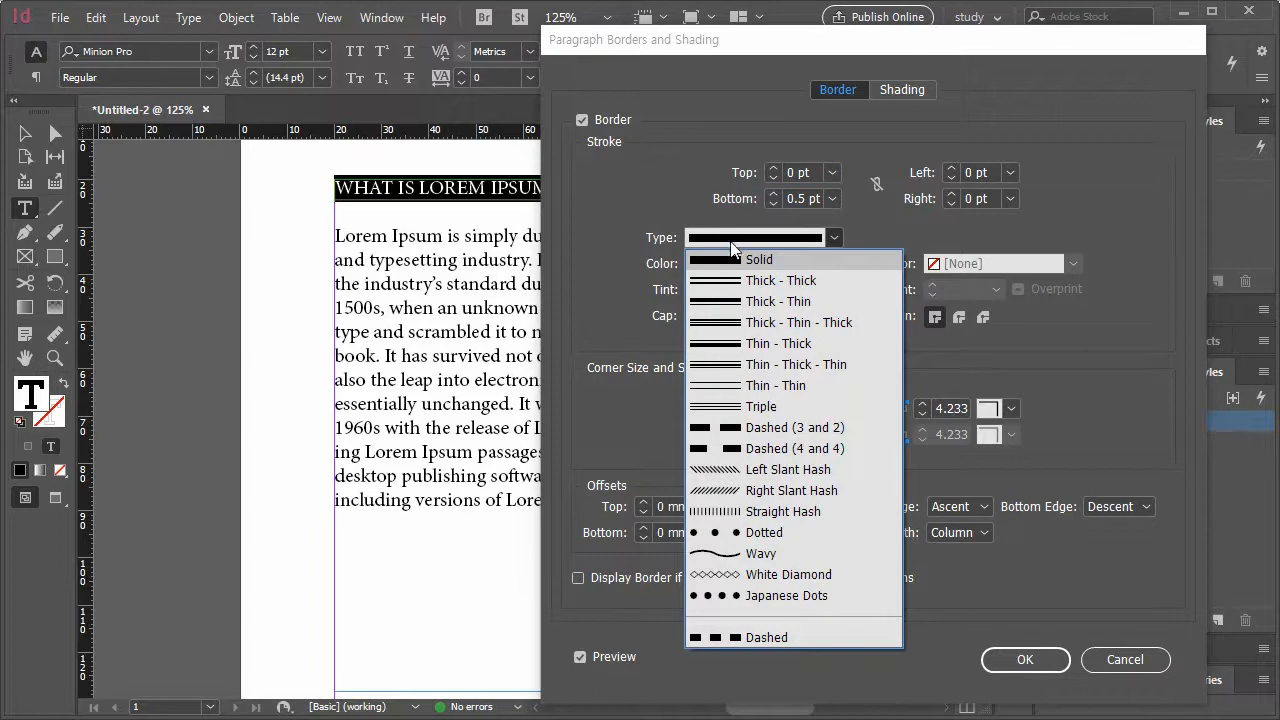
left_click(799, 534)
left_click(797, 238)
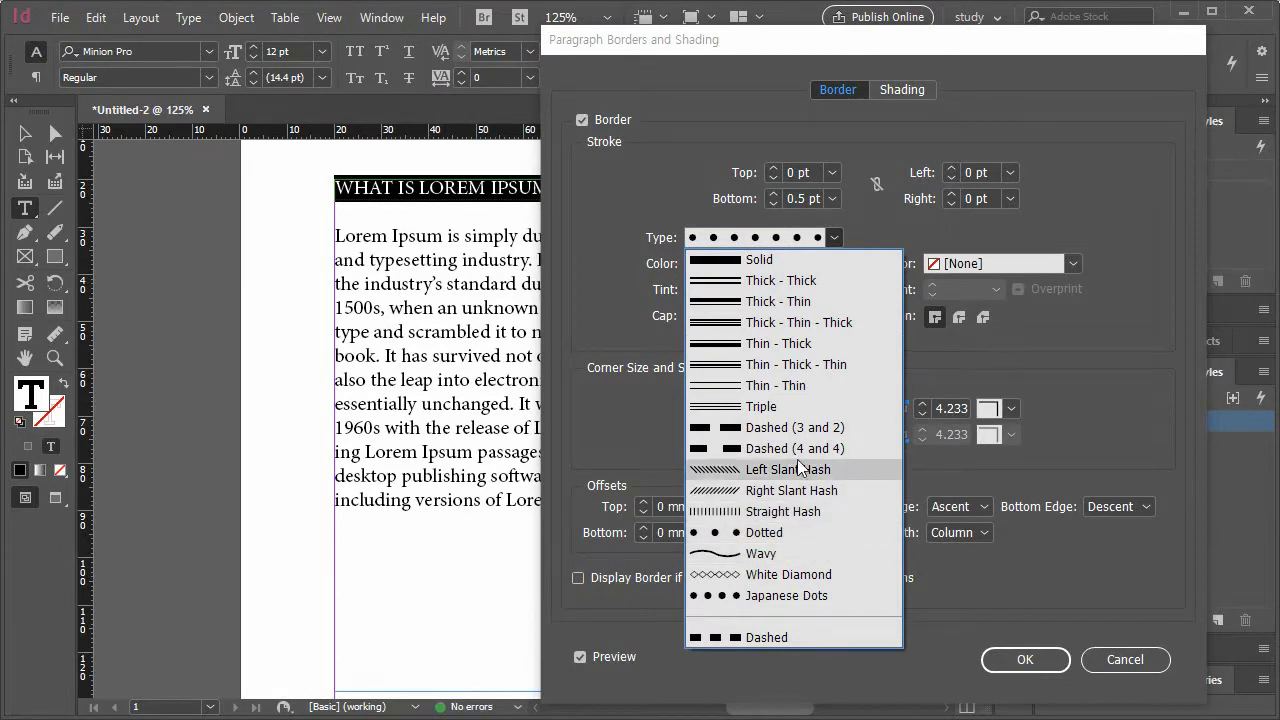
left_click(782, 427)
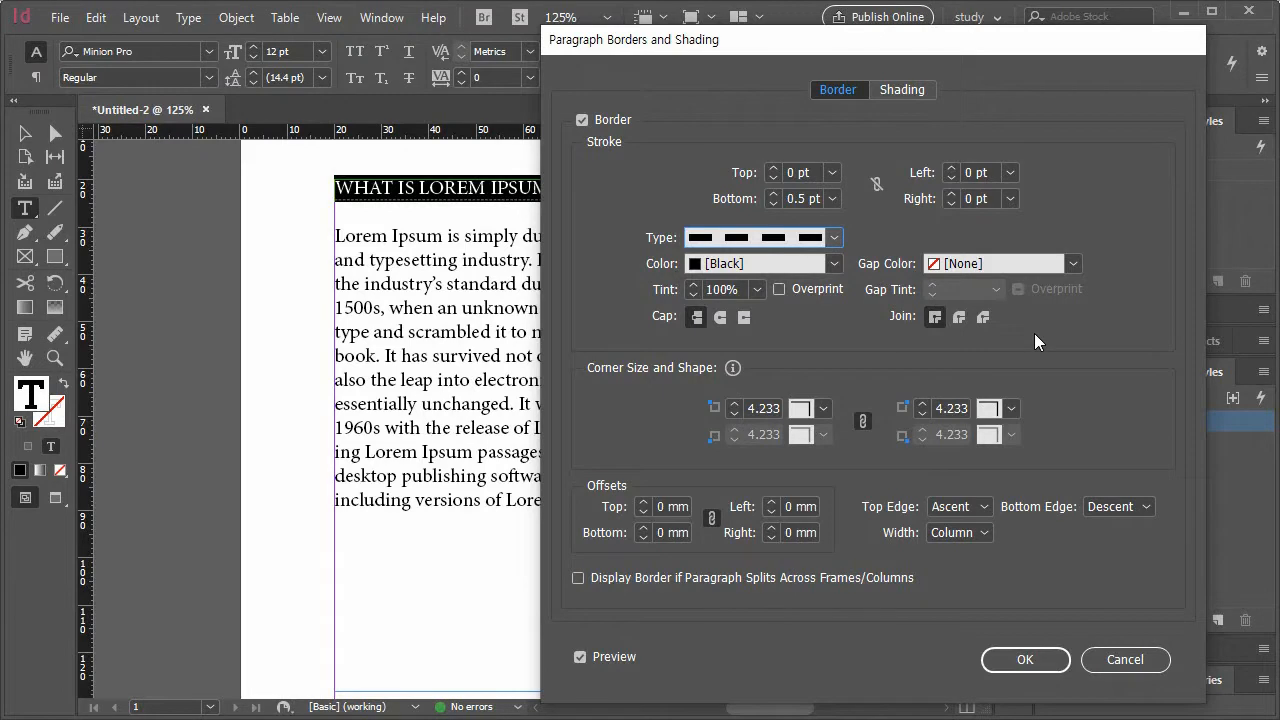
- Set the border color to C=100 M=0 Y=0 K=0 and gap color to C=0 M=0 Y=100 K=0, and apply the dashed border
left_click(766, 264)
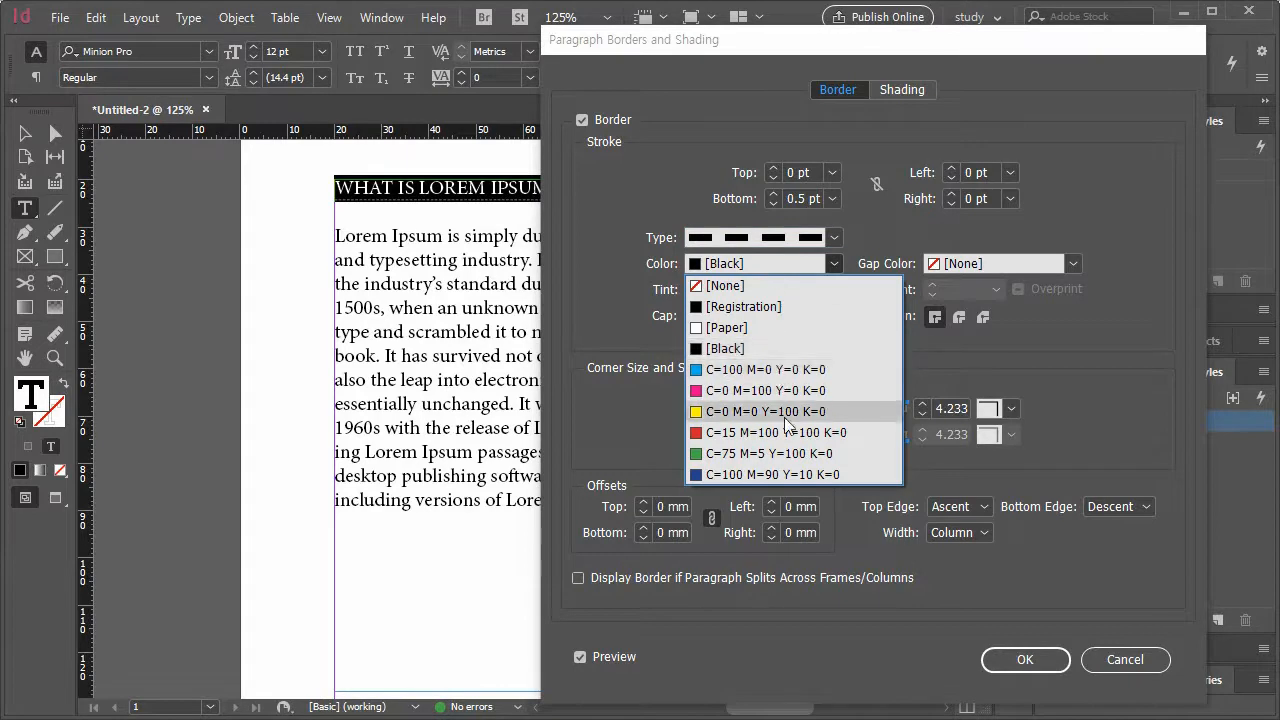
left_click(771, 369)
left_click(967, 263)
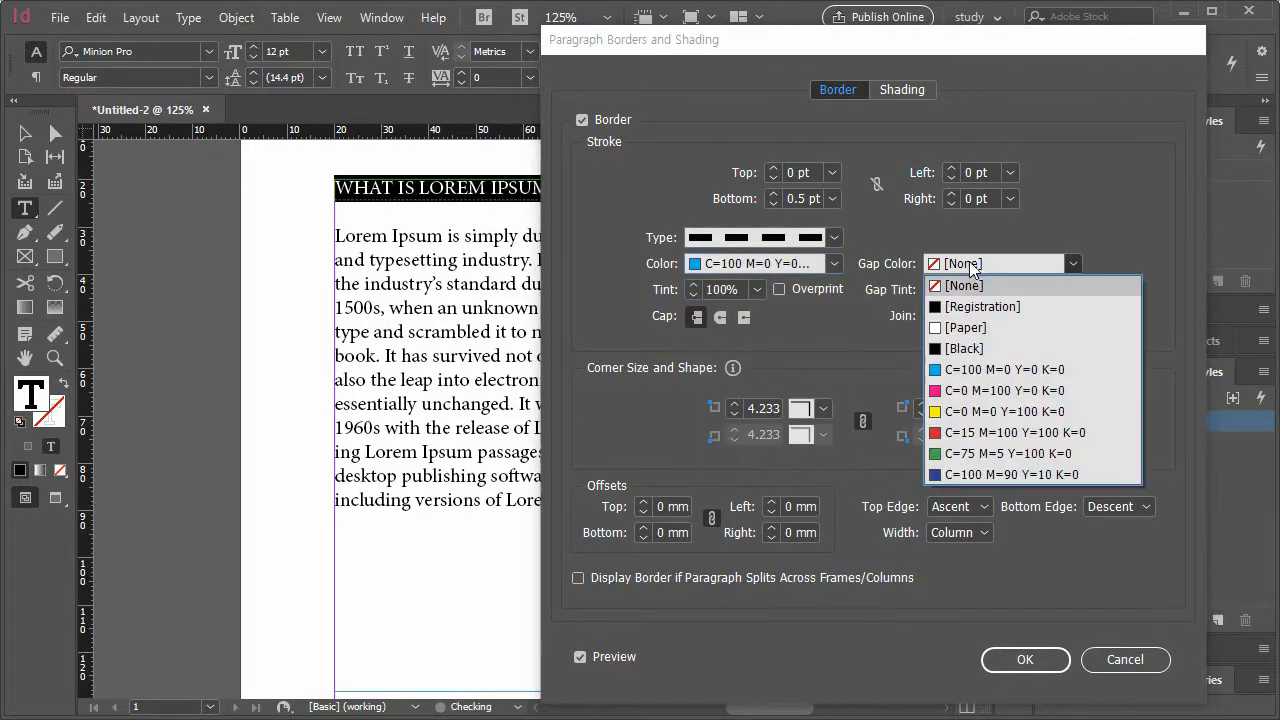
left_click(971, 411)
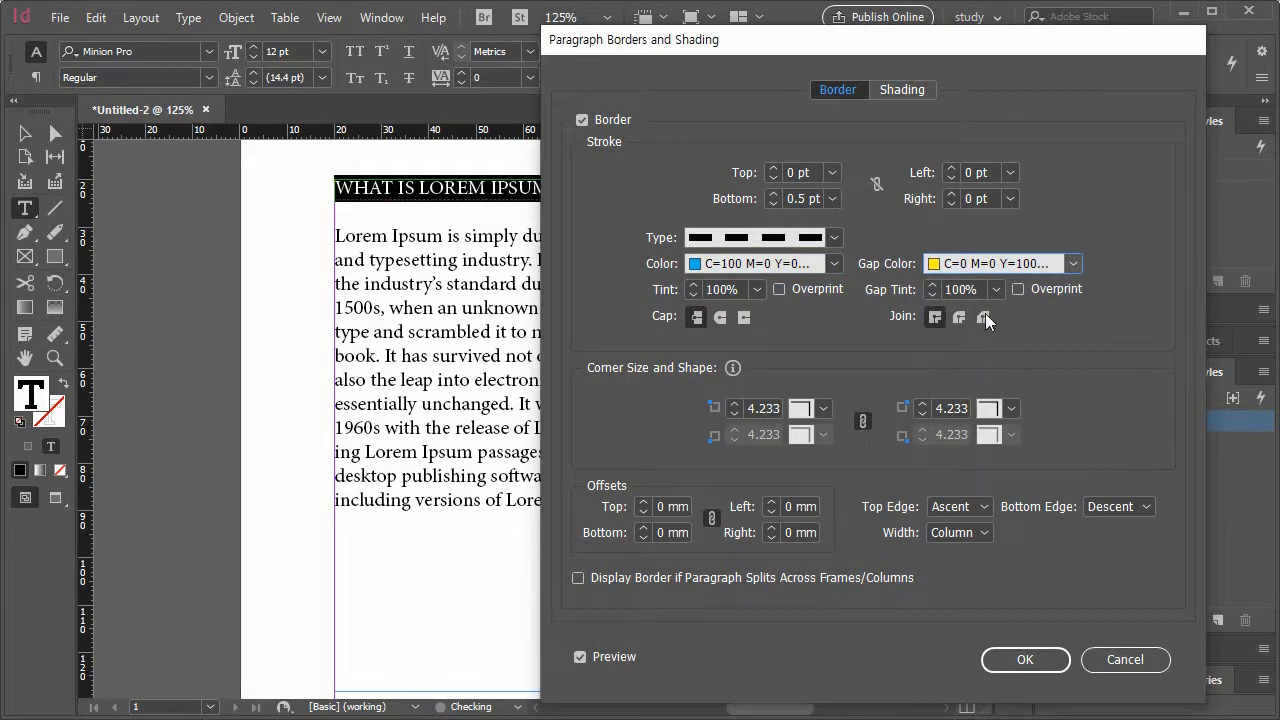
left_click(1025, 659)
left_click(558, 260)
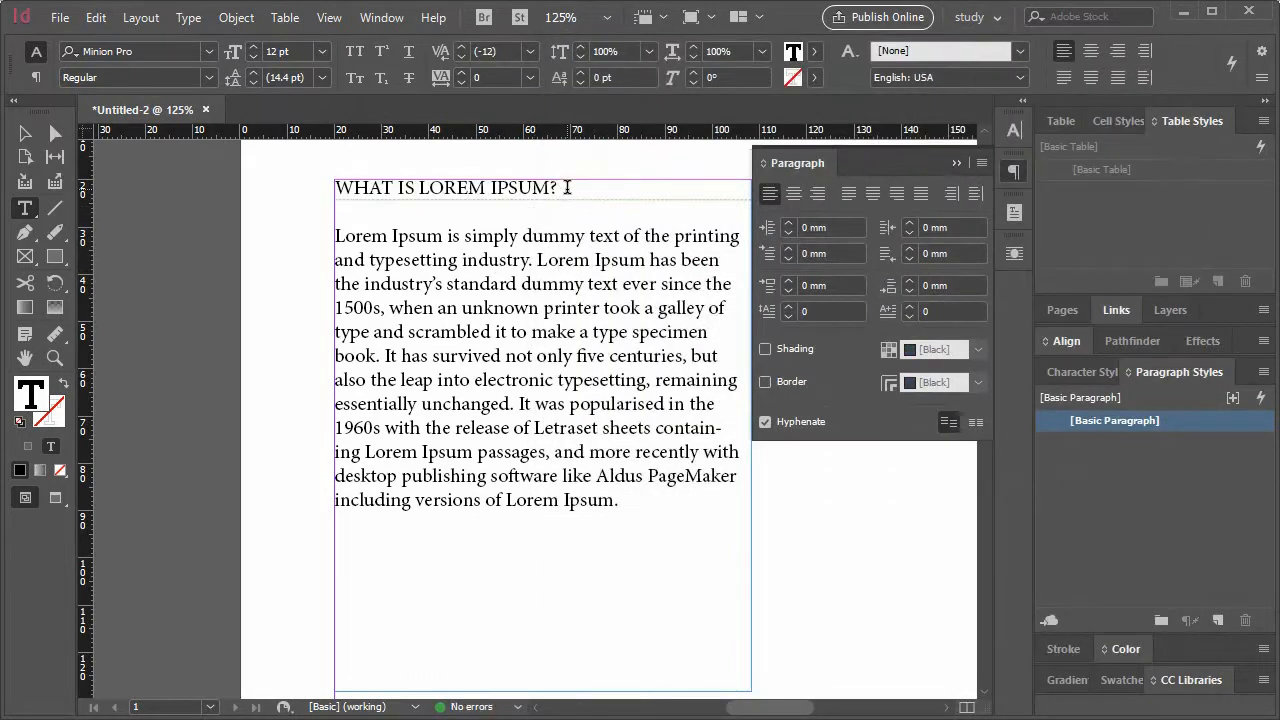
- Reopen the heading's border settings, set the bottom stroke to 2 pt, and enable overprint for the stroke color
left_click_drag(567, 187, 322, 186)
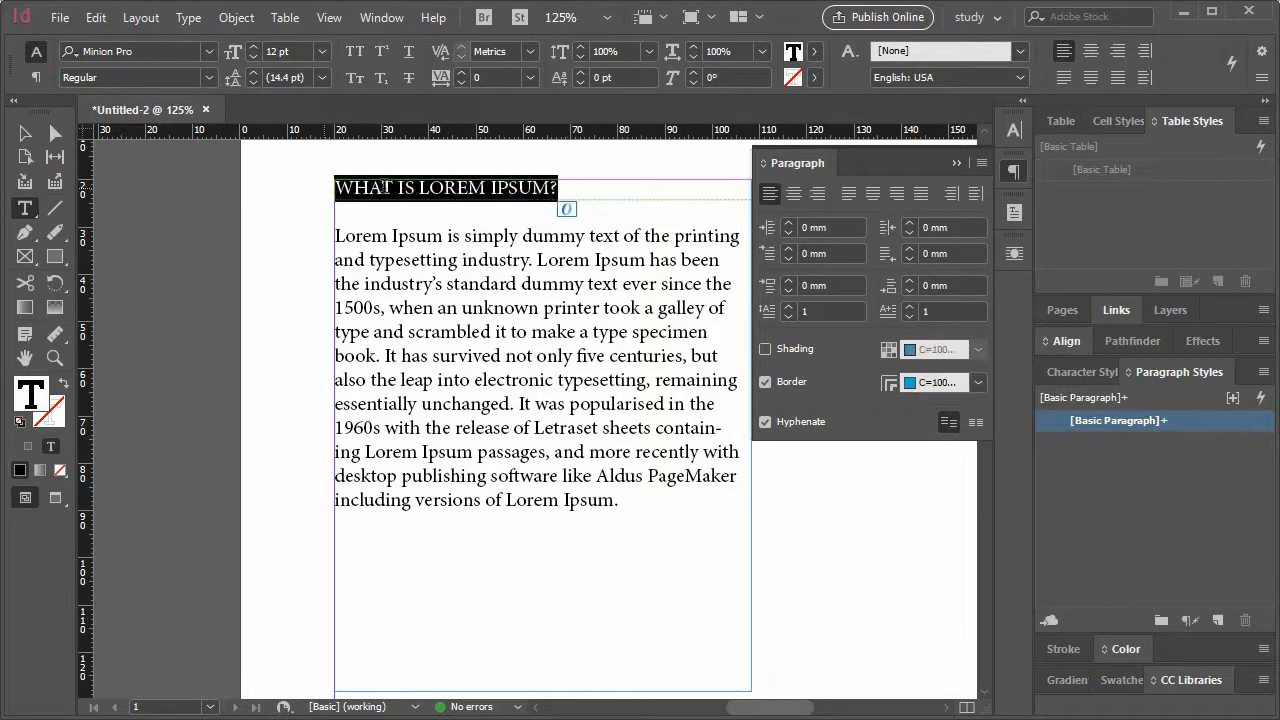
left_click(978, 164)
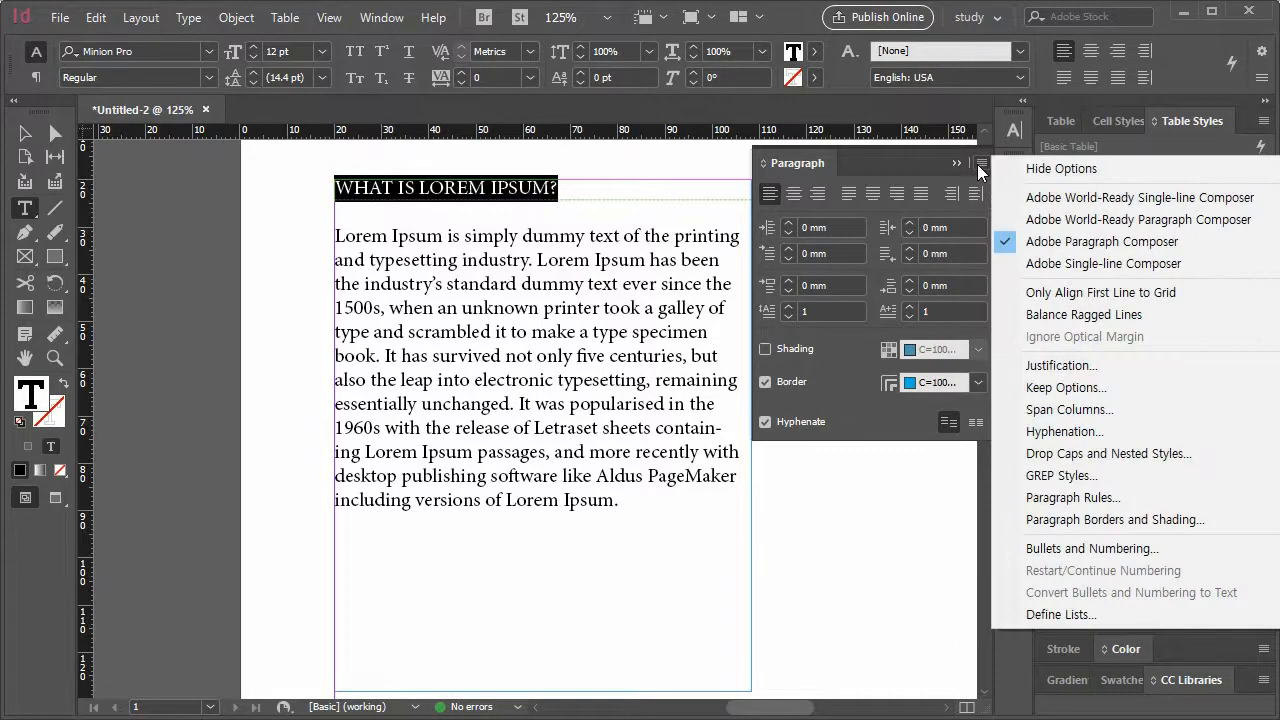
left_click(1100, 519)
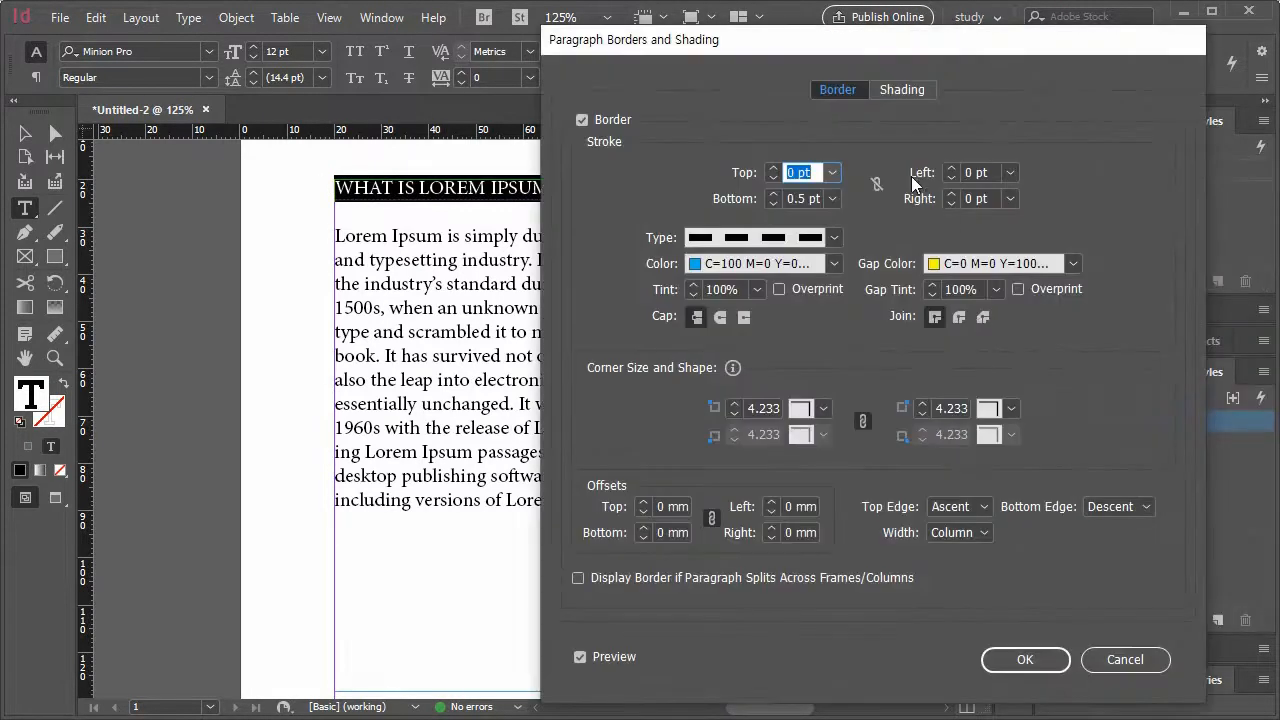
left_click(830, 194)
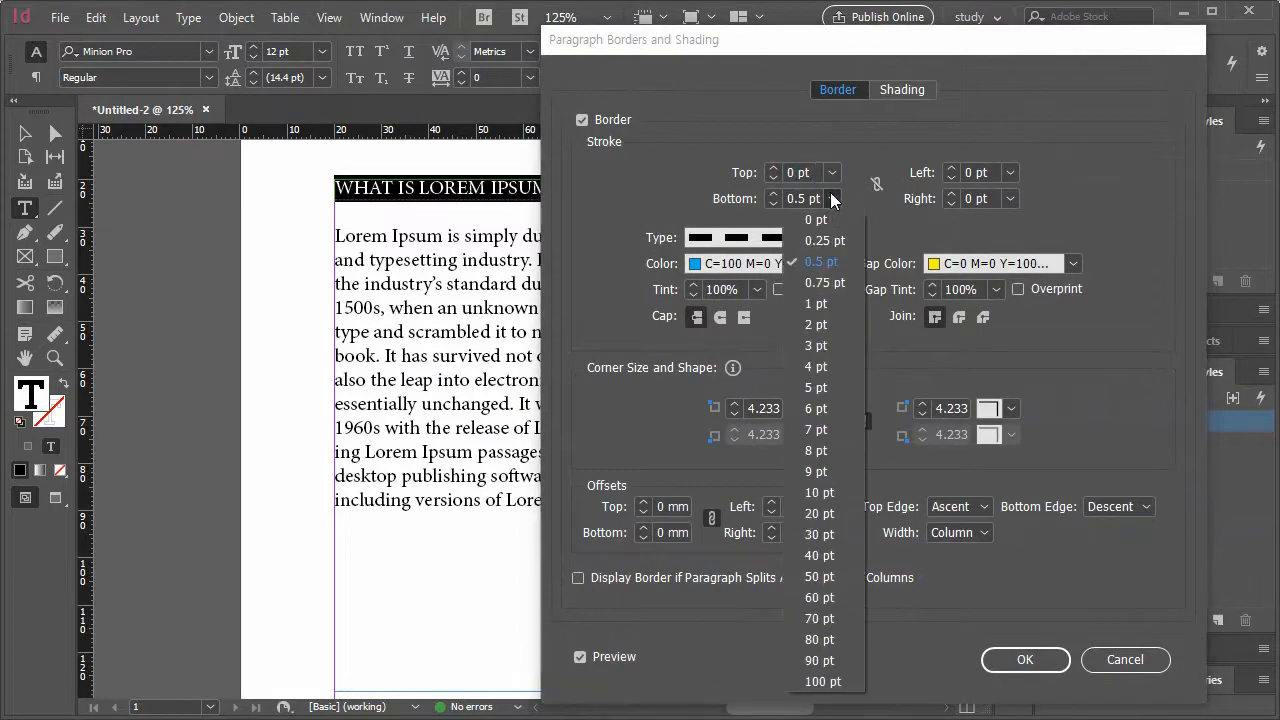
left_click(834, 326)
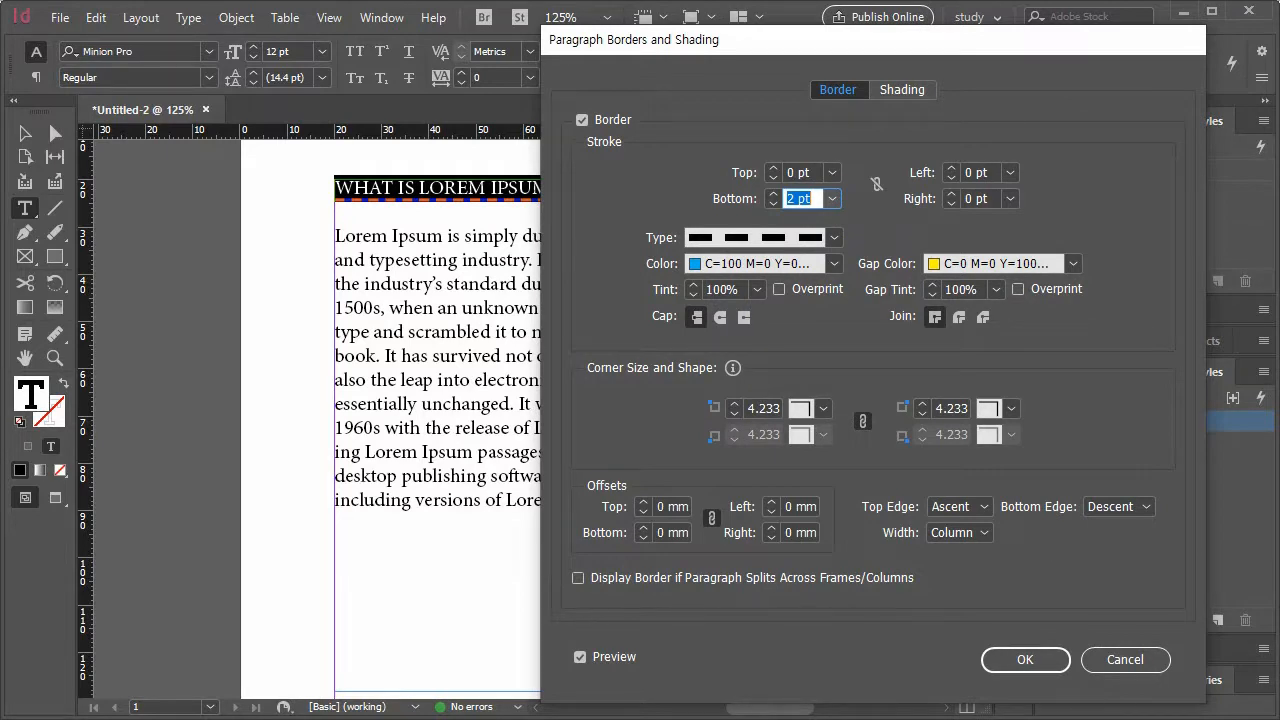
left_click(815, 288)
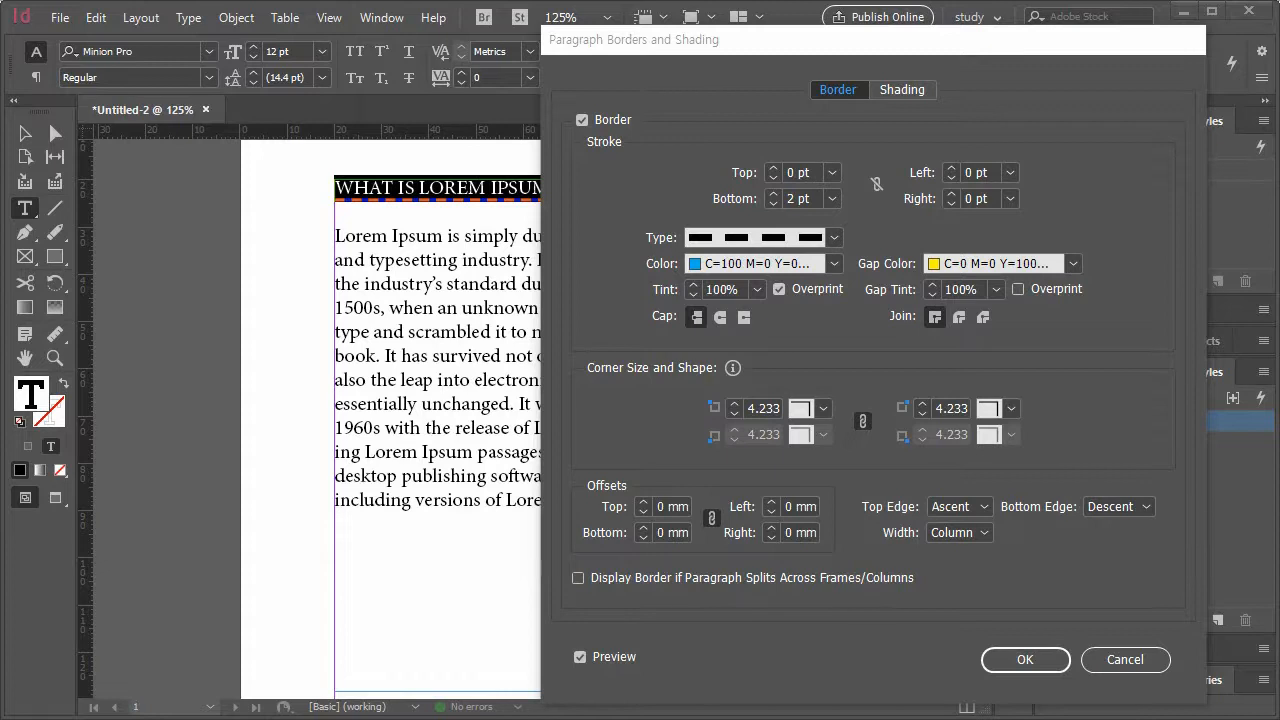
left_click(995, 289)
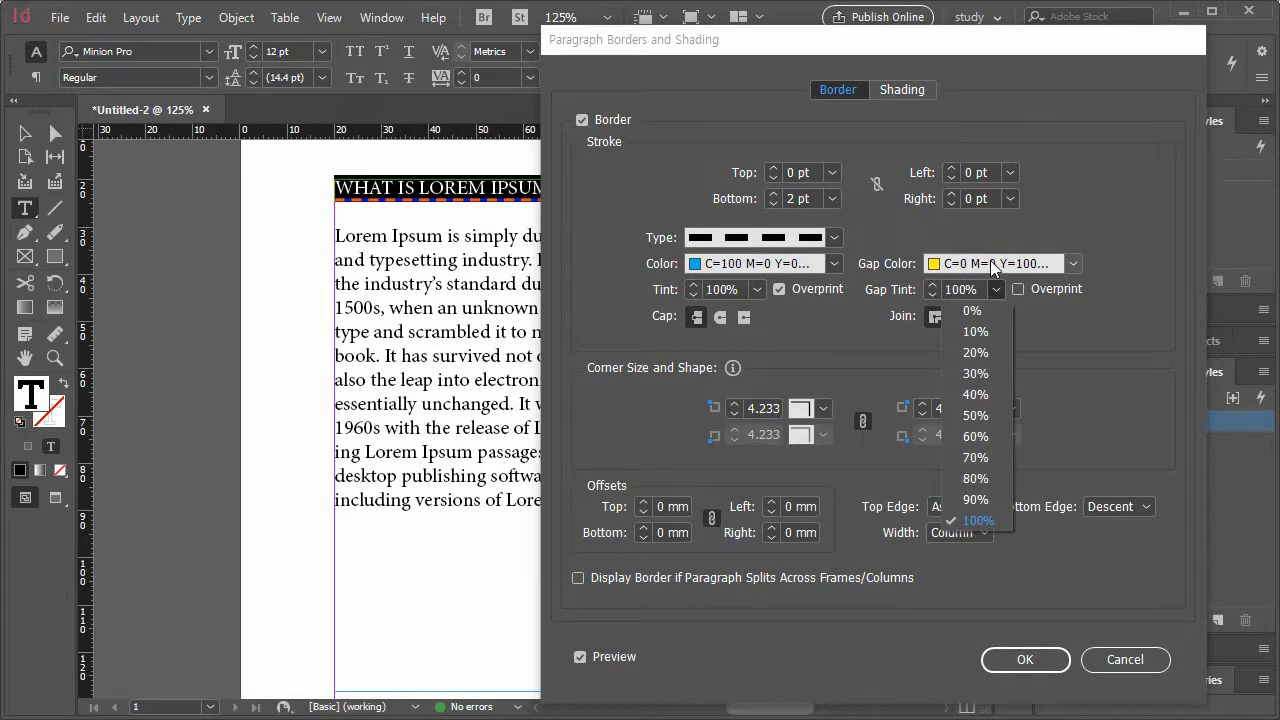
left_click(752, 288)
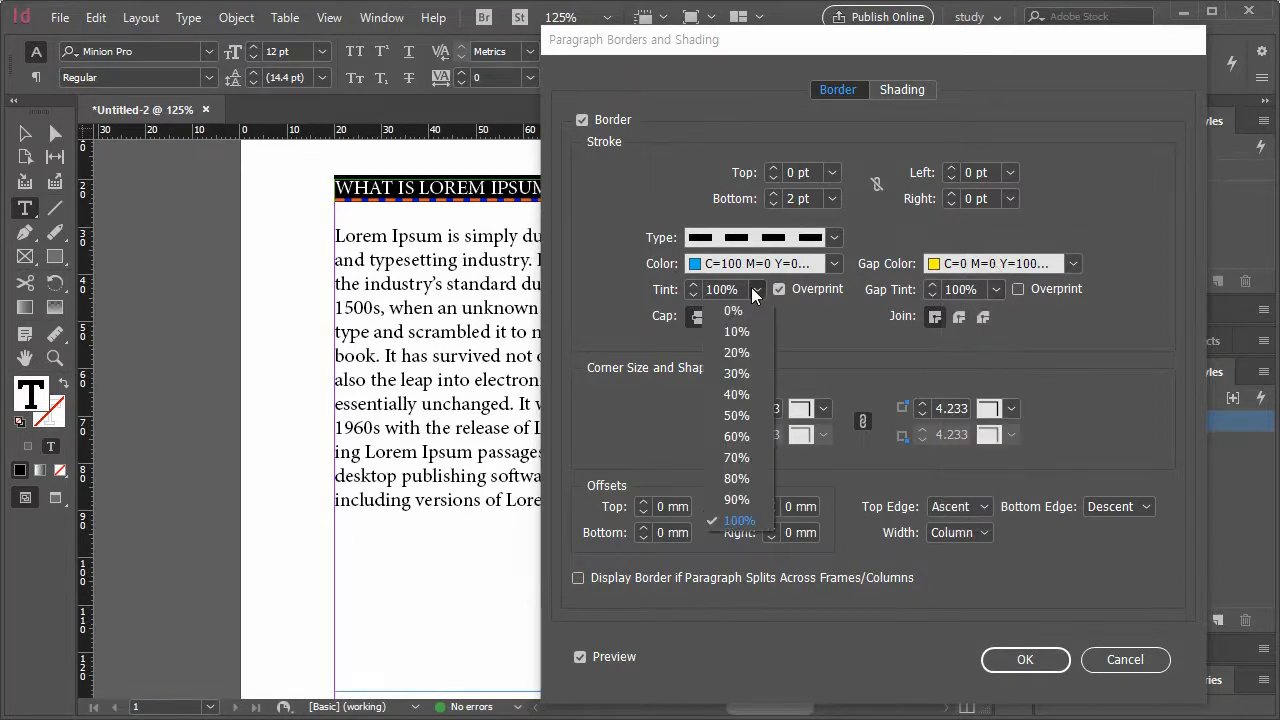
left_click(817, 346)
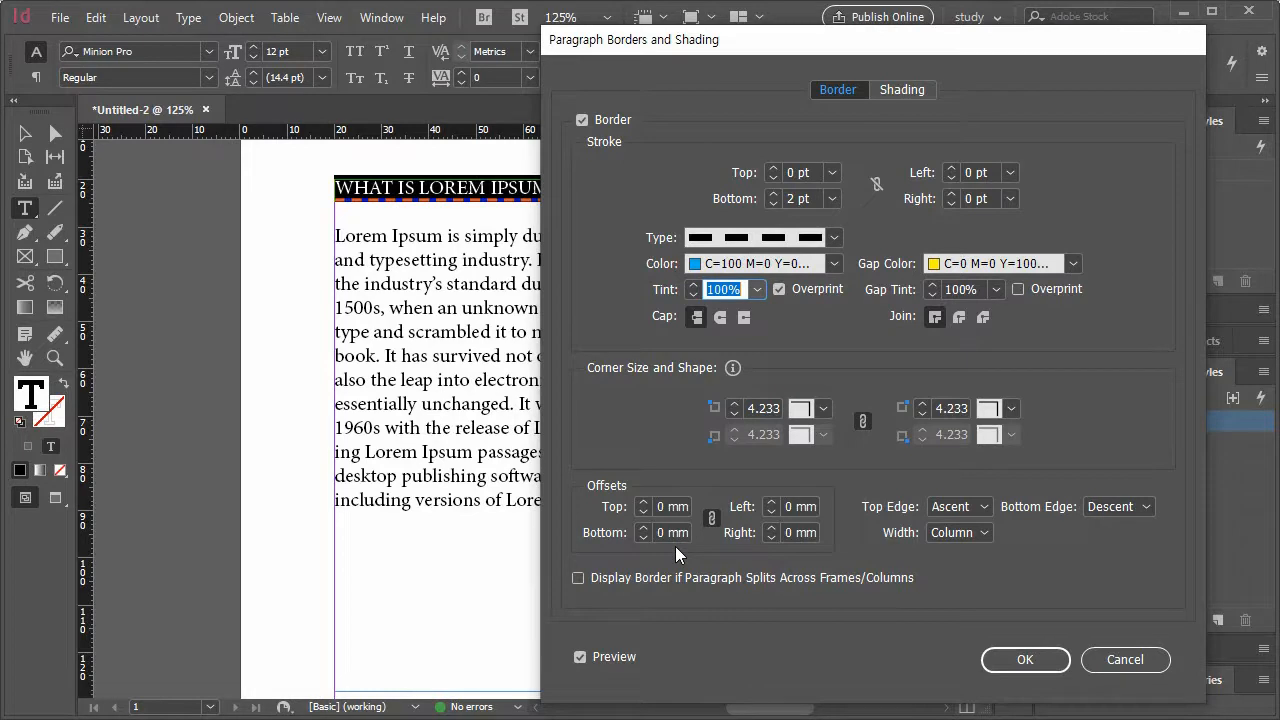
- Unlink the border offsets and set the bottom offset to 2 mm, with the top, left and right offsets at 0 mm
left_click(643, 503)
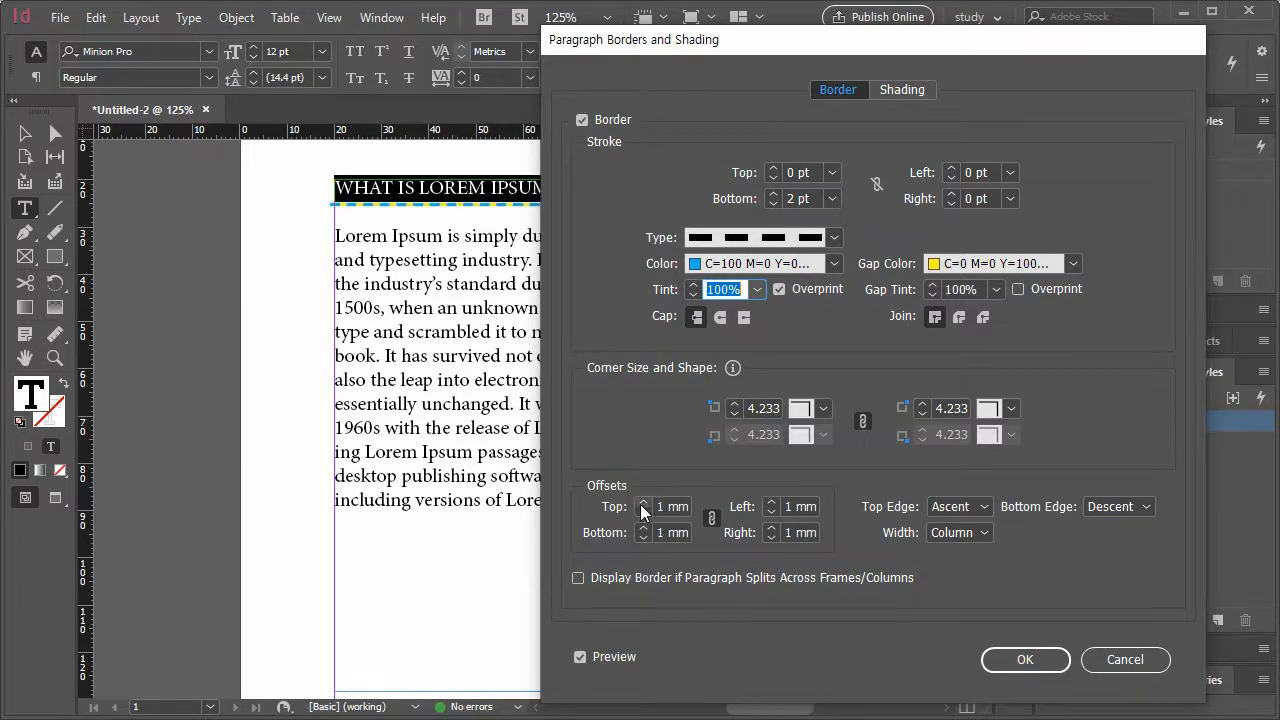
left_click(710, 518)
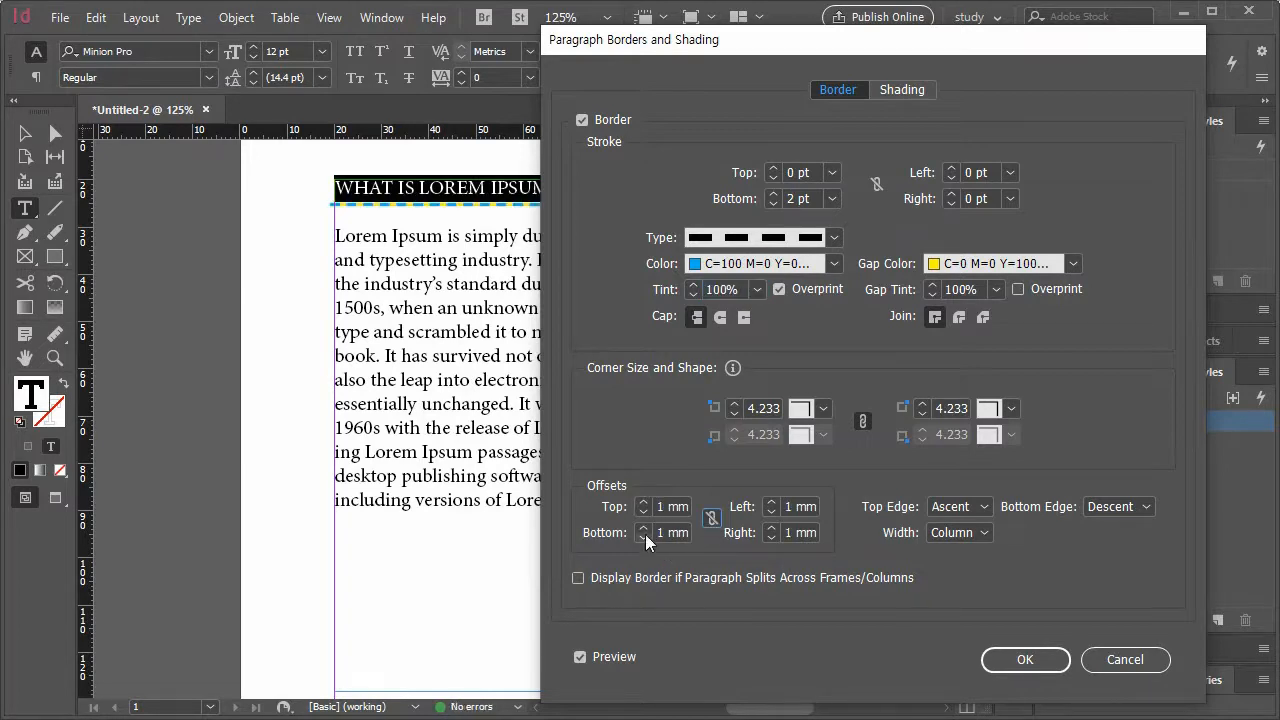
left_click(645, 535)
left_click(774, 511)
left_click(772, 537)
left_click(642, 502)
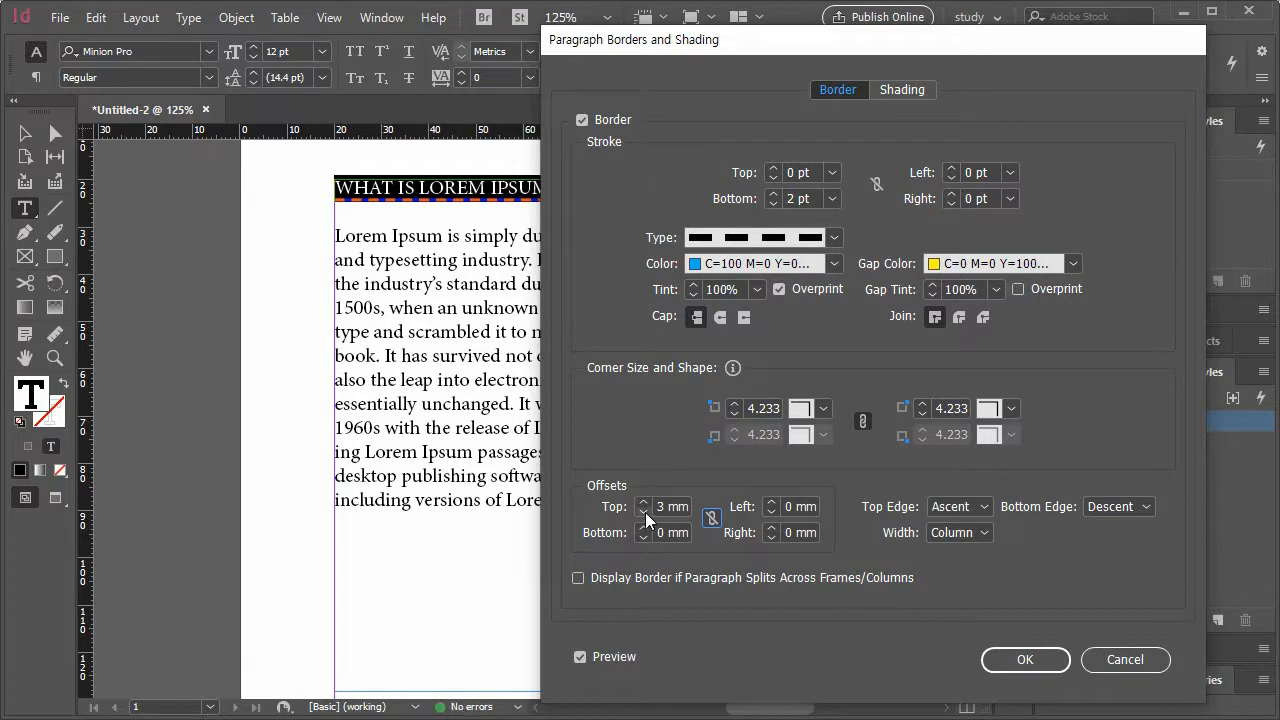
double_click(645, 510)
left_click(643, 511)
left_click(645, 528)
left_click(645, 528)
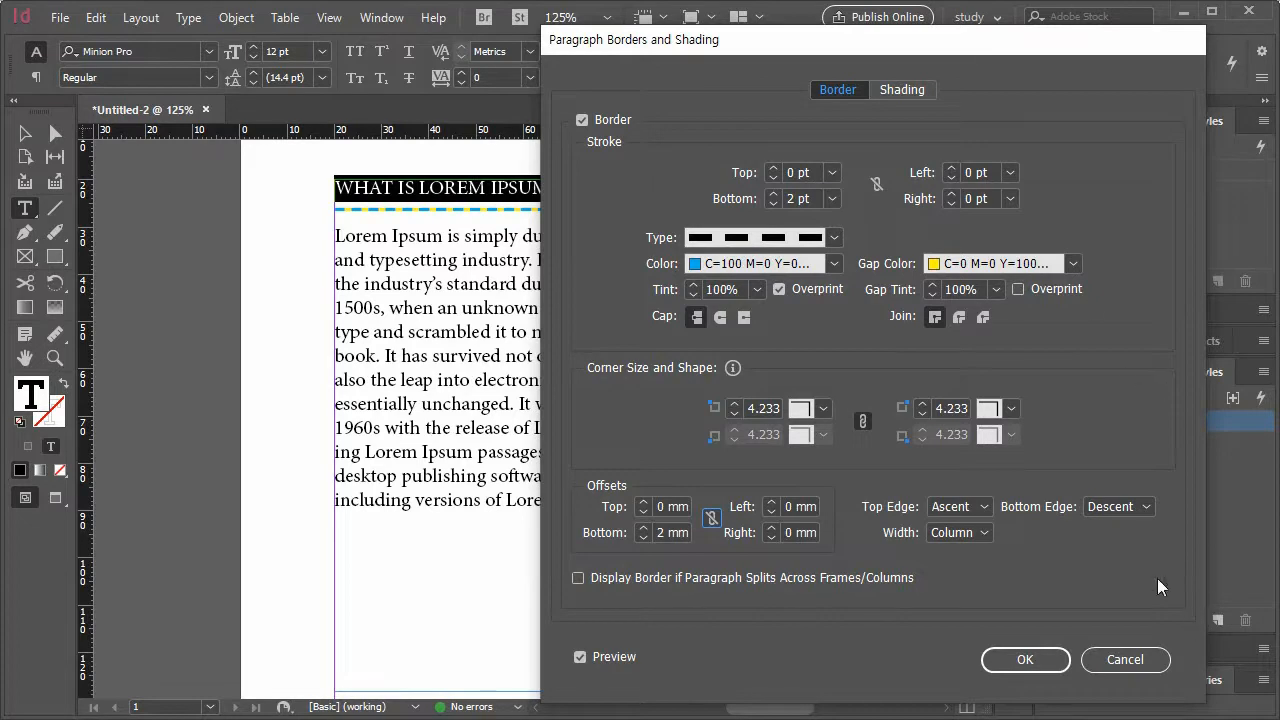
- Set the heading's bottom border stroke to 1 pt and its gap color to [None]
left_click(832, 199)
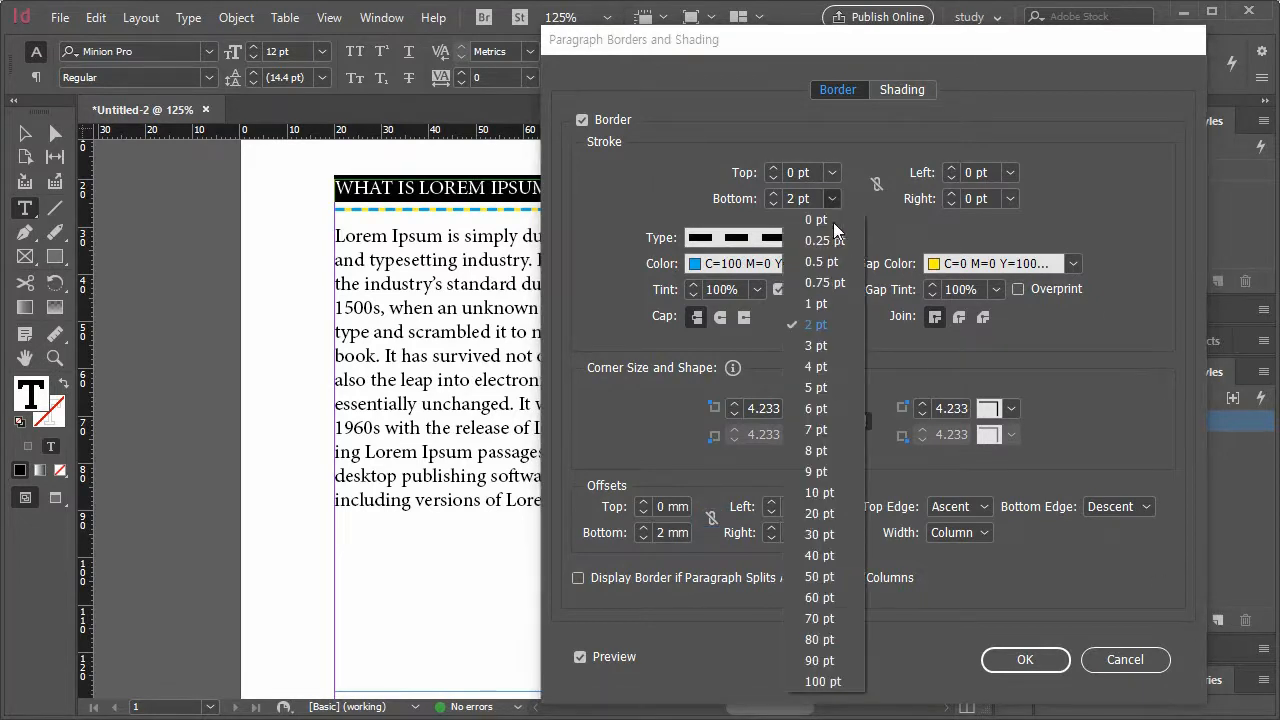
left_click(834, 303)
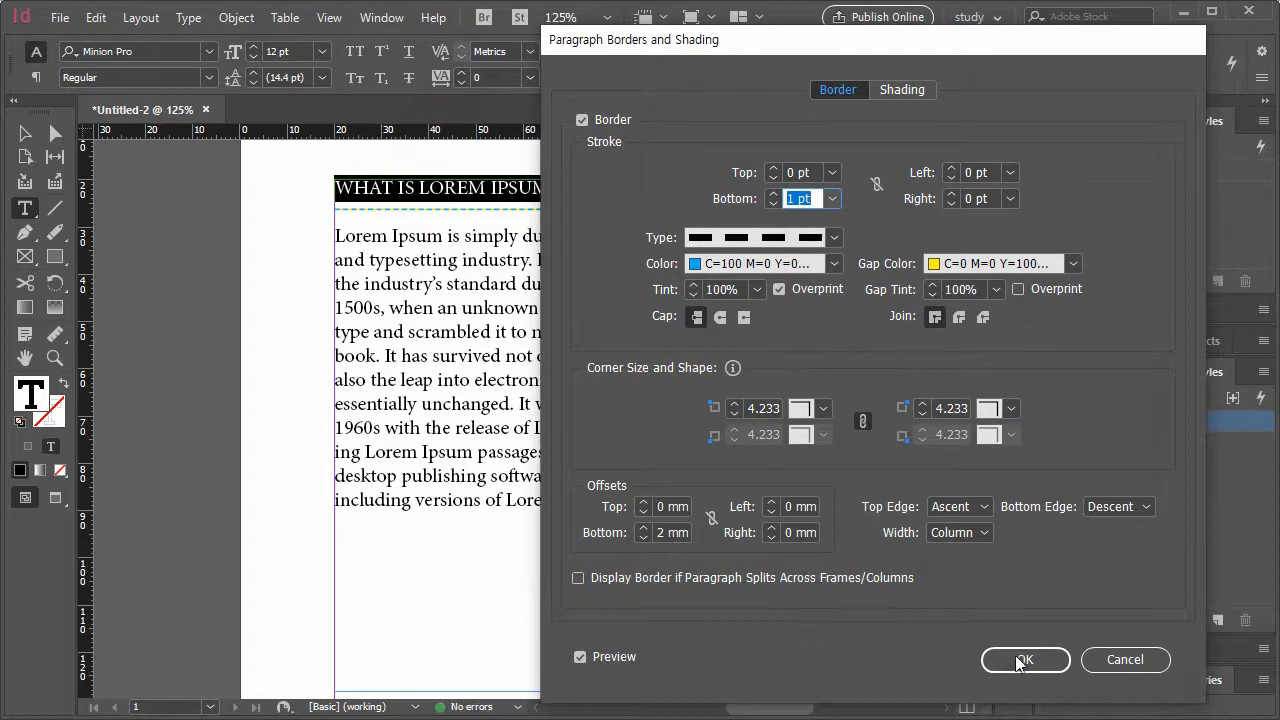
left_click(1073, 263)
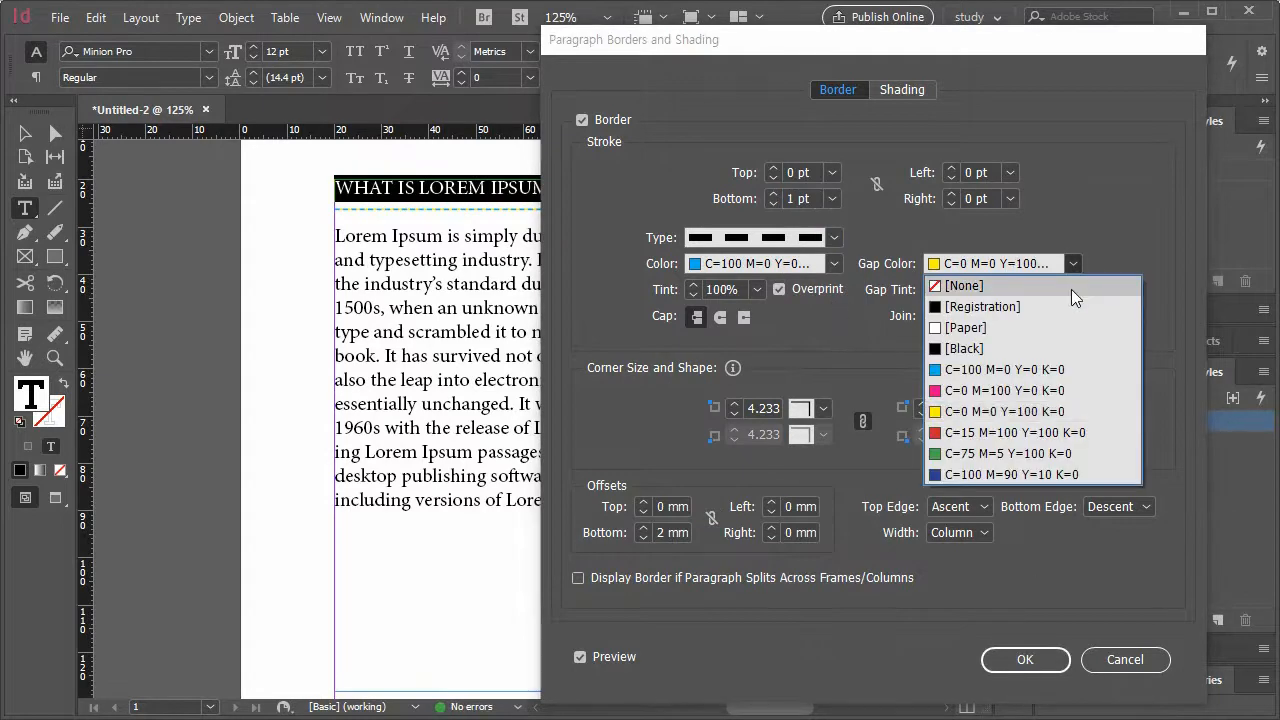
left_click(1070, 289)
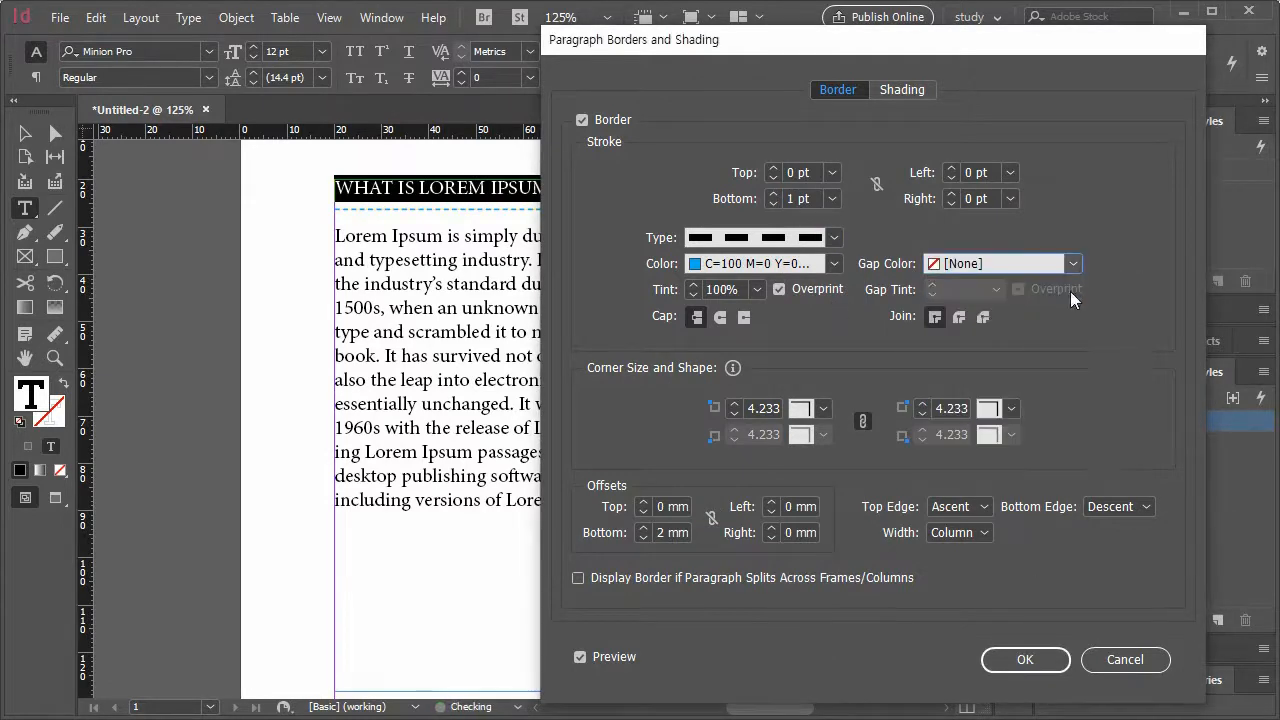
- Set the border color to [Registration] and the bottom offset to 1 mm, and apply the heading border
left_click(833, 263)
left_click(825, 307)
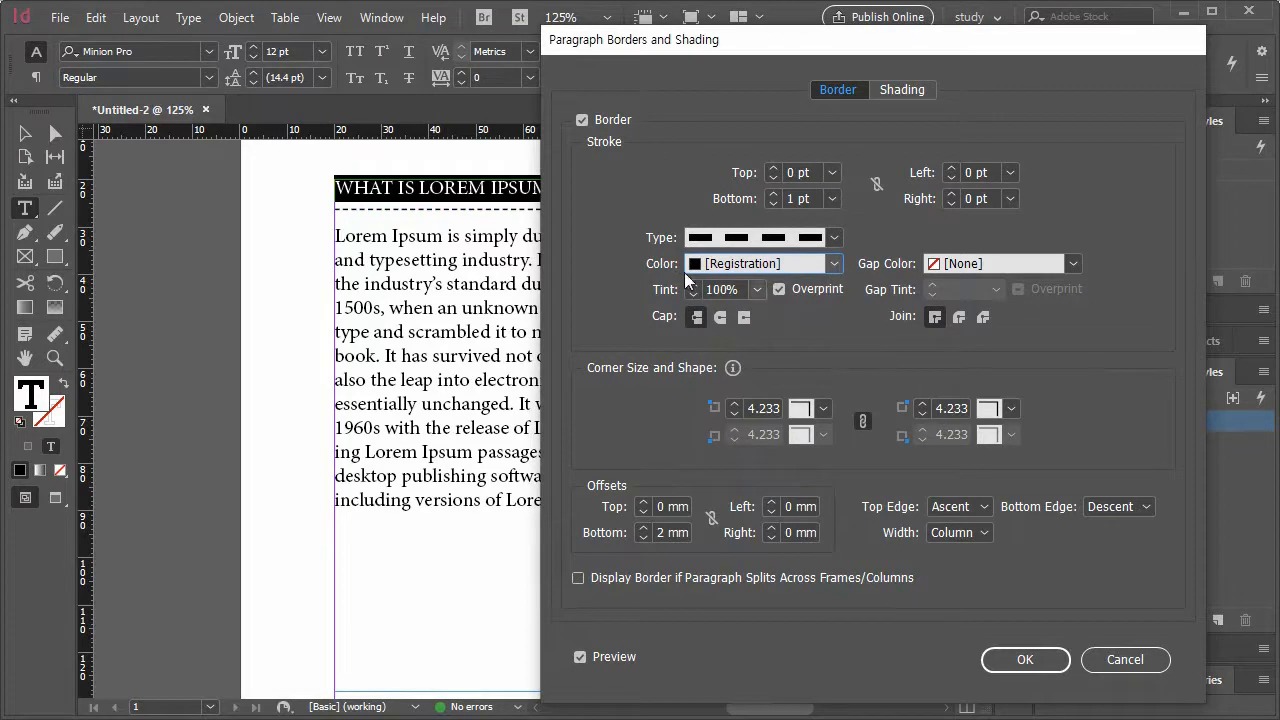
left_click(643, 538)
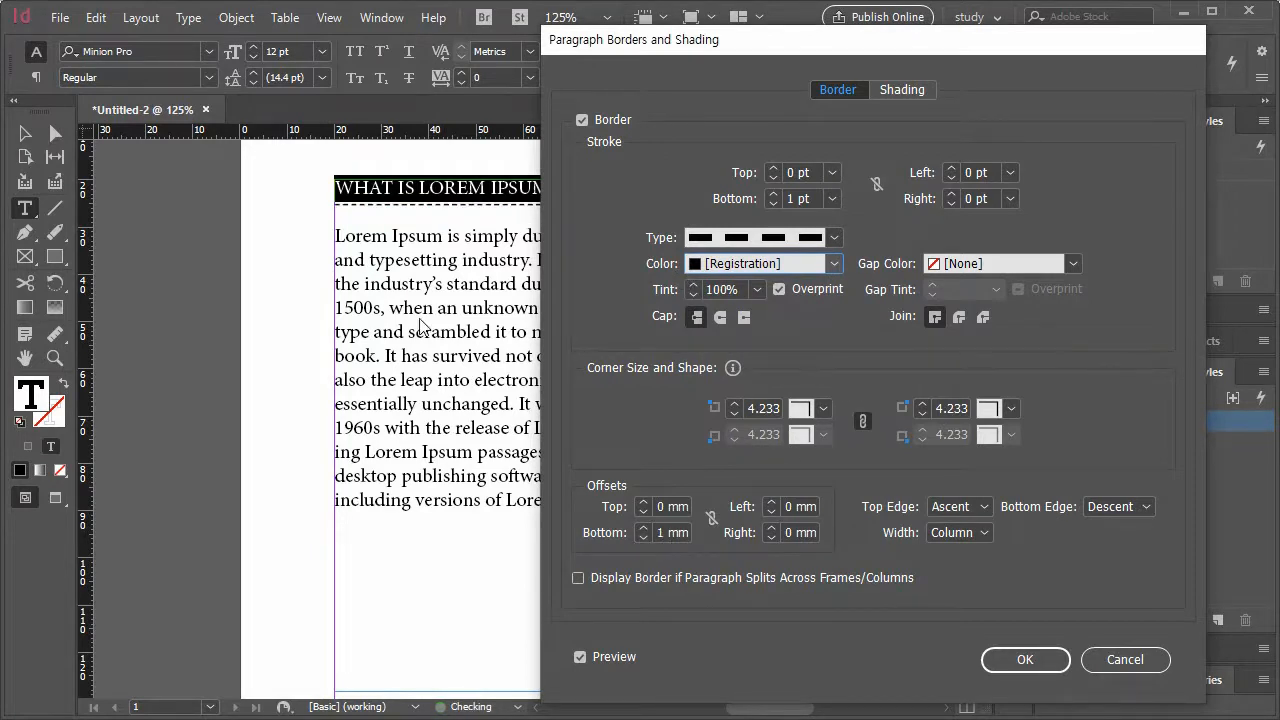
left_click(1020, 655)
left_click(657, 284)
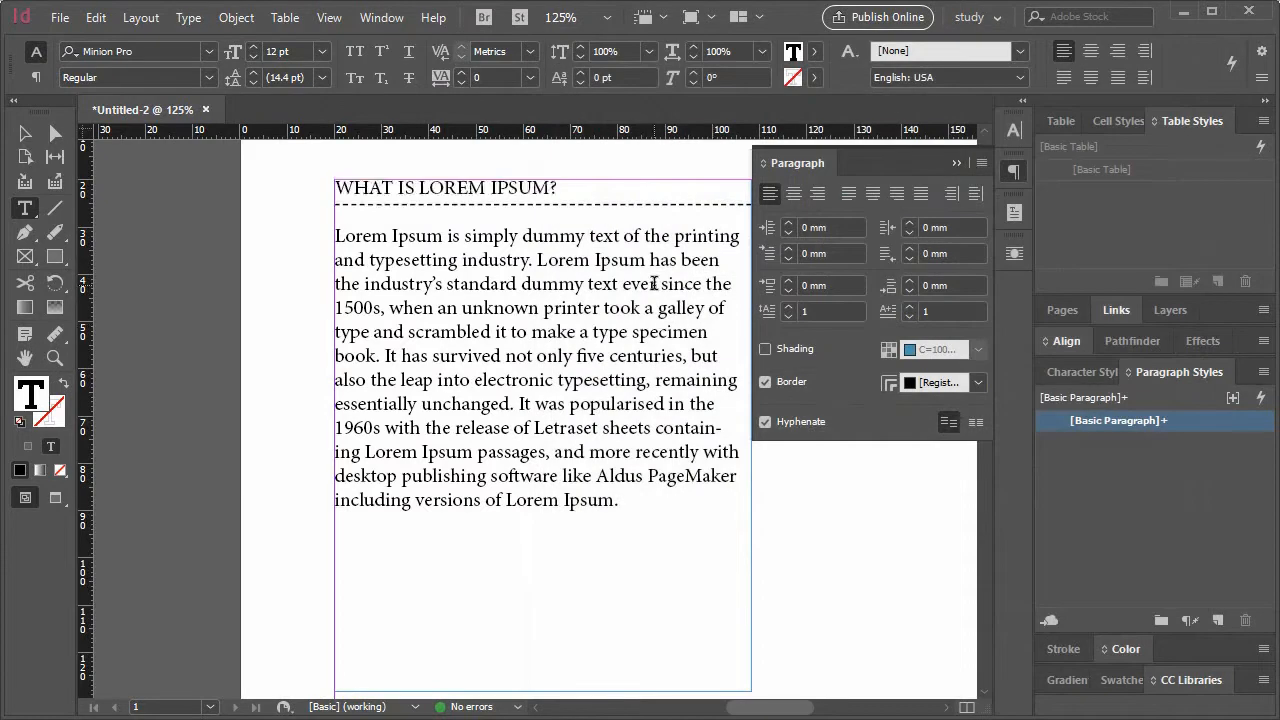
left_click_drag(560, 190, 314, 189)
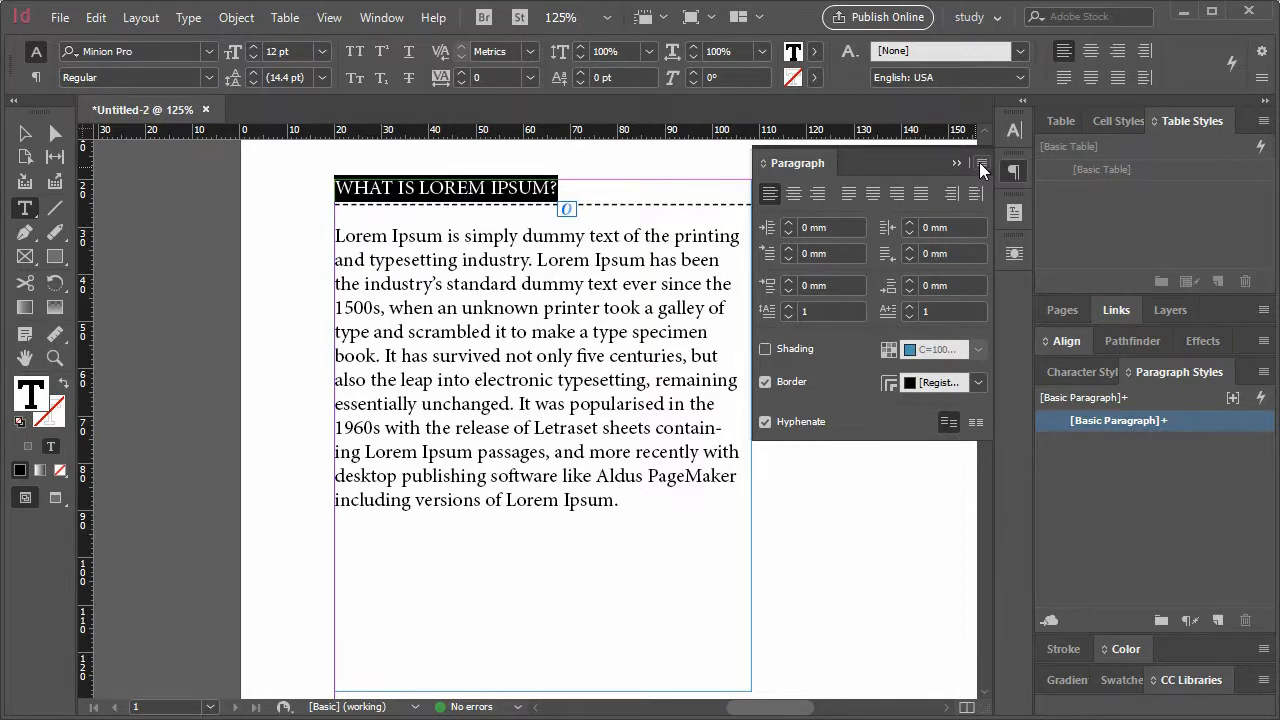
left_click_drag(443, 236, 329, 236)
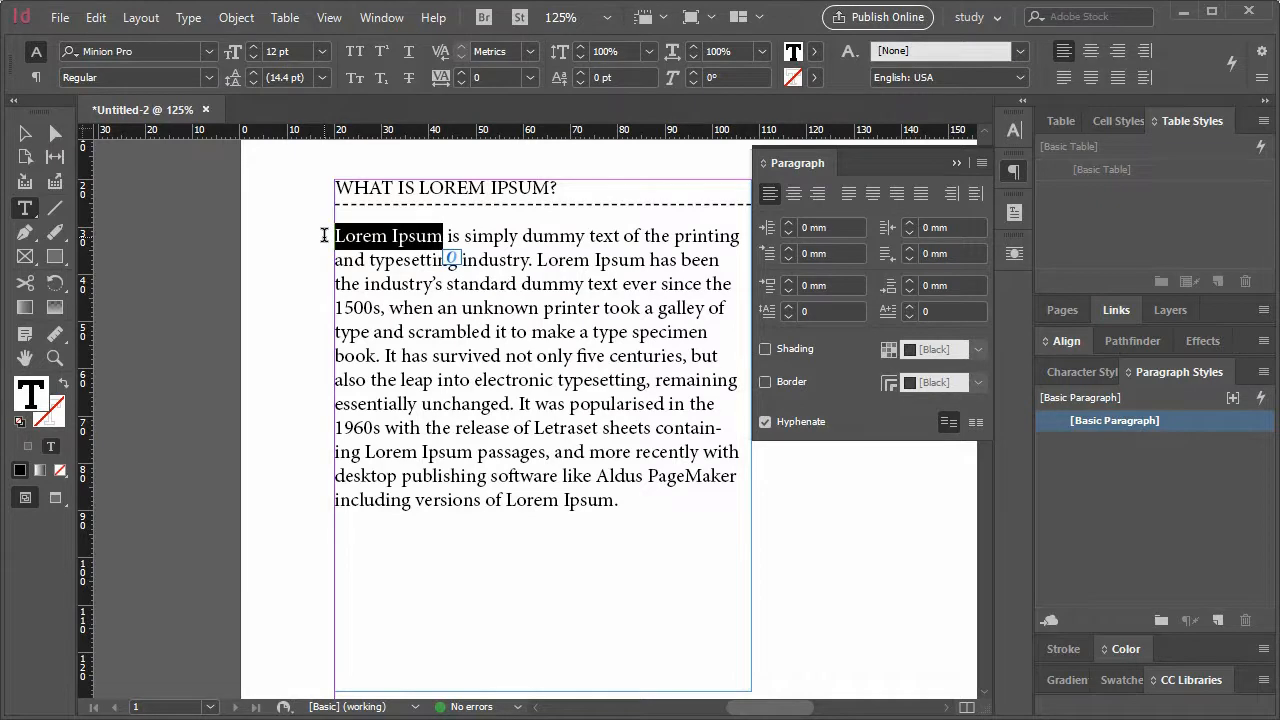
left_click(981, 163)
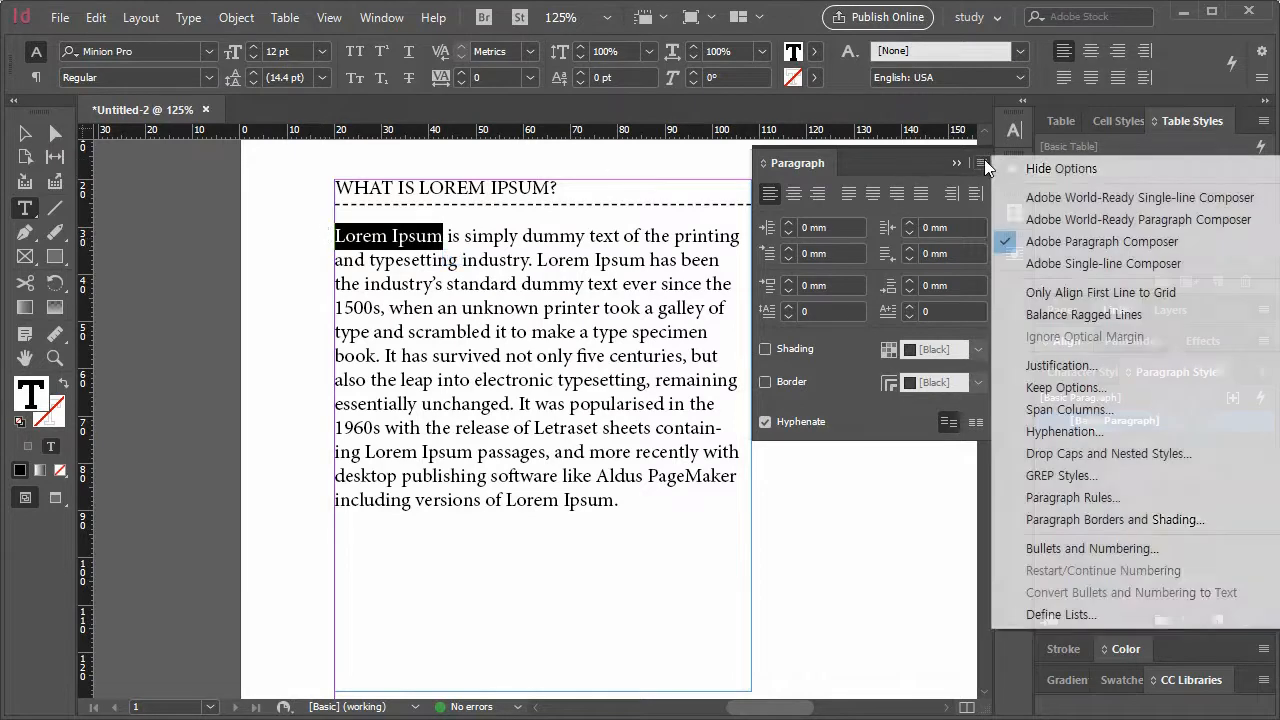
left_click(1116, 520)
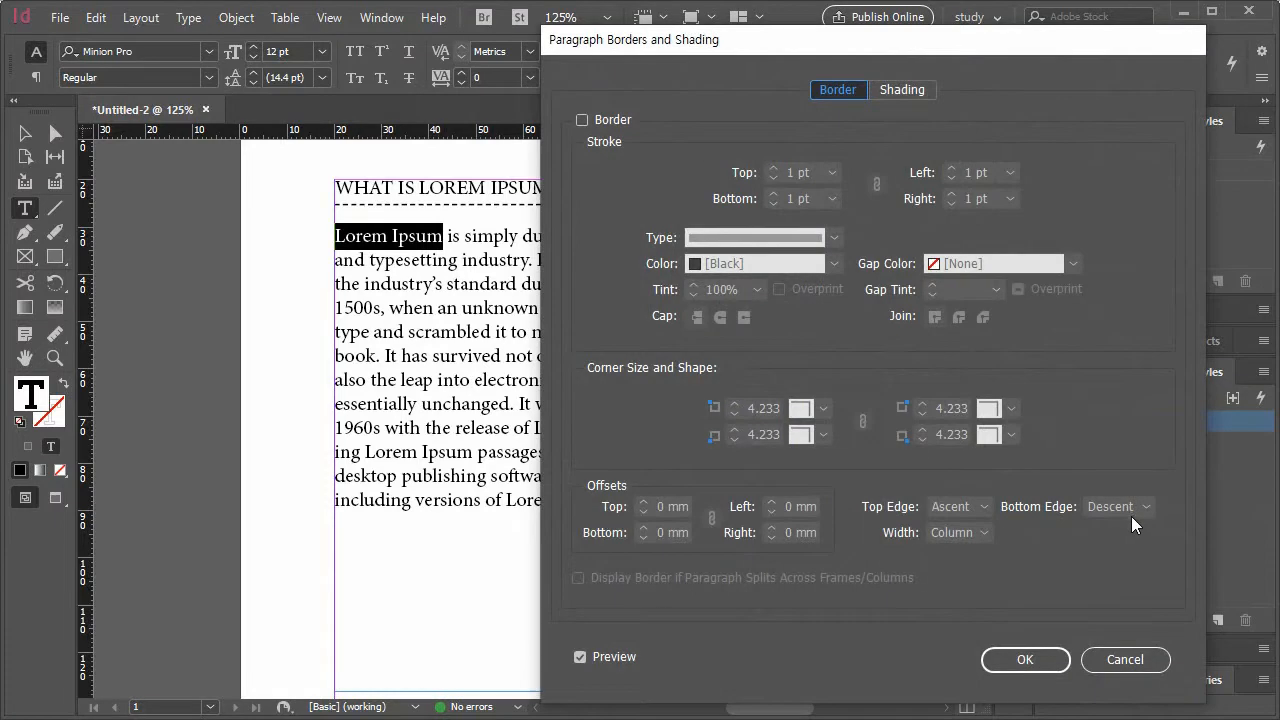
left_click(900, 90)
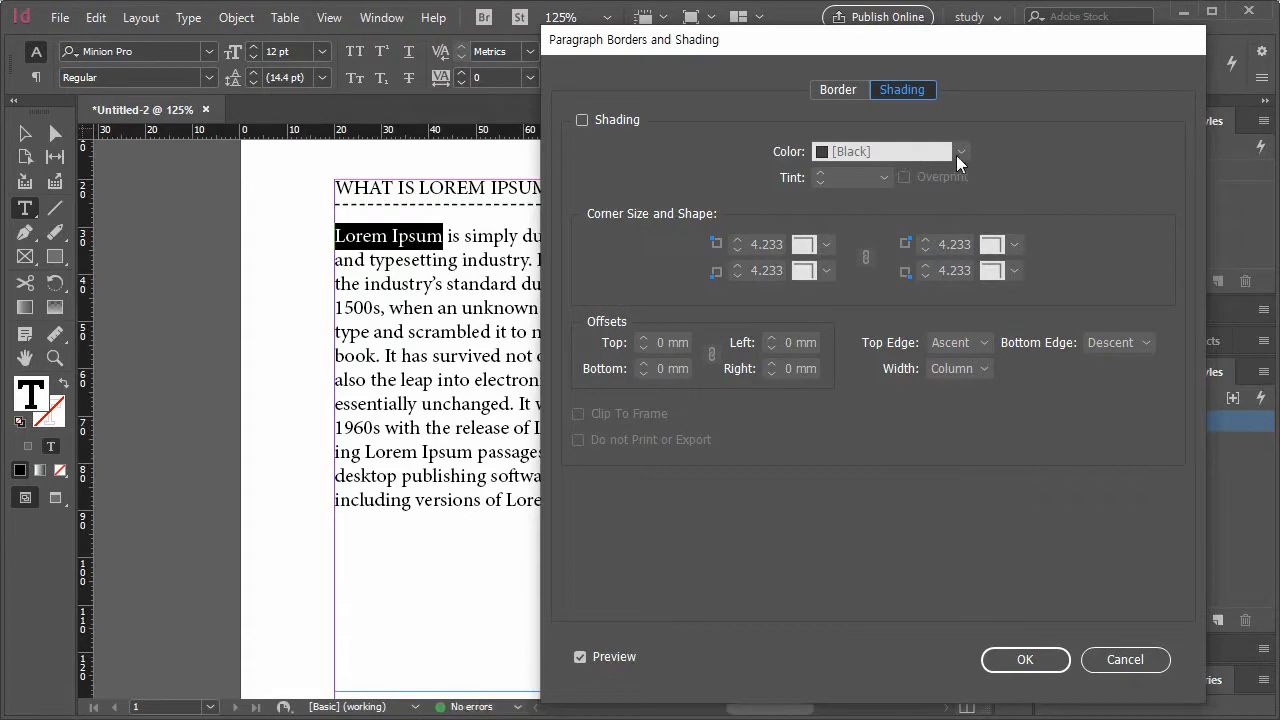
left_click(618, 119)
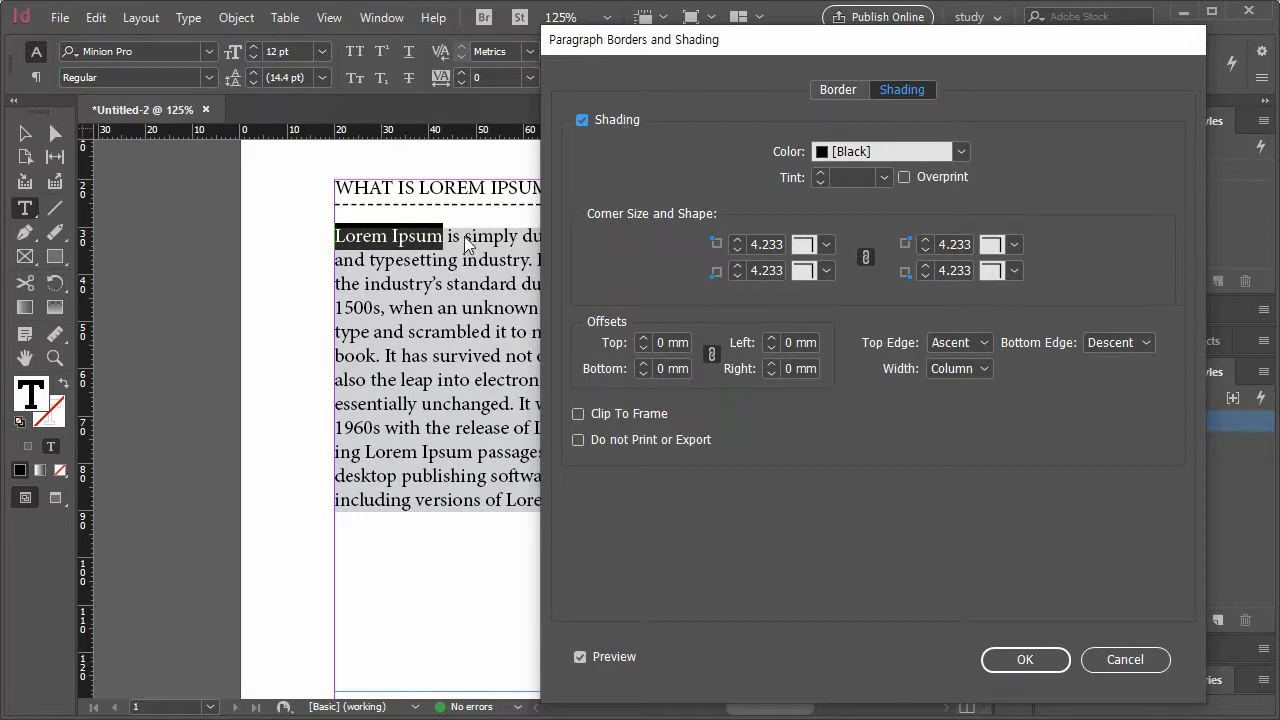
left_click(1124, 659)
- Enable paragraph shading for the heading "WHAT IS LOREM IPSUM?" in the C=100 M=0 Y=0 swatch color and apply it
left_click_drag(592, 189, 314, 186)
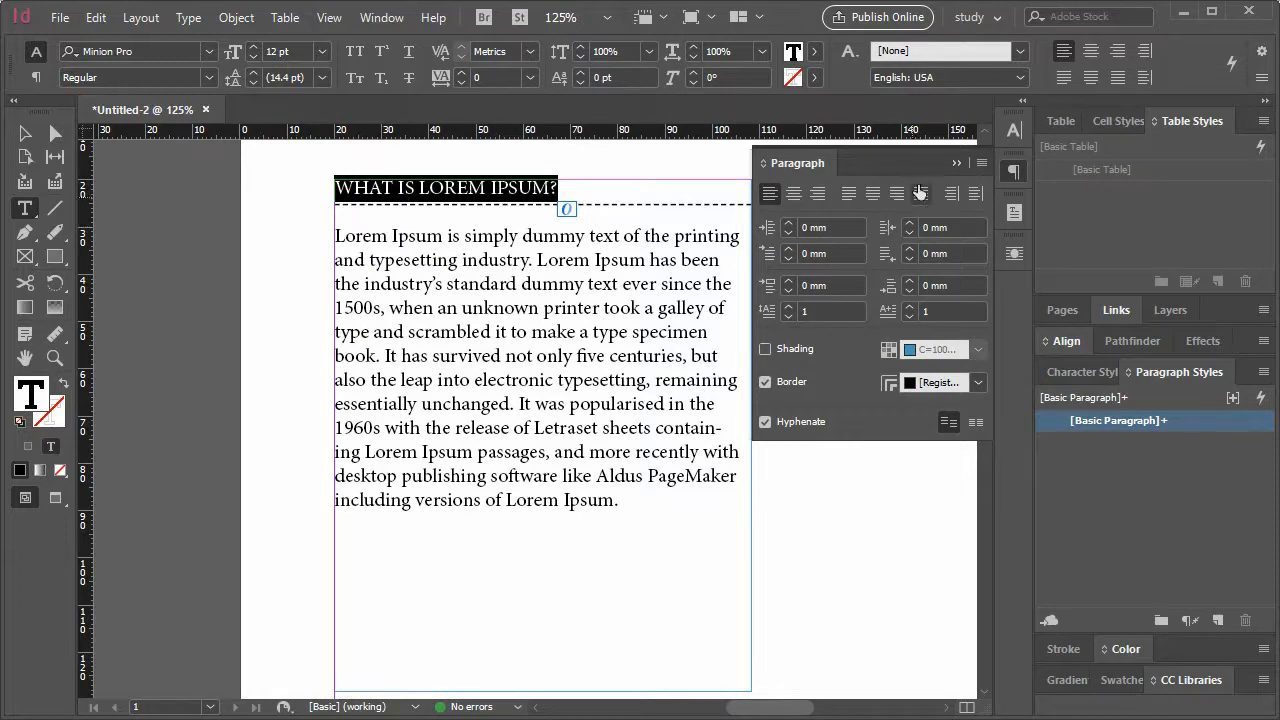
left_click(981, 164)
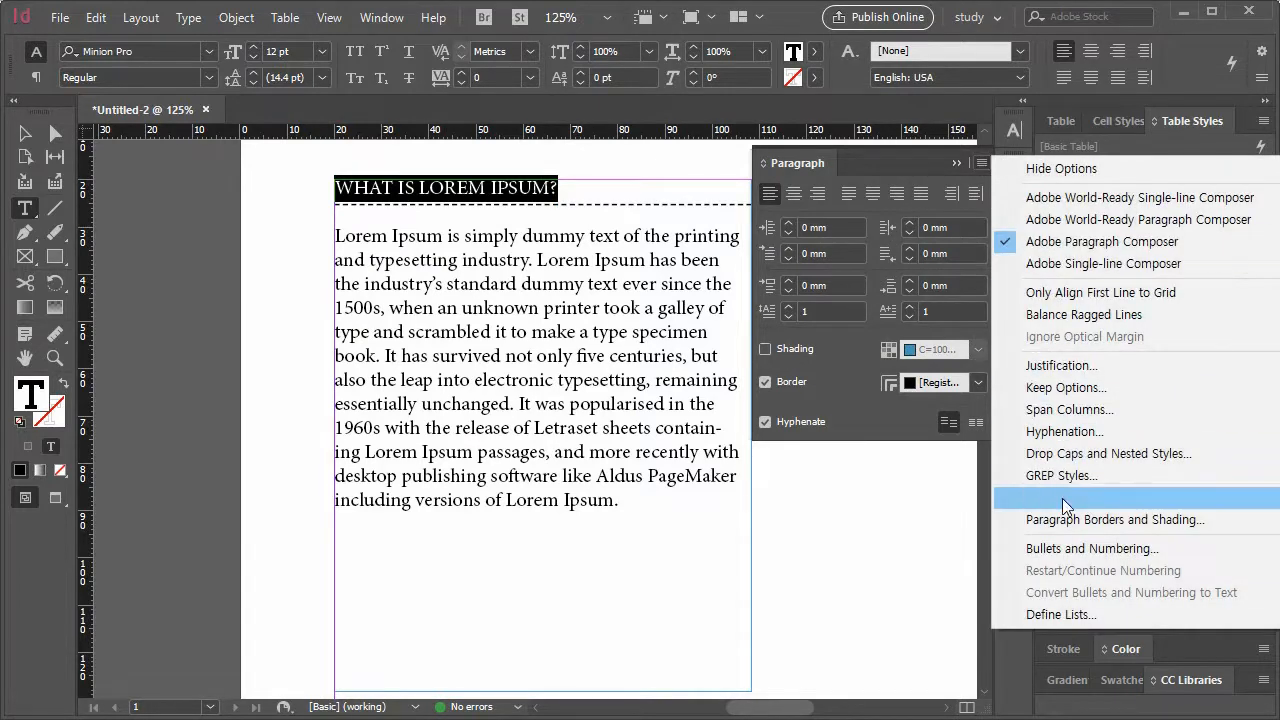
left_click(1058, 520)
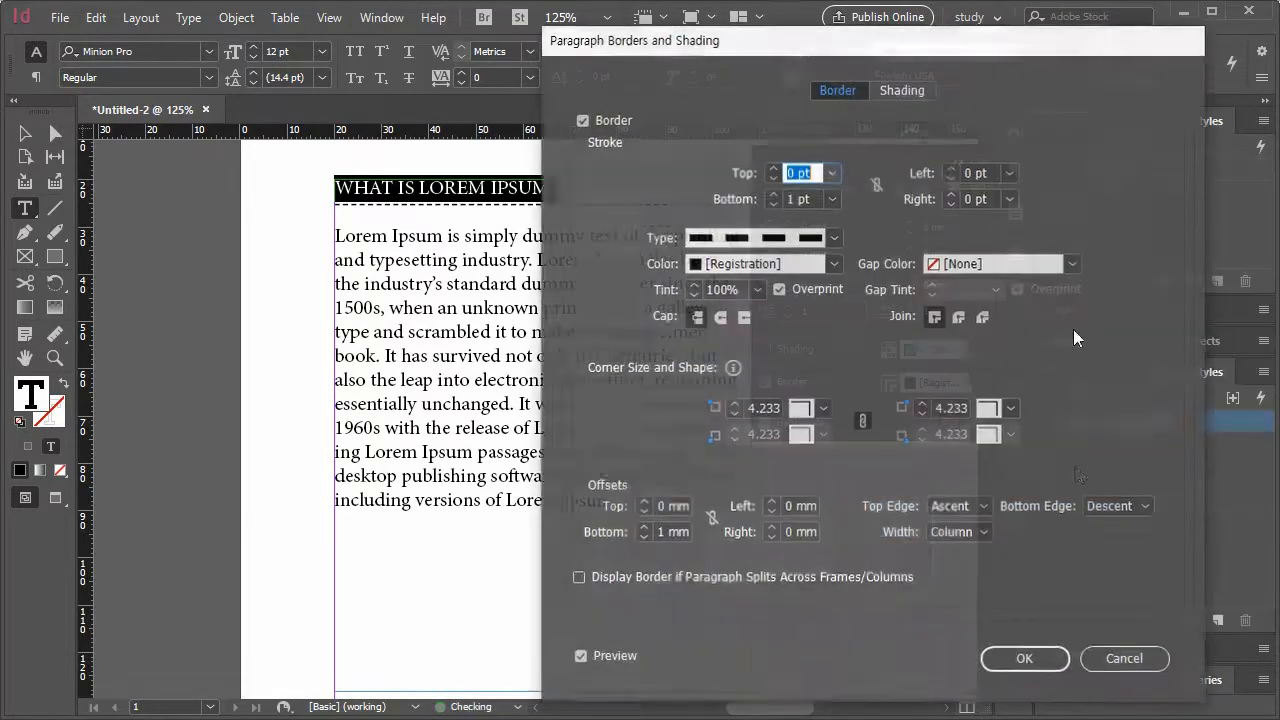
left_click(902, 90)
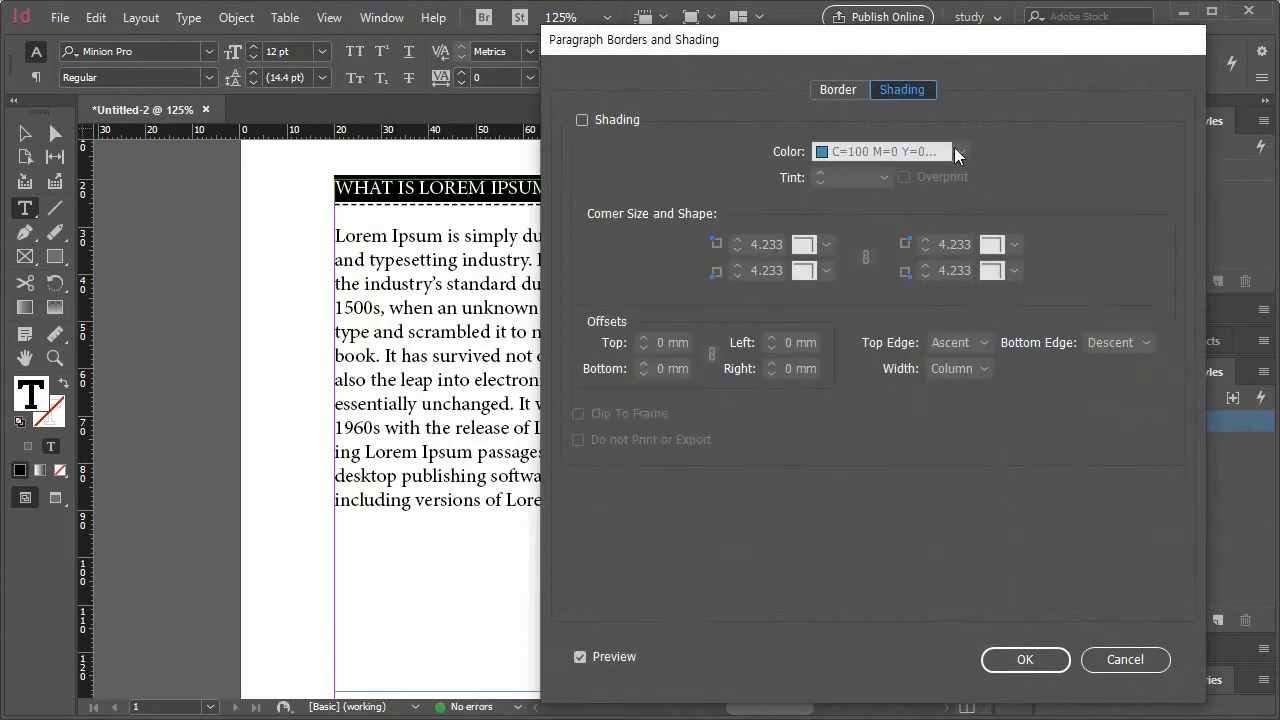
left_click(612, 119)
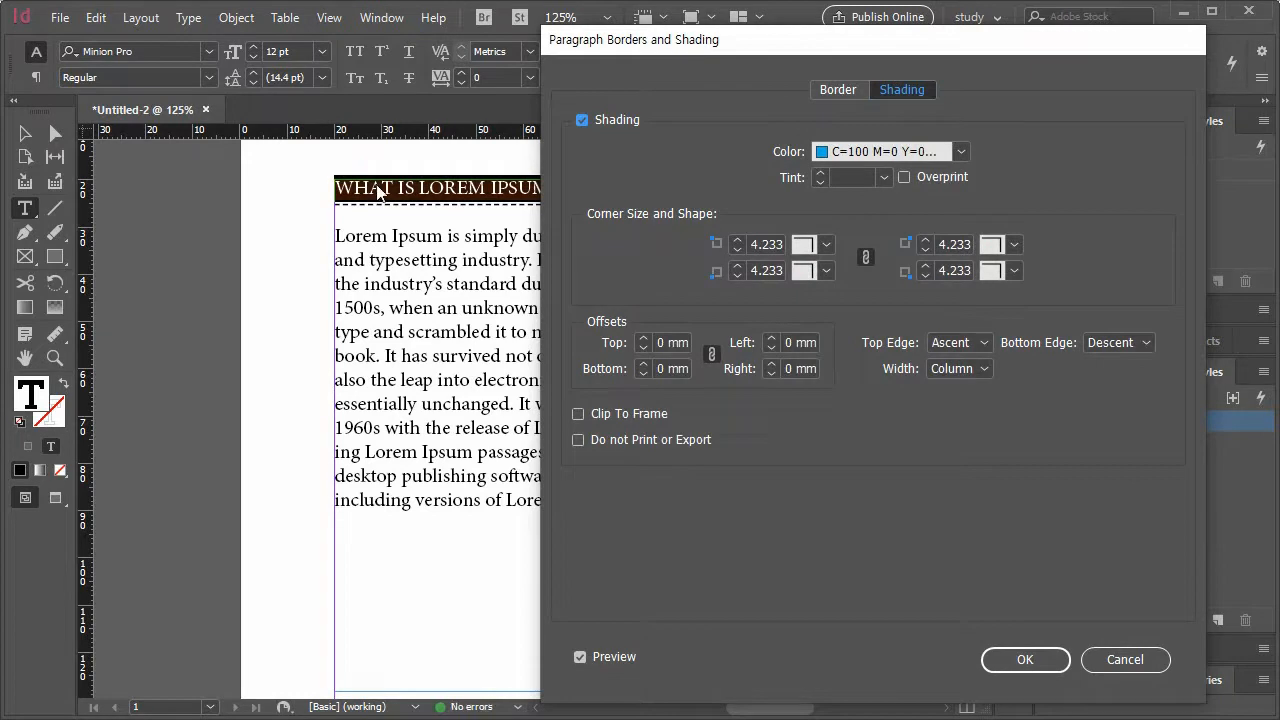
left_click(1022, 659)
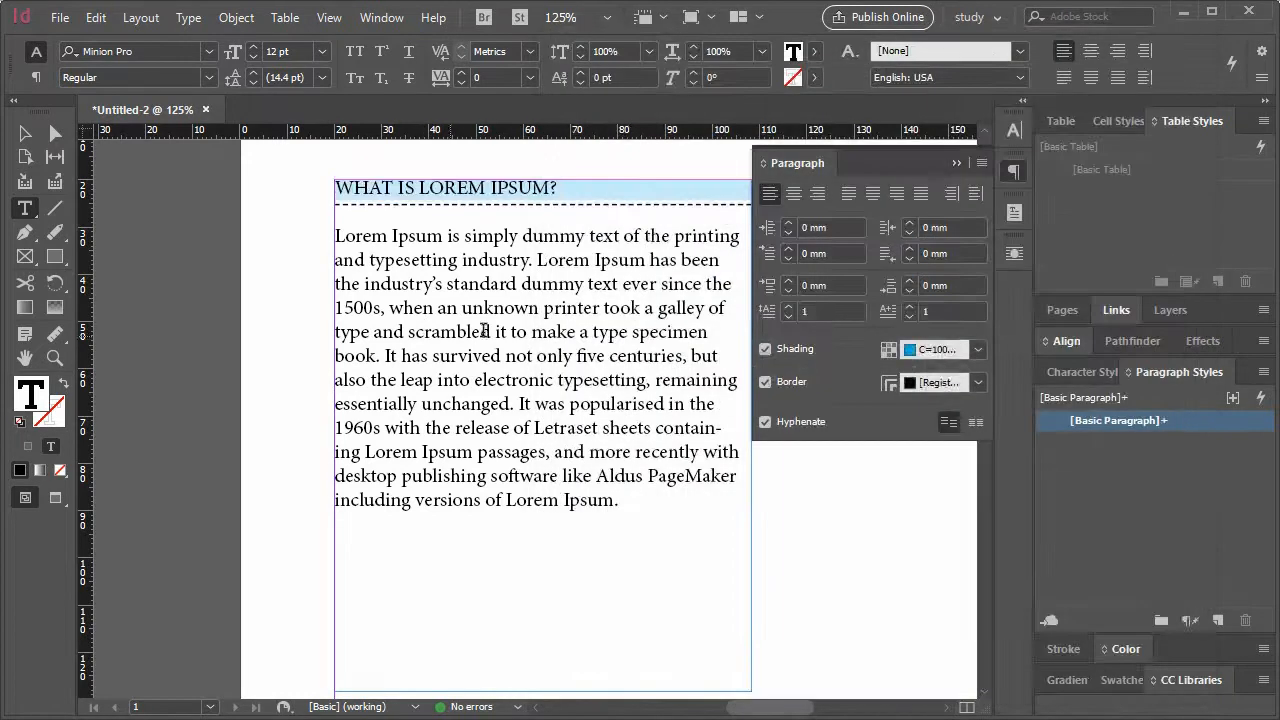
- Reopen the heading's paragraph shading settings and set the shading tint to 100%
left_click_drag(583, 191, 325, 188)
left_click(572, 195)
left_click(982, 164)
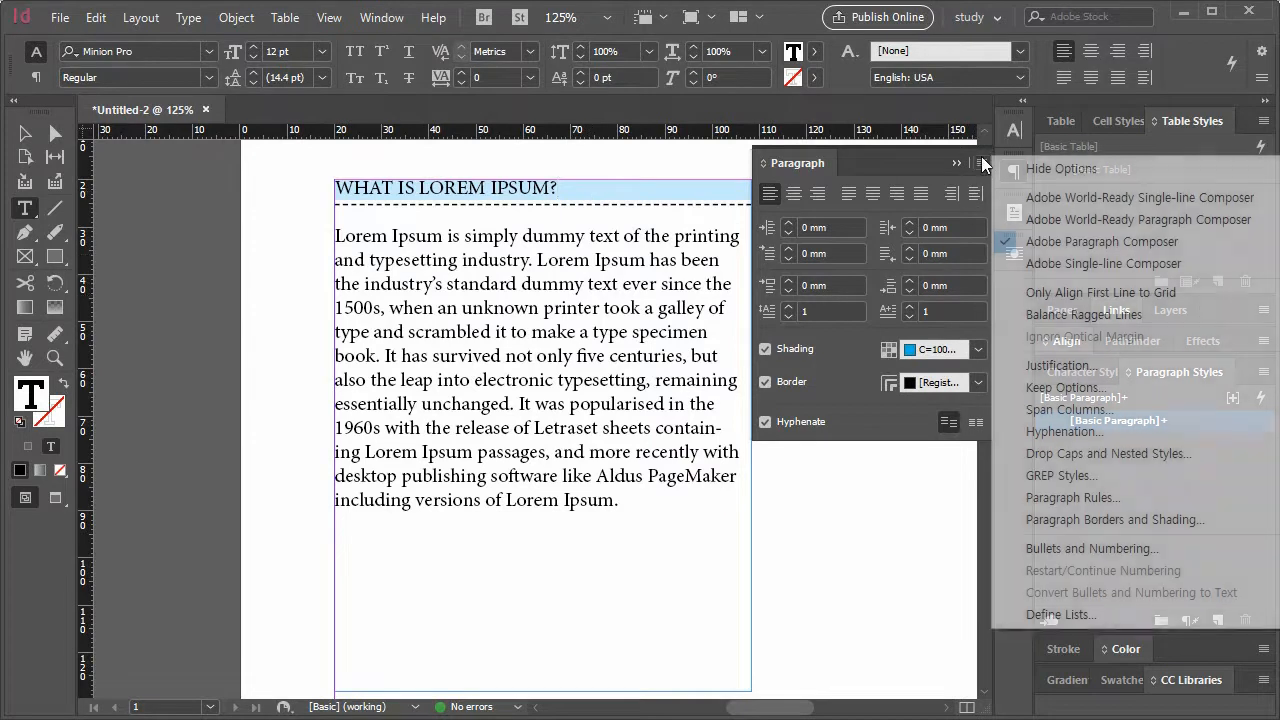
left_click(1116, 522)
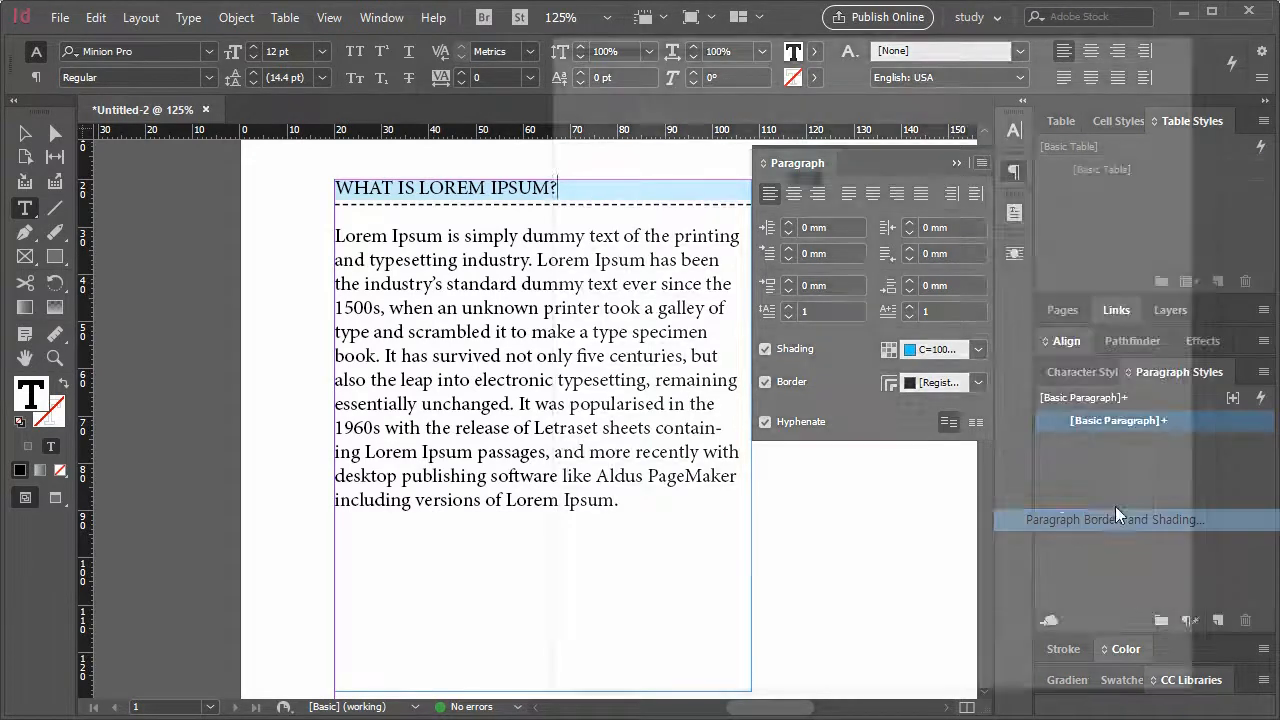
left_click(902, 96)
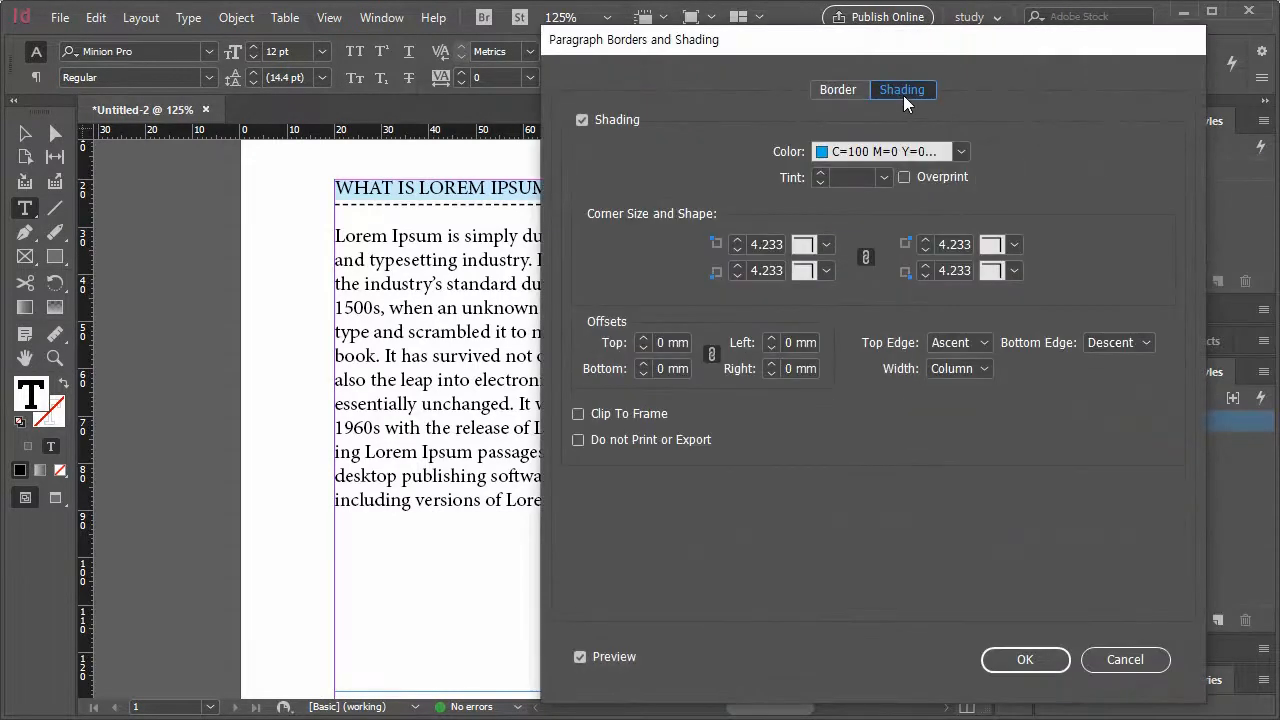
left_click(882, 177)
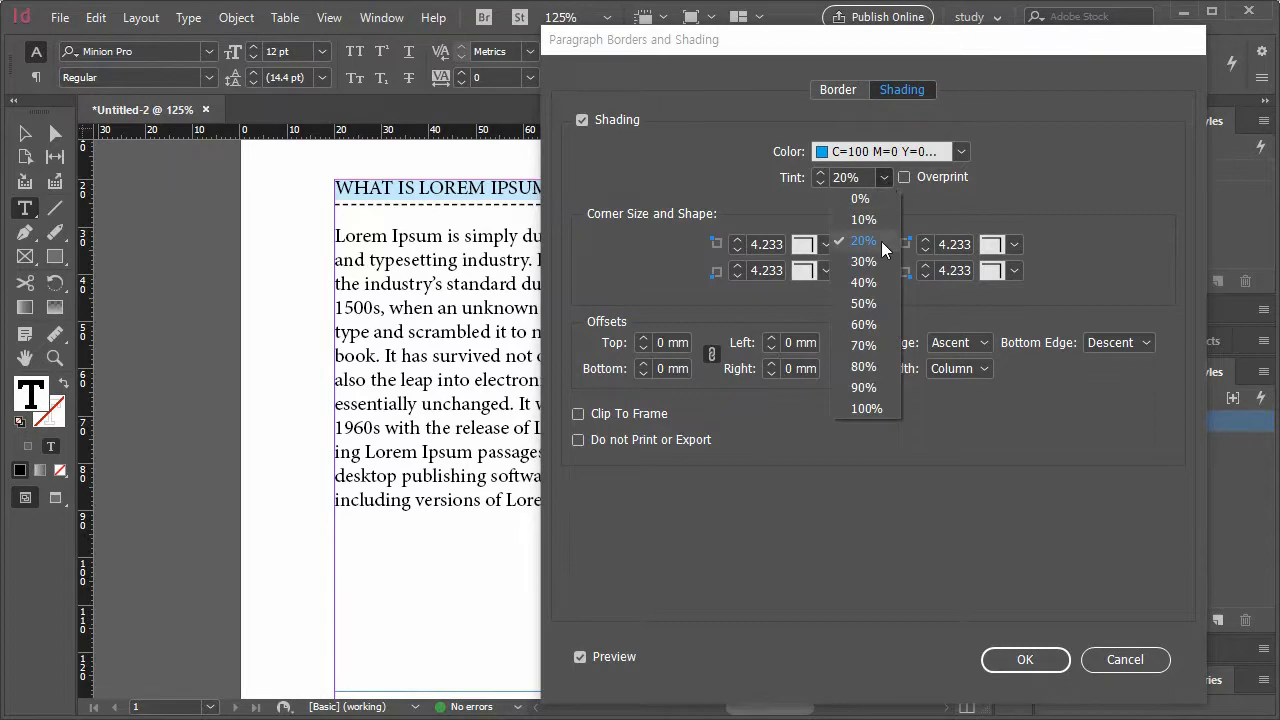
left_click(886, 408)
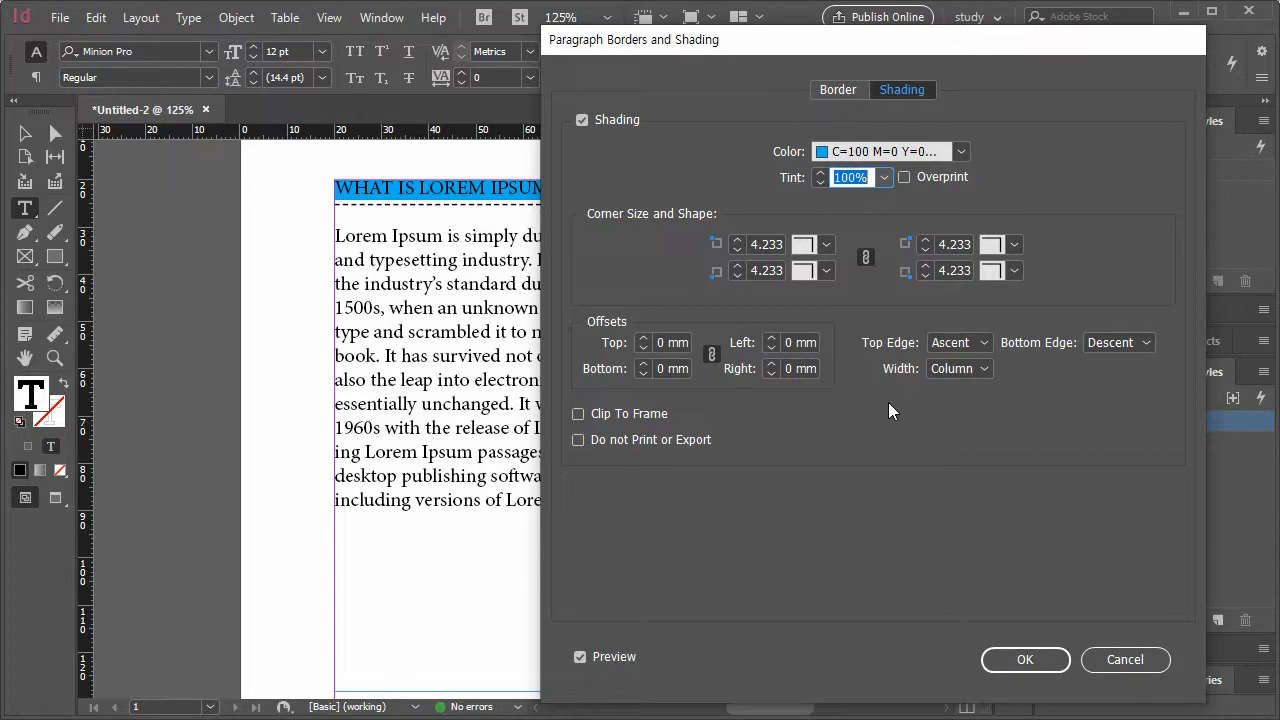
- Try Rounded, Inset and Fancy corner shapes on the heading's shading, return the corners to None, and apply the shading settings
left_click(825, 245)
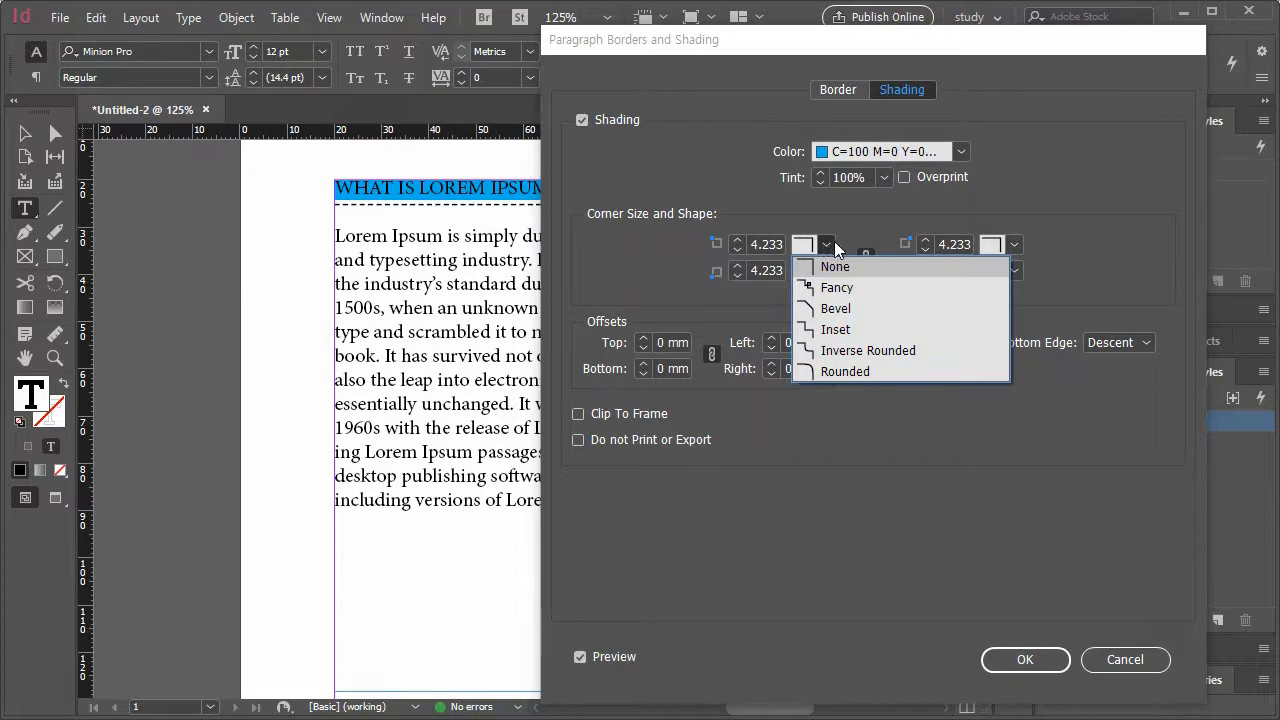
left_click(848, 371)
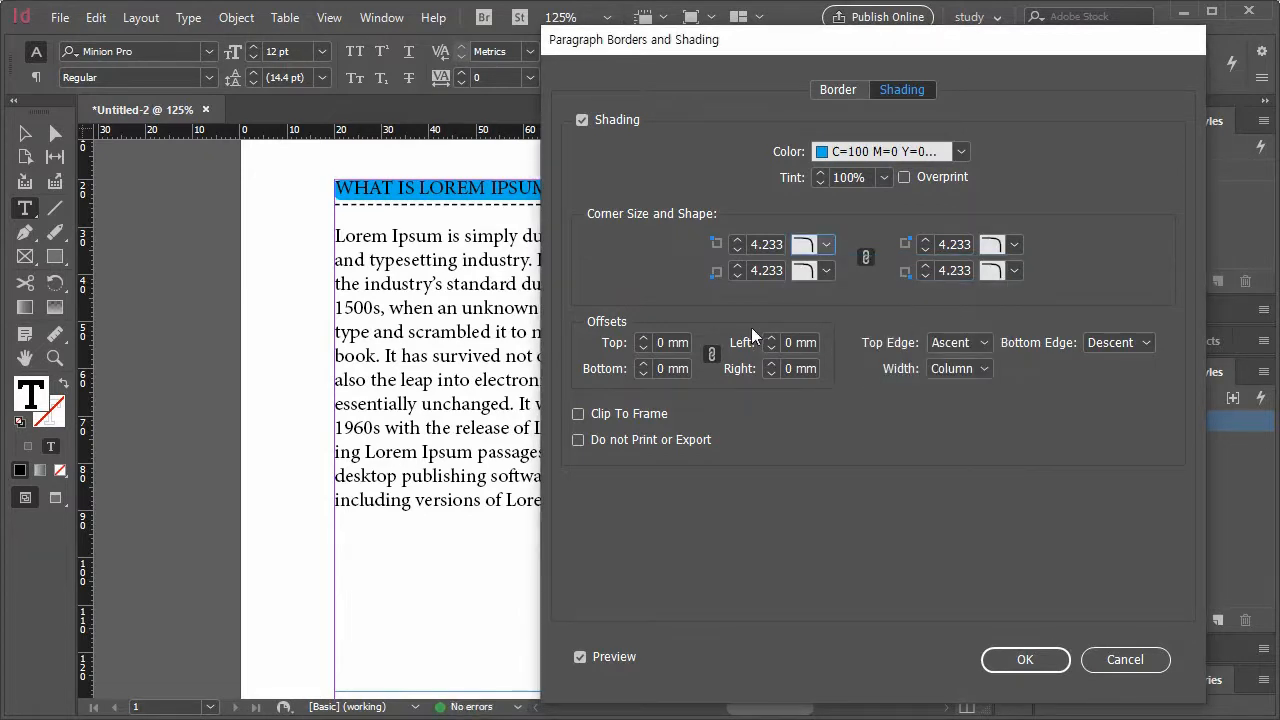
left_click(830, 243)
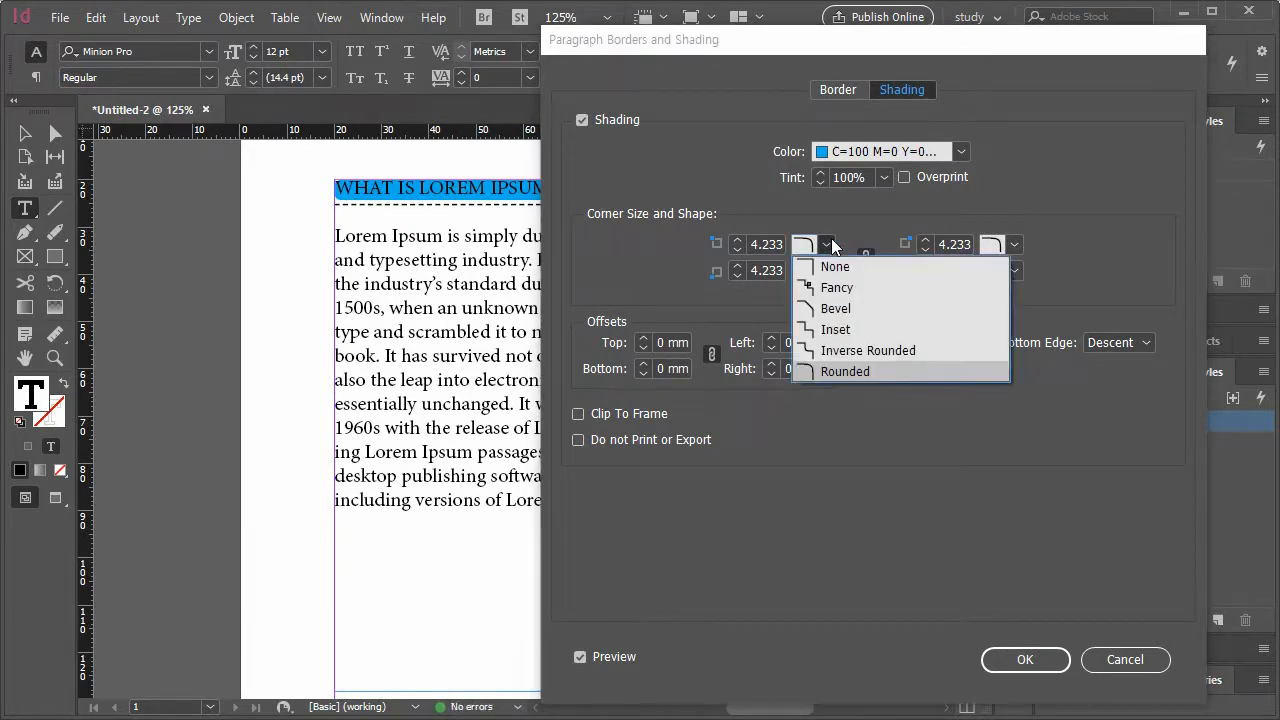
left_click(873, 329)
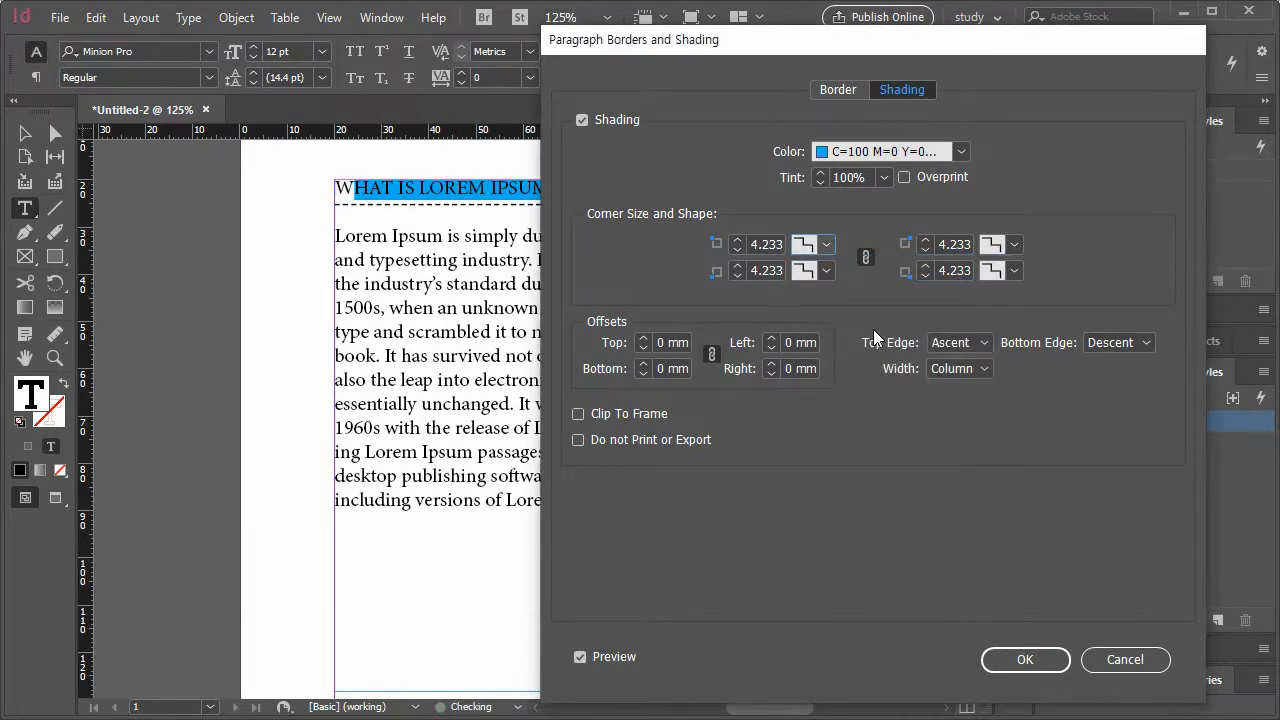
left_click(827, 245)
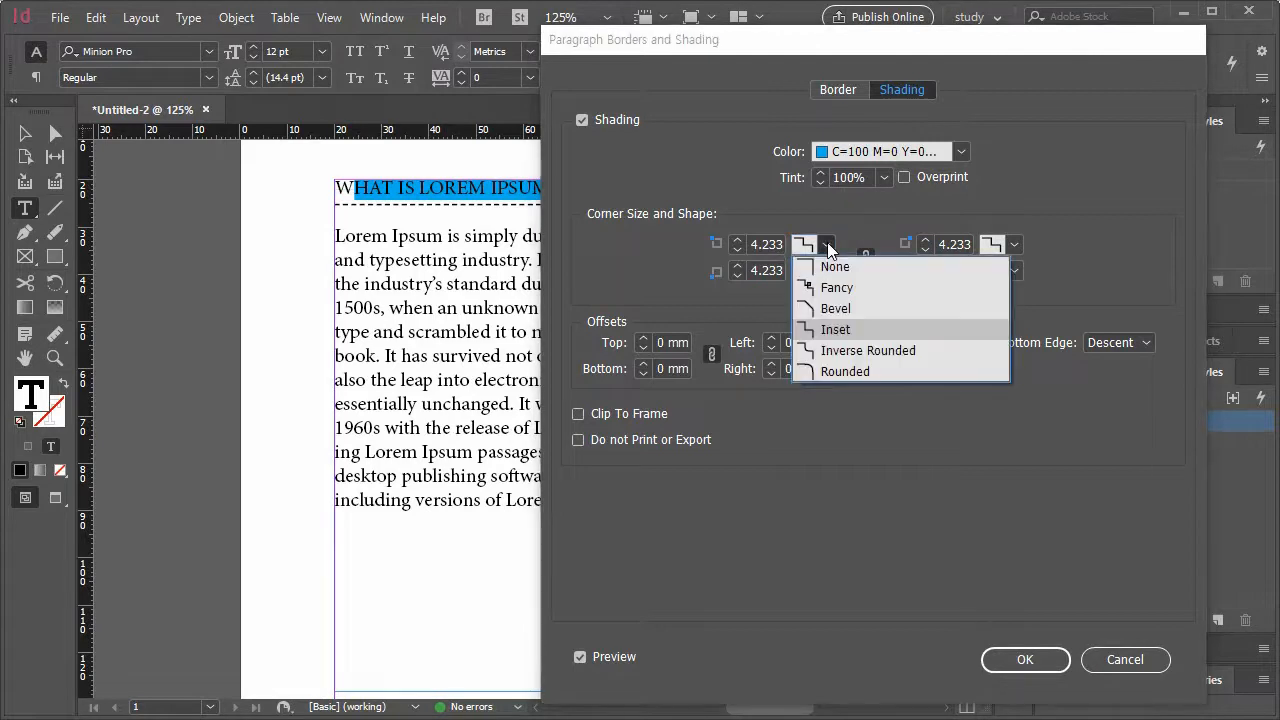
left_click(849, 287)
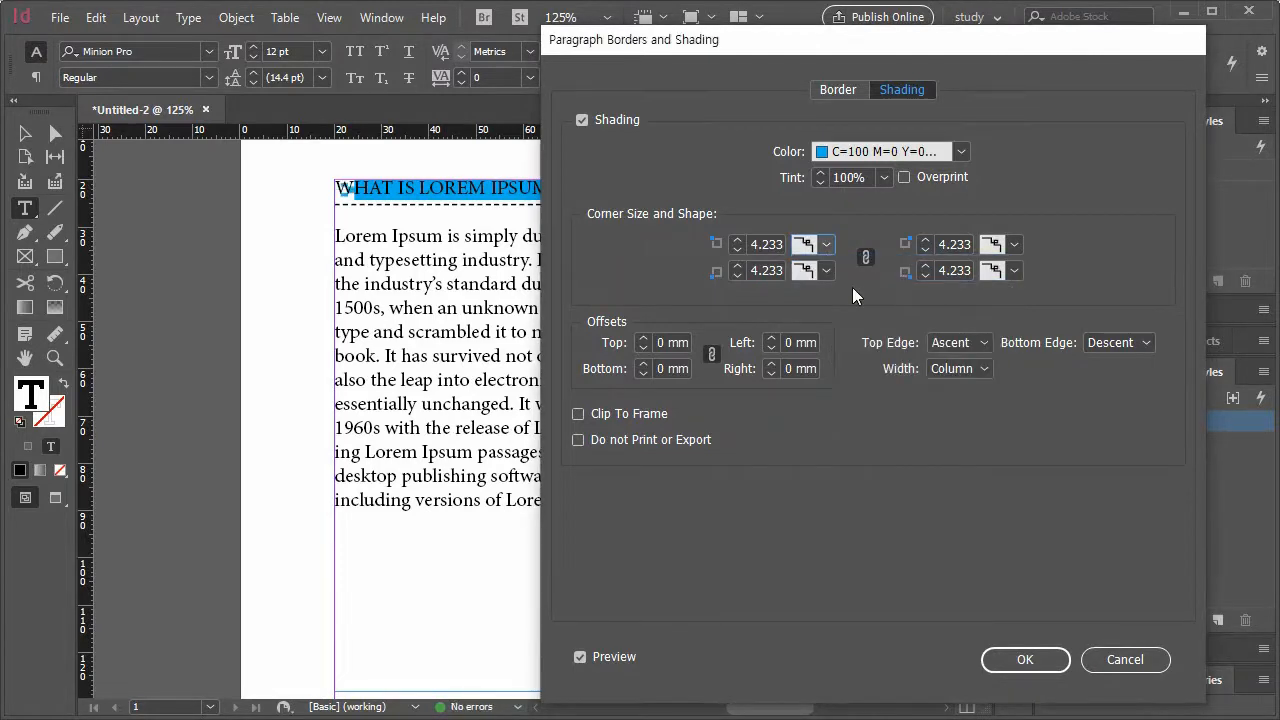
left_click(827, 245)
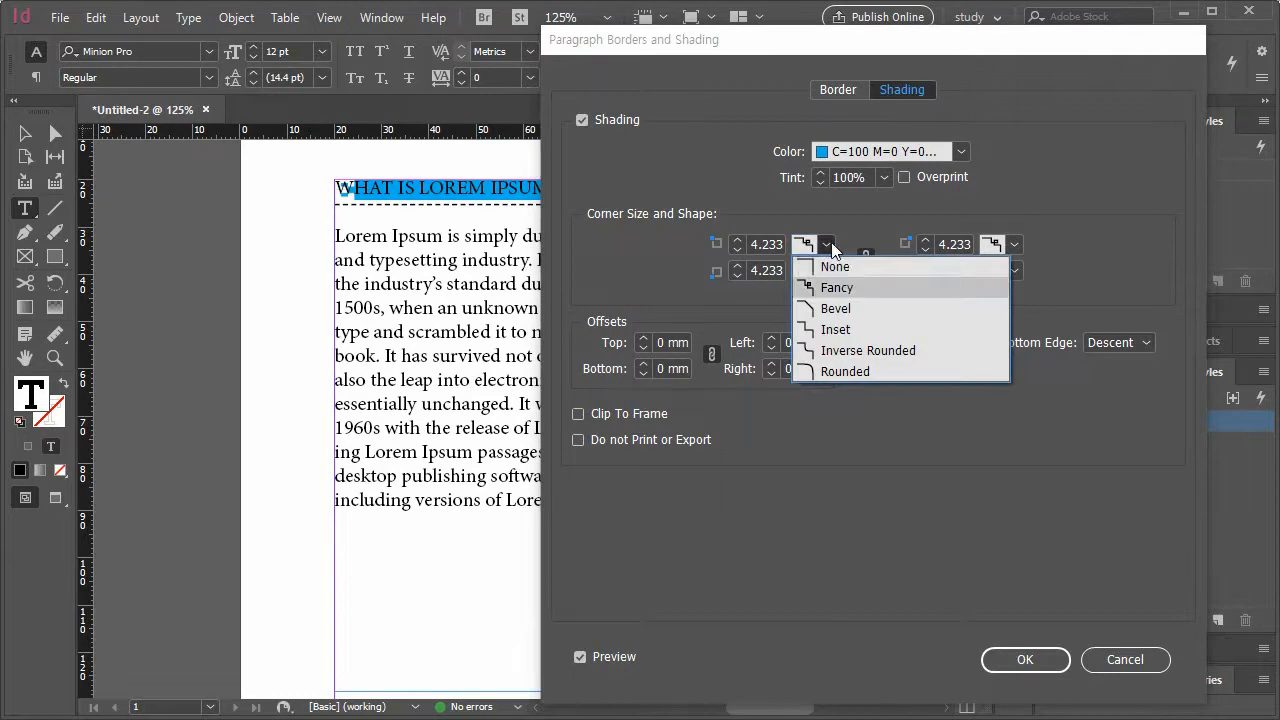
left_click(852, 266)
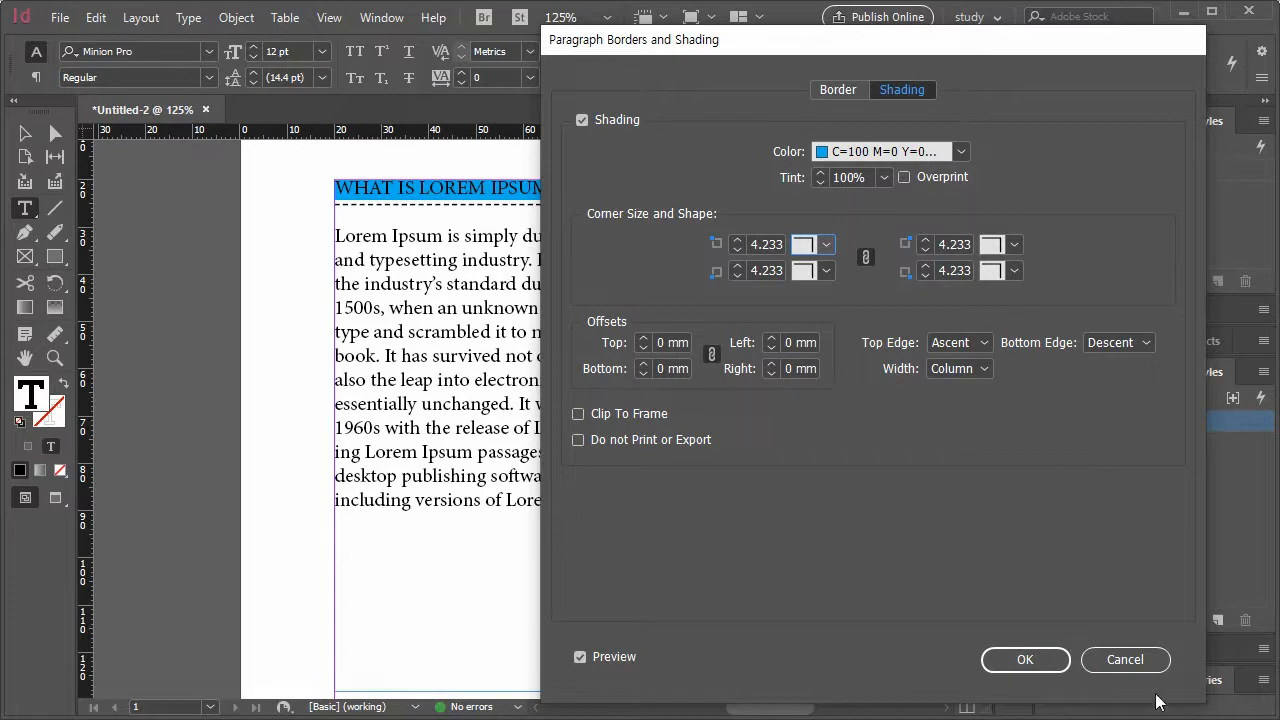
left_click(1030, 661)
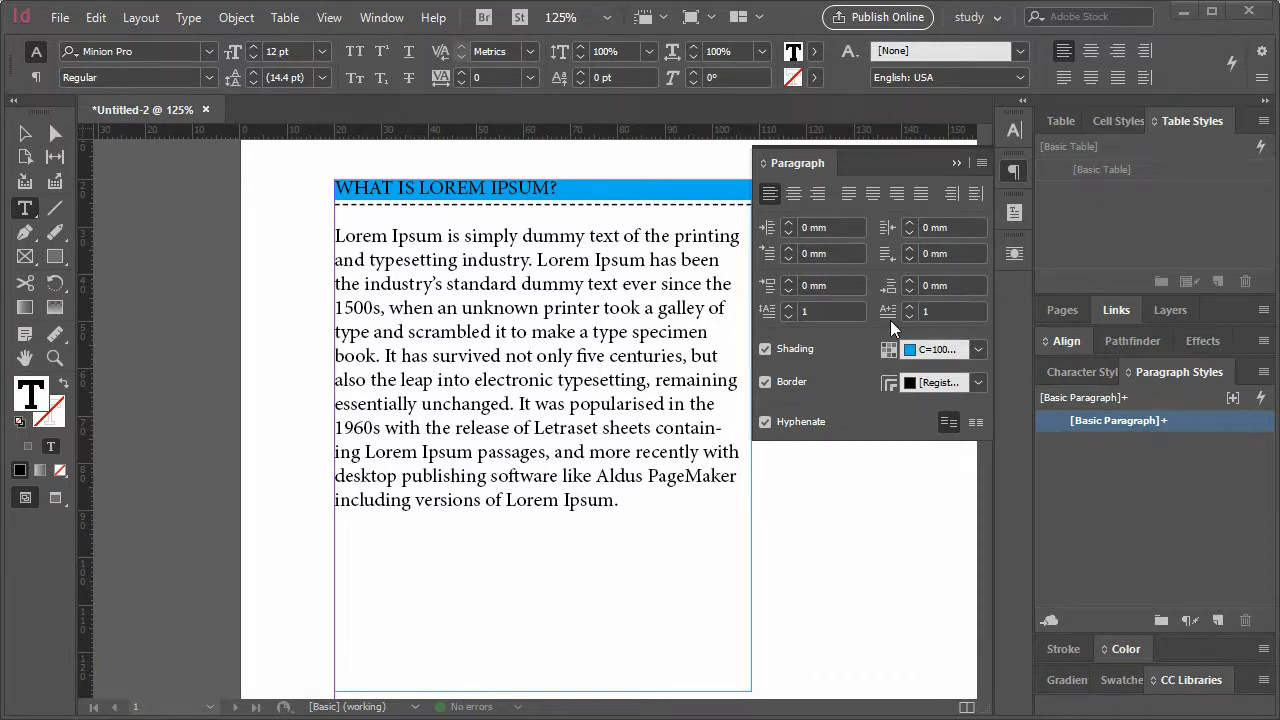
- Open the bullets and numbering settings for the heading and set the list type to Numbers
left_click(981, 163)
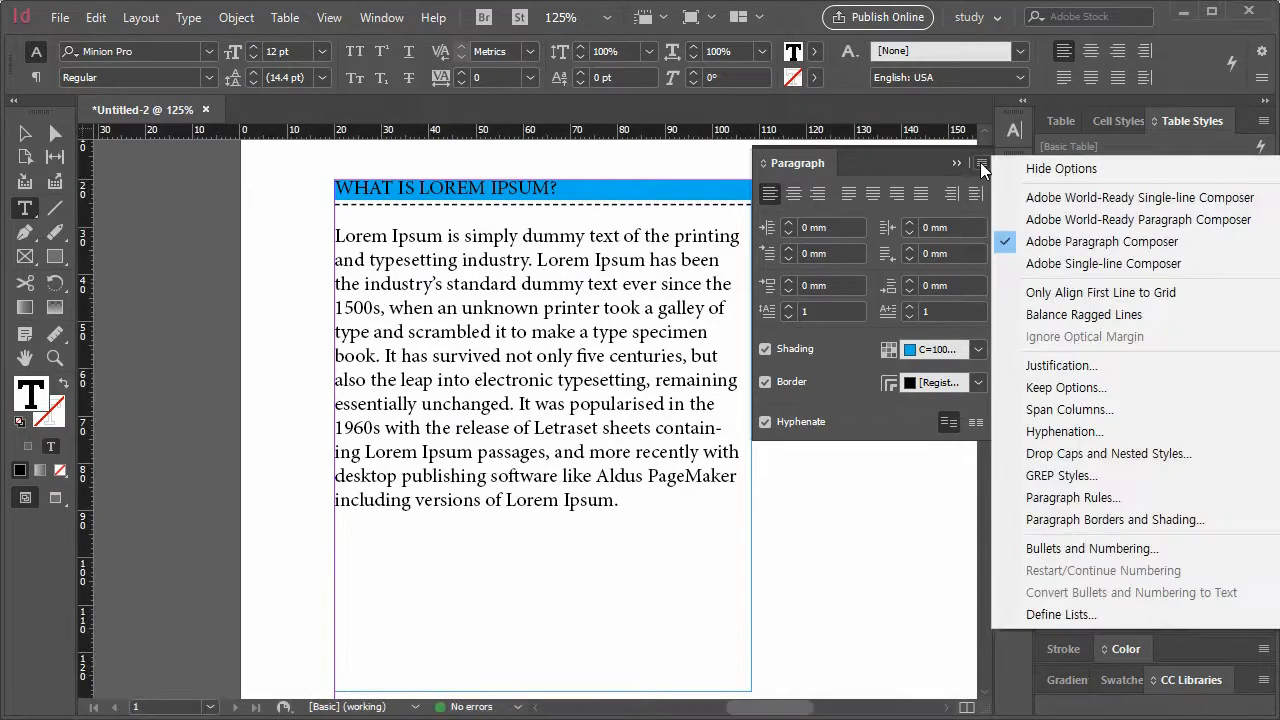
left_click(1045, 550)
left_click_drag(990, 434, 1081, 89)
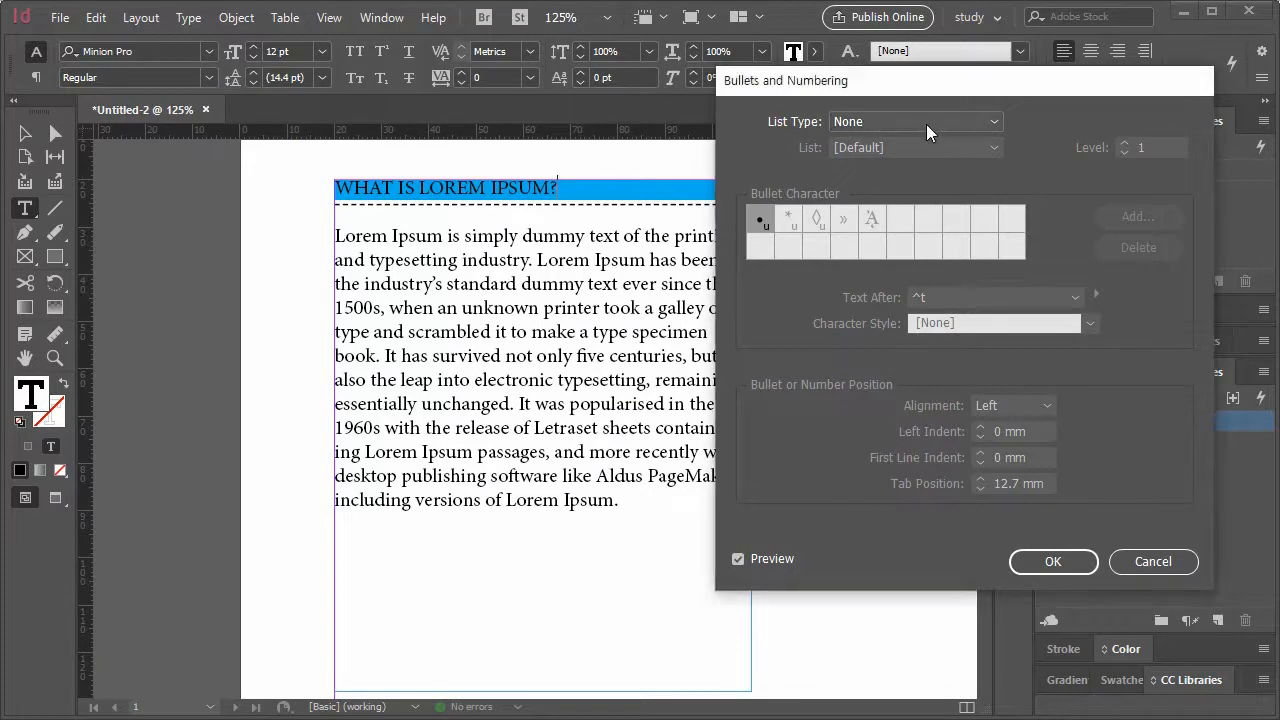
left_click(926, 122)
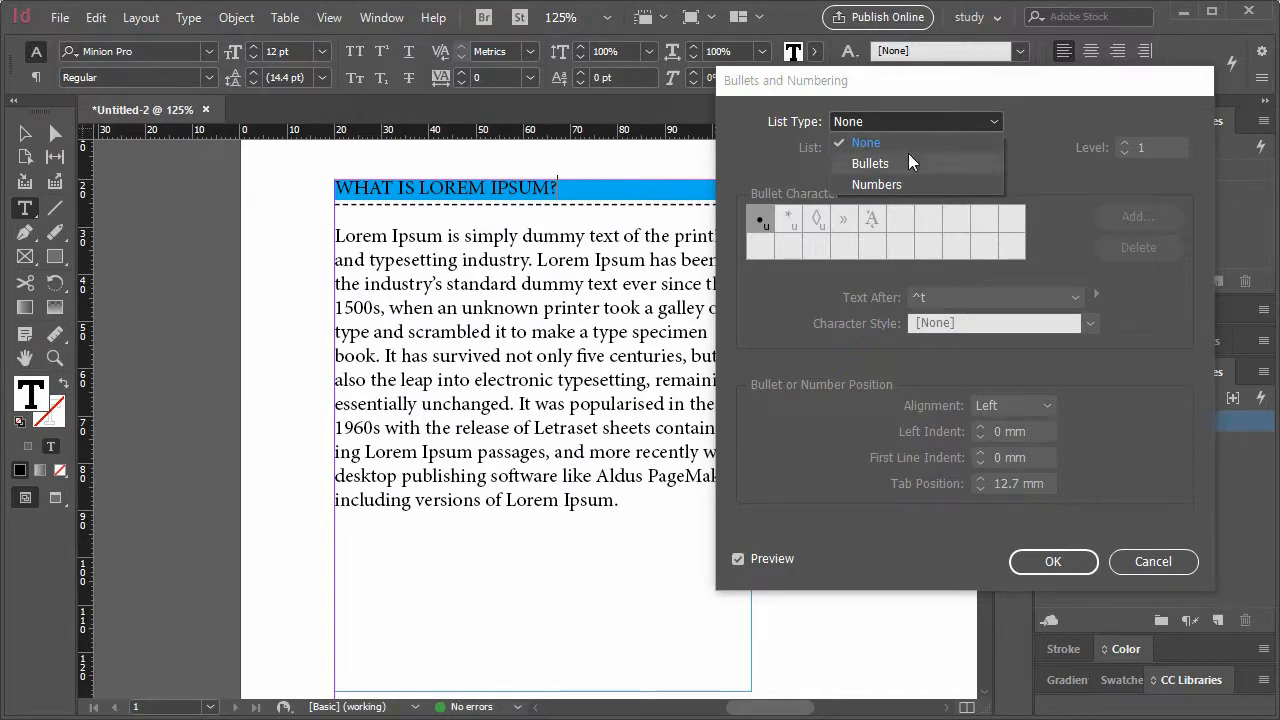
left_click(912, 183)
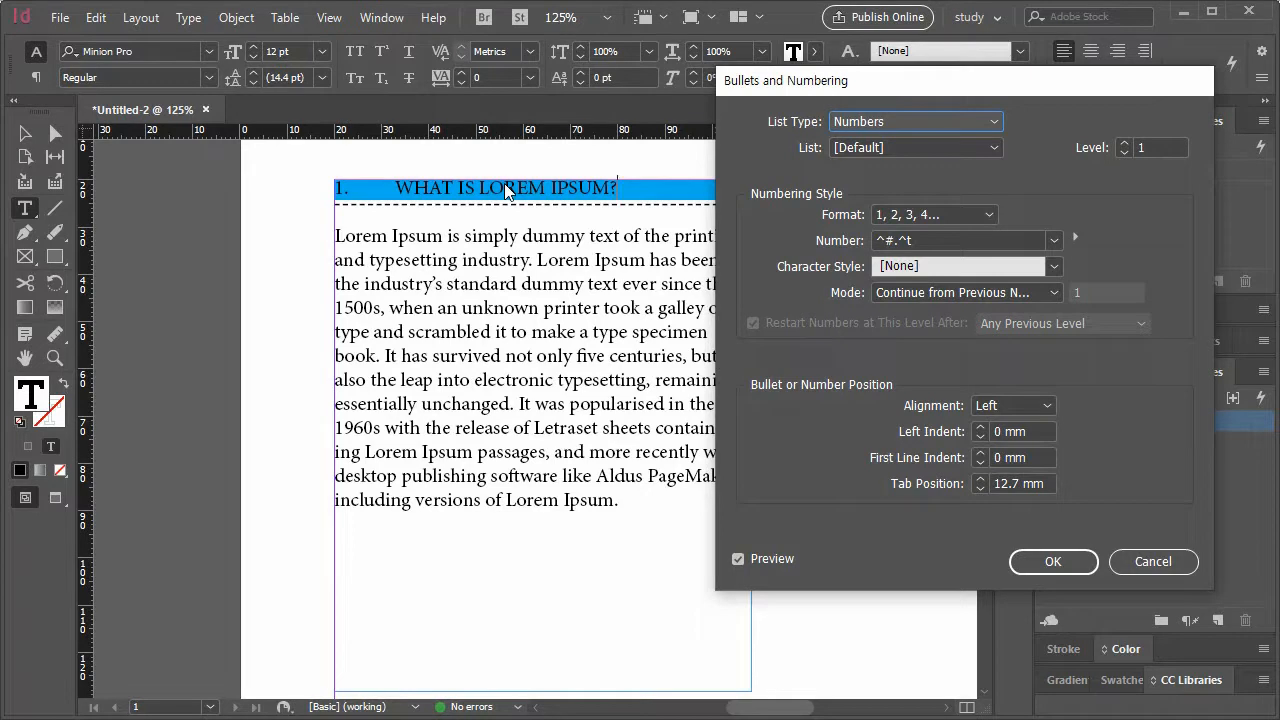
- Try Bullets as the heading's list type with the asterisk and lozenge characters, and return the list type to Numbers
left_click(906, 120)
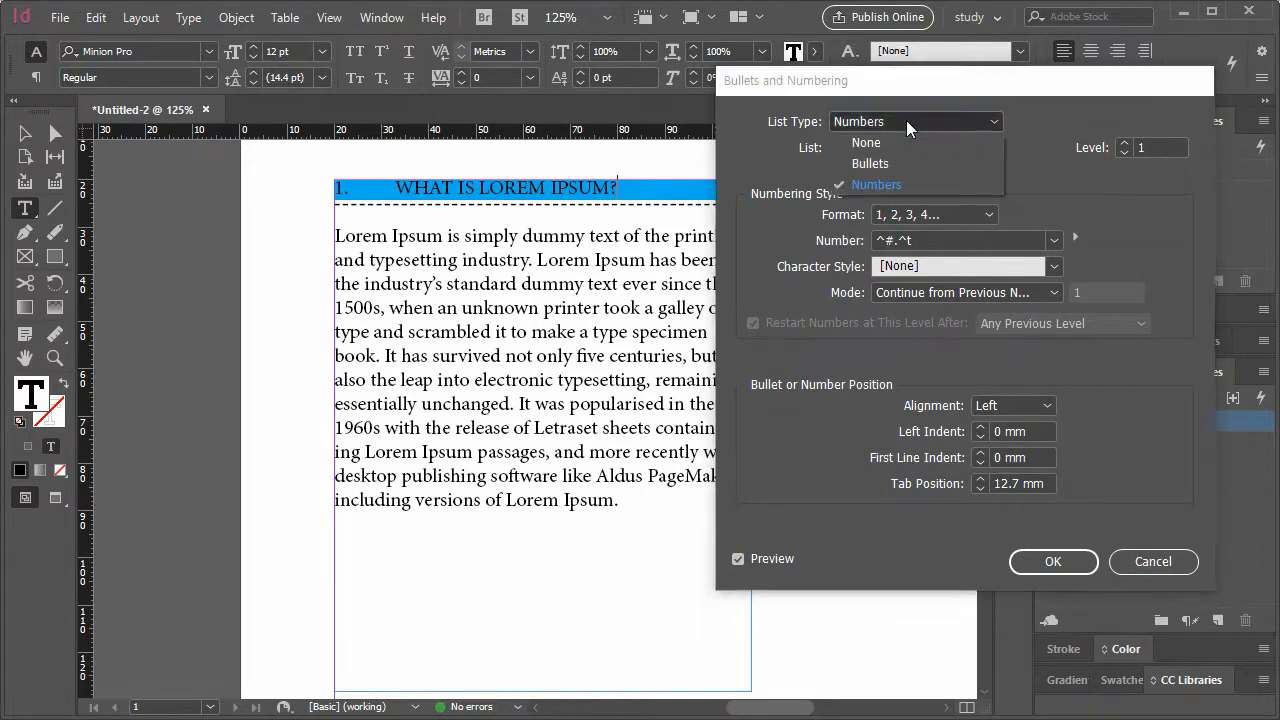
left_click(905, 162)
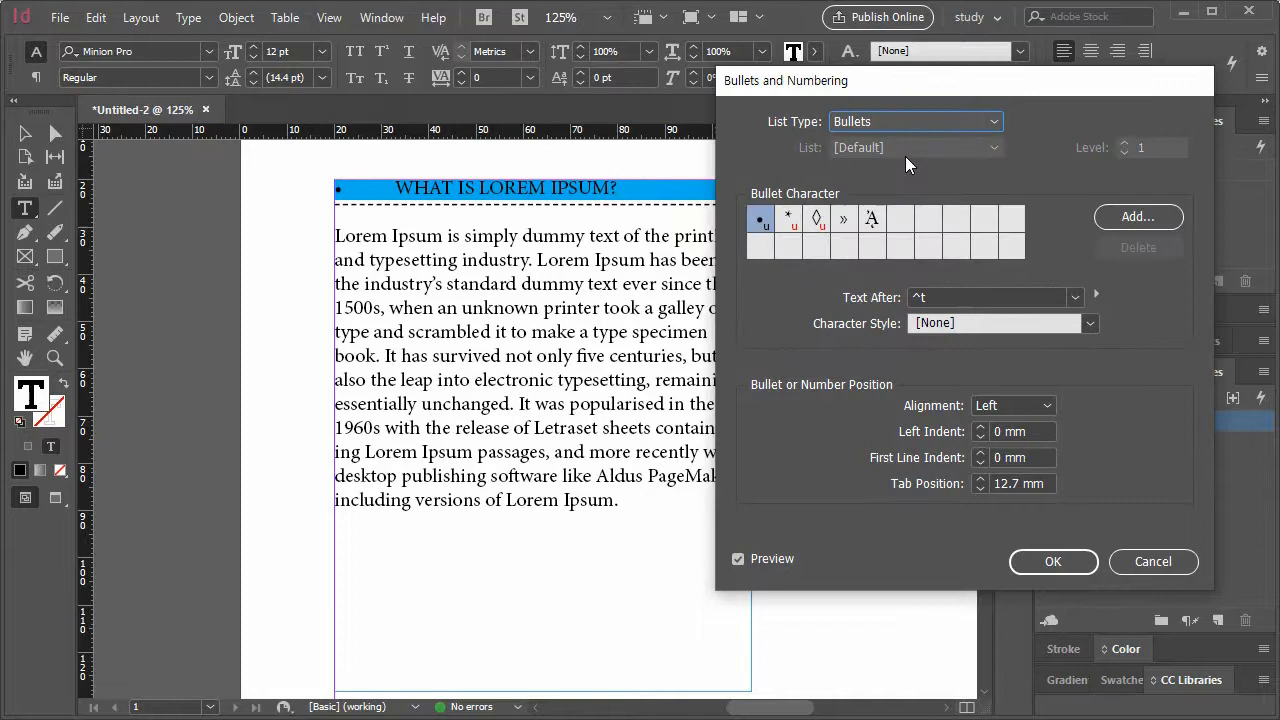
left_click(787, 220)
left_click(815, 220)
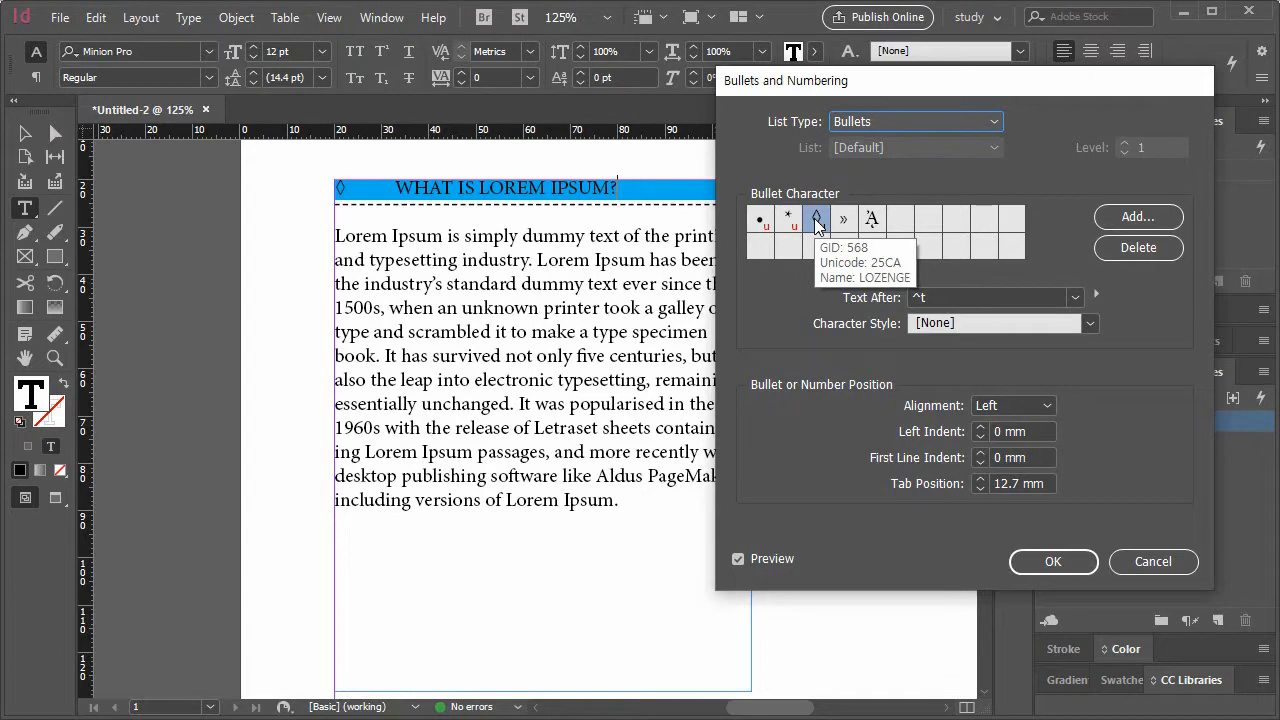
left_click(888, 122)
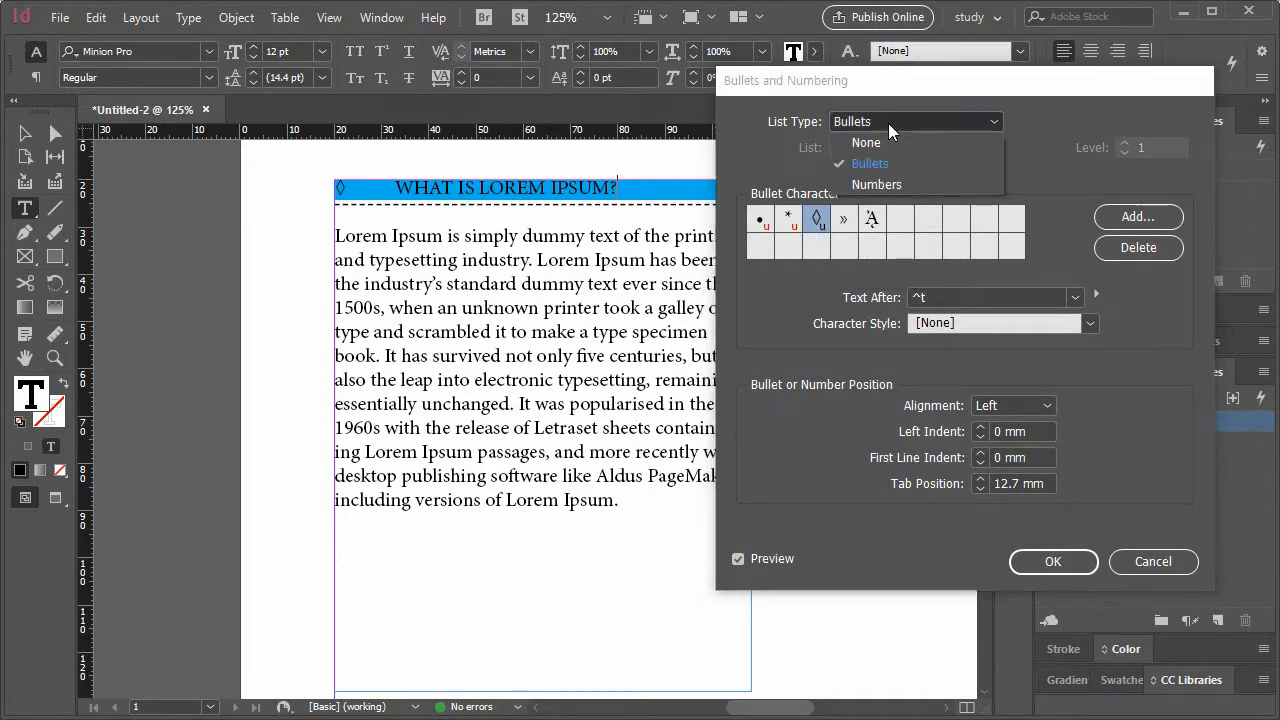
left_click(904, 183)
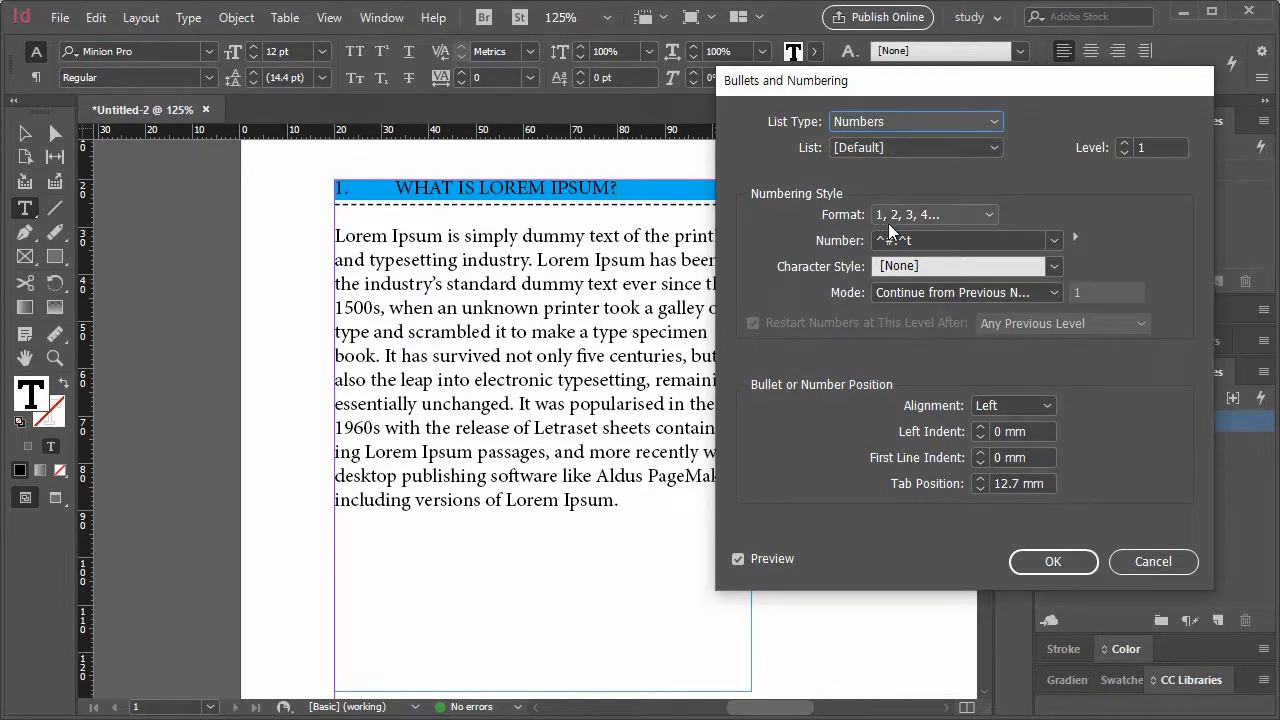
- Try the 01,02,03... numbering format on the heading and switch it to I, II, III, IV..
left_click(950, 215)
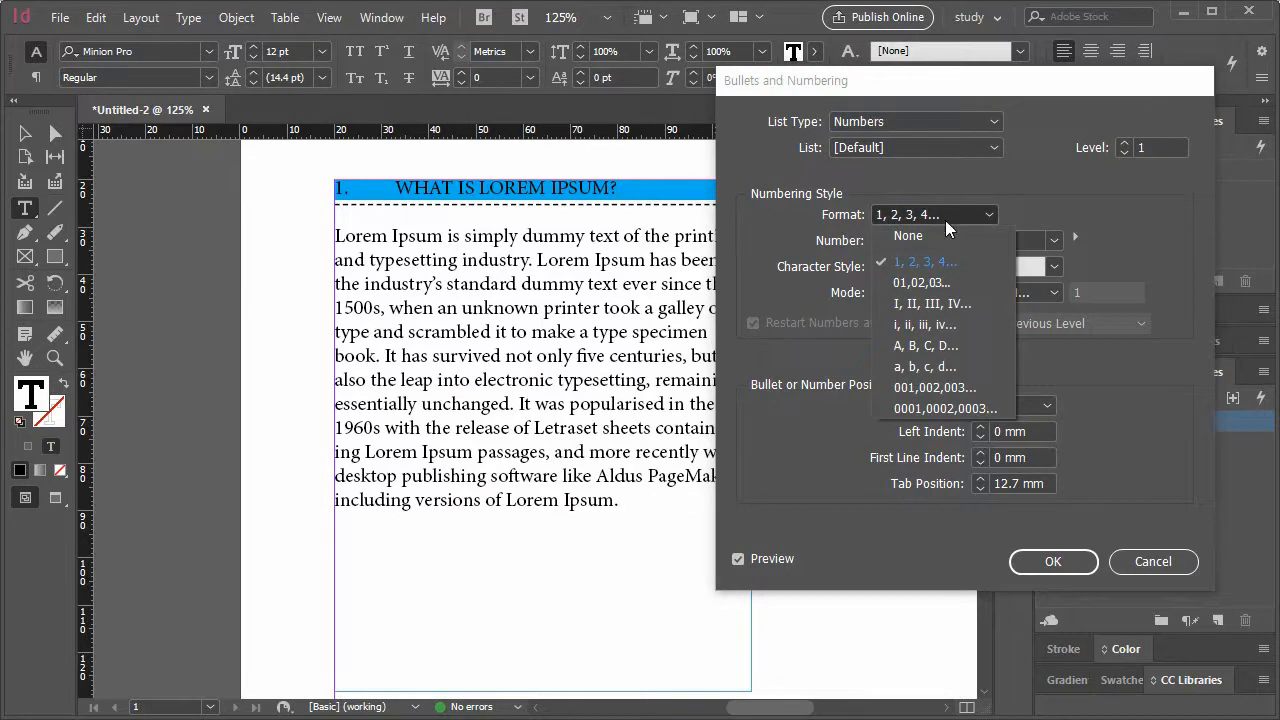
left_click(945, 281)
left_click(933, 212)
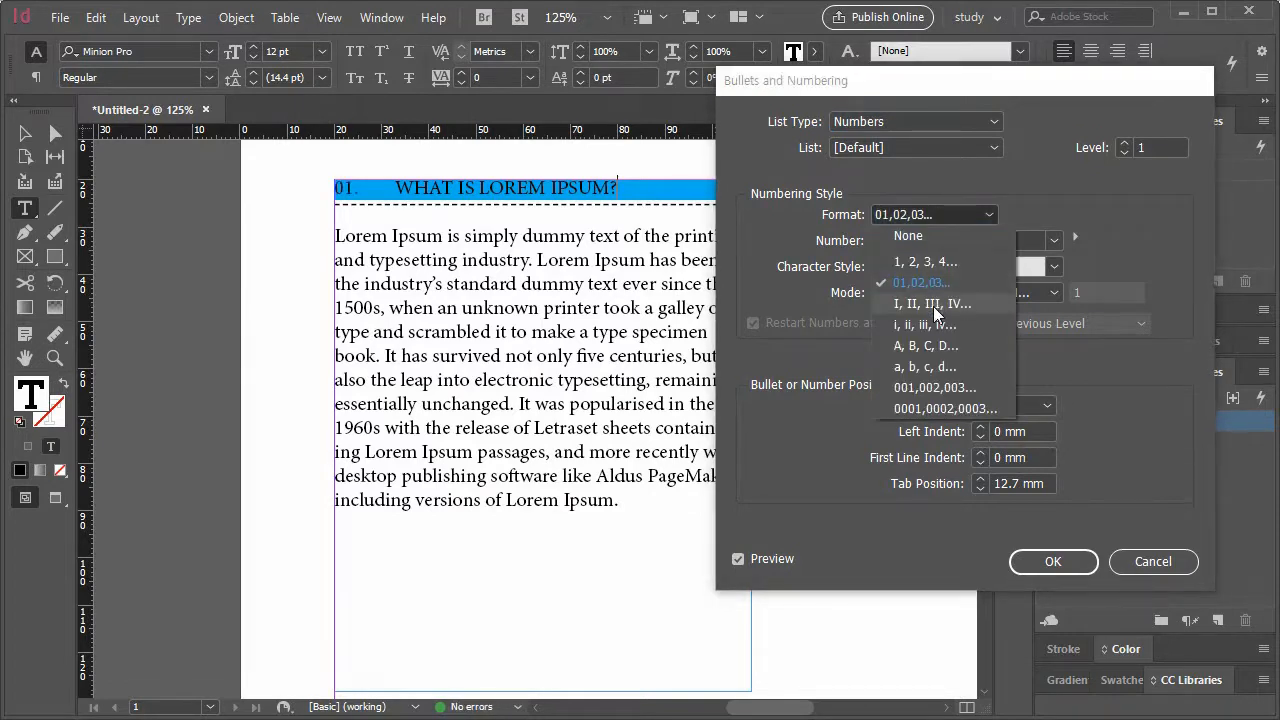
left_click(935, 305)
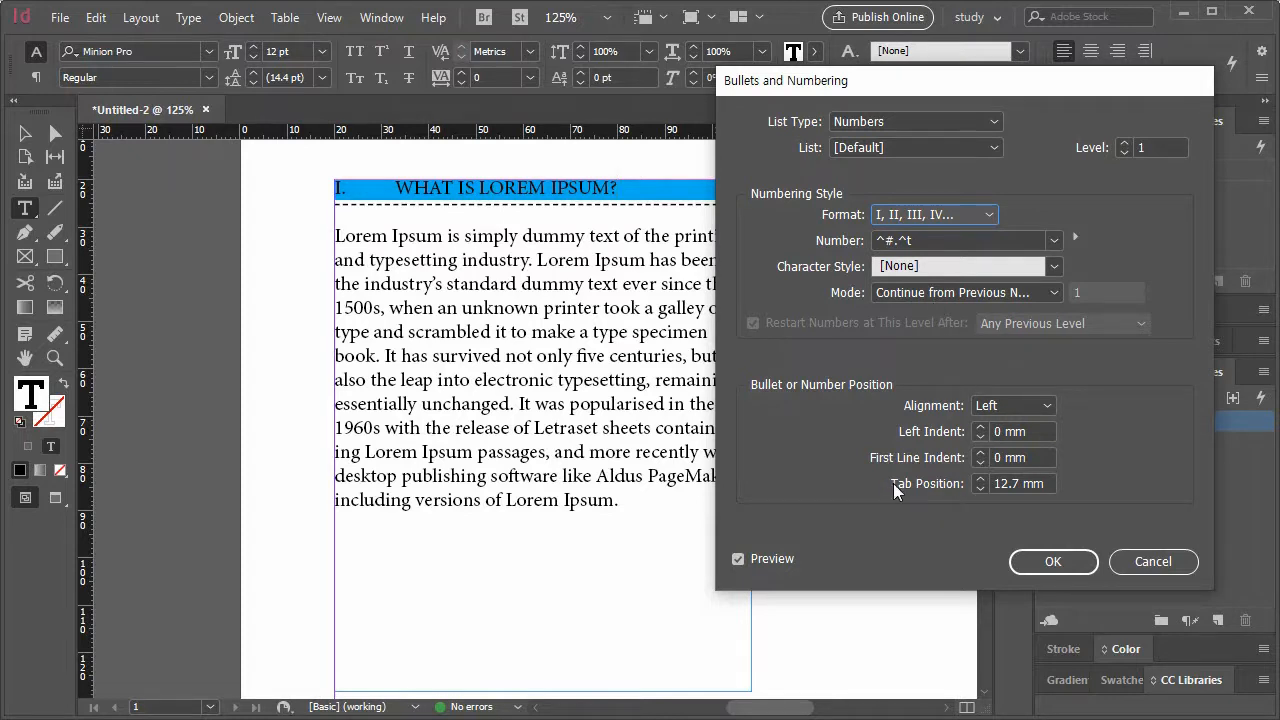
- Reduce the tab position of the heading's number to 5 mm
left_click(984, 486)
left_click(985, 486)
left_click(985, 486)
left_click(985, 486)
left_click(985, 486)
left_click(985, 486)
left_click(987, 487)
left_click(987, 487)
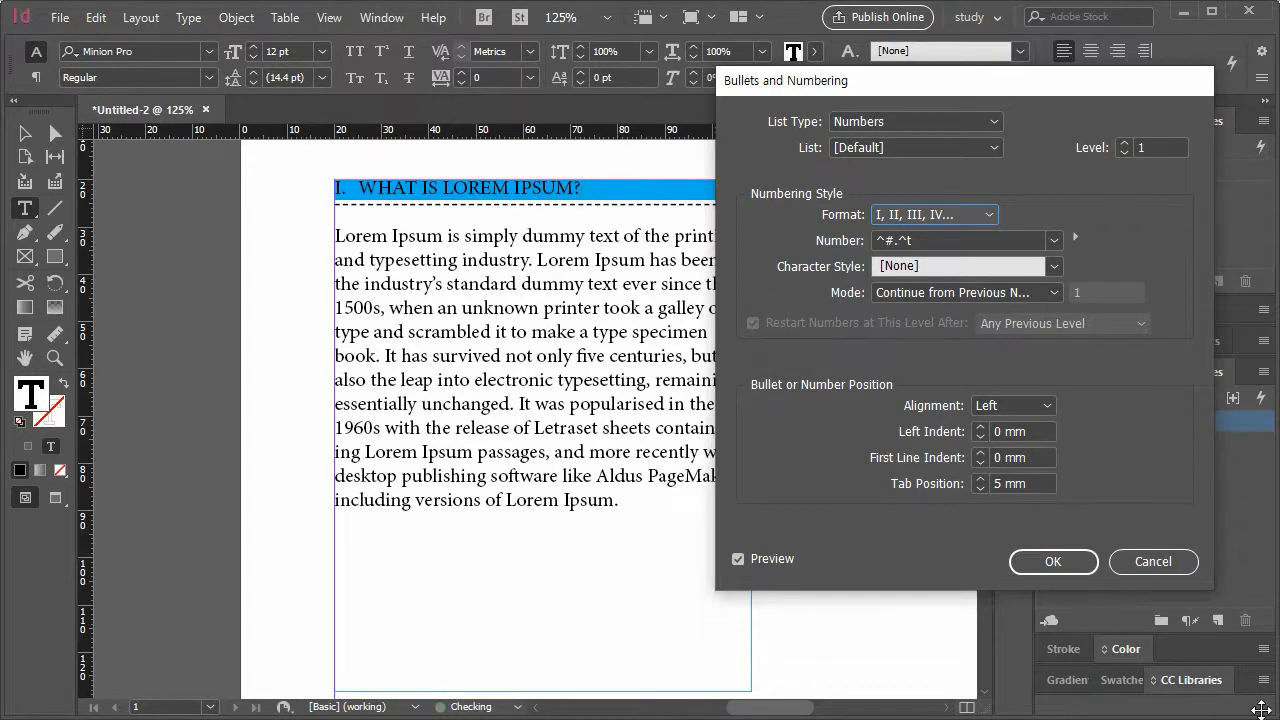
- Try Bullets as the heading's list type and discard the bullets and numbering settings
left_click(921, 117)
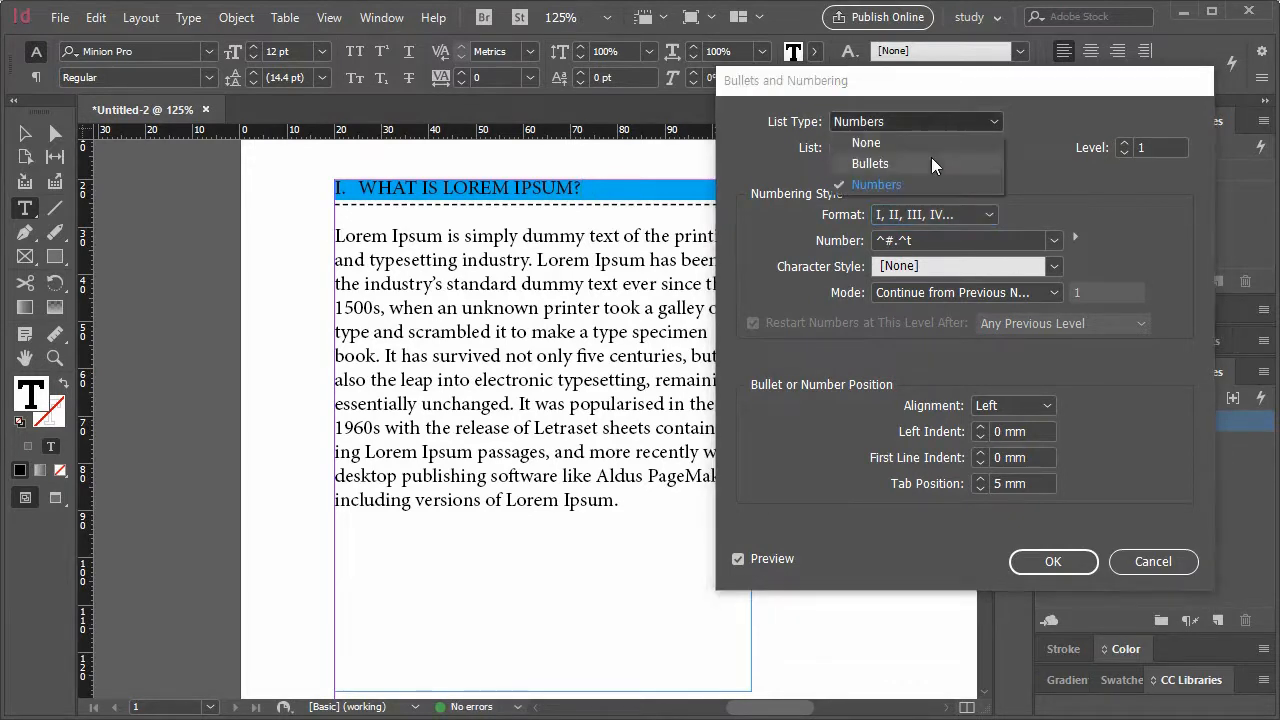
left_click(931, 157)
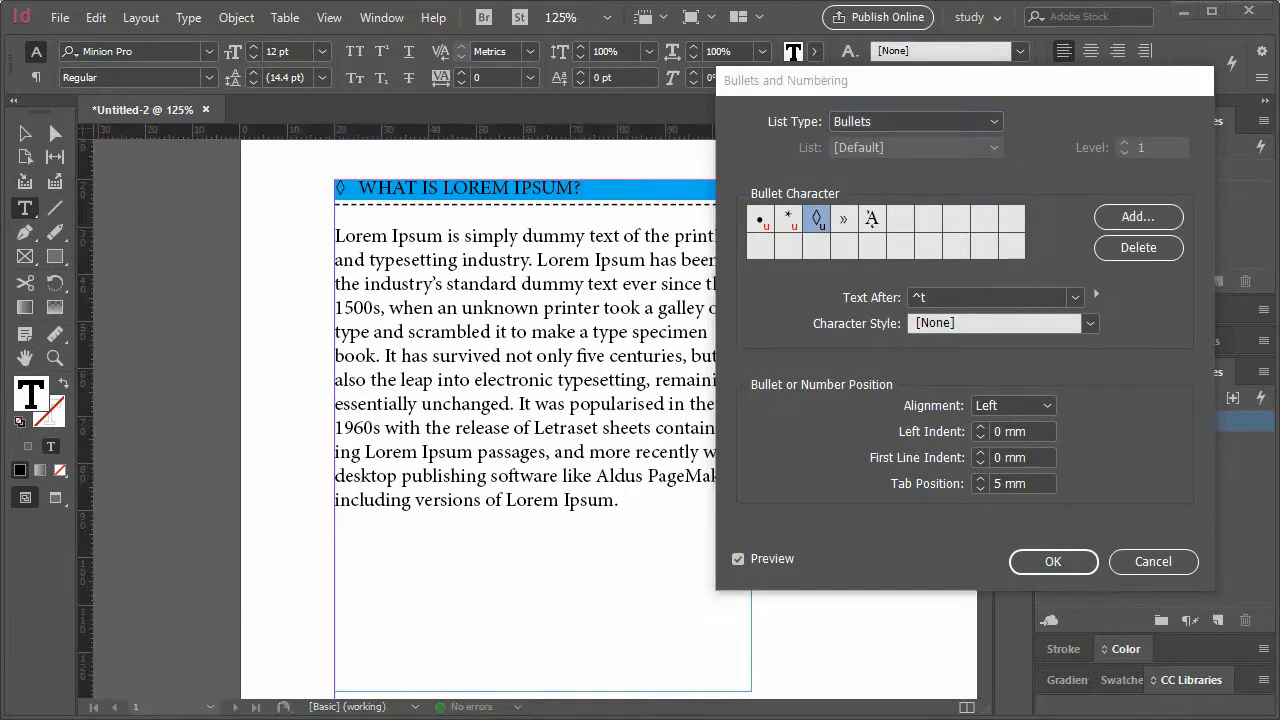
left_click(1155, 562)
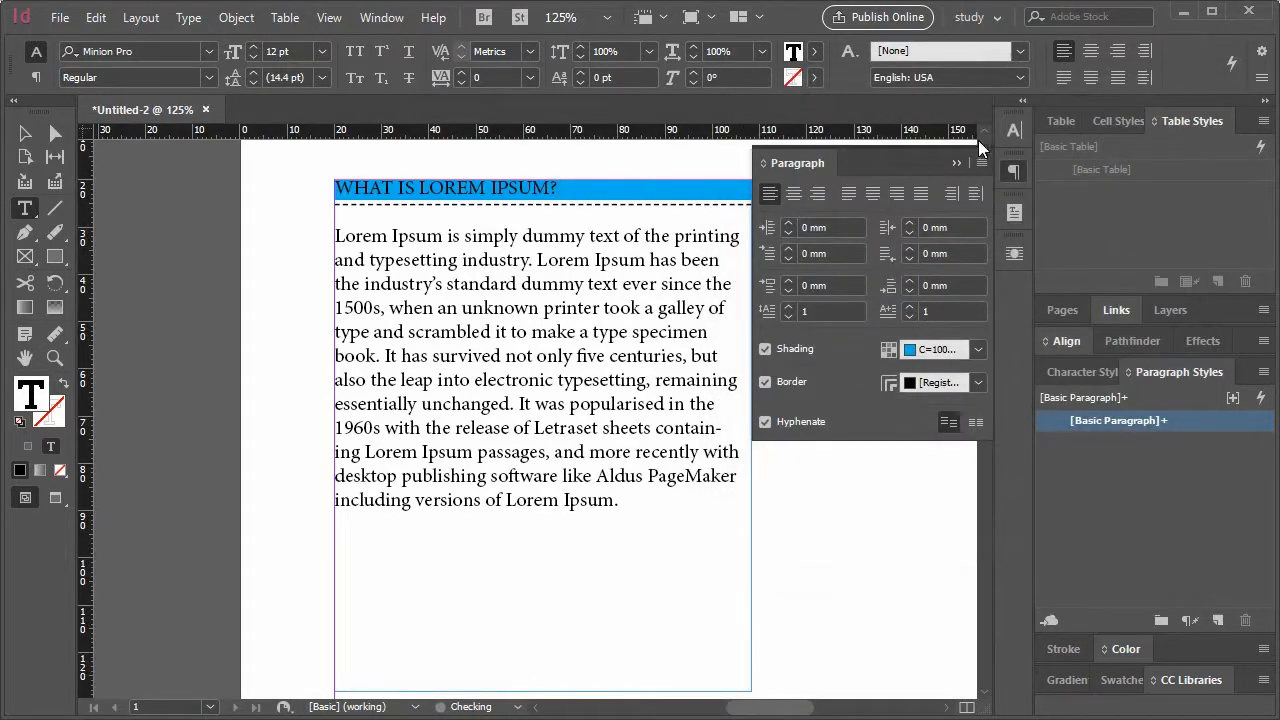
- Undo the earlier paragraph formatting changes, including the heading's shading and border and the body text's wider line spacing
left_click(957, 162)
left_click(628, 508)
key("ctrl+z")
key("ctrl+z")
key("ctrl+z")
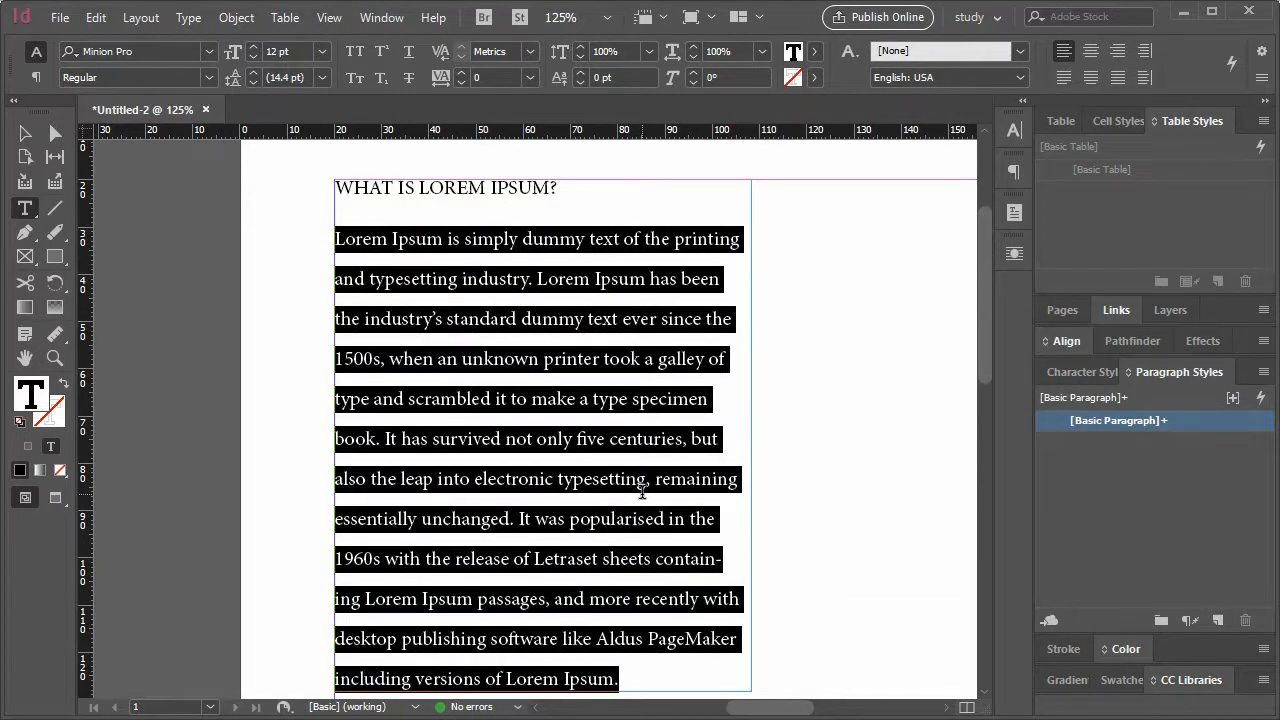
key("ctrl+z")
left_click(660, 518)
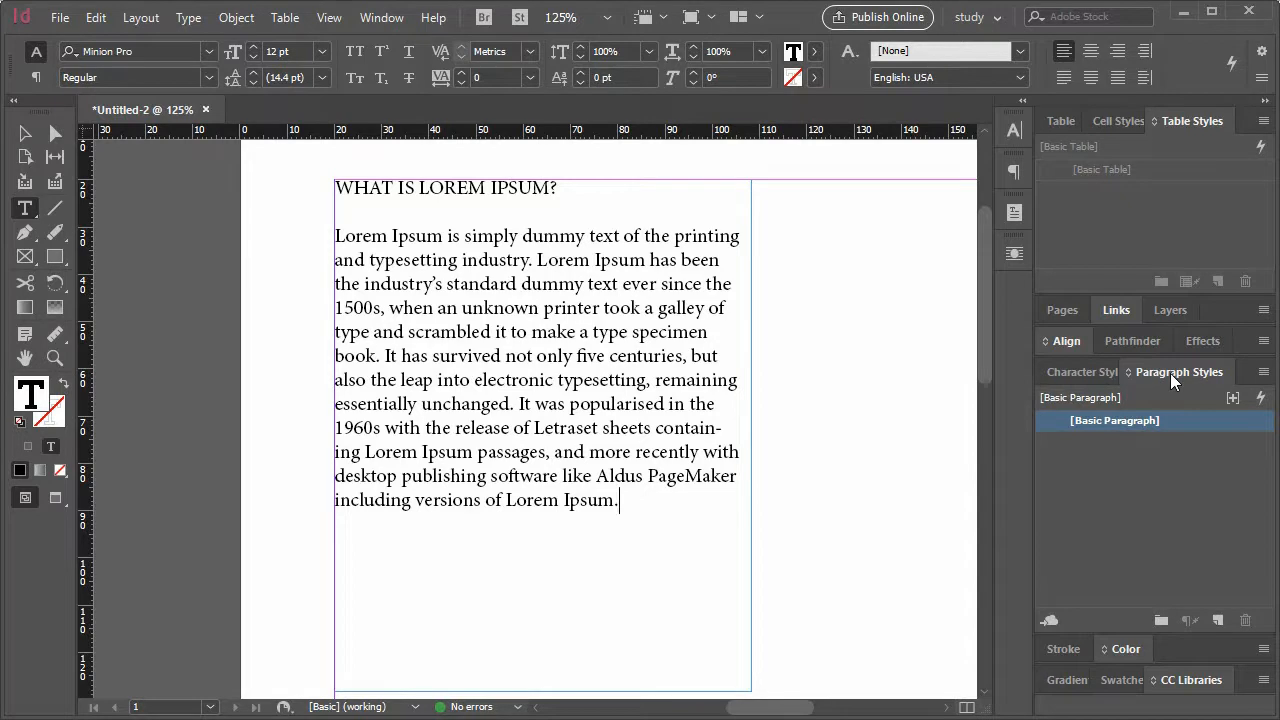
- Bring the character styles list into view and set the heading's font size to 30 pt
left_click(1068, 373)
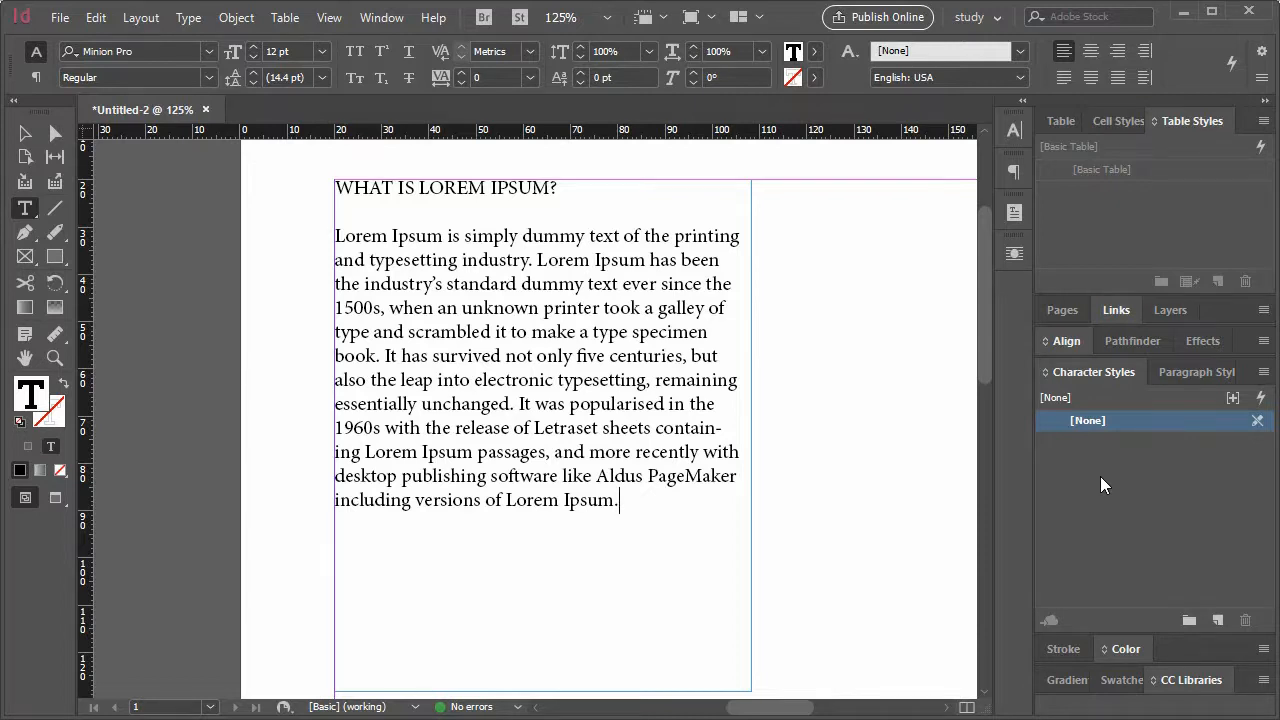
left_click_drag(560, 190, 313, 188)
left_click(321, 51)
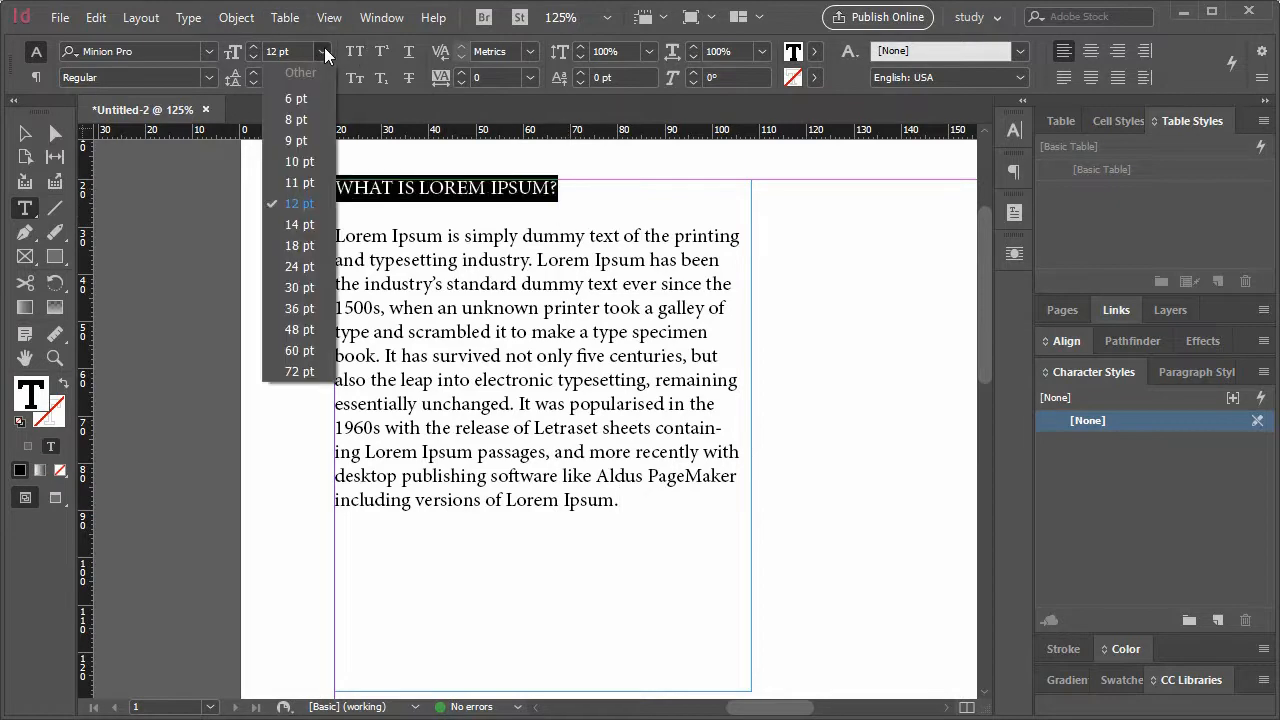
left_click(307, 291)
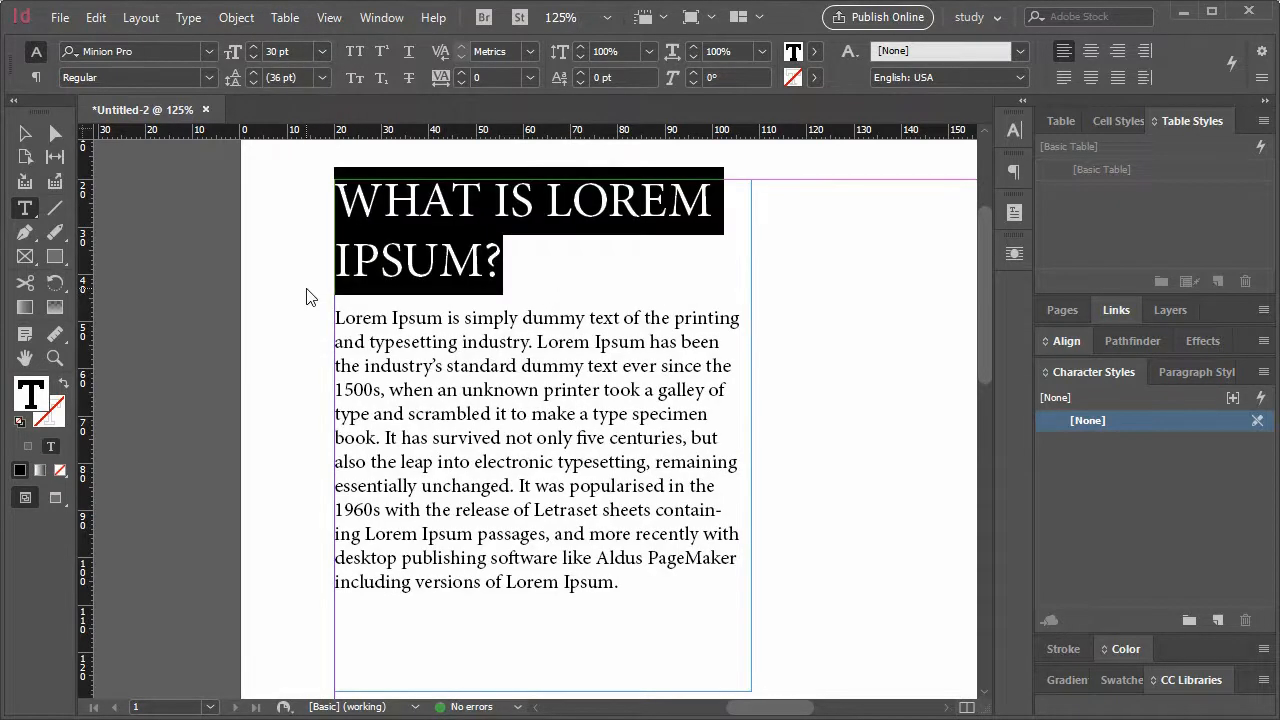
- Widen the text frame to 170 mm so it reaches the page's right margin
left_click(25, 133)
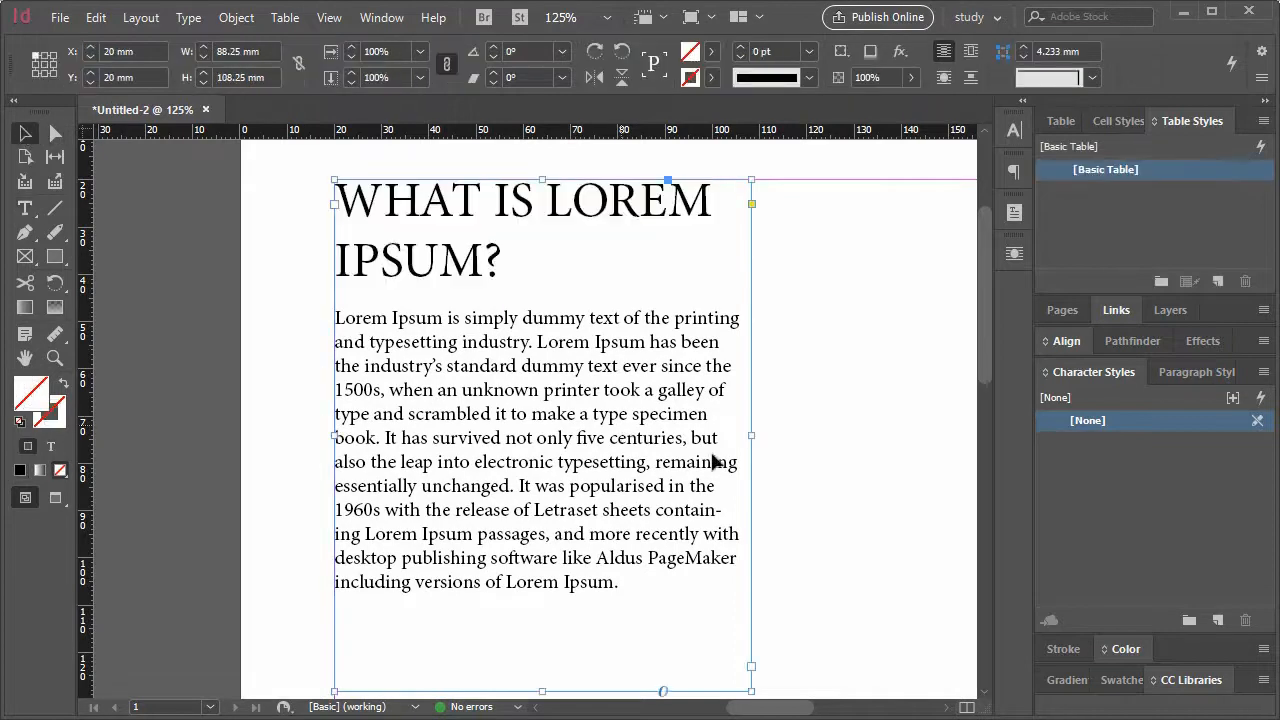
left_click_drag(750, 432, 163, 449)
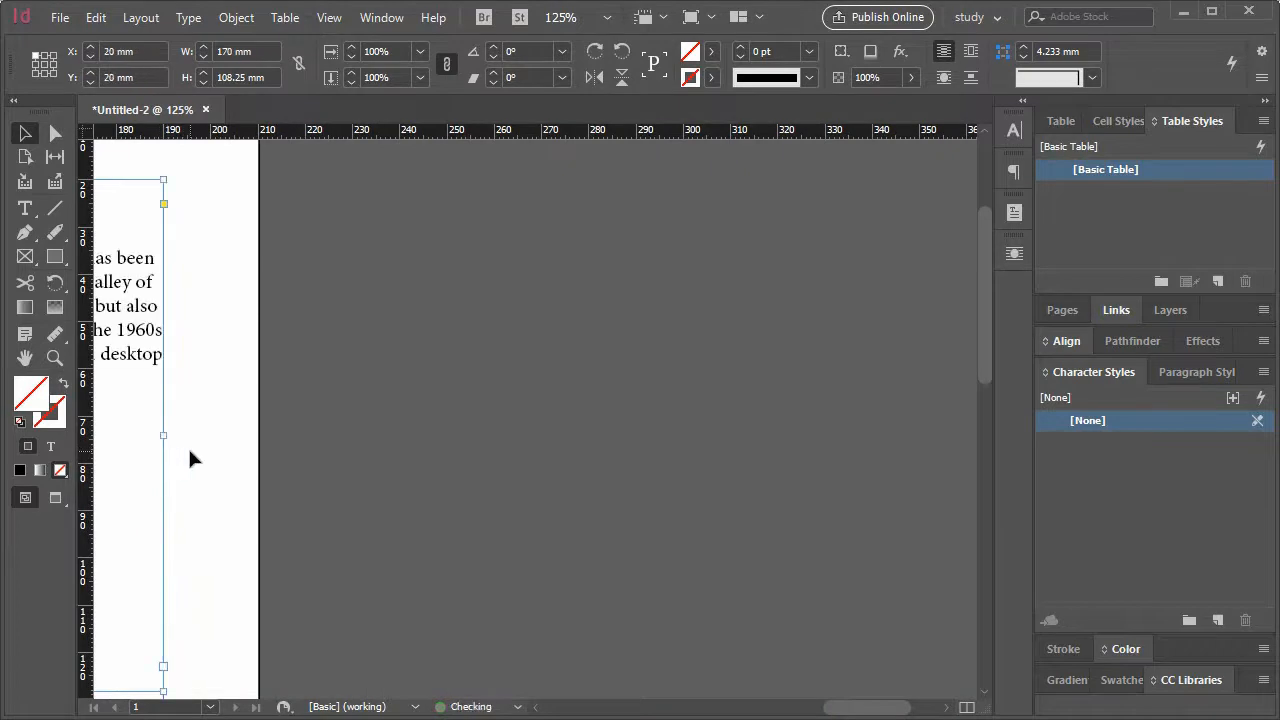
key("ctrl+1")
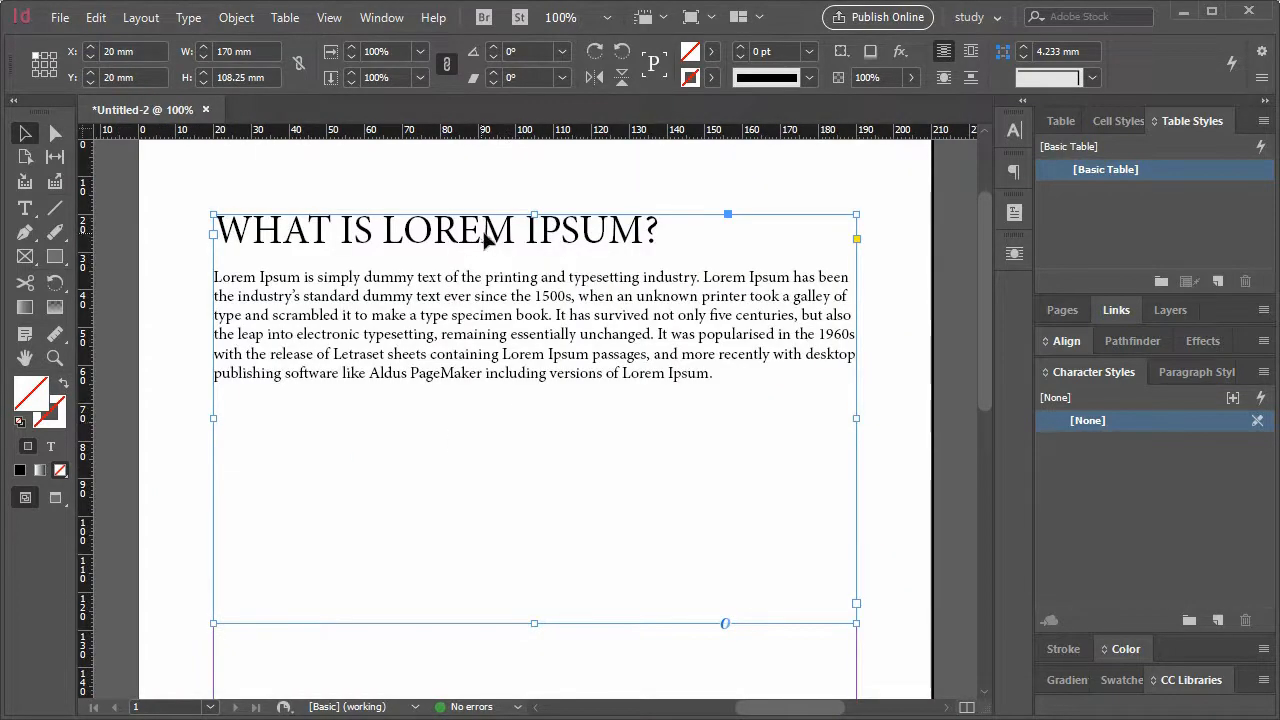
- Try the C=100 M=0 Y=0 K=0 swatch on the heading text and return the text to Black
double_click(657, 230)
left_click_drag(657, 230, 197, 234)
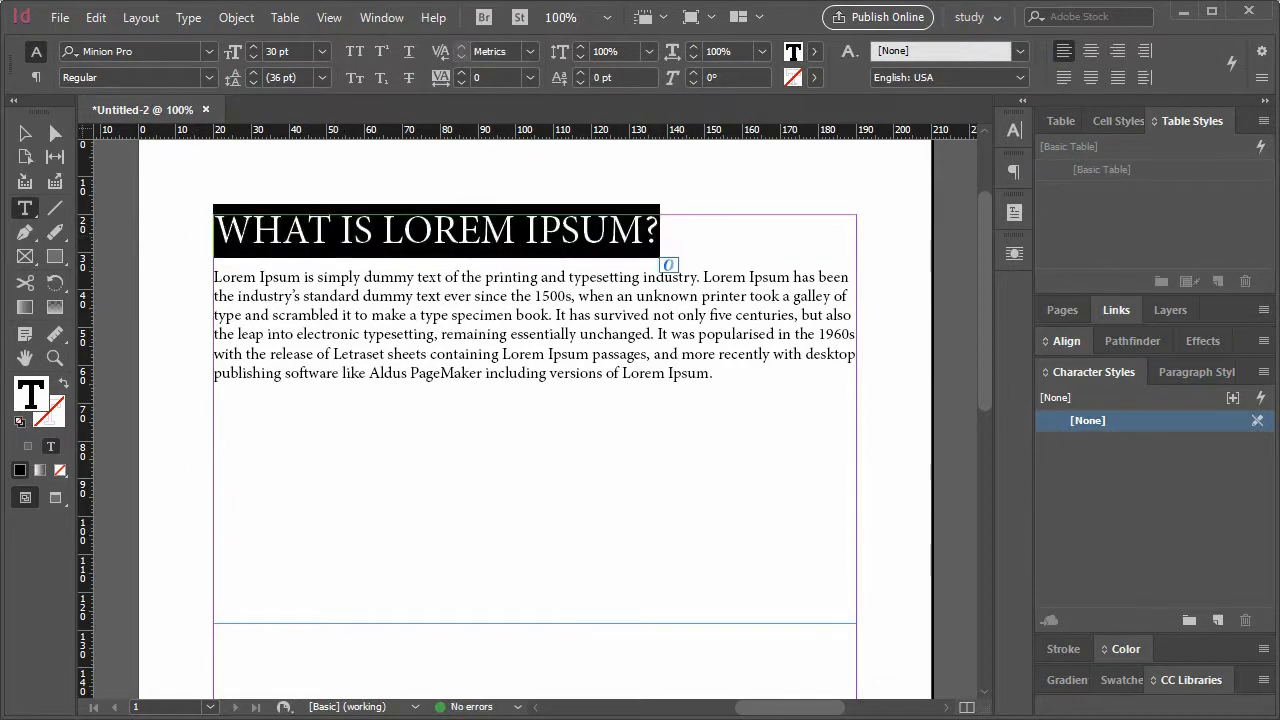
left_click(1061, 650)
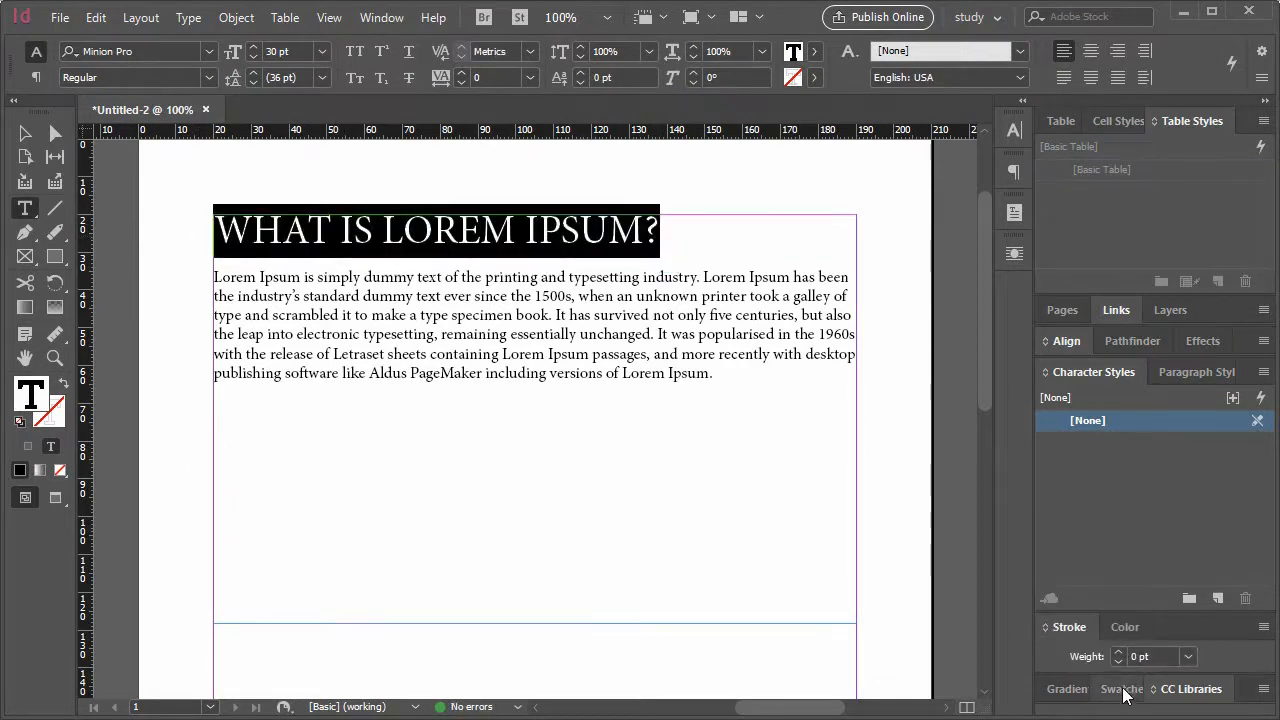
left_click(1121, 689)
scroll(1176, 611, "down", 3)
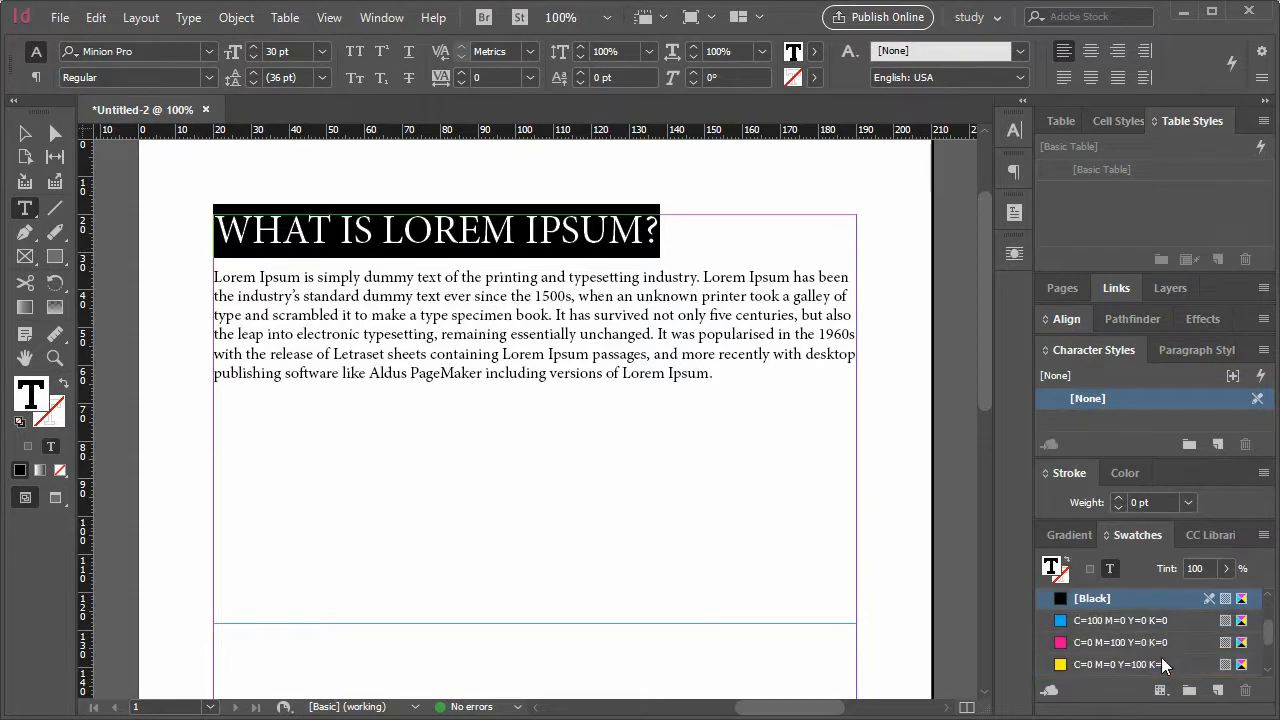
scroll(1150, 672, "down", 2)
left_click(1124, 621)
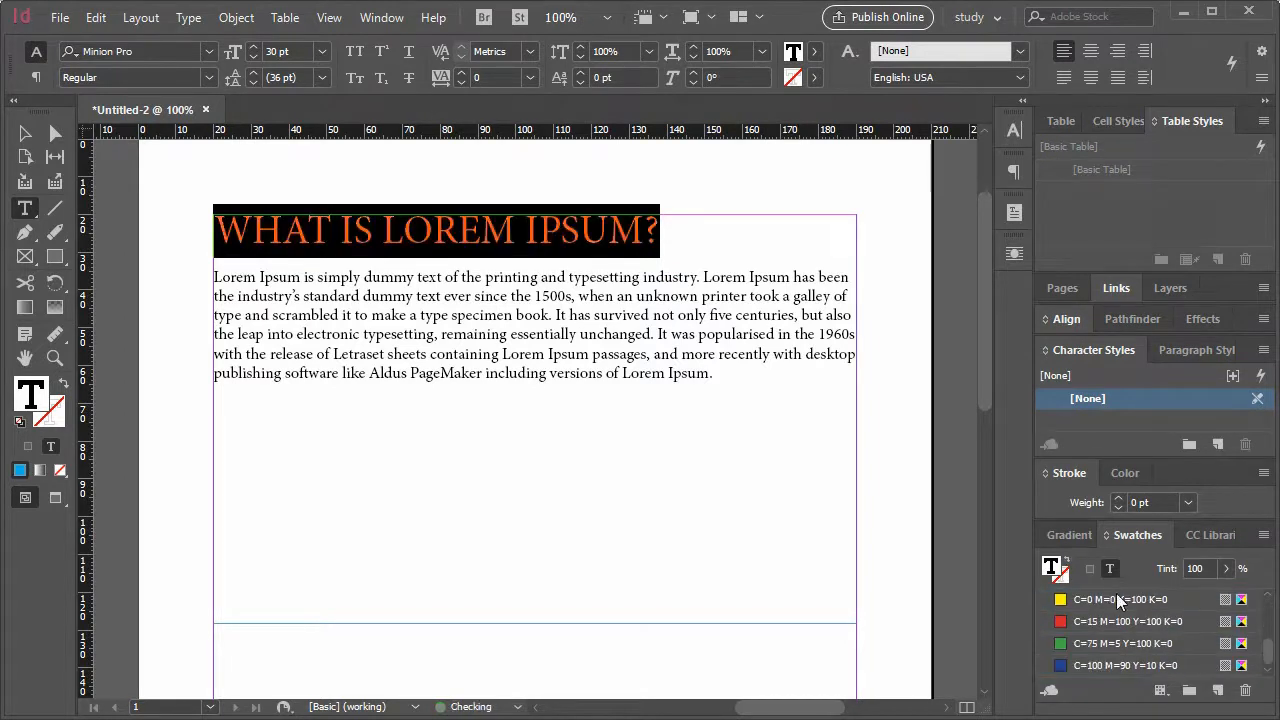
left_click(489, 258)
left_click_drag(663, 218, 168, 224)
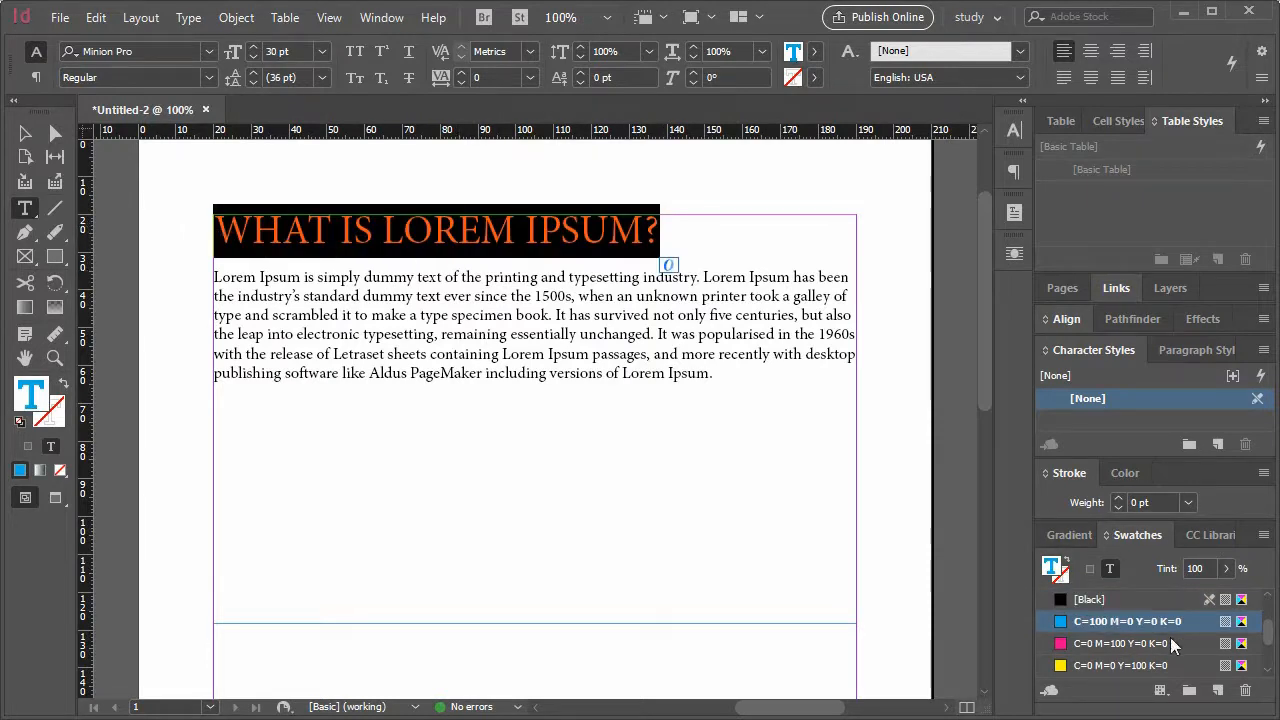
left_click(1151, 600)
left_click(591, 222)
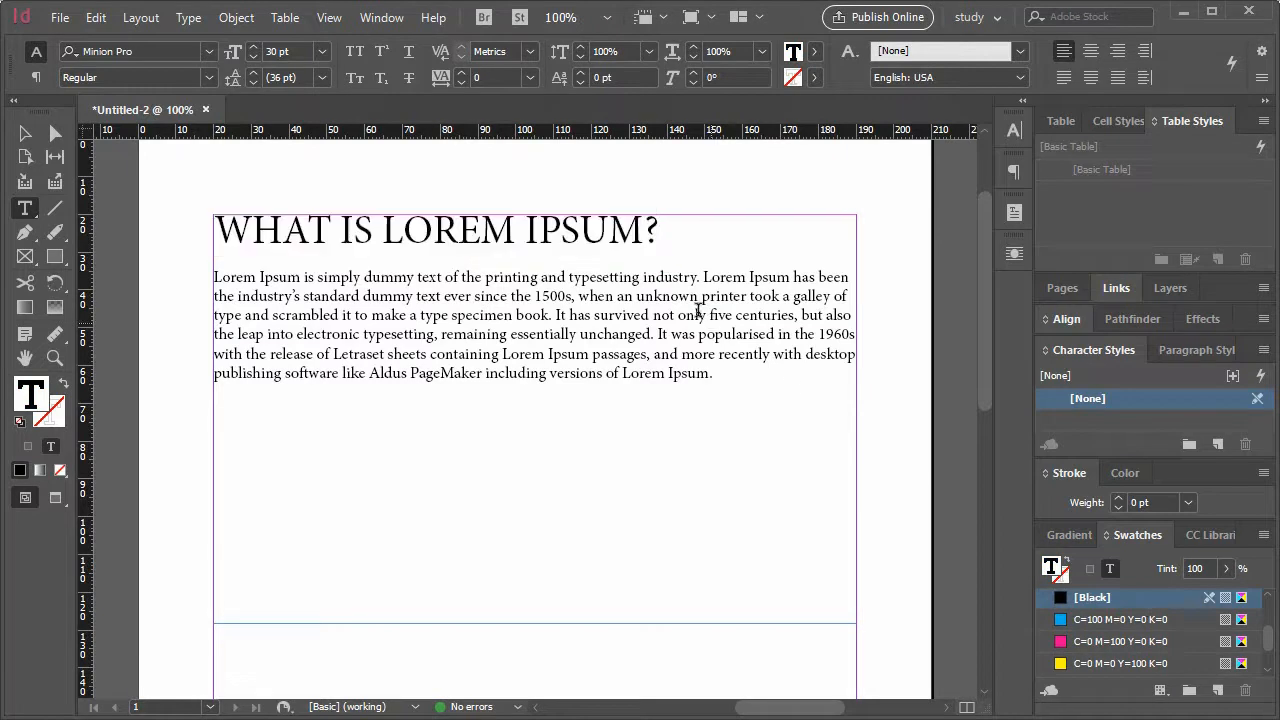
- Color the heading text with the C=100 M=0 Y=0 K=0 swatch and keep the heading selected
left_click_drag(660, 225, 209, 212)
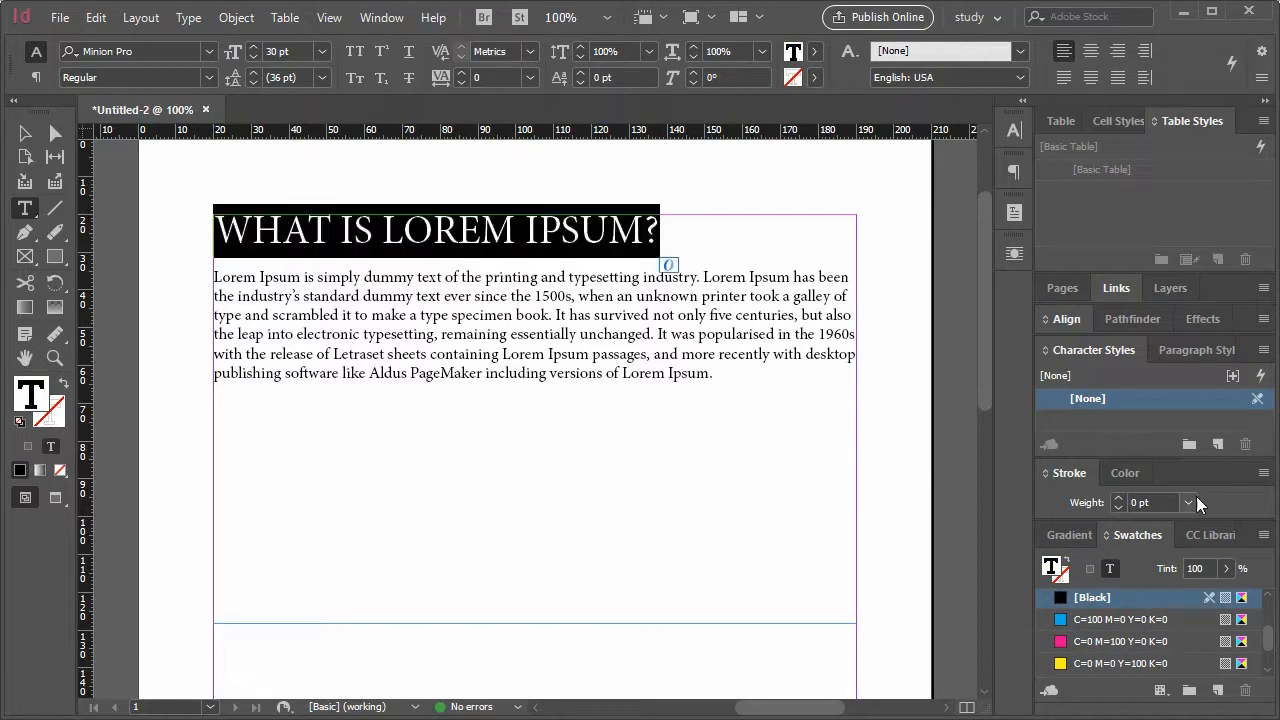
scroll(1173, 664, "up", 1)
left_click(1160, 641)
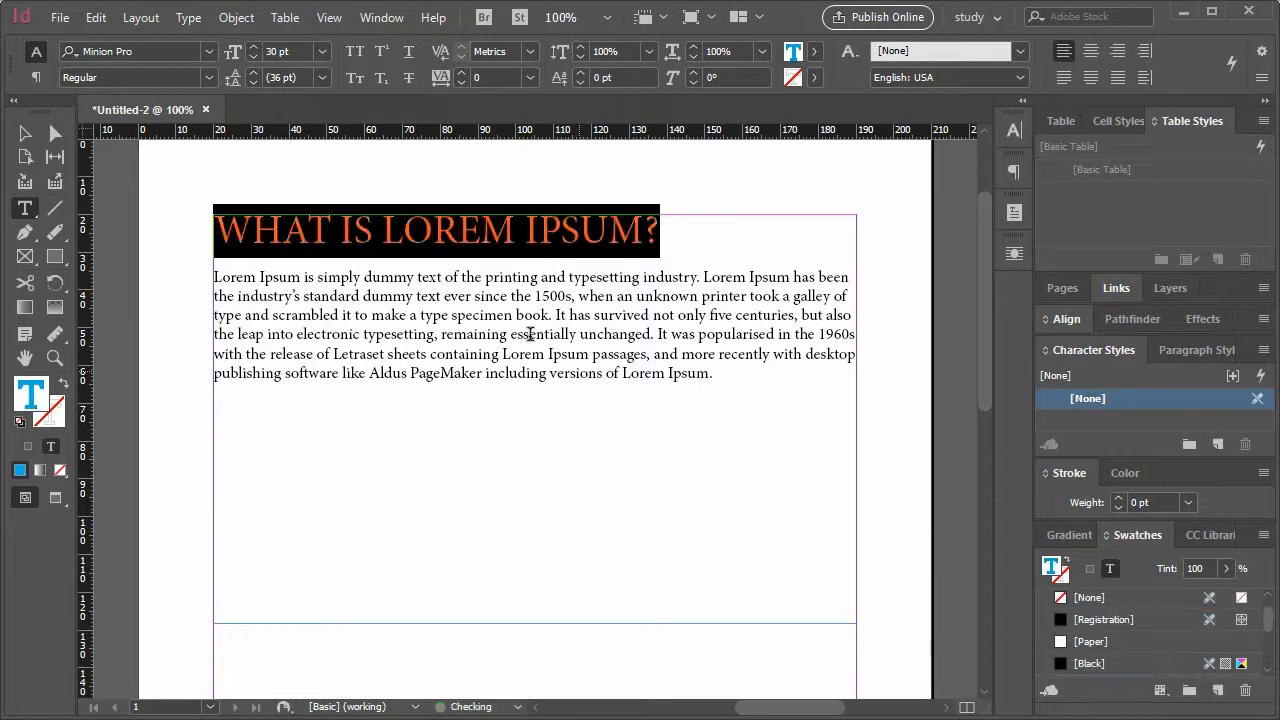
left_click(523, 334)
left_click_drag(669, 224, 212, 228)
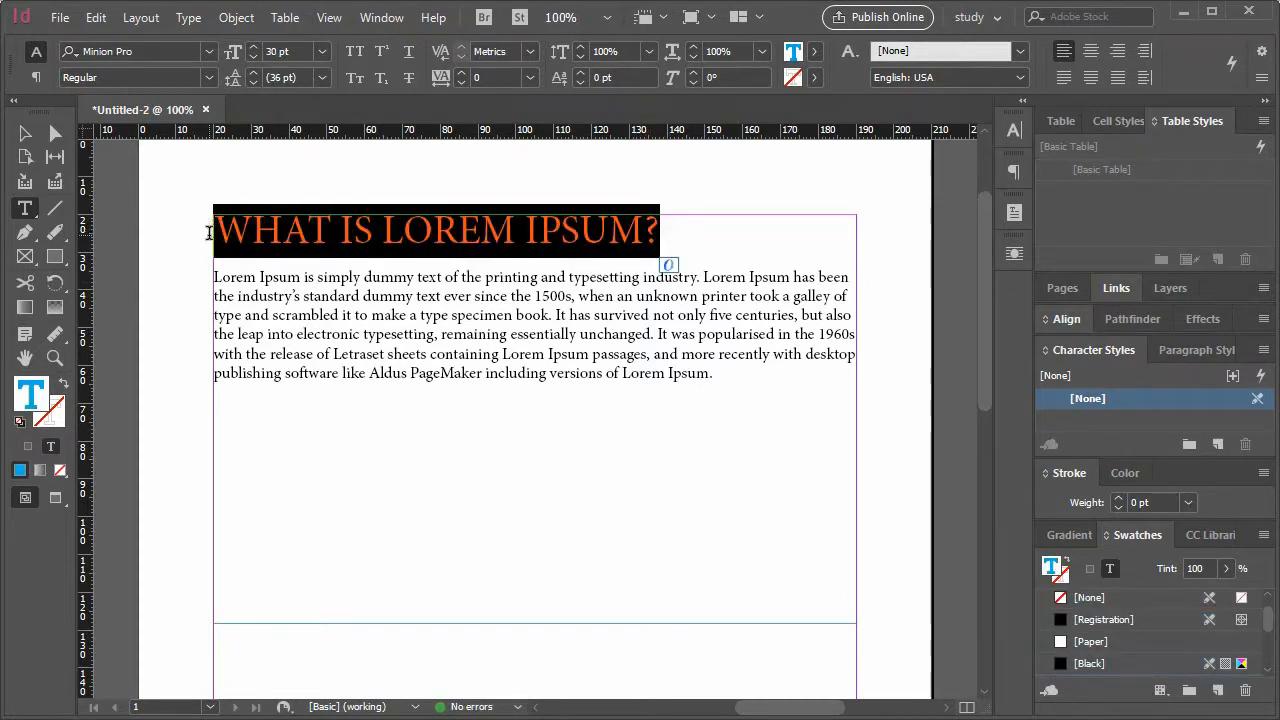
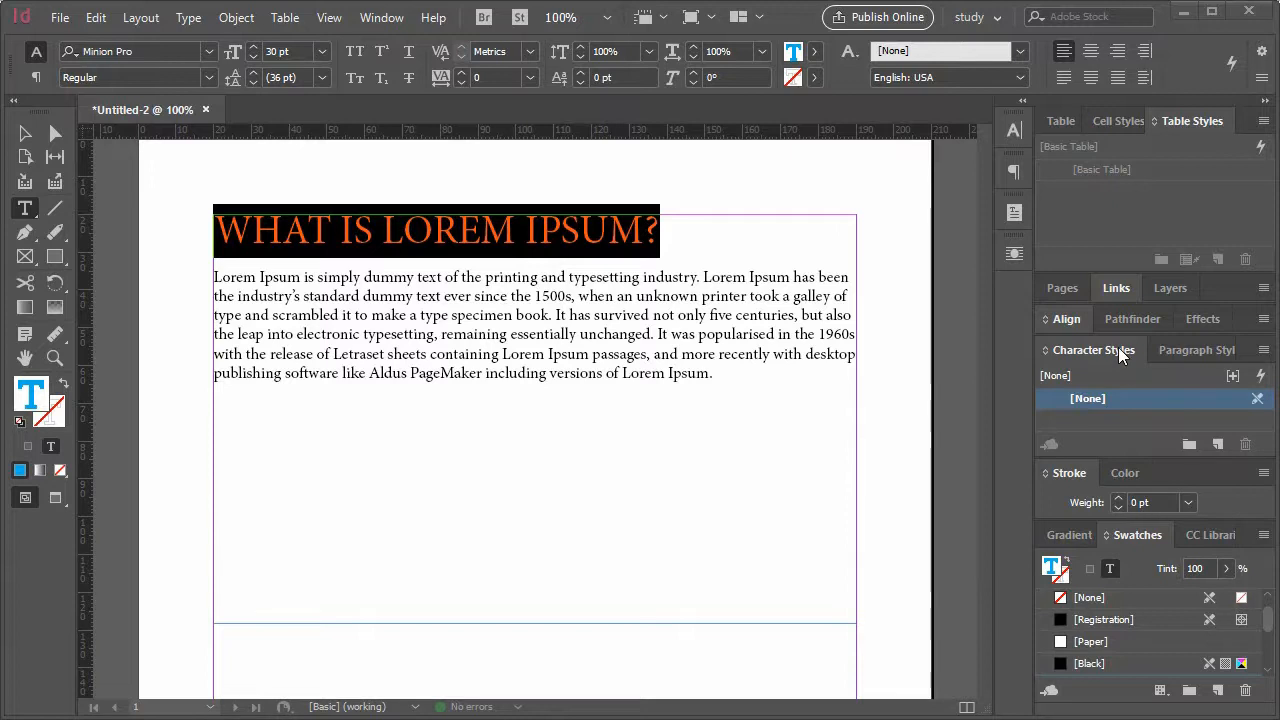
- Collapse the swatches list and dock Character Styles separately among the collapsed icons, apart from Paragraph Styles
left_click(1066, 320)
left_click(1094, 620)
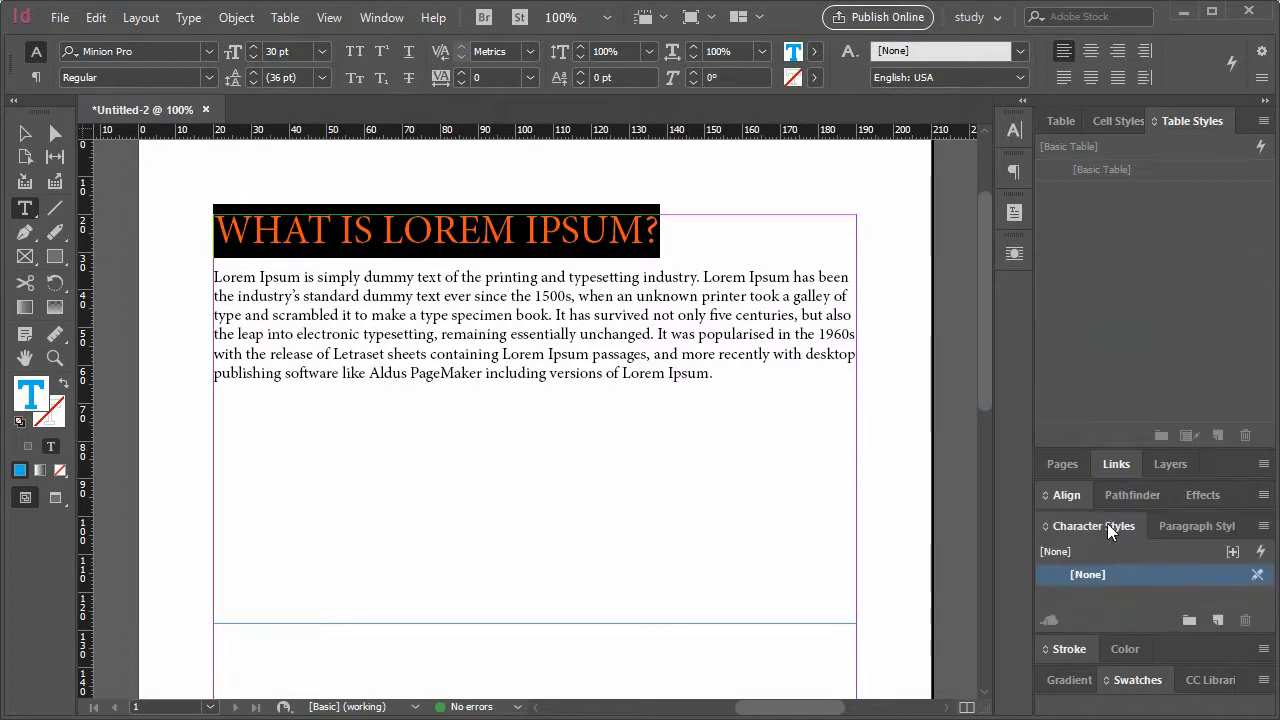
left_click_drag(1083, 528, 1020, 278)
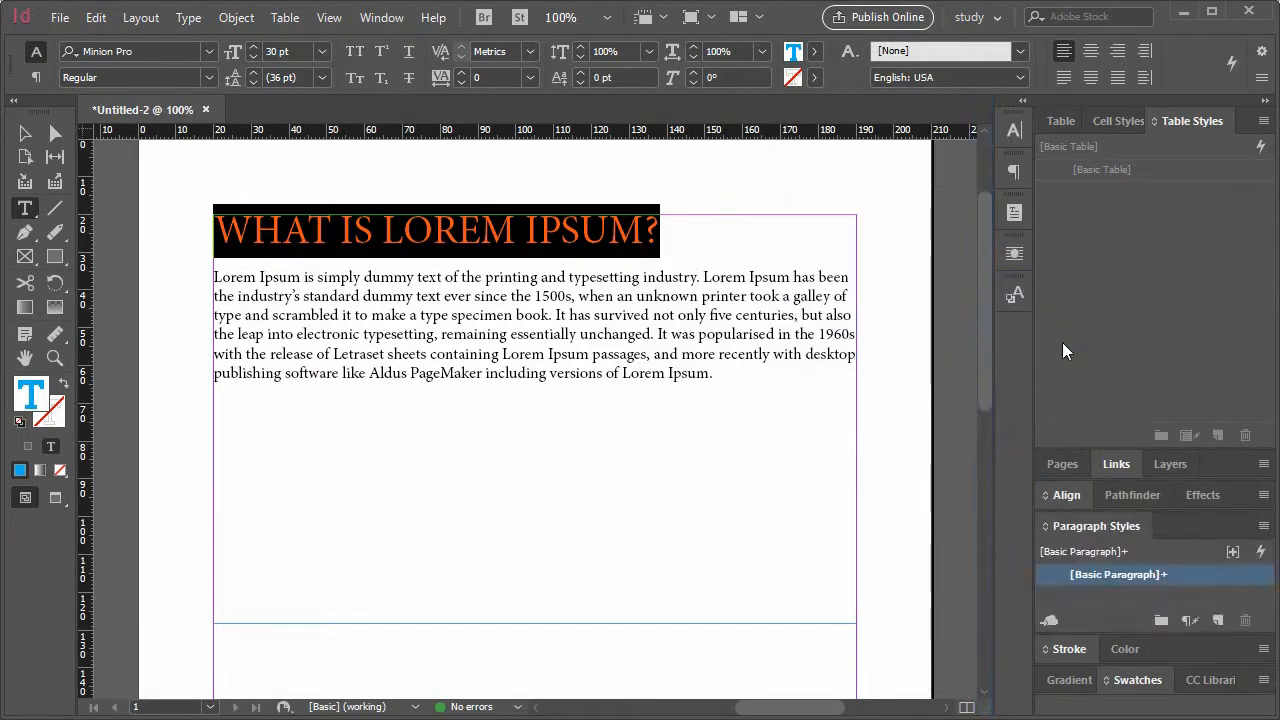
- Create a character style named "title style" from the selected heading, checking its basic formats and character color
left_click(1011, 293)
left_click(981, 287)
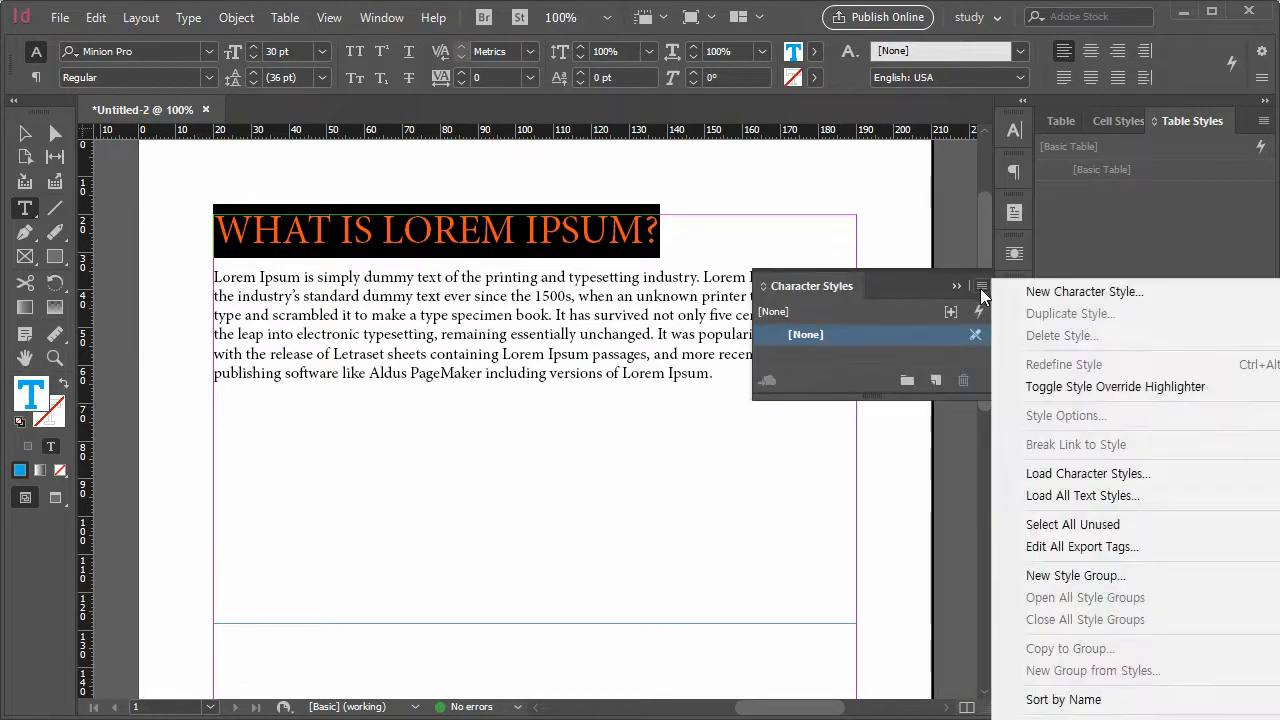
left_click(1132, 291)
left_click_drag(1050, 377, 929, 140)
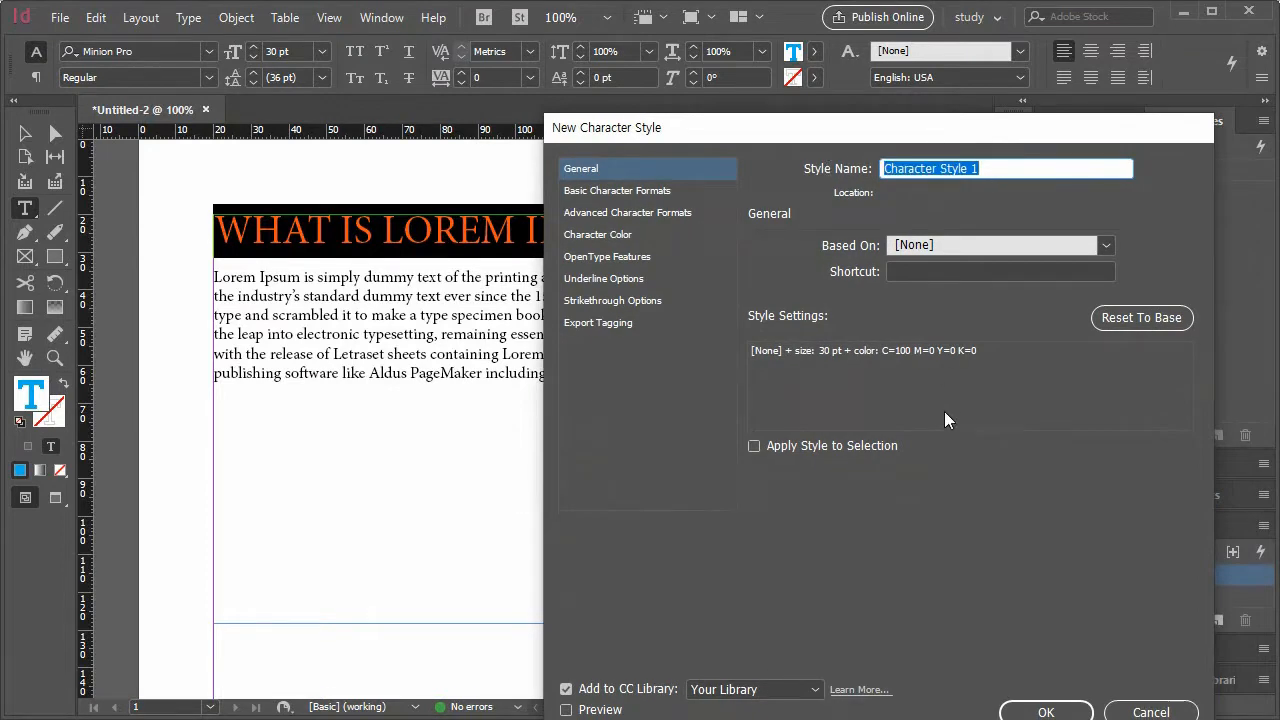
left_click(697, 188)
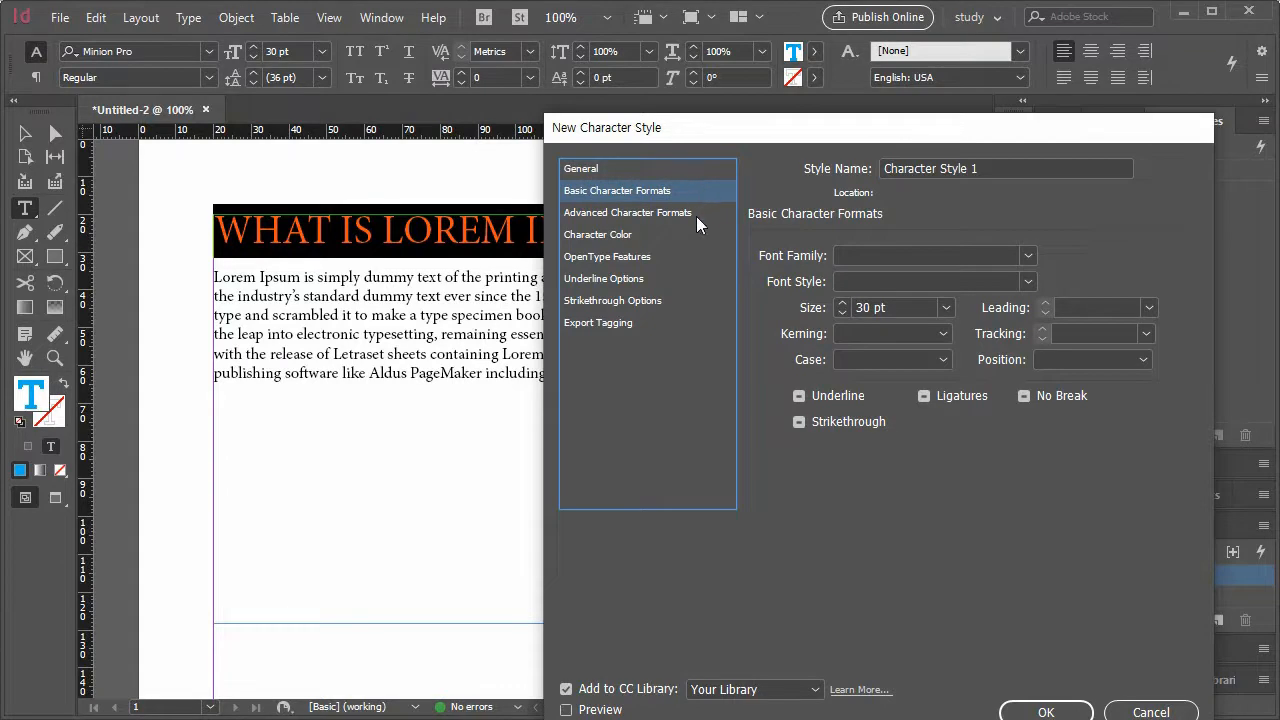
left_click(687, 234)
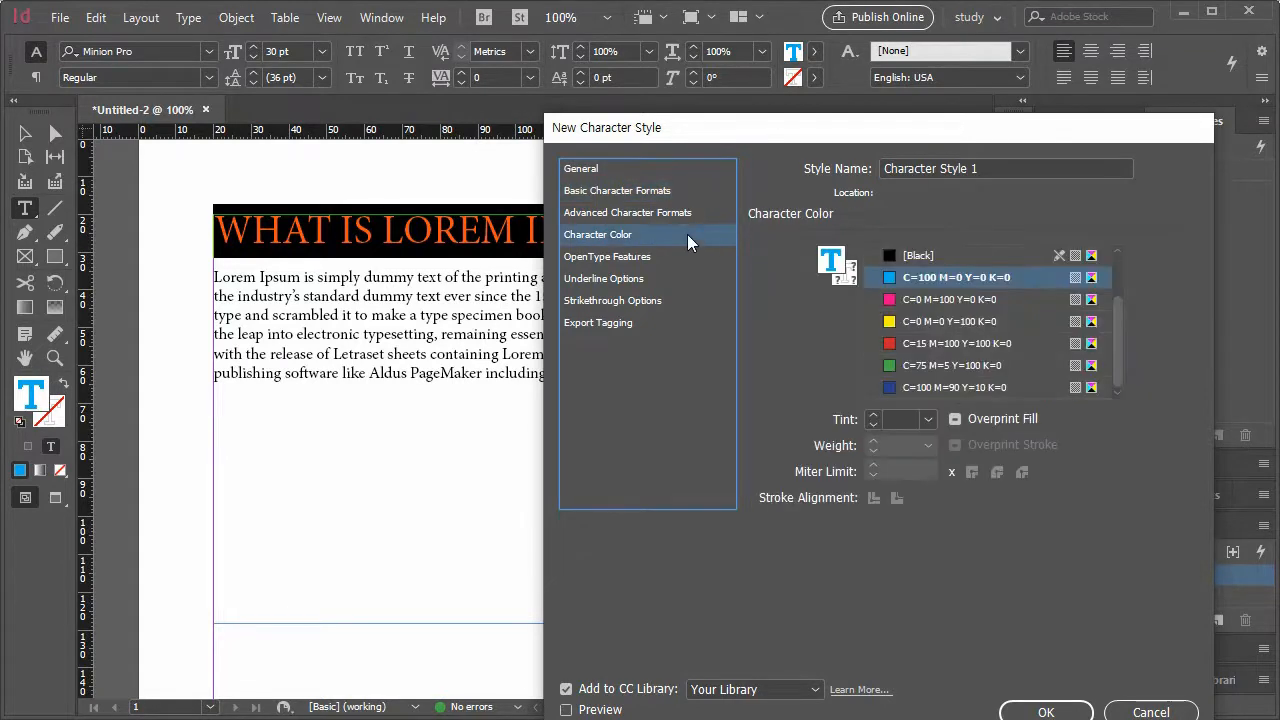
left_click(658, 168)
left_click_drag(1026, 172, 863, 174)
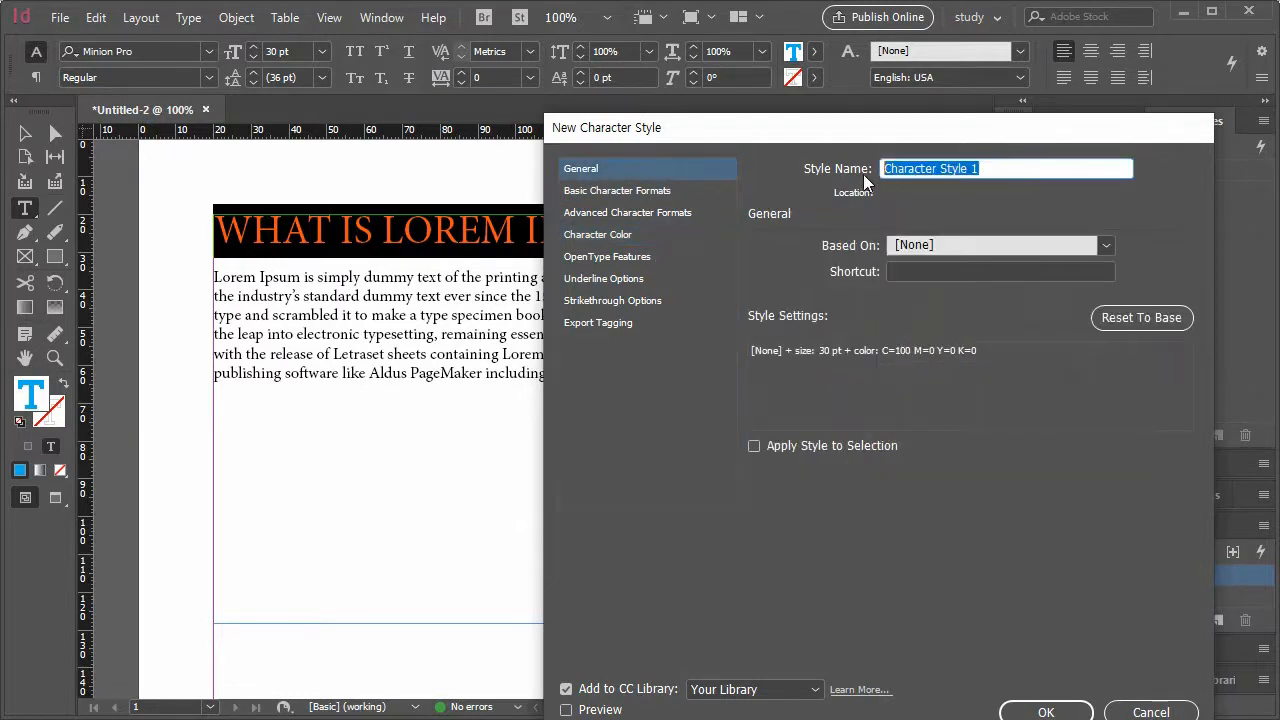
type("tit")
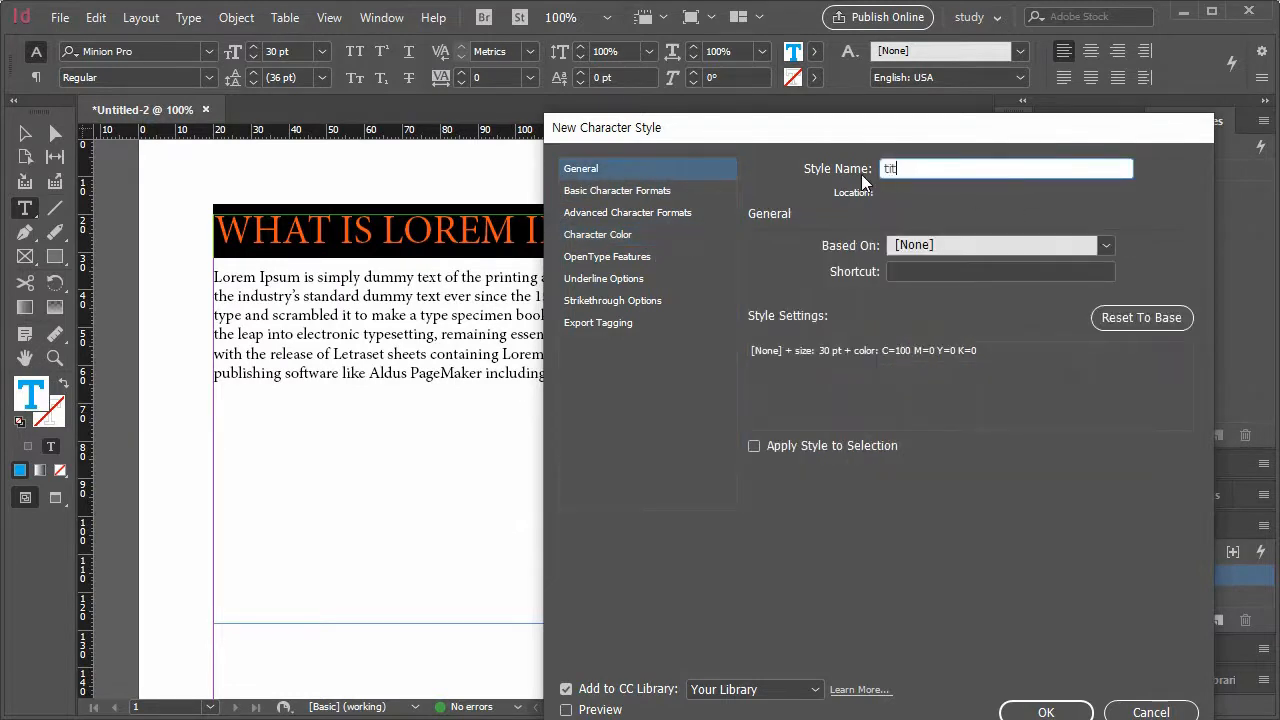
type("le style")
left_click(1023, 703)
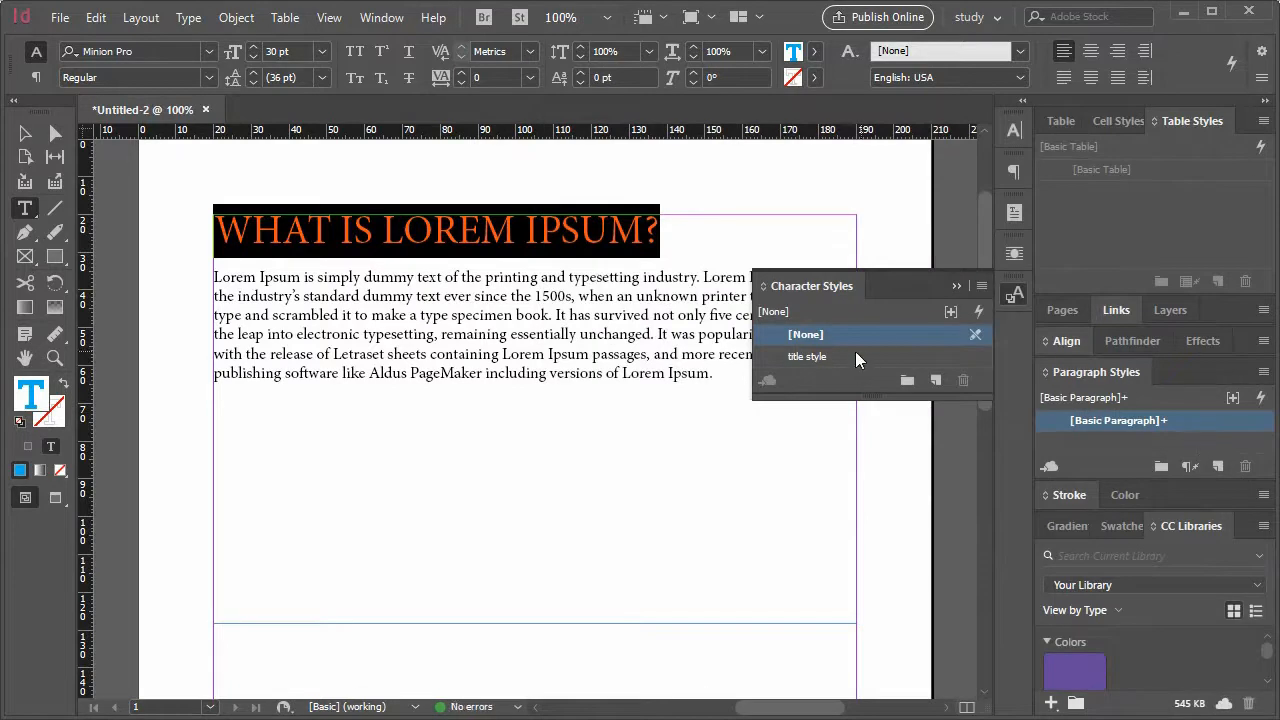
left_click(577, 330)
key("ctrl+z")
key("ctrl+shift+z")
left_click_drag(659, 238, 214, 242)
- Add the line "Other Title" beneath the Lorem Ipsum paragraph, with blank space above it and an empty line below for body text
left_click(745, 379)
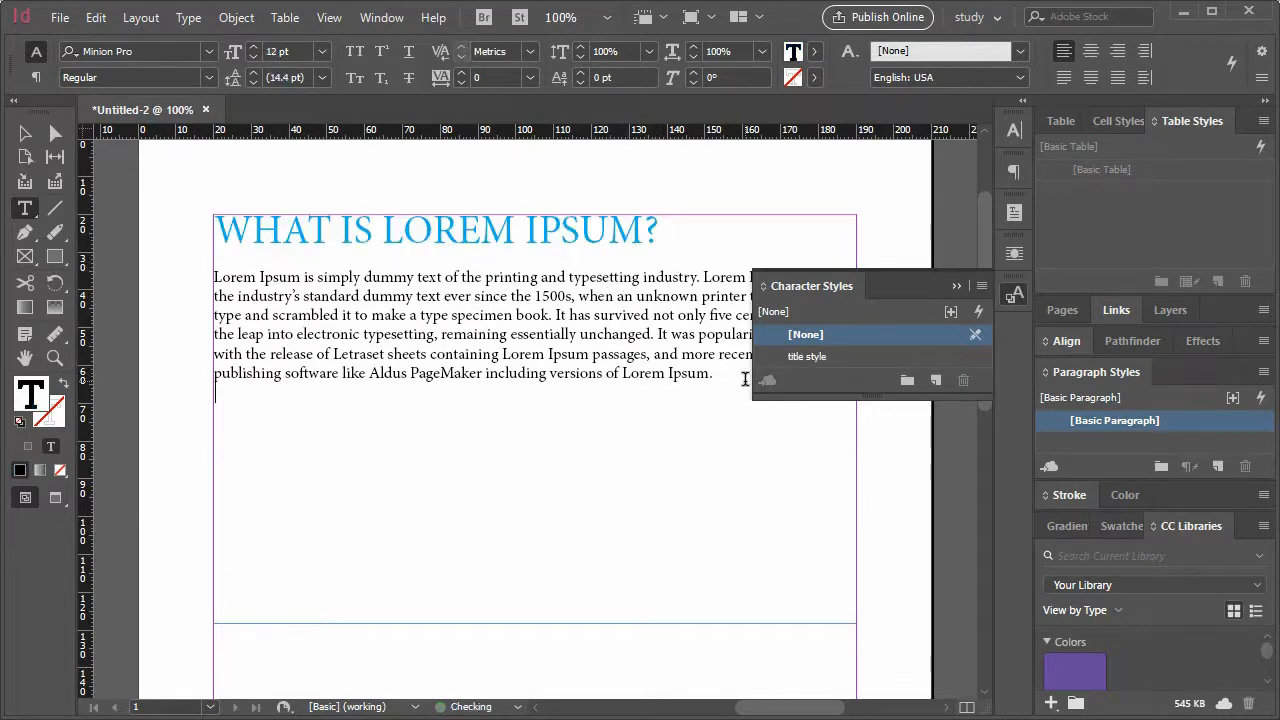
type("Other Title")
key("Return")
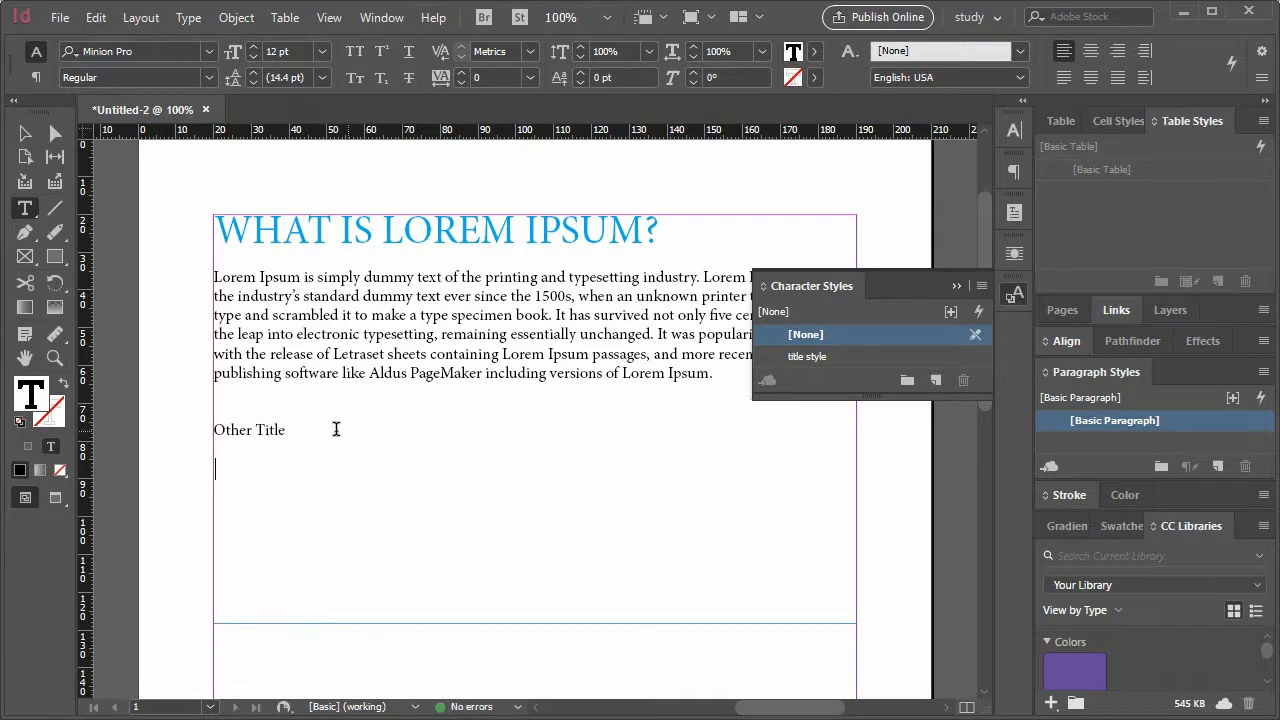
left_click(303, 403)
key("Return")
left_click(310, 487)
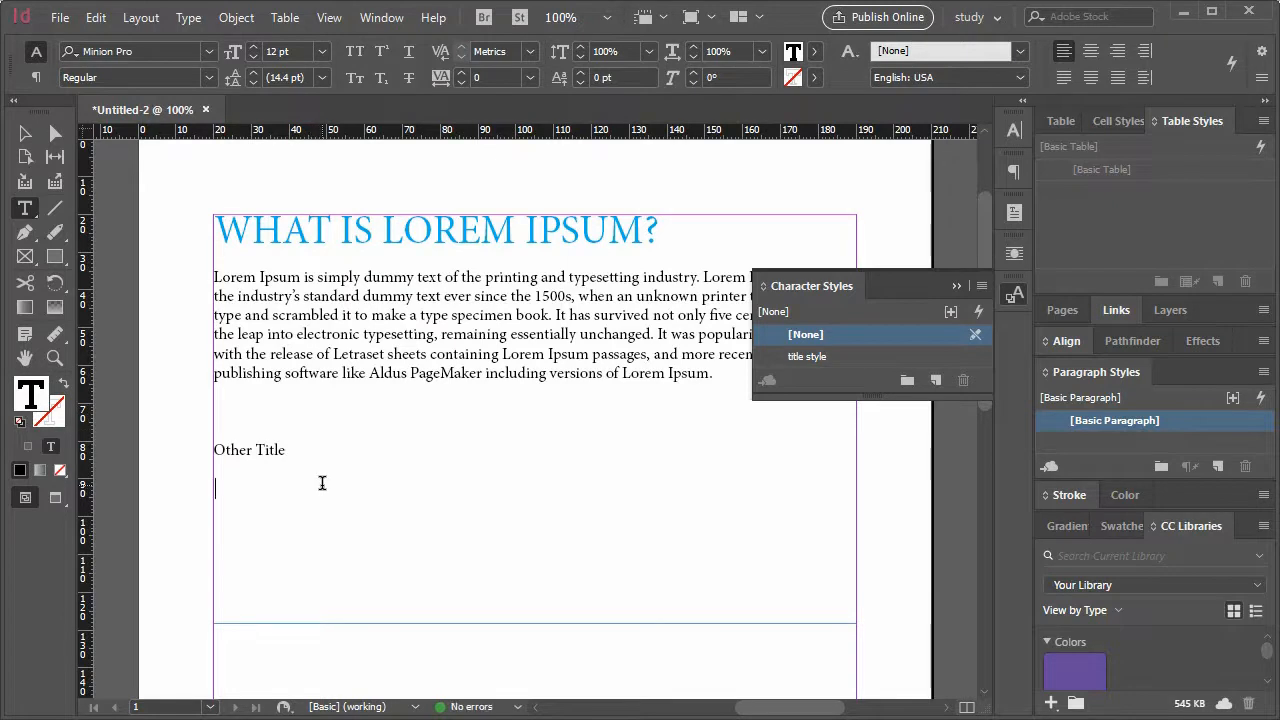
- Copy the whole Lorem Ipsum paragraph and paste the duplicate below "Other Title"
left_click_drag(714, 375, 194, 277)
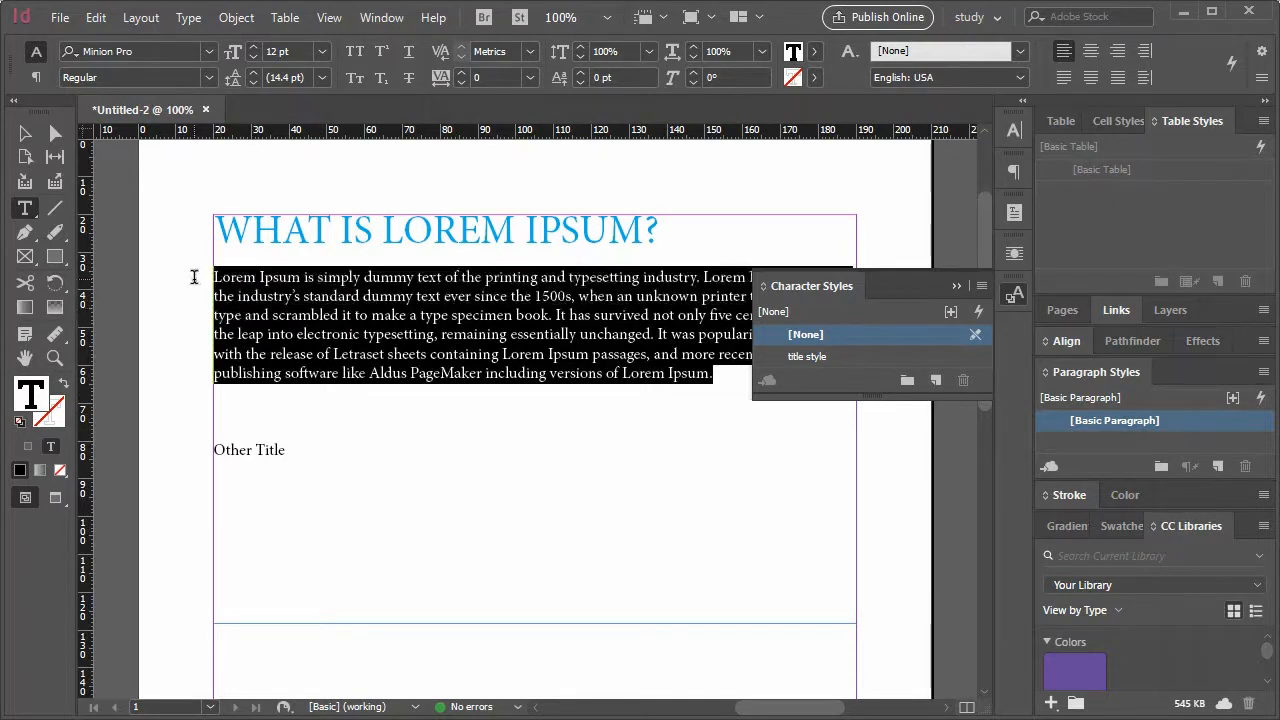
key("ctrl+c")
left_click(311, 489)
key("ctrl+v")
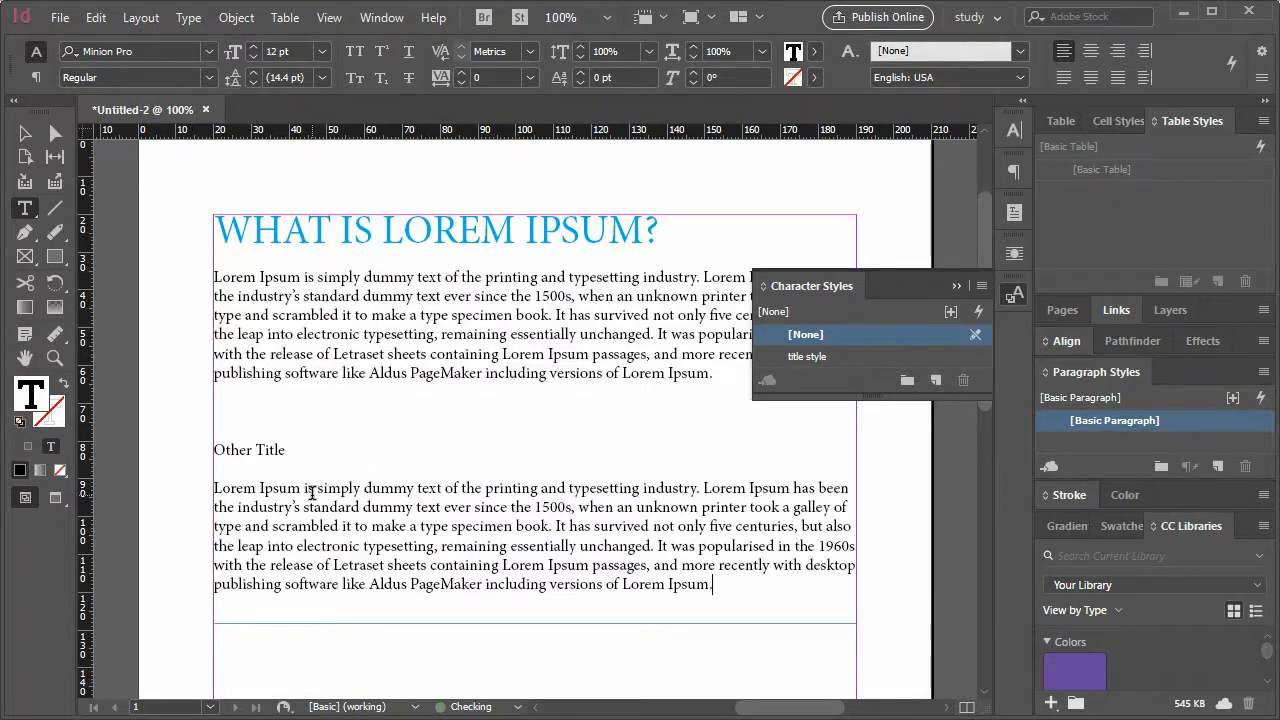
- Apply the "title style" character style to "Other Title" and dock Character Styles together with Paragraph Styles
left_click_drag(288, 450, 203, 444)
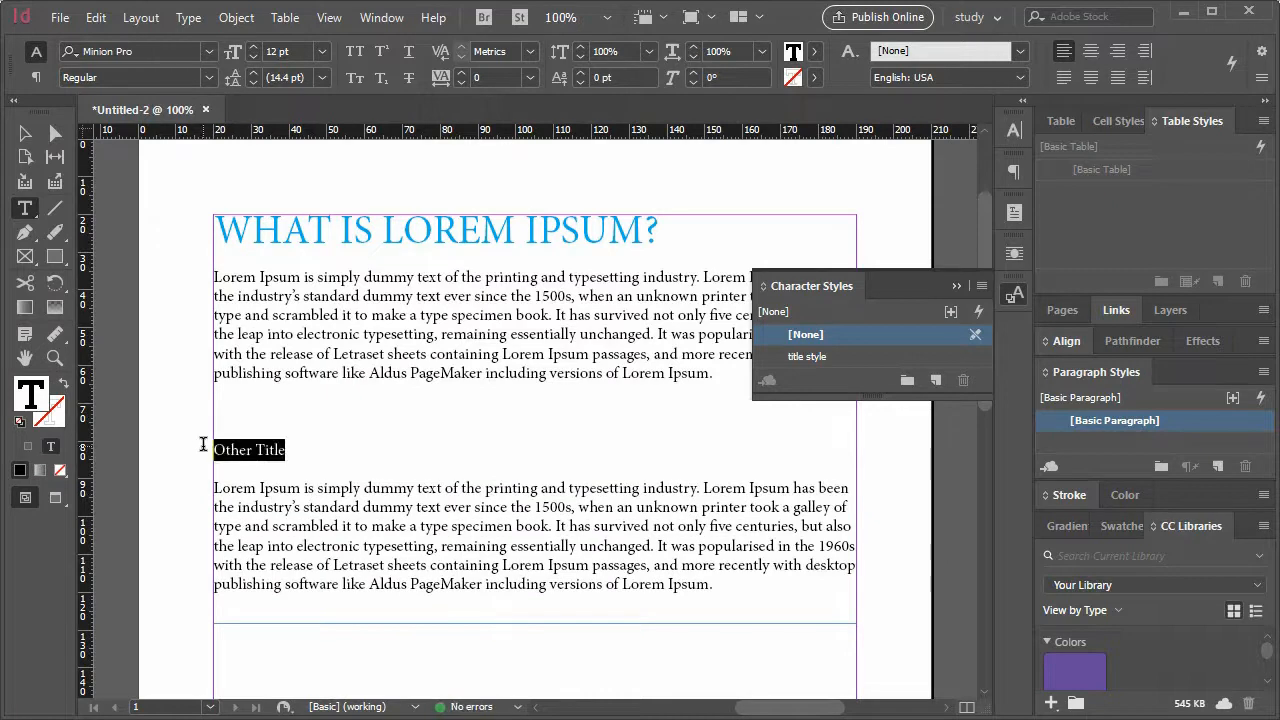
left_click(808, 357)
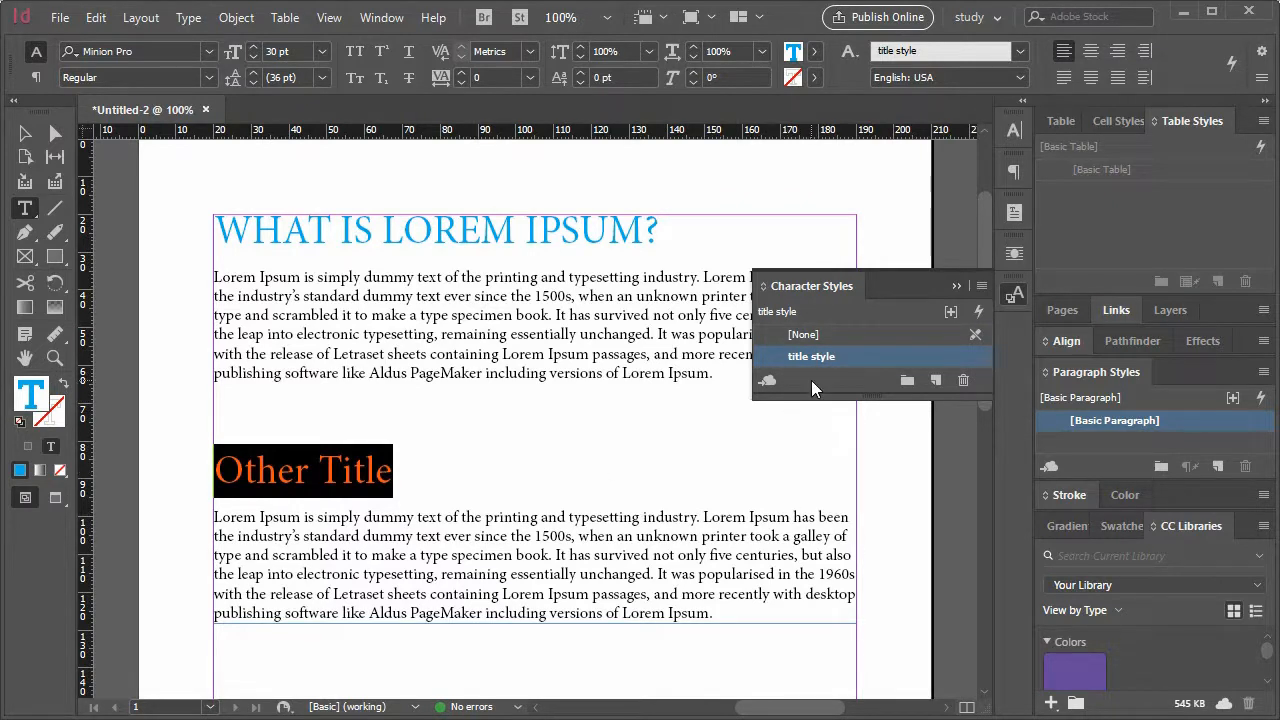
left_click_drag(810, 287, 1178, 381)
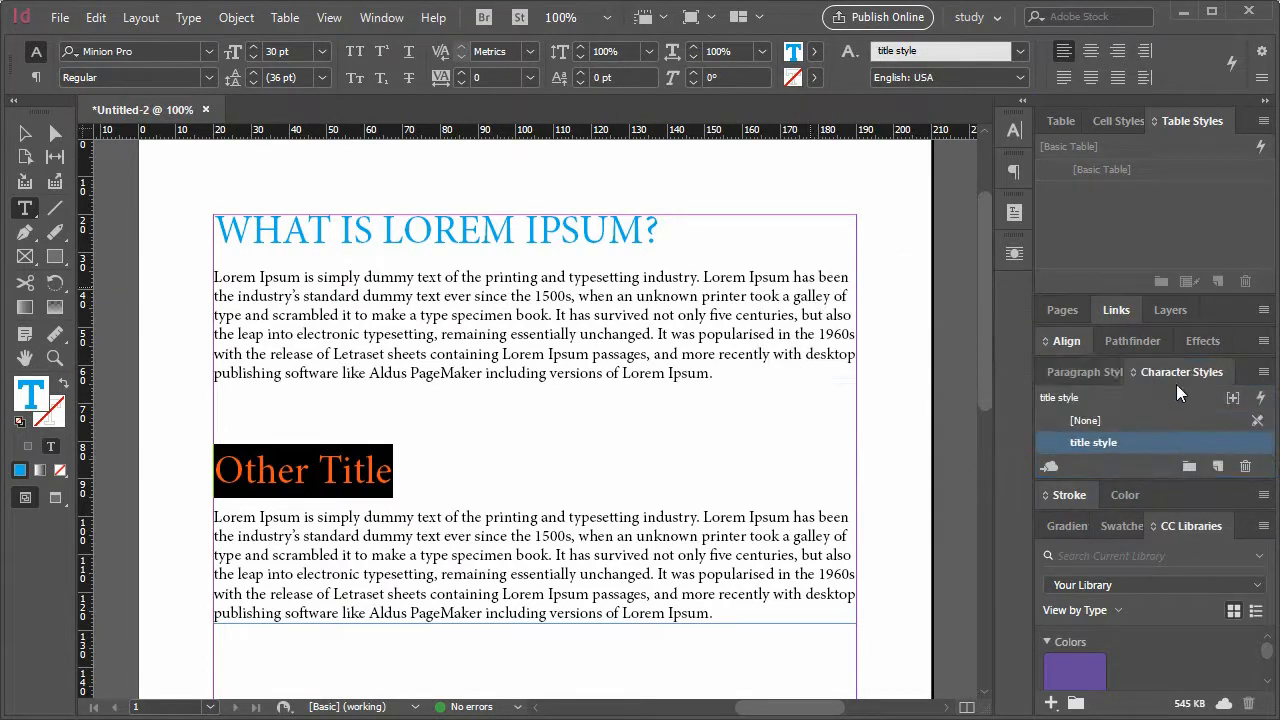
left_click_drag(1097, 372, 1188, 365)
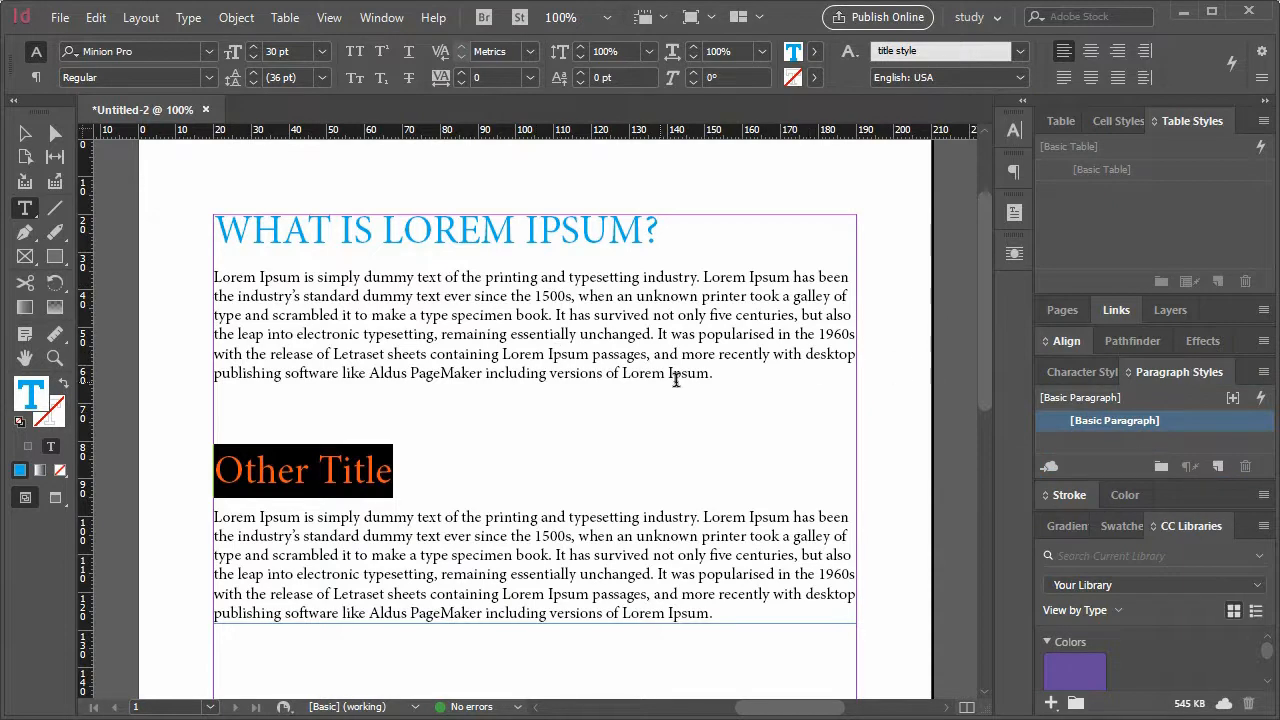
- Try leading values of 14 pt and 18 pt on the first Lorem Ipsum paragraph
left_click_drag(718, 374, 192, 277)
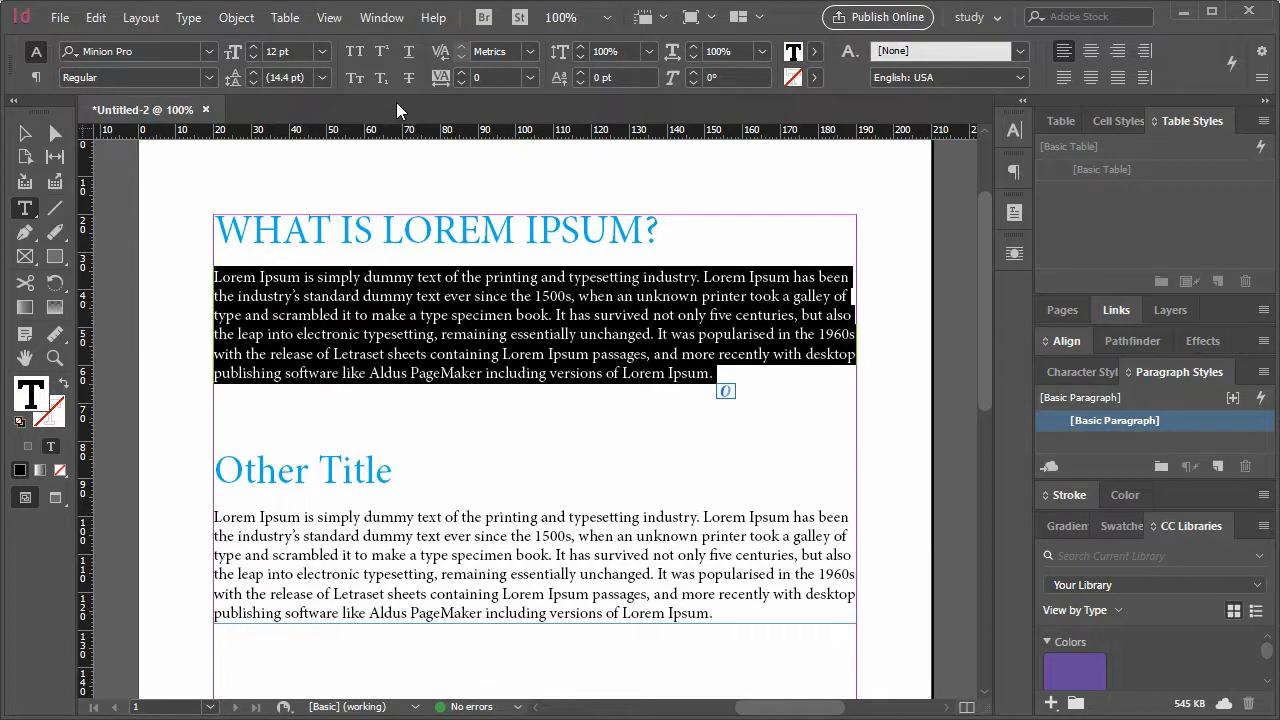
left_click(323, 78)
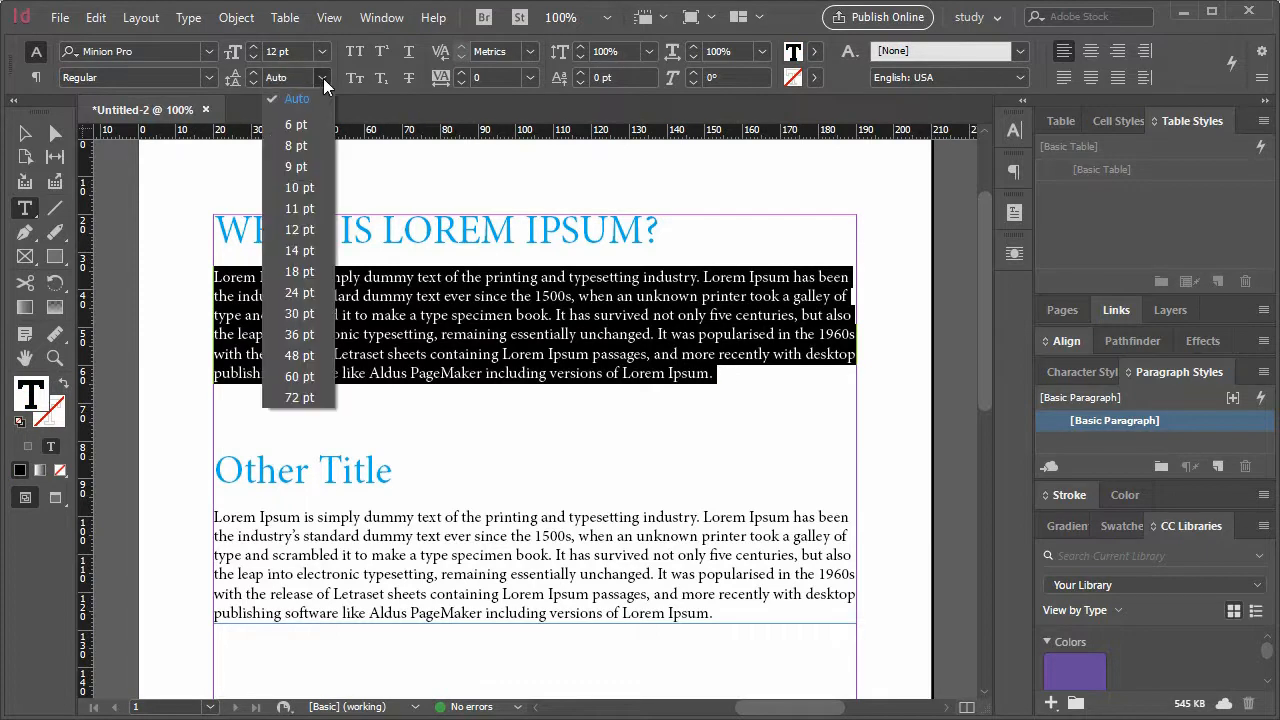
left_click(299, 250)
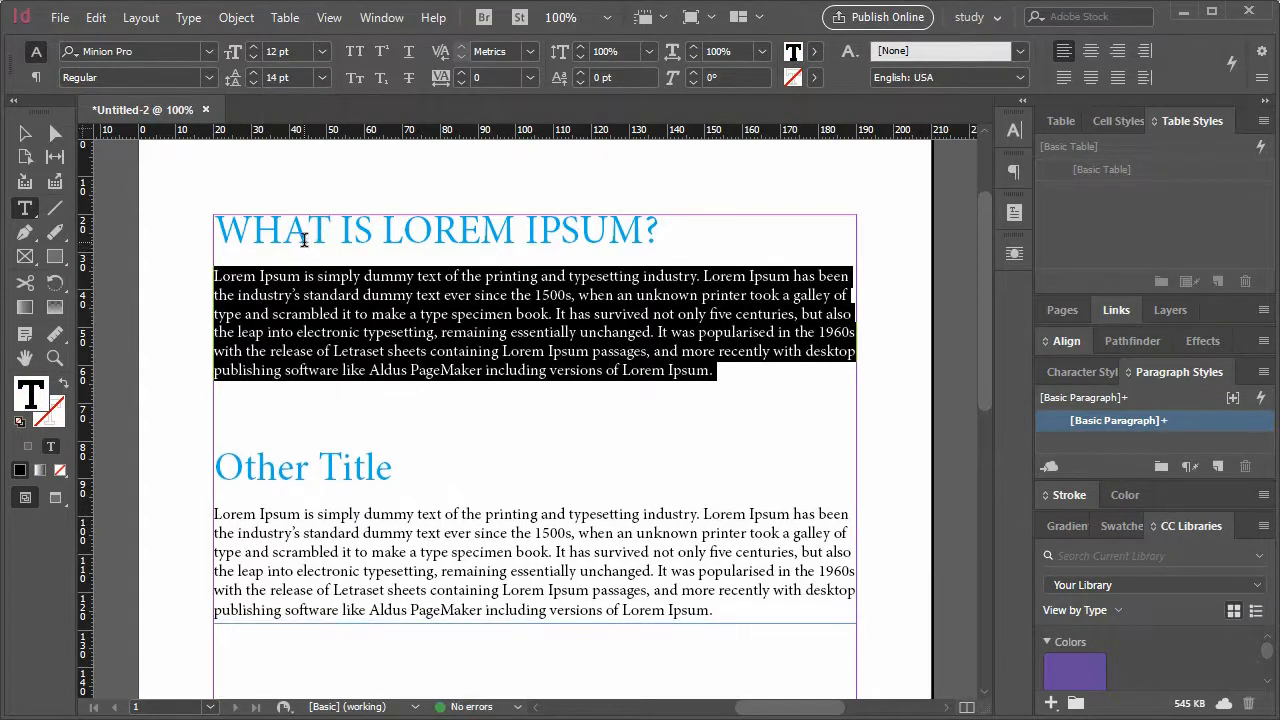
left_click(322, 78)
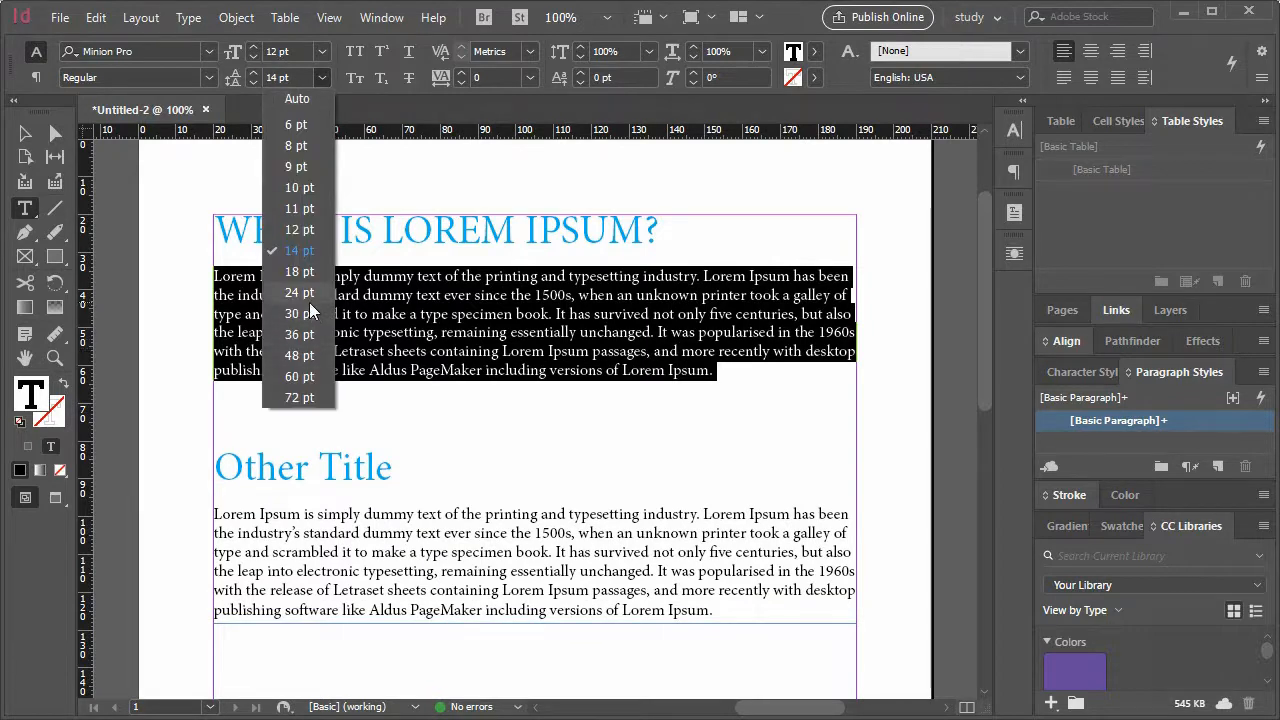
left_click(299, 272)
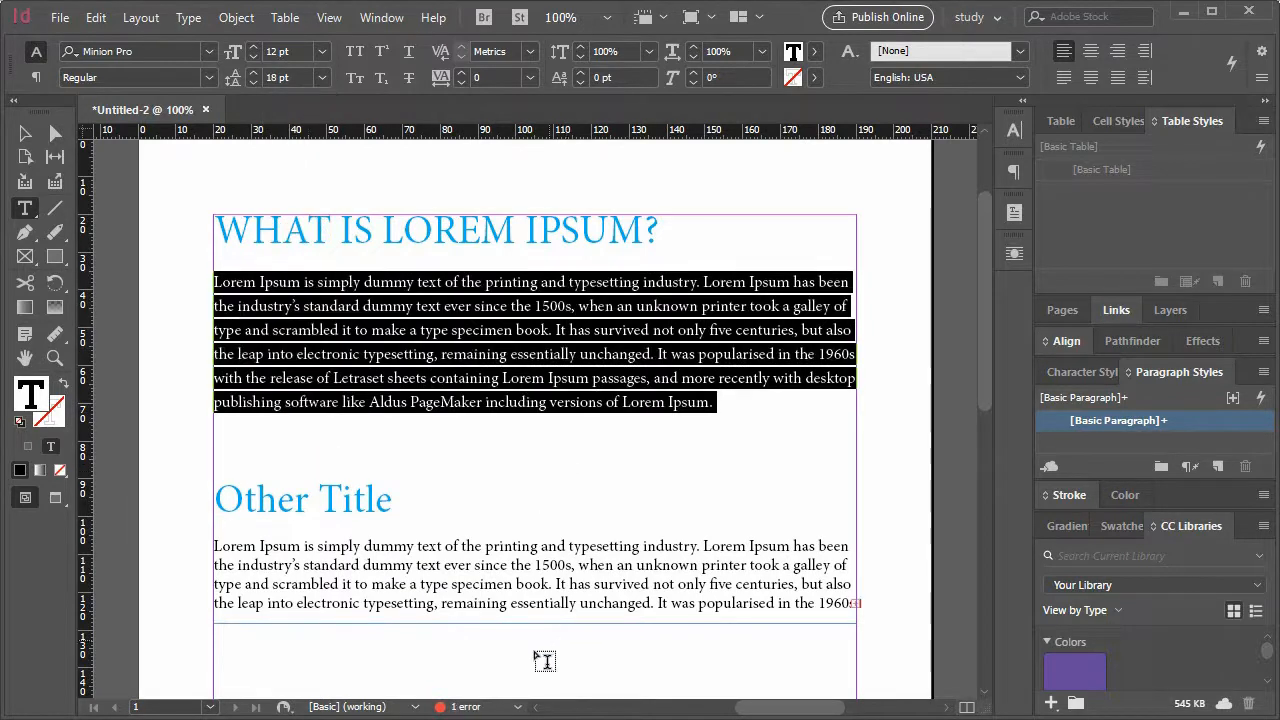
key("Escape")
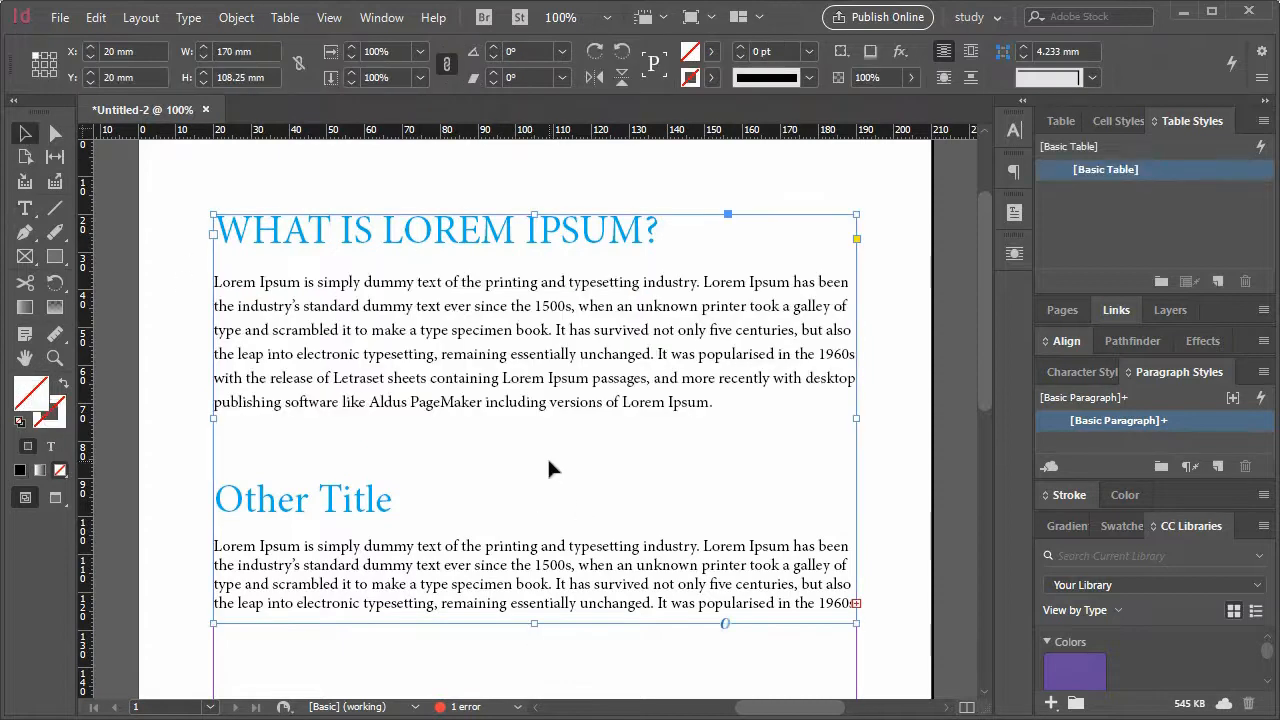
scroll(521, 637, "down", 2)
key("t")
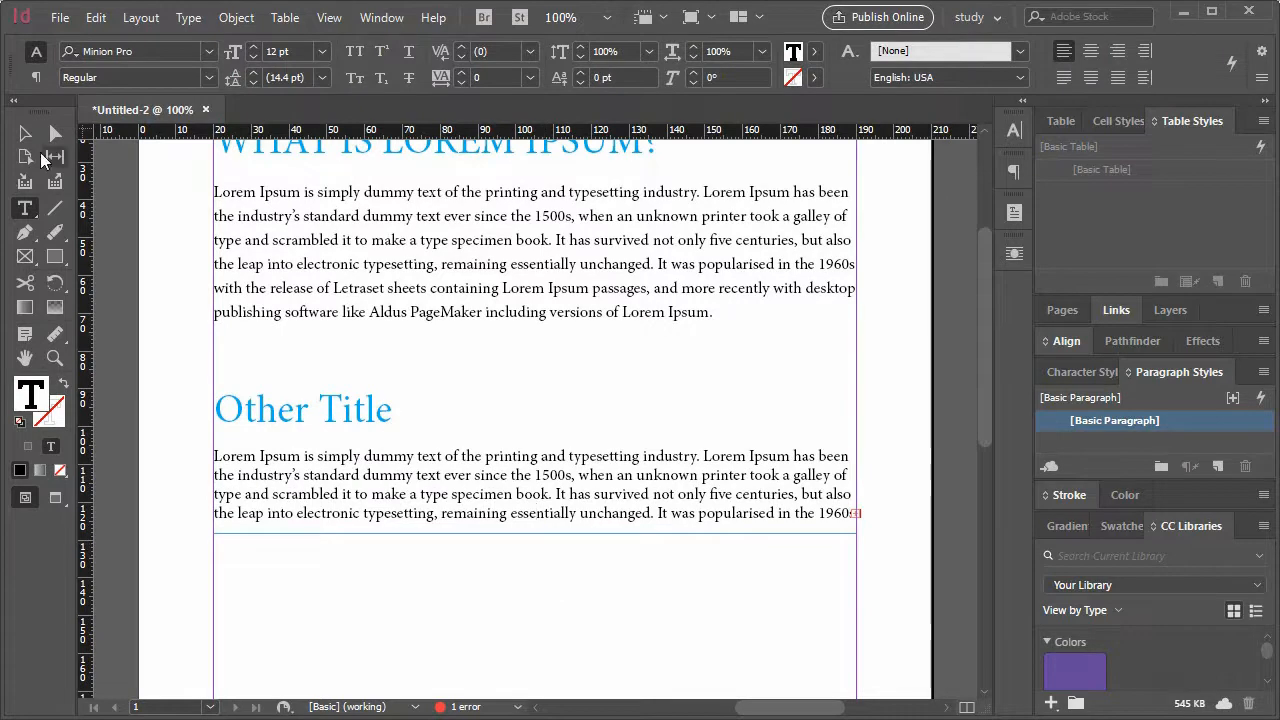
key("v")
left_click(548, 523)
left_click_drag(215, 538, 217, 634)
scroll(663, 363, "up", 3)
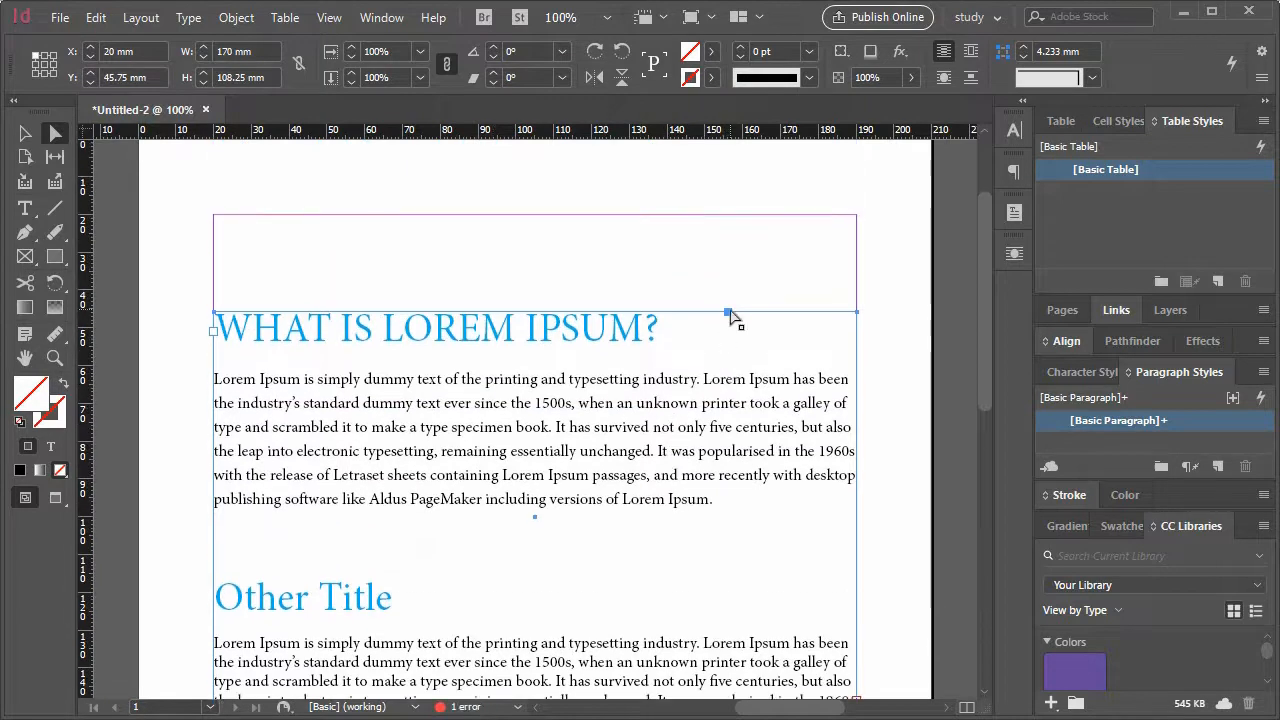
left_click(27, 134)
left_click(648, 277)
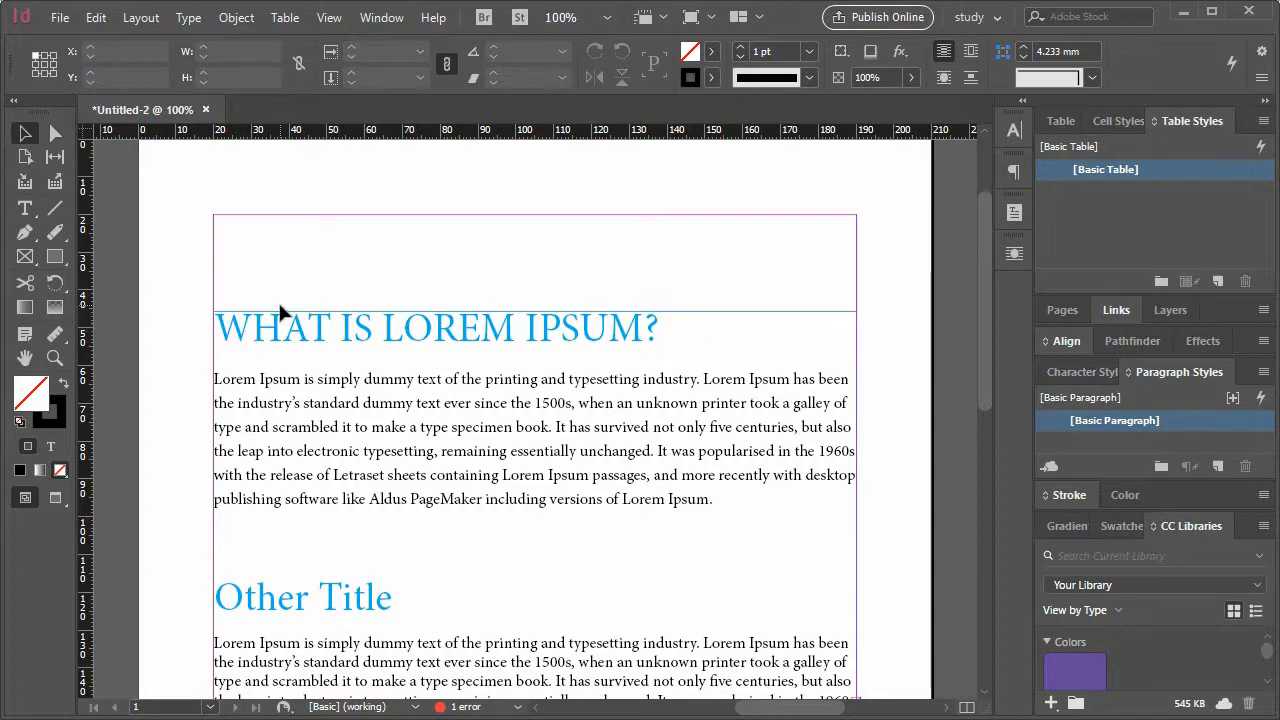
left_click_drag(282, 312, 284, 215)
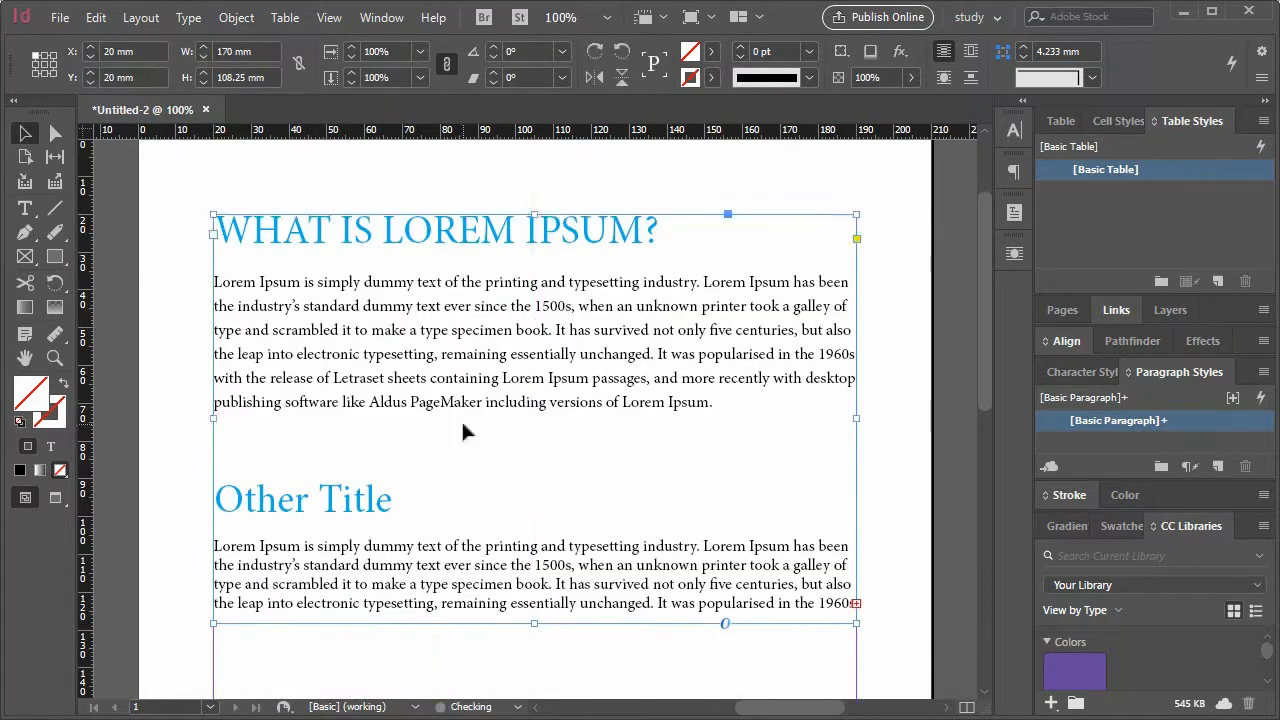
- Extend the text frame downward to a height of about 137 mm to fit the overflowing second paragraph
scroll(463, 428, "down", 3)
left_click_drag(534, 490, 529, 594)
scroll(607, 533, "up", 3)
scroll(607, 530, "down", 1)
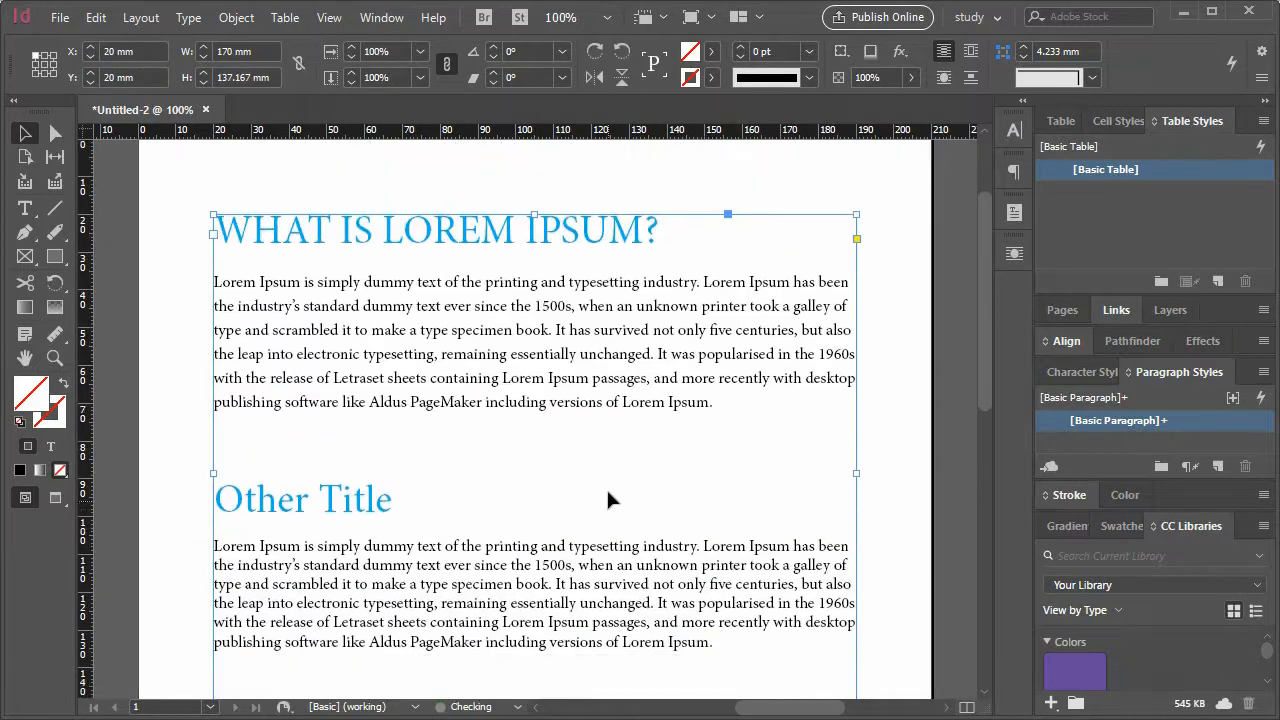
- Set the leading of the first Lorem Ipsum paragraph to 16 pt
double_click(646, 400)
left_click_drag(734, 400, 213, 288)
left_click(321, 78)
left_click(231, 79)
type("16")
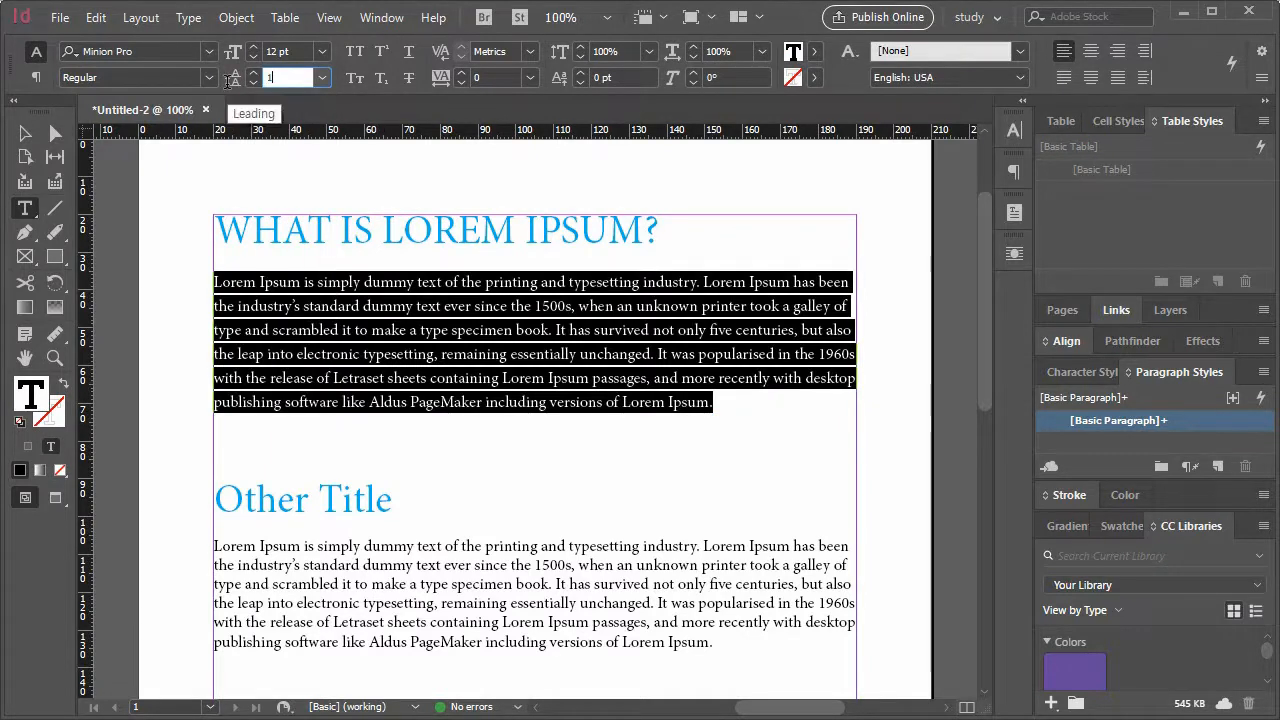
key("Return")
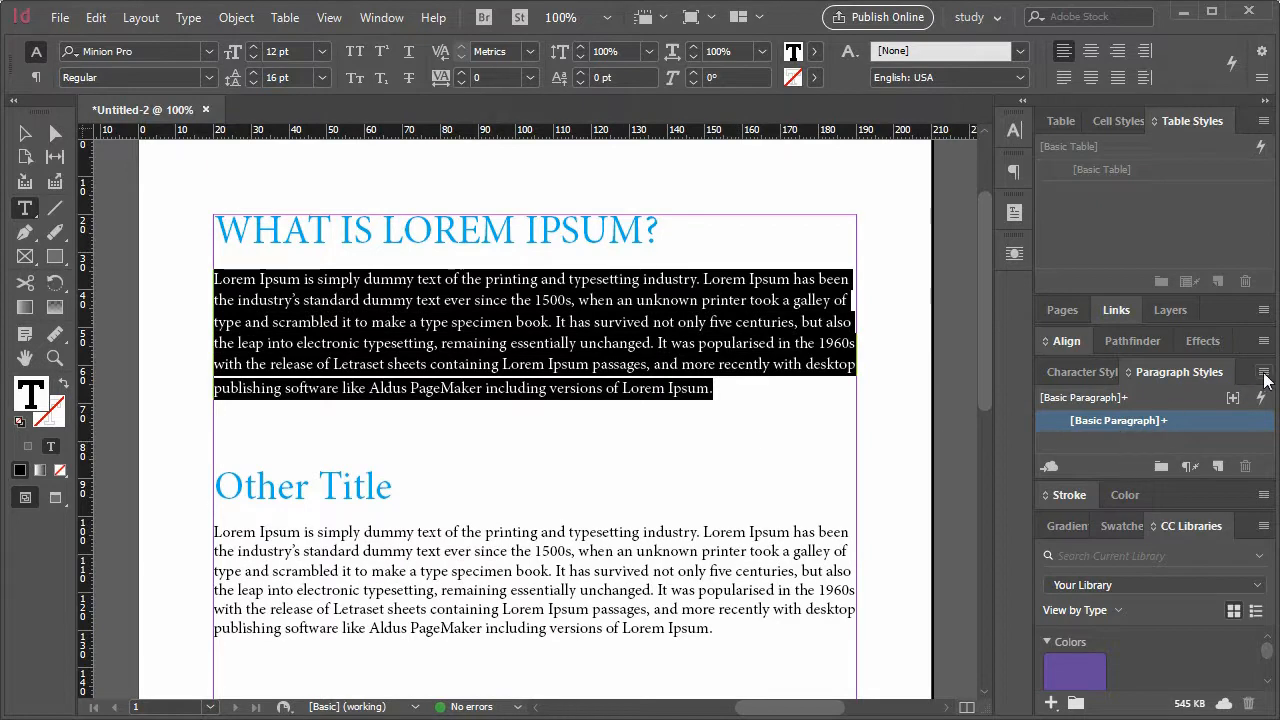
- Create a paragraph style named "body style" from the selected first paragraph
left_click_drag(1173, 372, 642, 183)
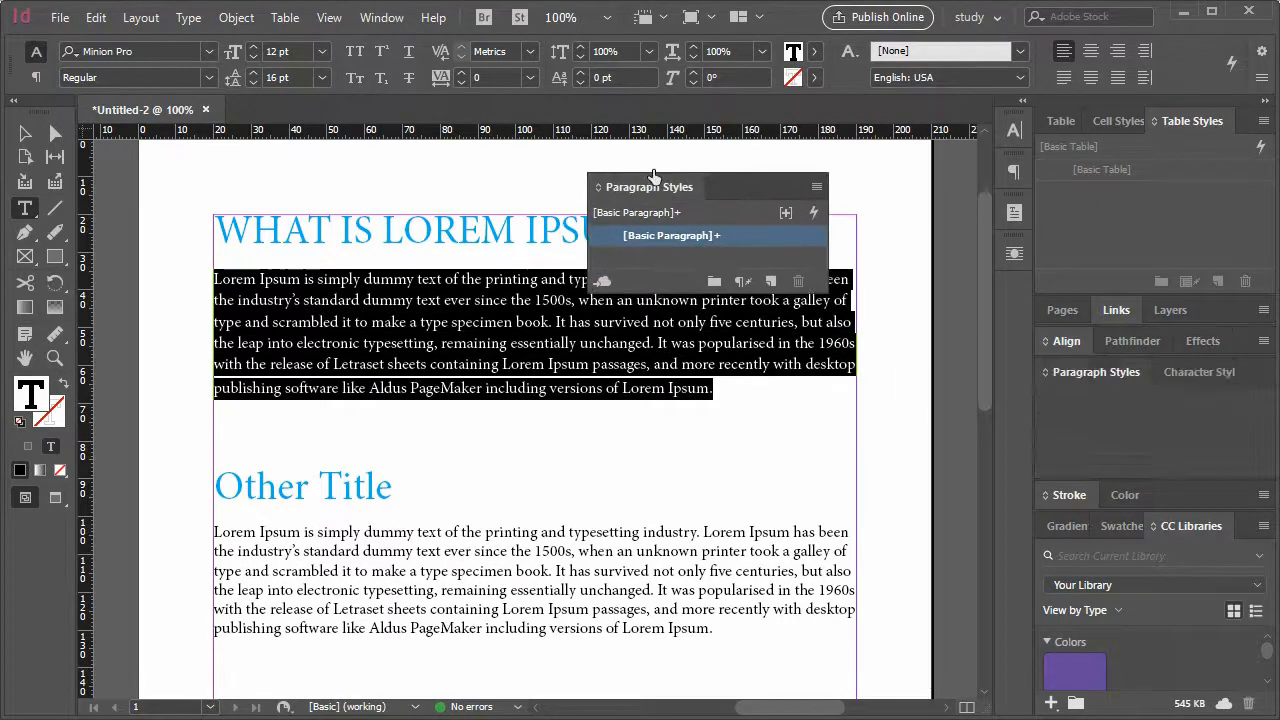
left_click(816, 183)
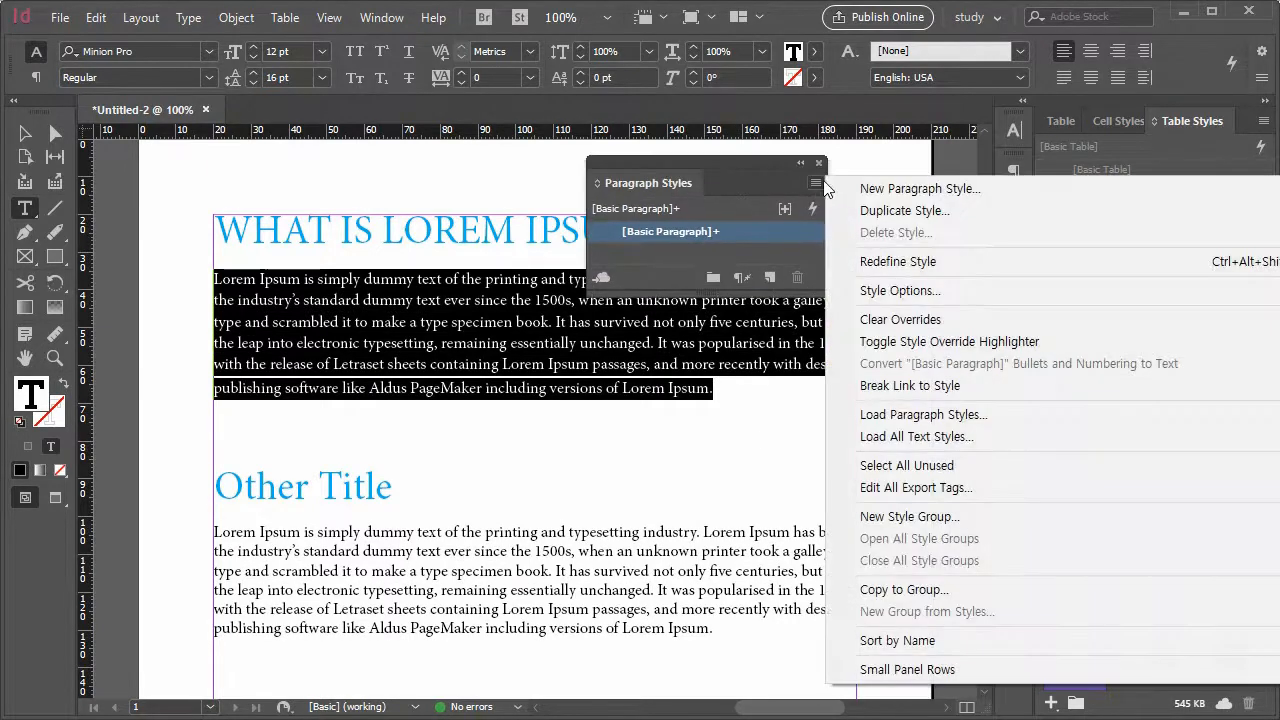
left_click(876, 192)
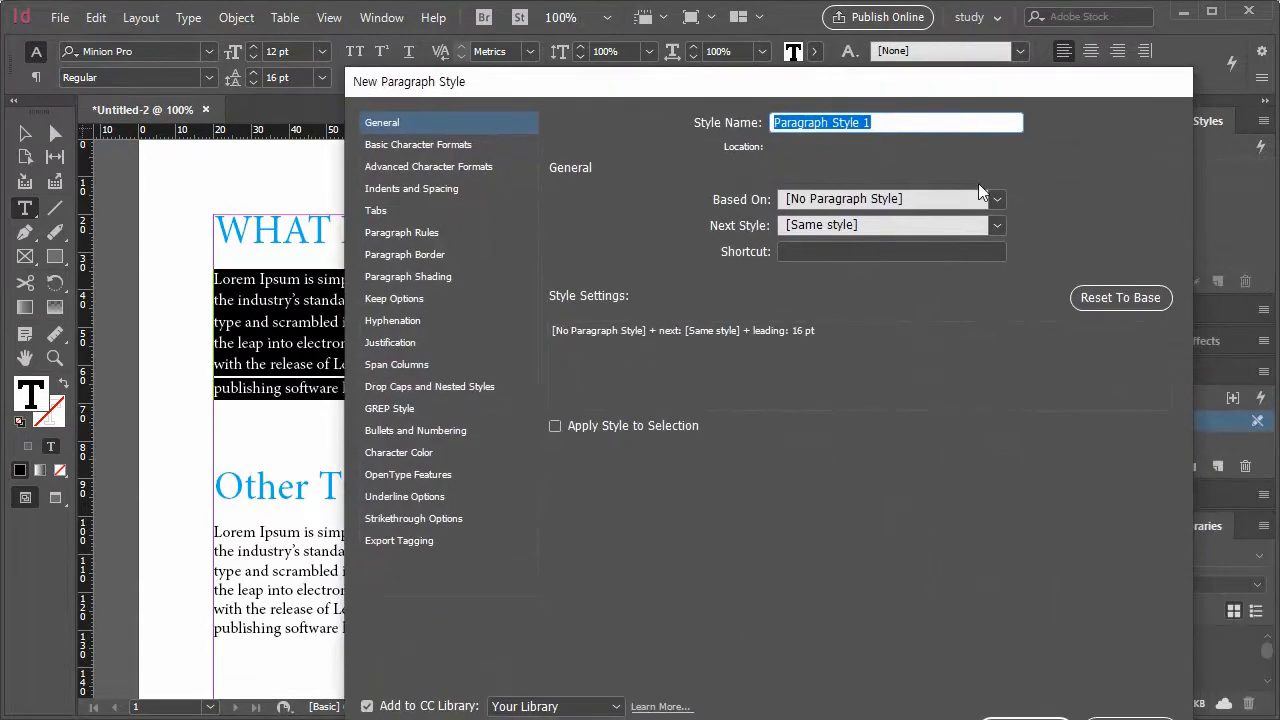
type("body")
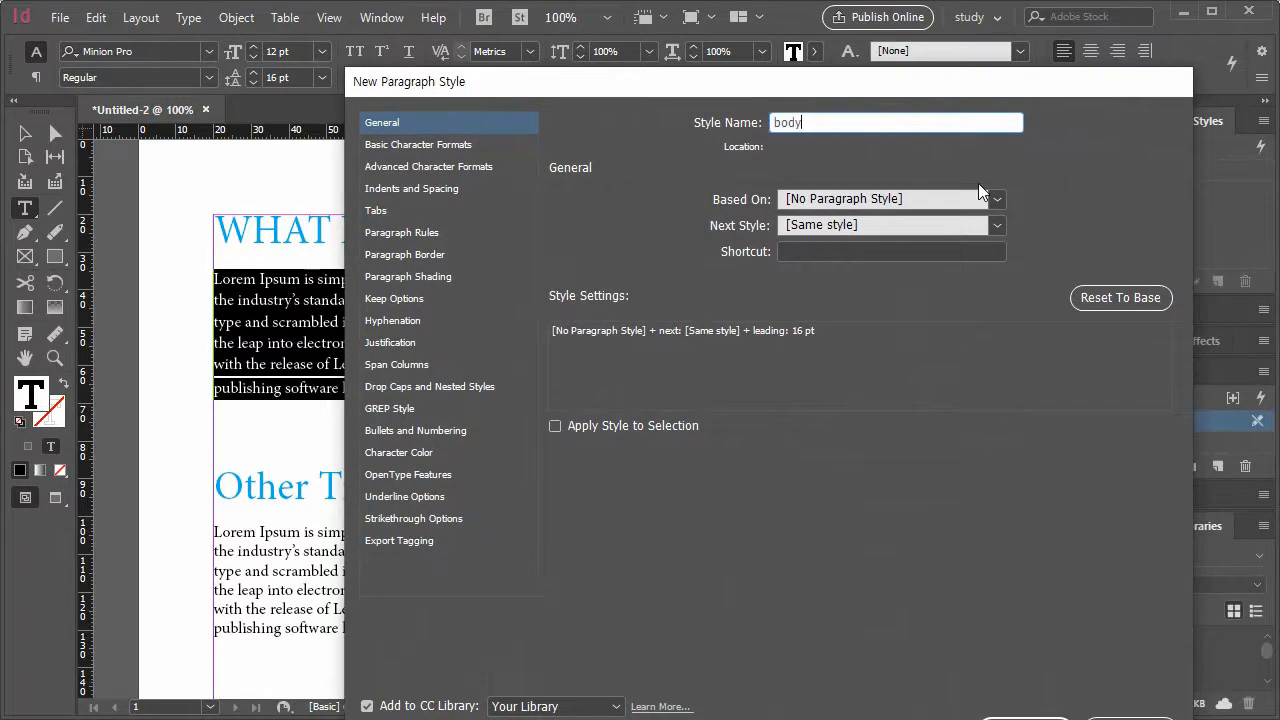
type(" style")
key("Return")
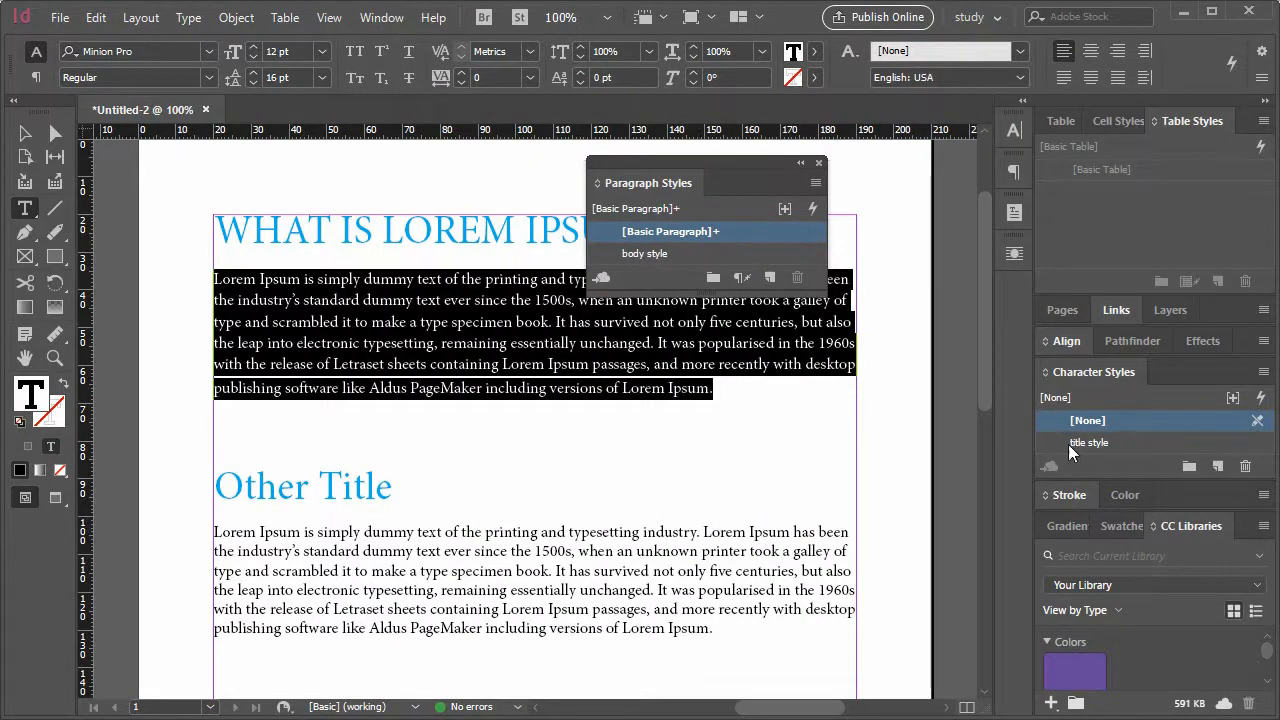
- Redock Paragraph Styles with Character Styles and apply "body style" to the paragraph below "Other Title"
left_click_drag(657, 187, 1197, 374)
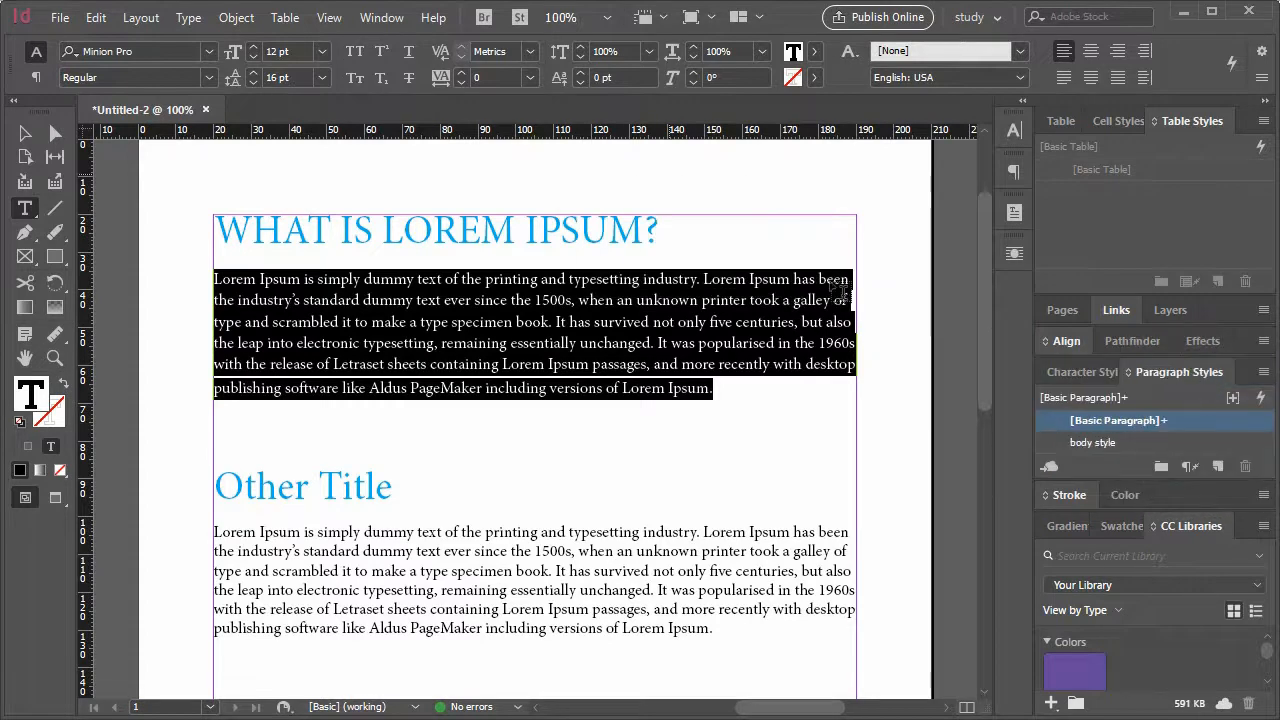
left_click_drag(737, 654, 206, 533)
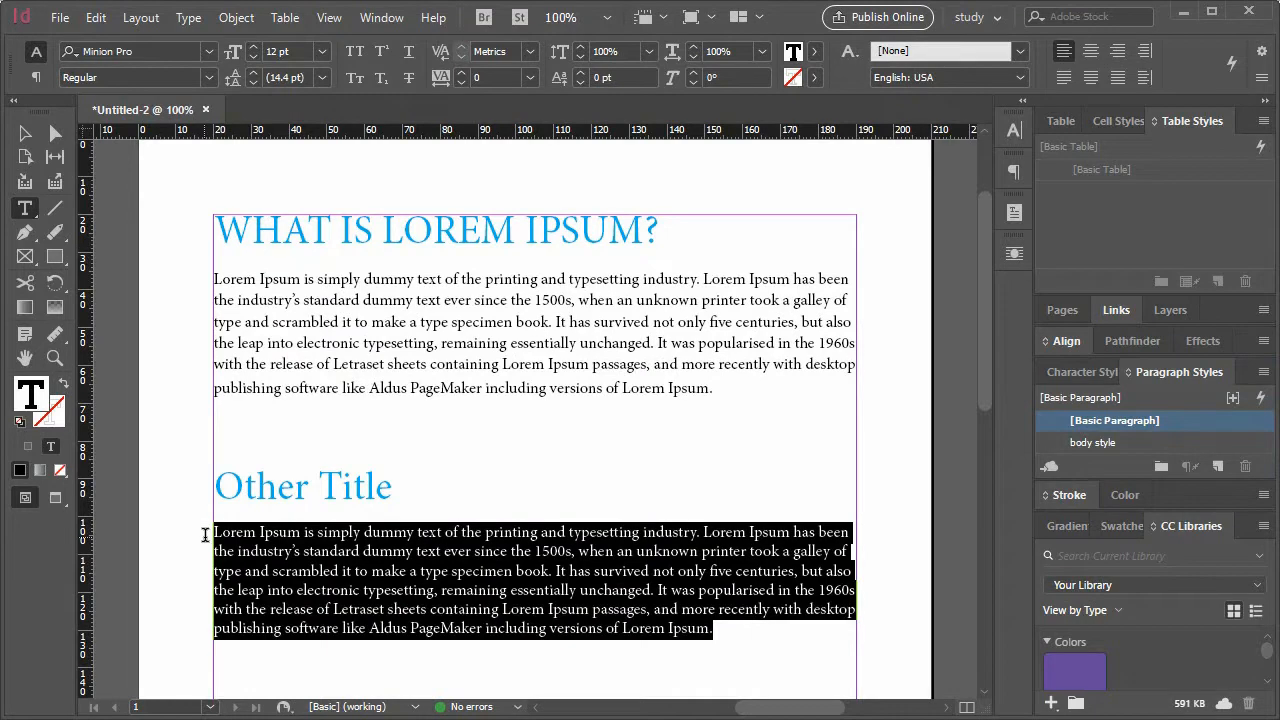
left_click(1097, 442)
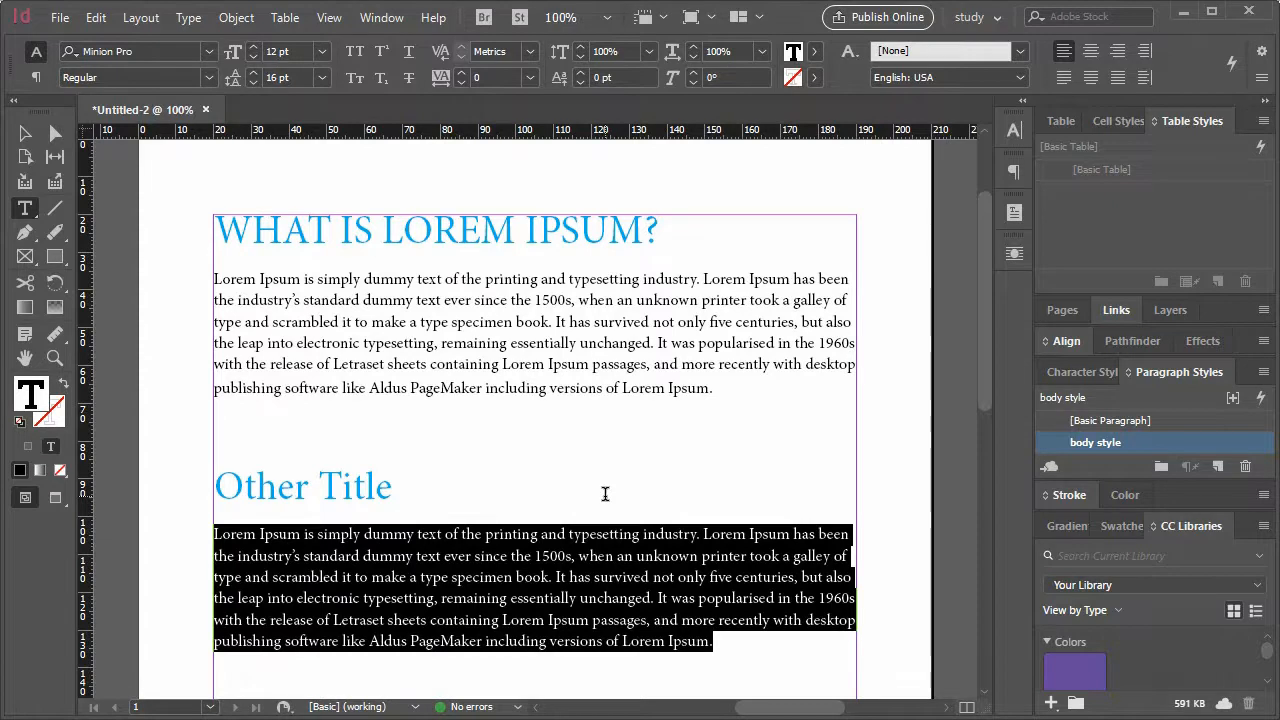
- Add another "Other Title" line below the second Lorem Ipsum paragraph, leaving blank space between them
scroll(427, 465, "down", 3)
left_click(758, 500)
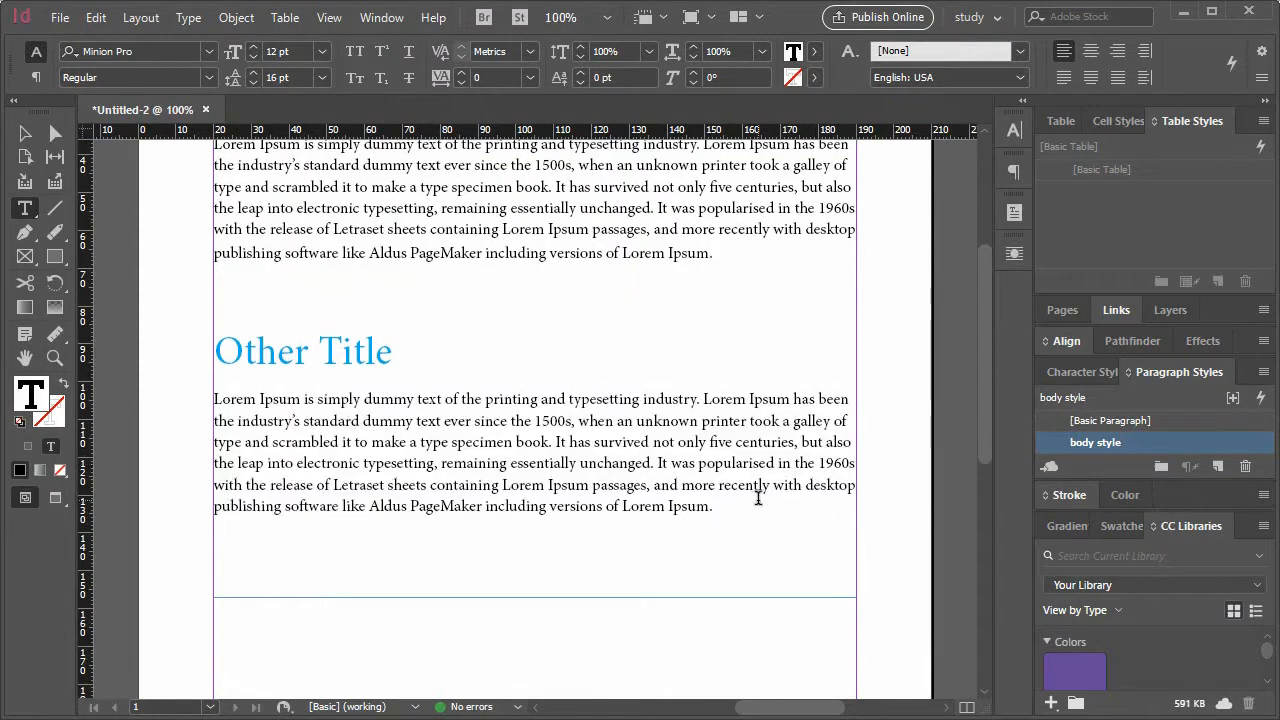
key("Return")
type("Other ")
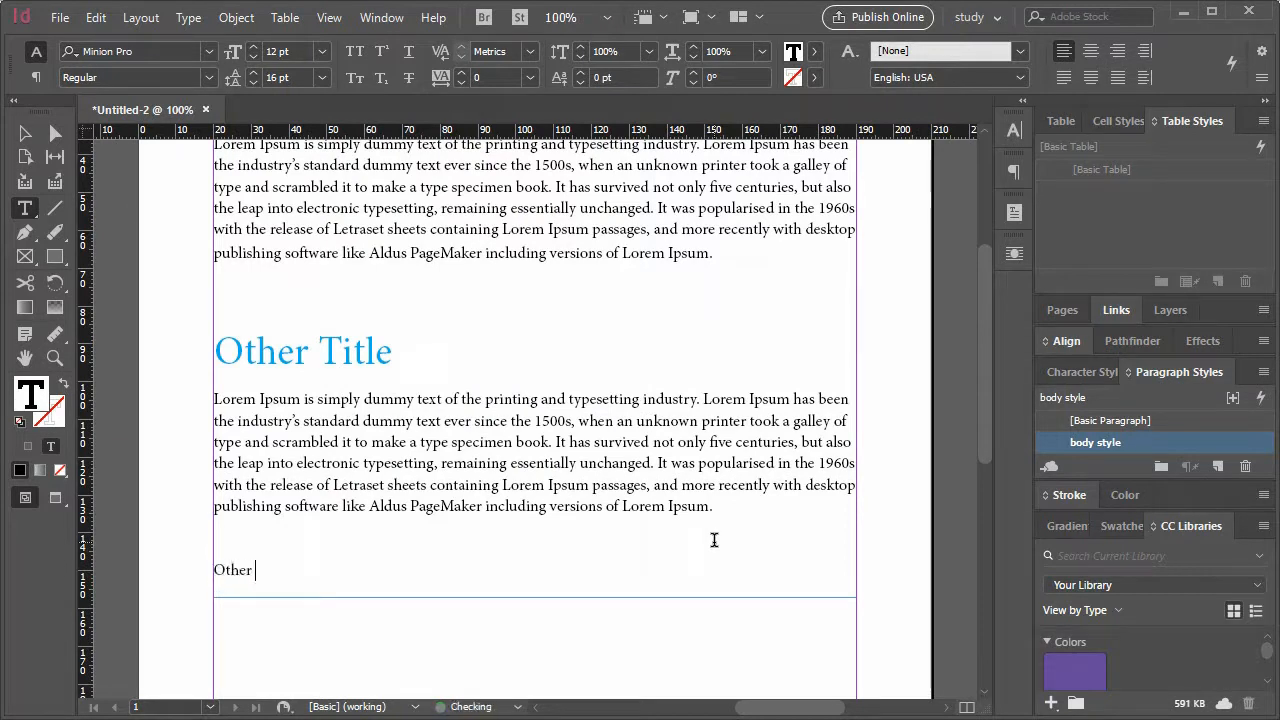
type("Title")
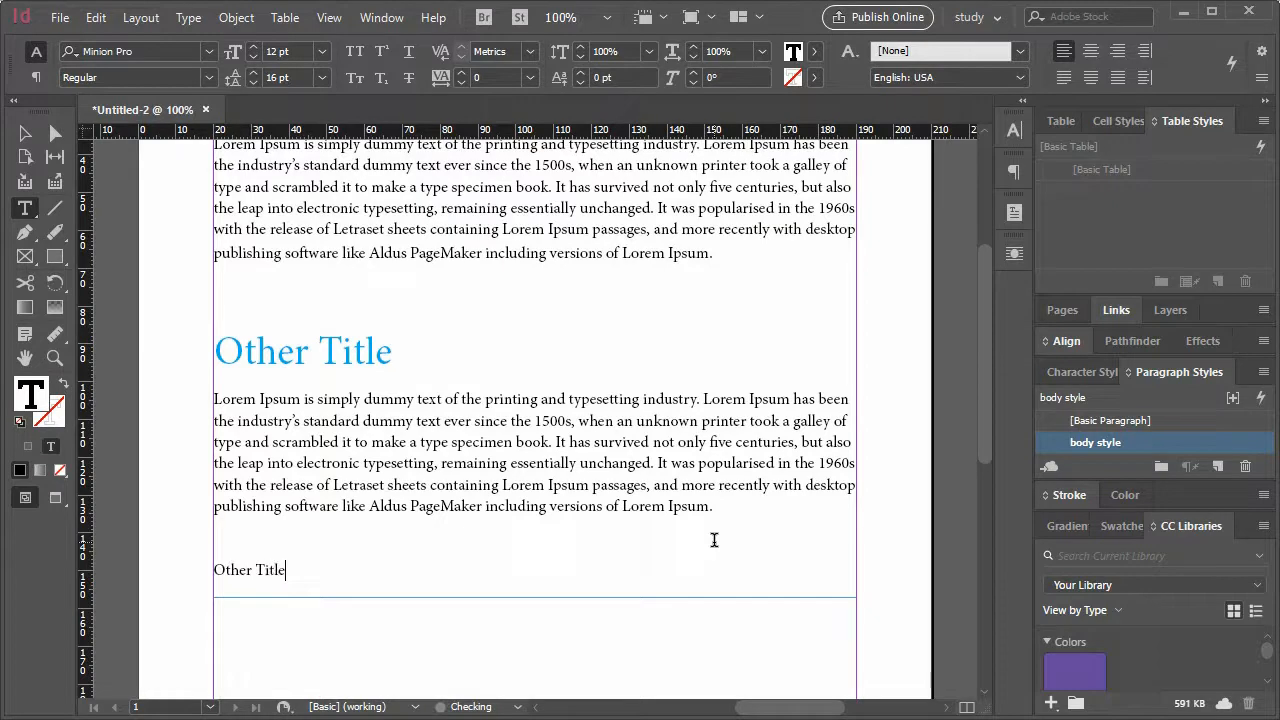
- Extend the text frame's lower edge downward to a height of about 177.5 mm
left_click(26, 136)
scroll(510, 520, "down", 2)
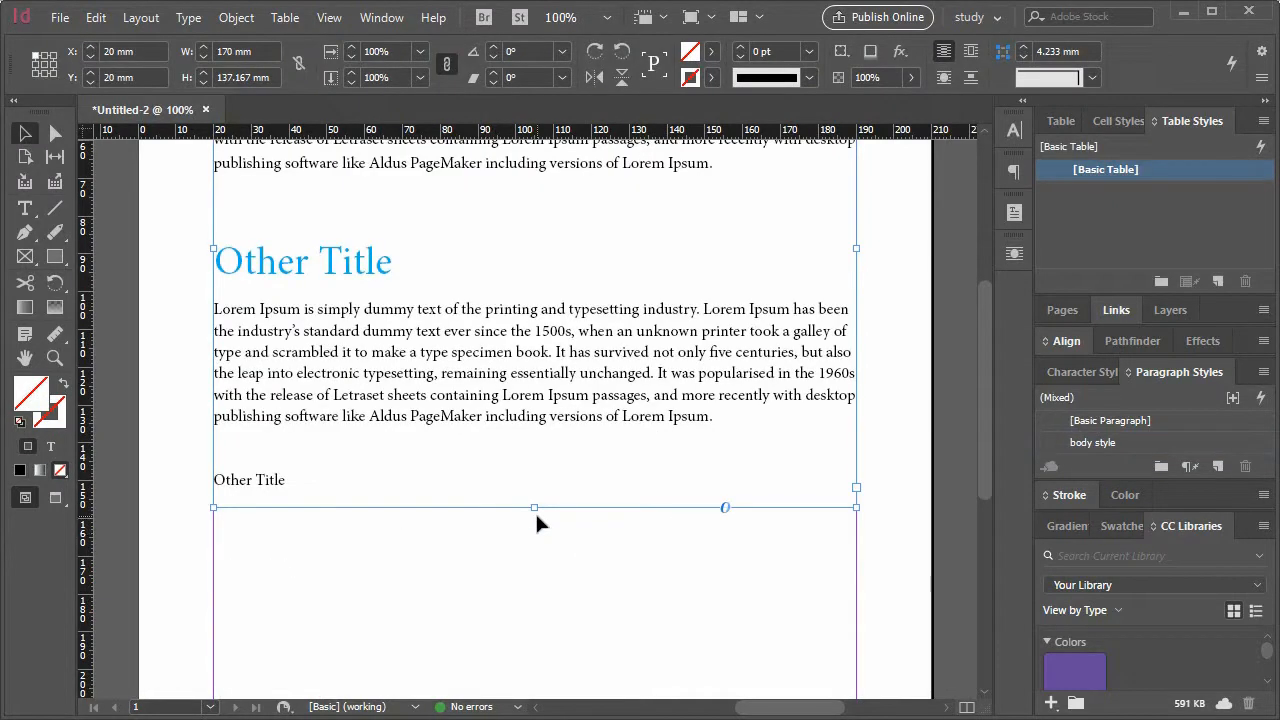
left_click_drag(533, 508, 540, 660)
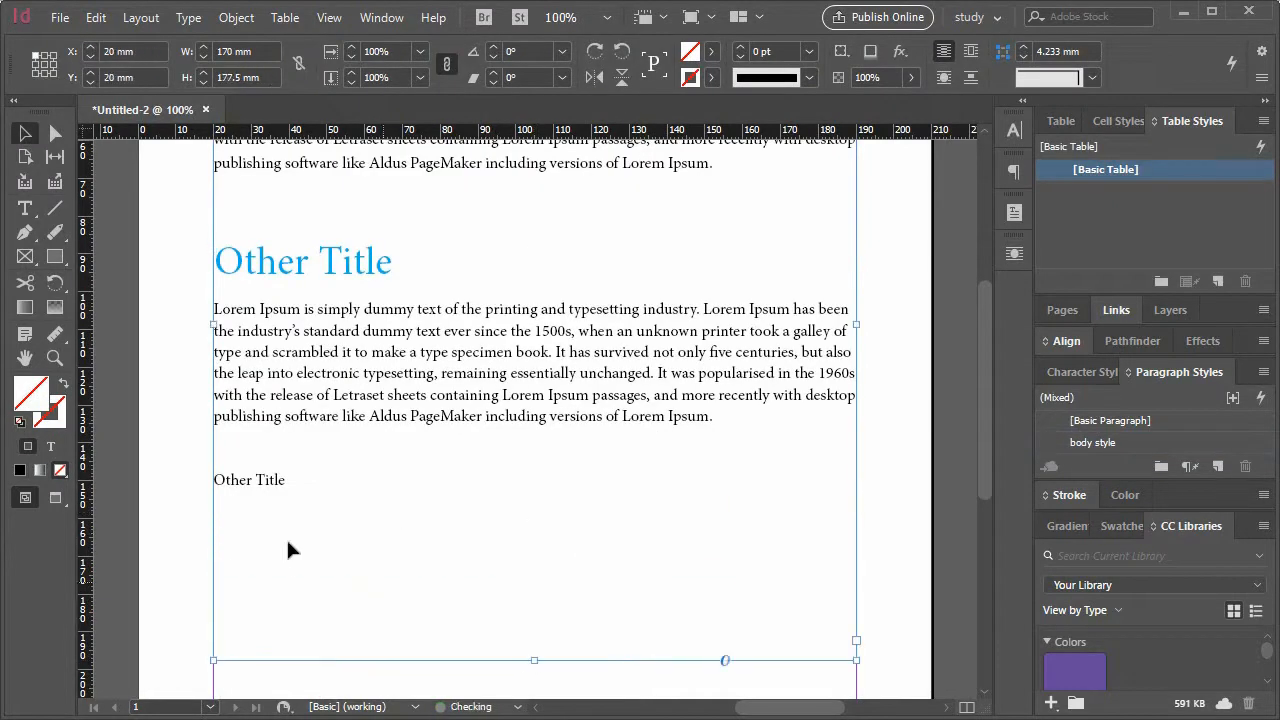
- Insert another blank line above the lower "Other Title" and apply the "title style" character style to that title
double_click(273, 456)
key("Return")
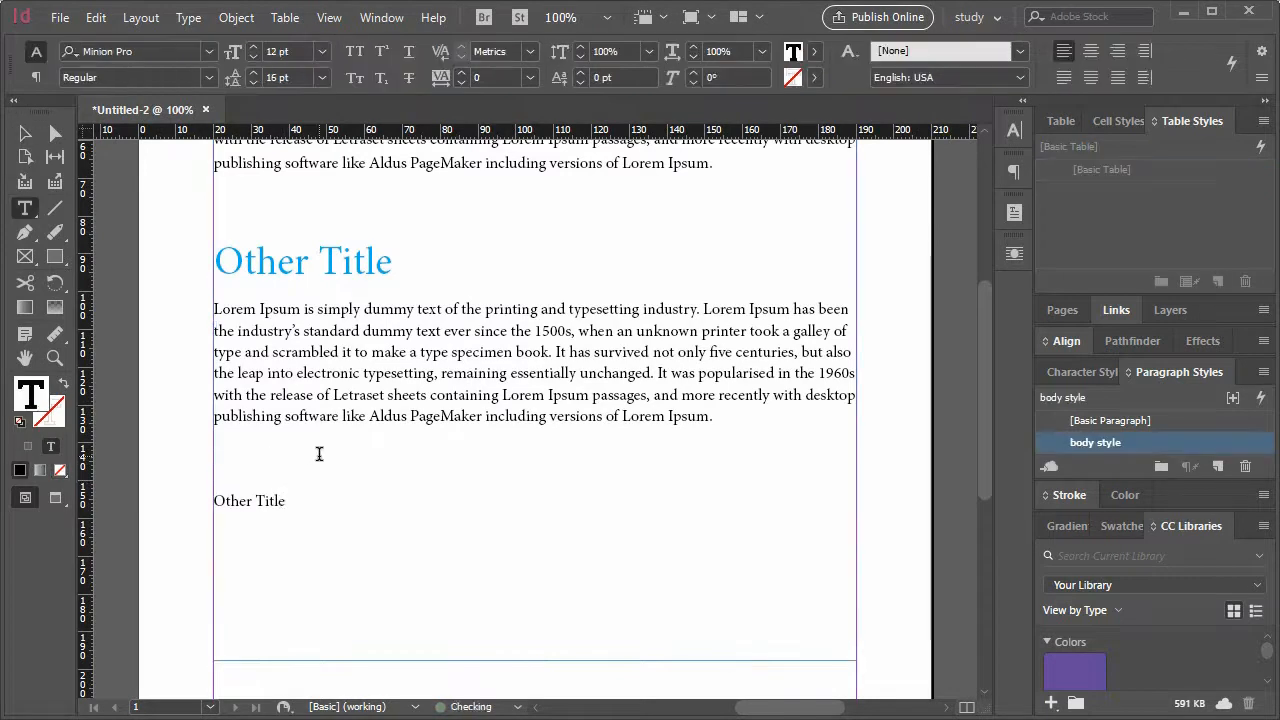
left_click_drag(309, 500, 205, 501)
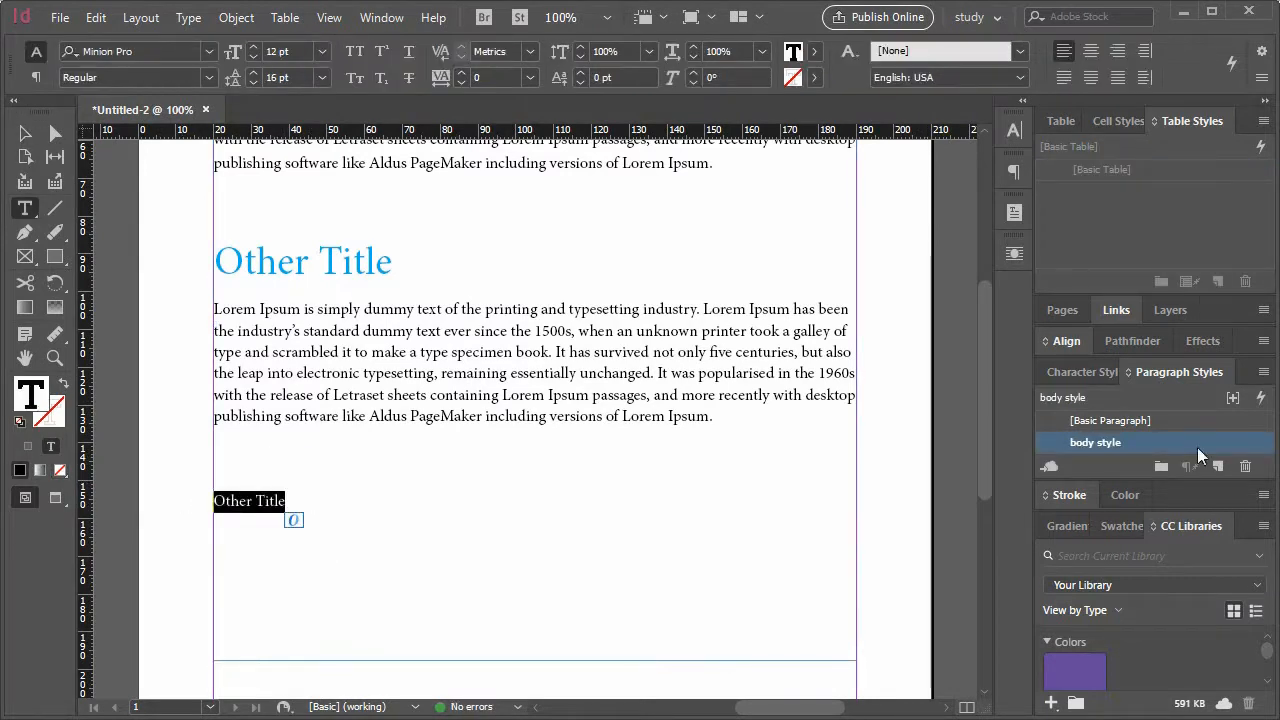
left_click(1083, 367)
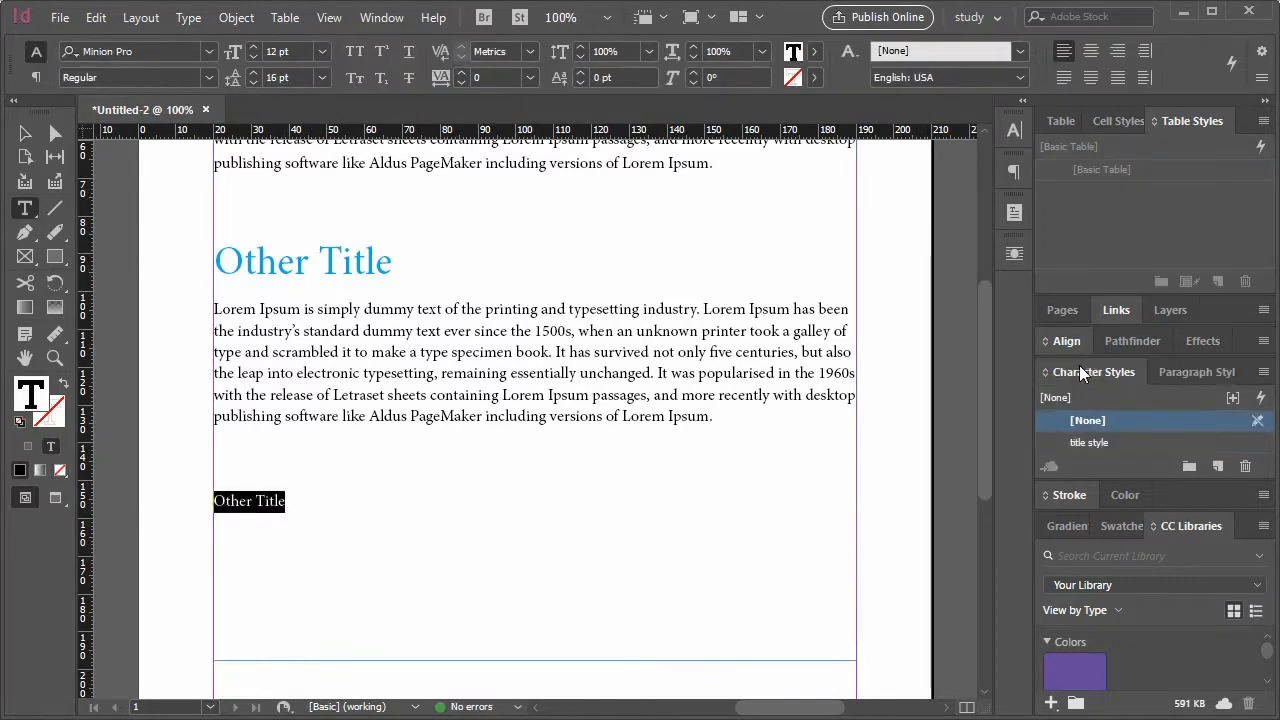
left_click(1082, 443)
left_click(398, 459)
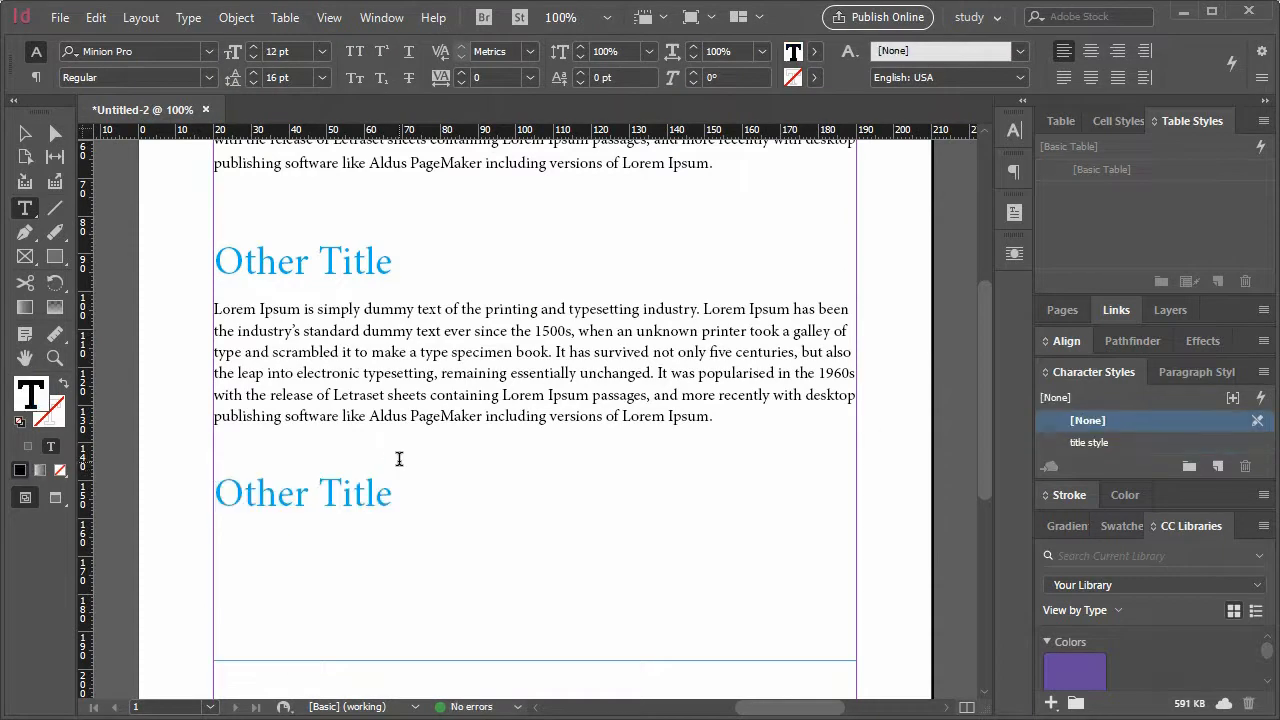
- Set the font size of the lower "Other Title" to 60 pt
left_click_drag(404, 494, 205, 500)
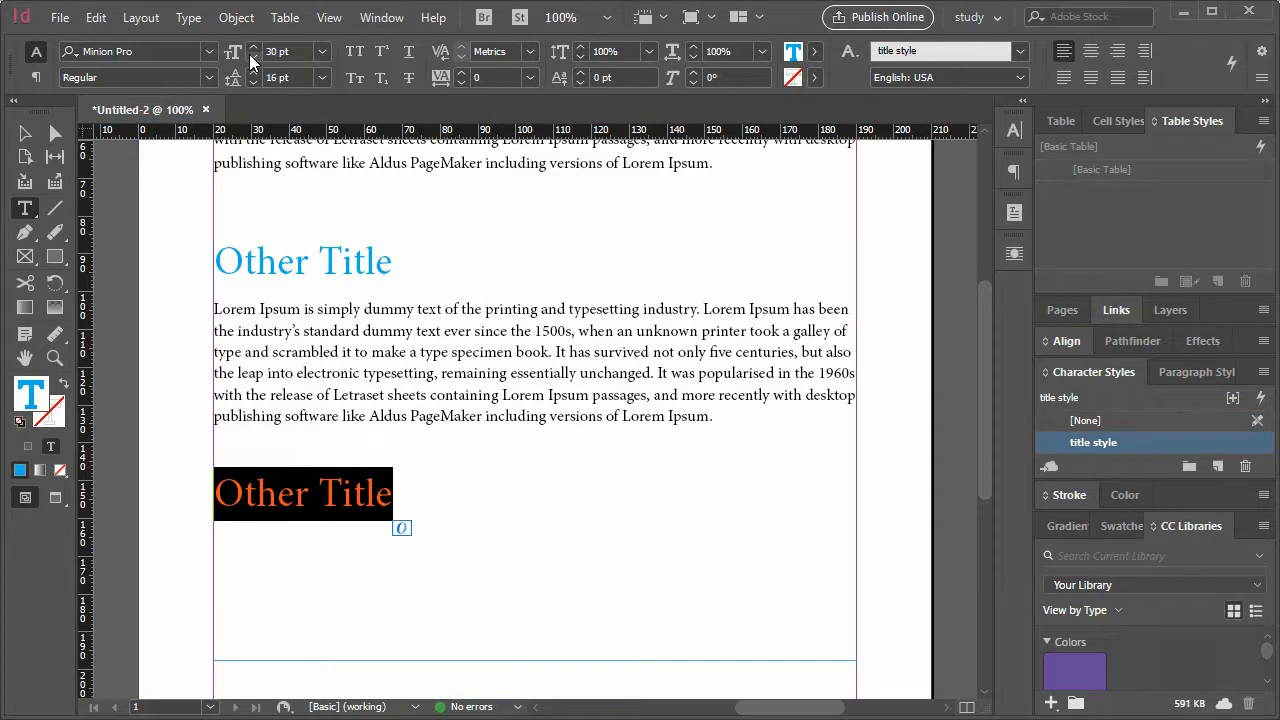
left_click_drag(292, 52, 249, 52)
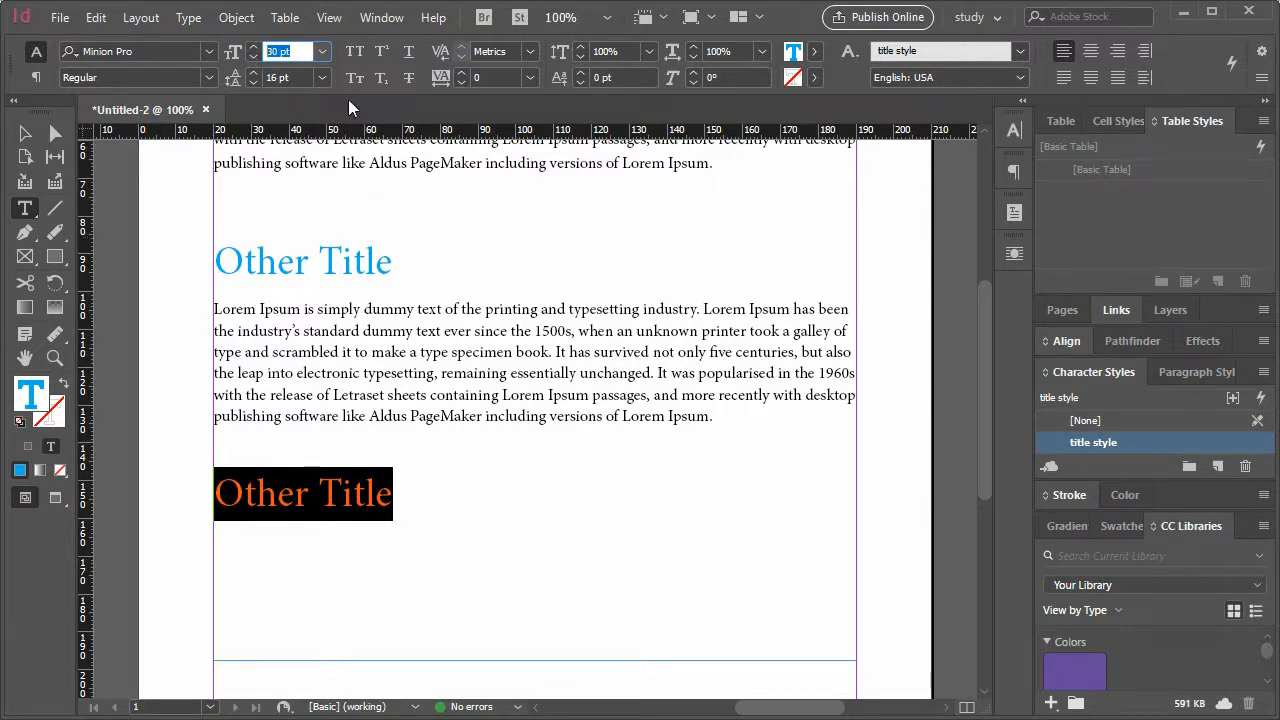
left_click(321, 53)
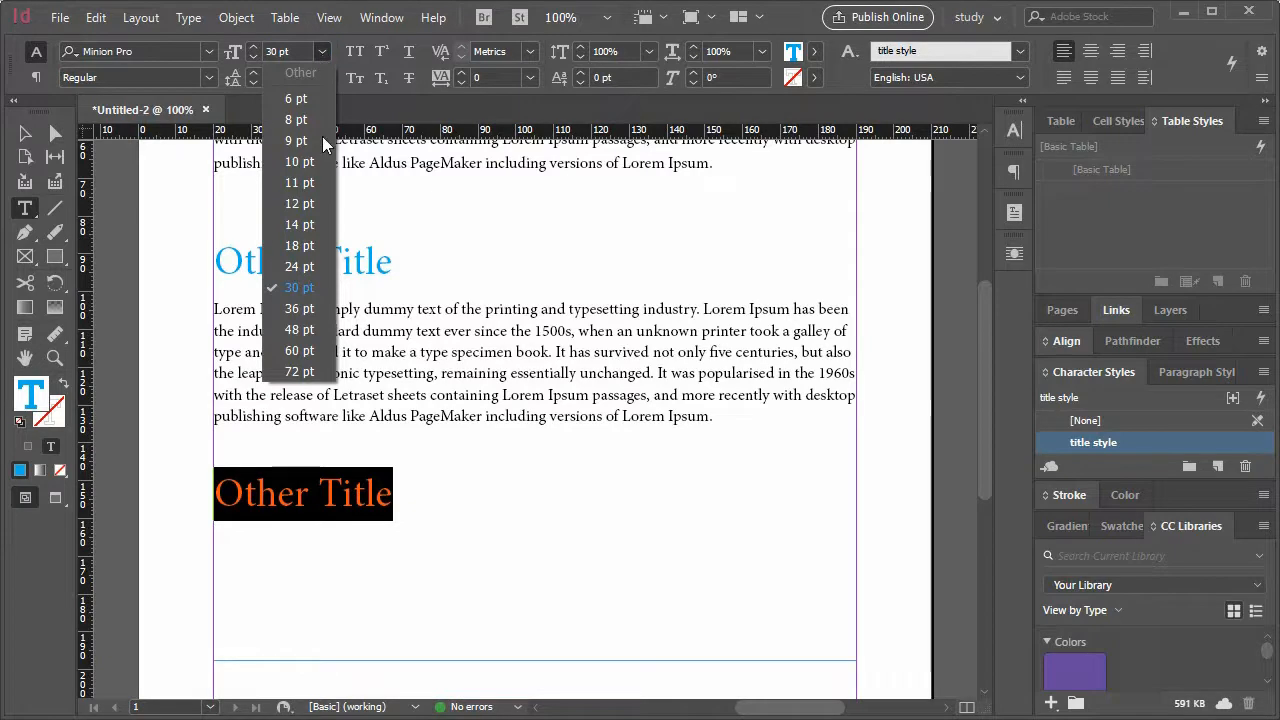
left_click(310, 352)
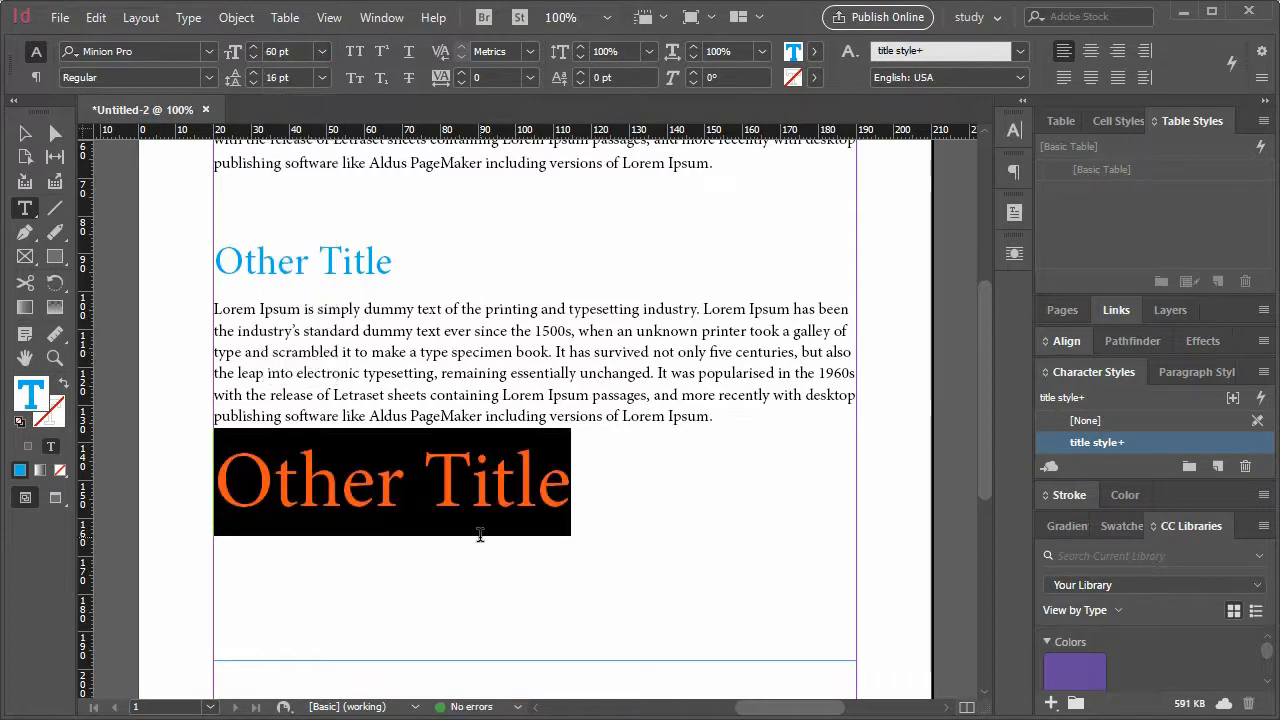
- Add two blank lines above the lower "Other Title" and set the title's font size to 72 pt
left_click(440, 437)
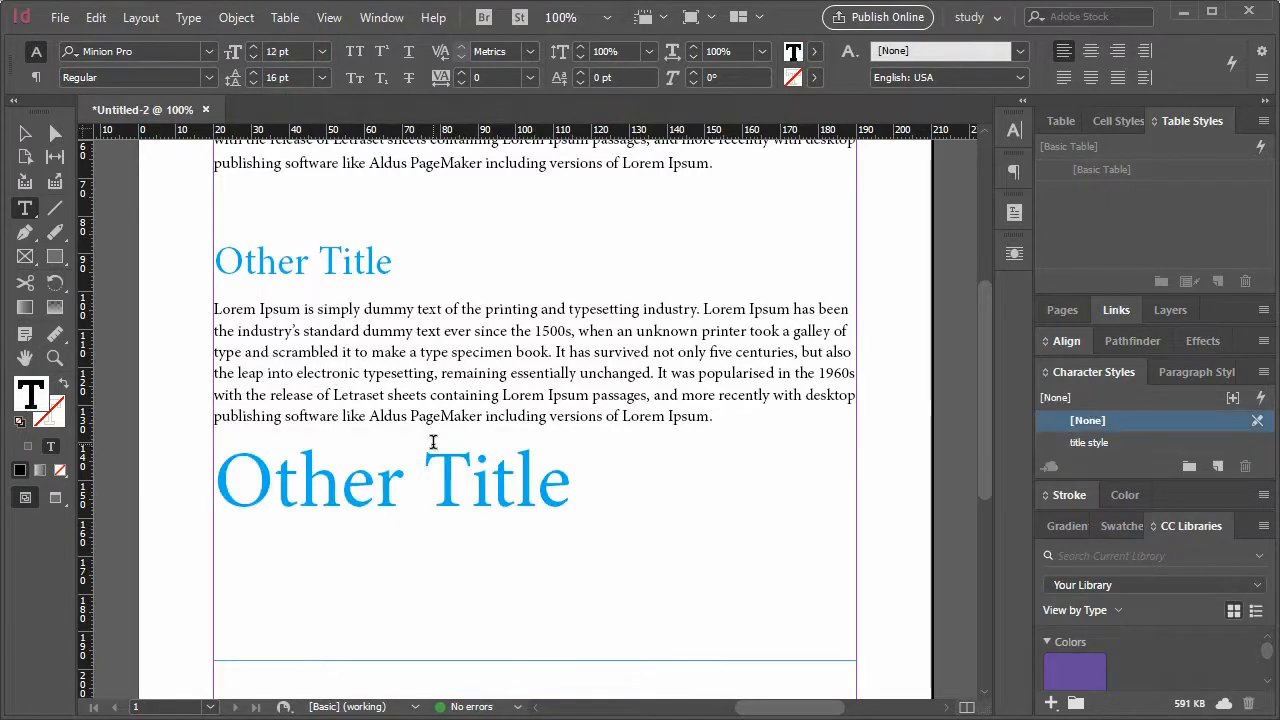
key("Return")
key("Return")
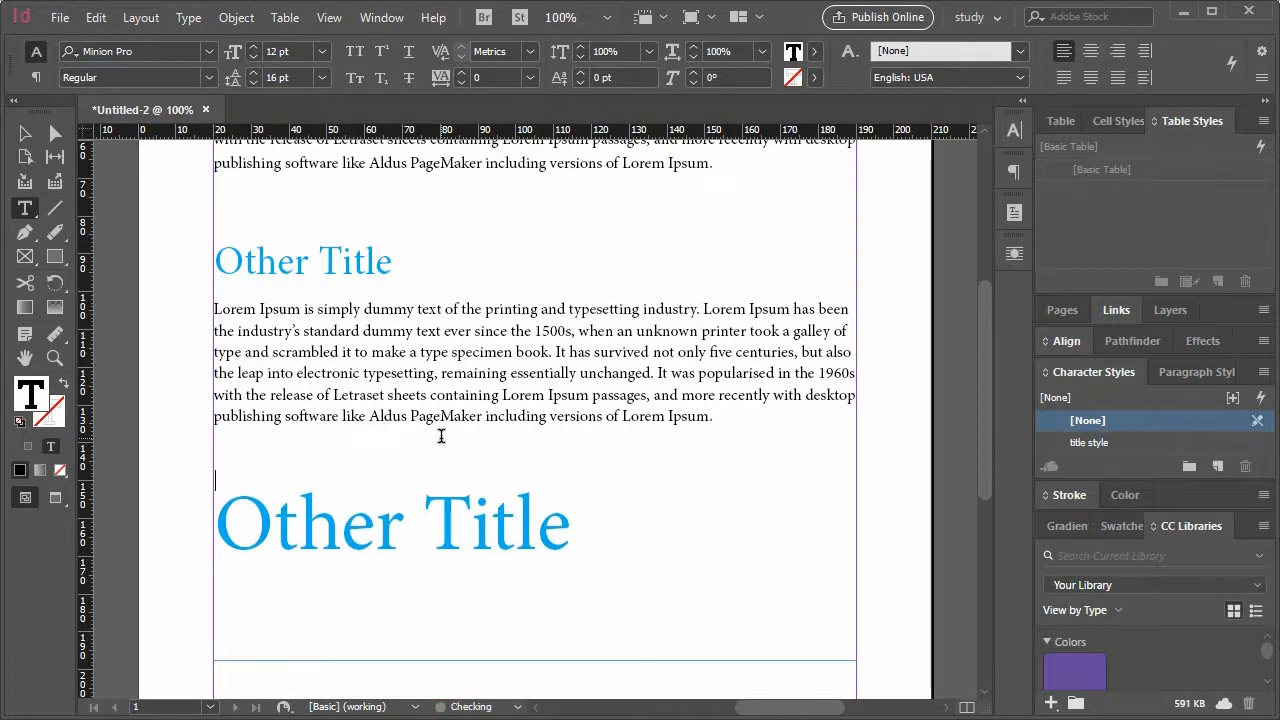
double_click(573, 529)
left_click(212, 528, "shift")
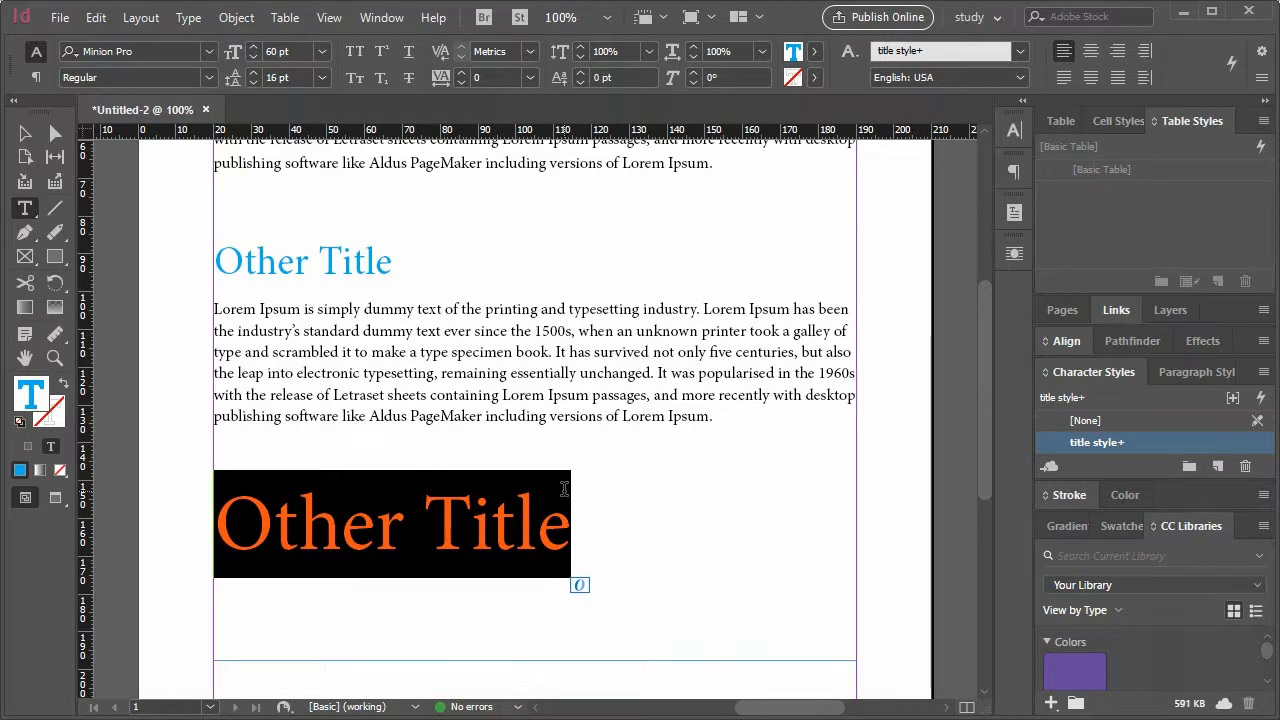
left_click_drag(572, 528, 209, 437)
left_click(324, 51)
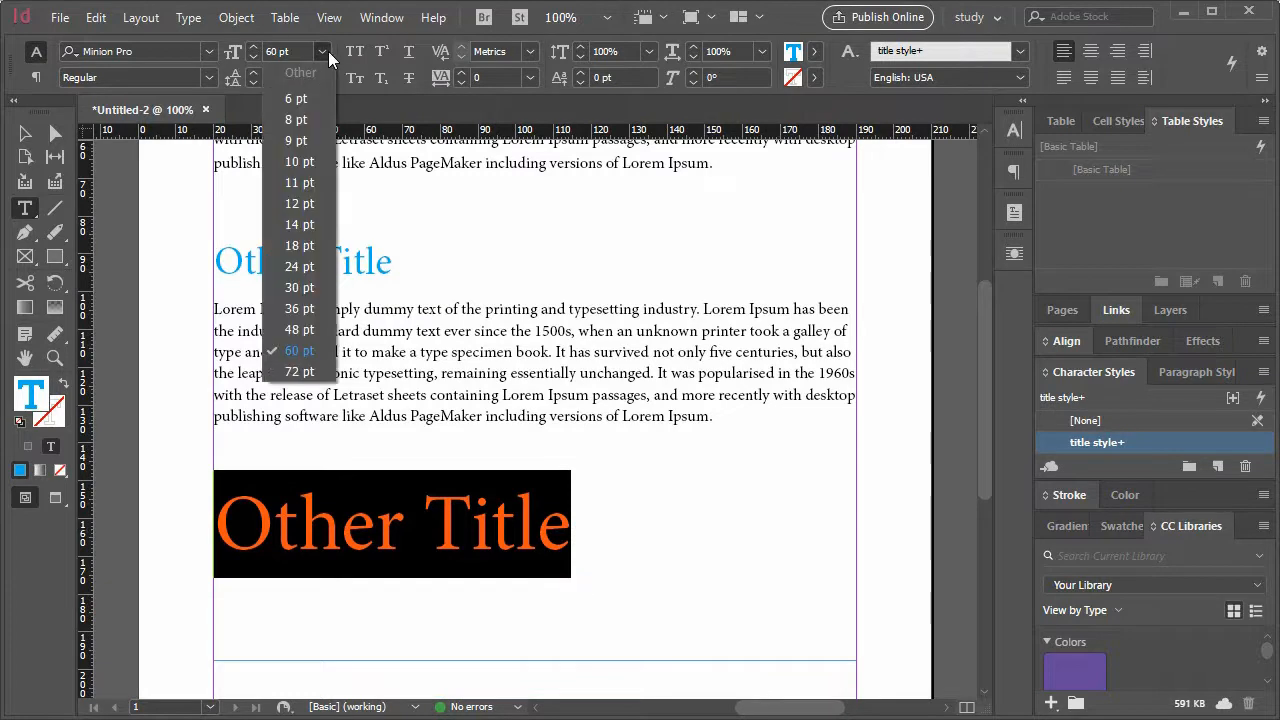
left_click(321, 373)
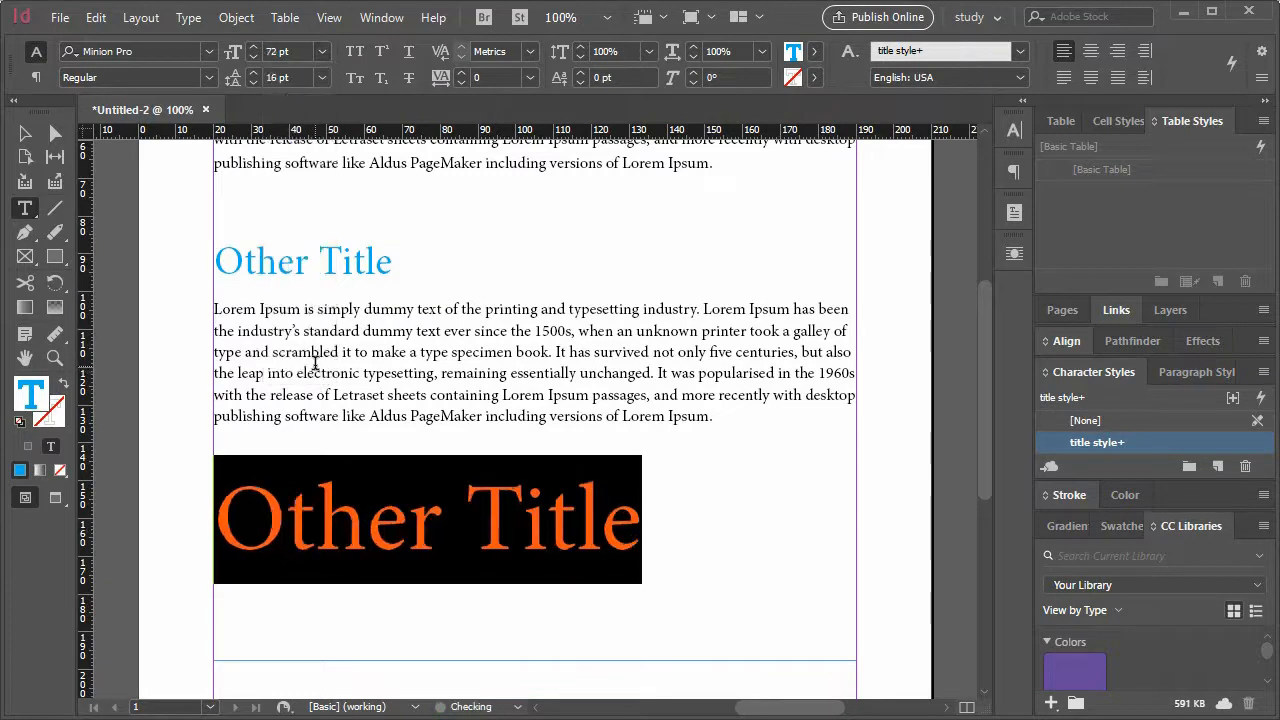
left_click(483, 460)
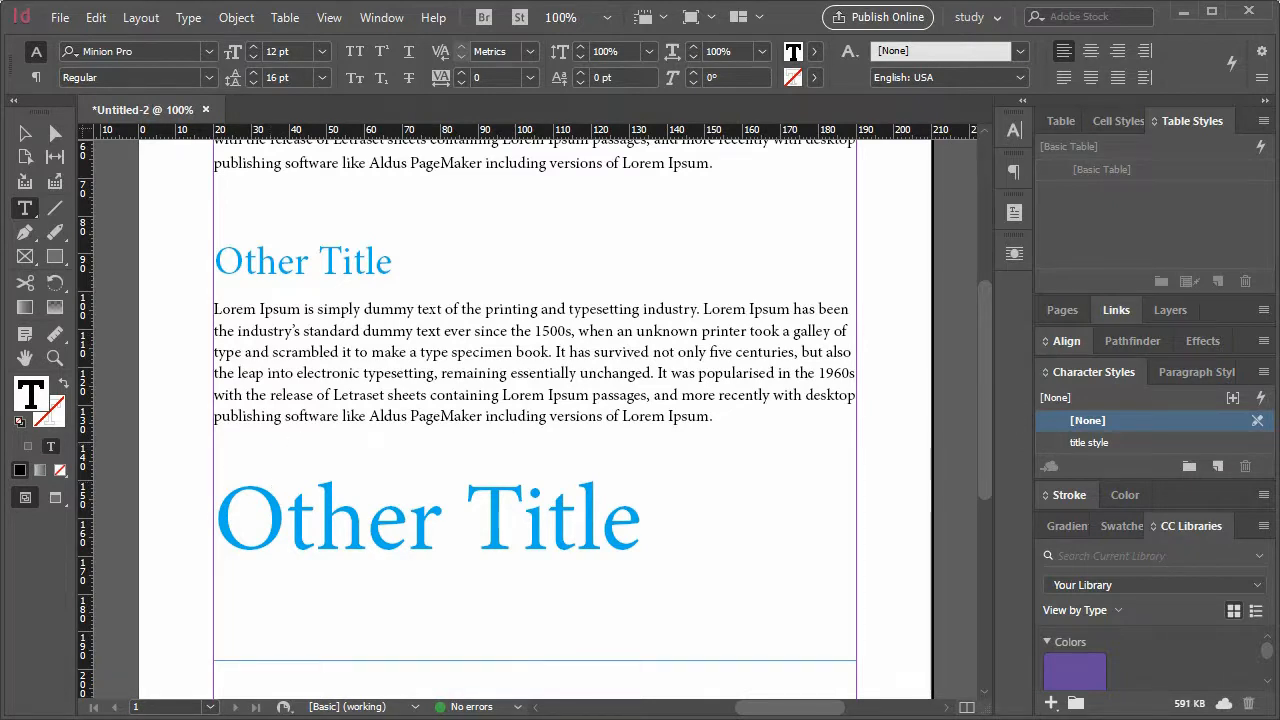
- Undock Character Styles so it floats over the page
left_click_drag(1094, 372, 643, 261)
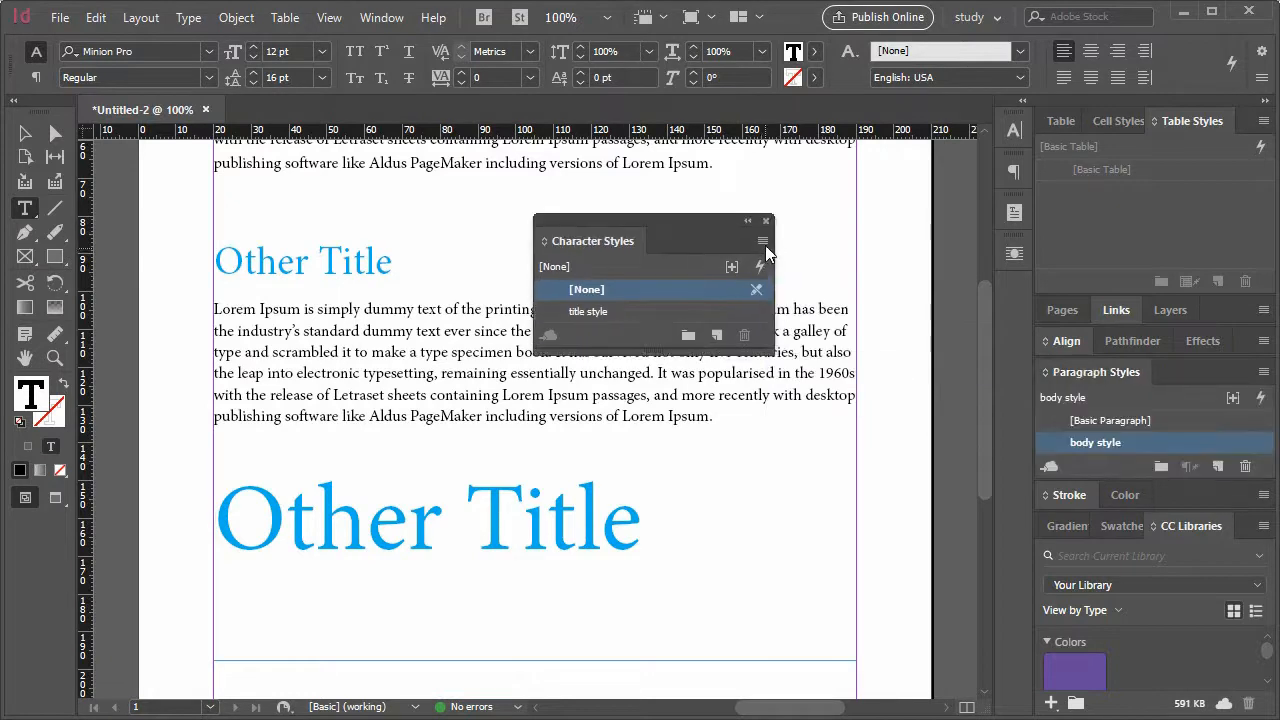
left_click(762, 241)
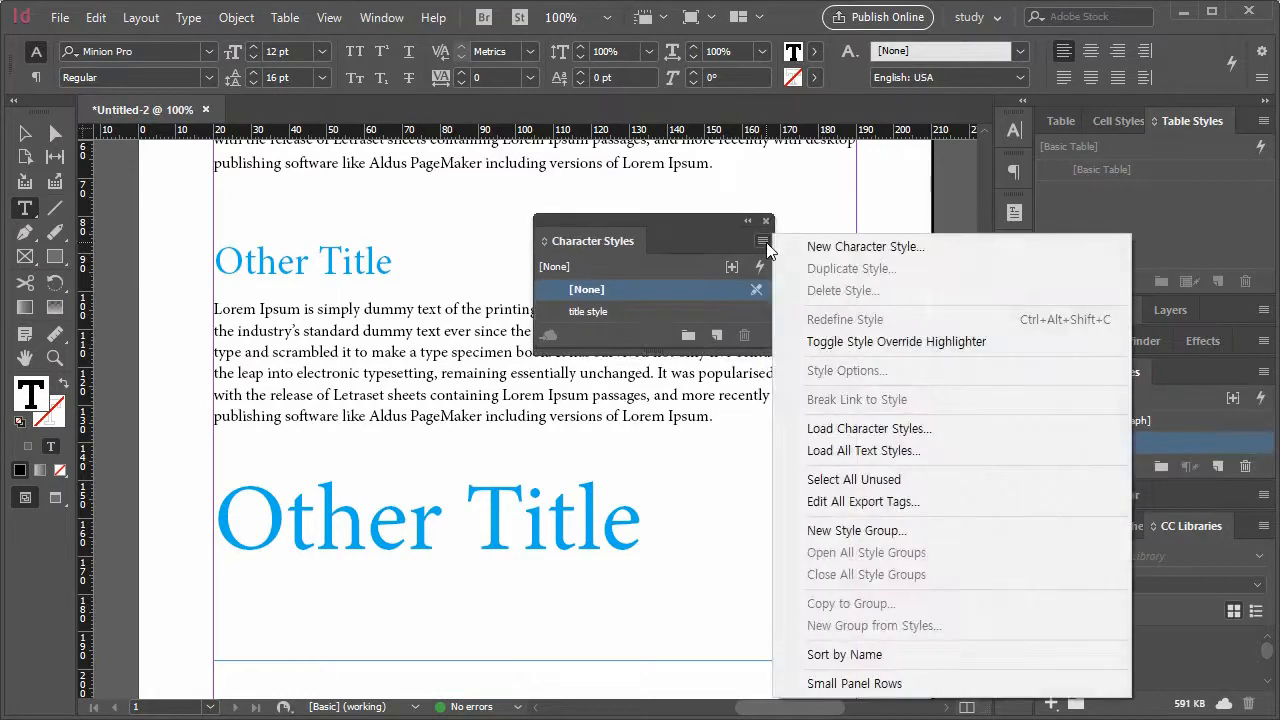
left_click(820, 249)
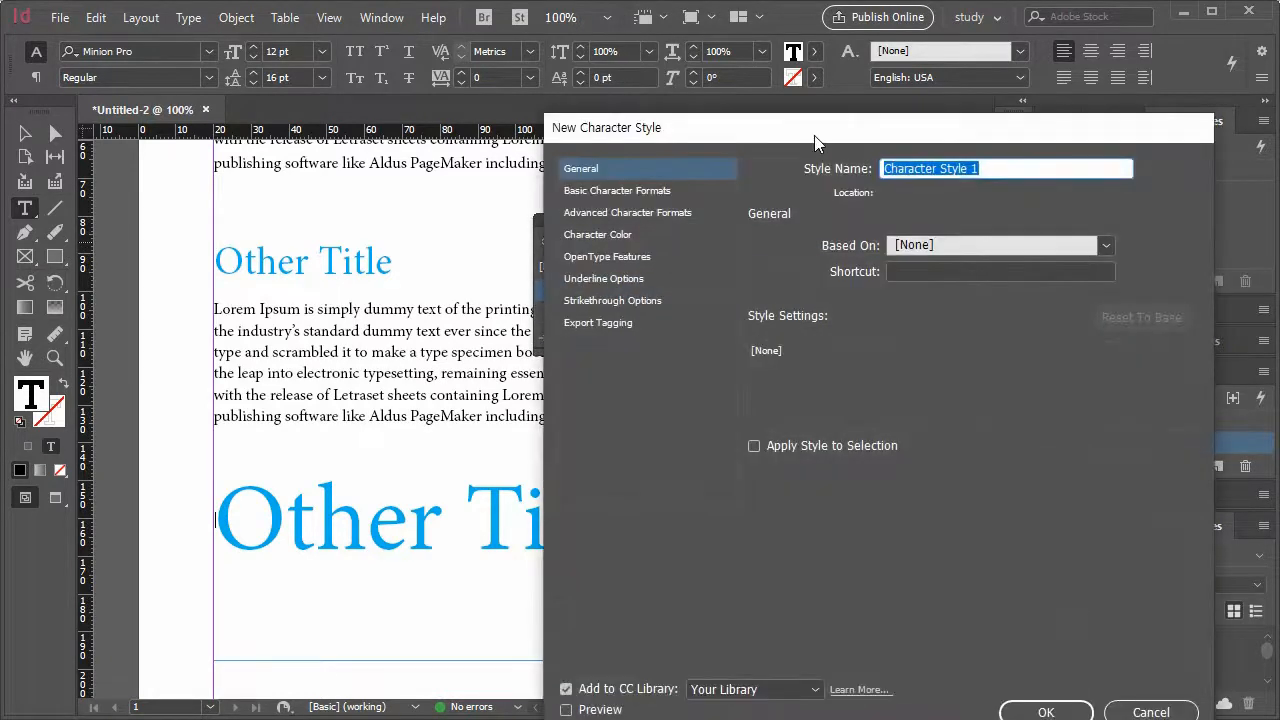
left_click_drag(822, 133, 752, 95)
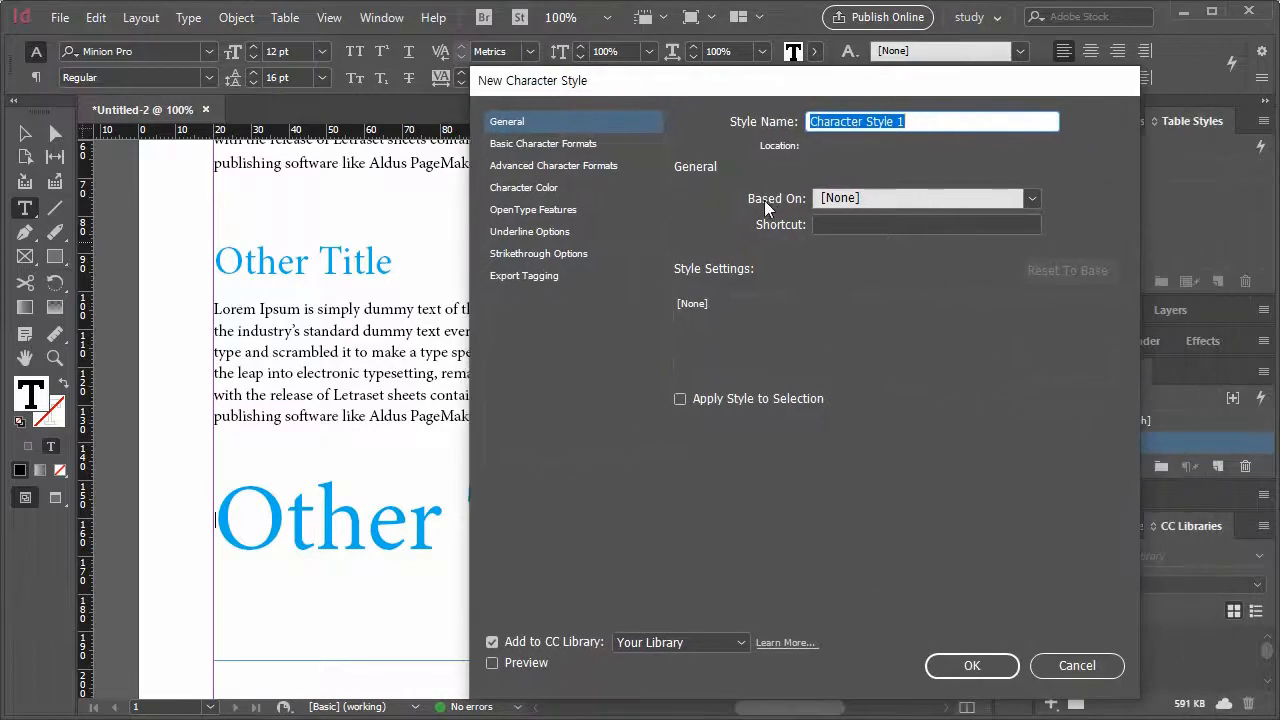
left_click(915, 199)
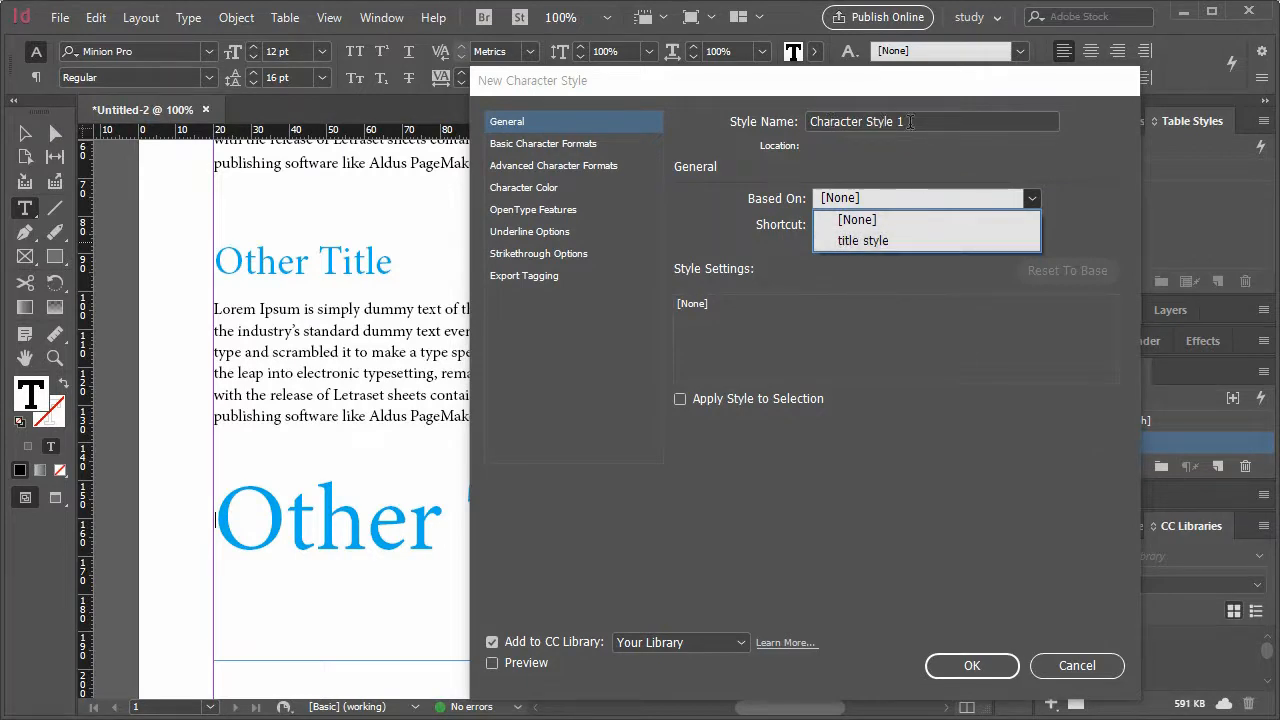
left_click(1071, 668)
left_click(1070, 666)
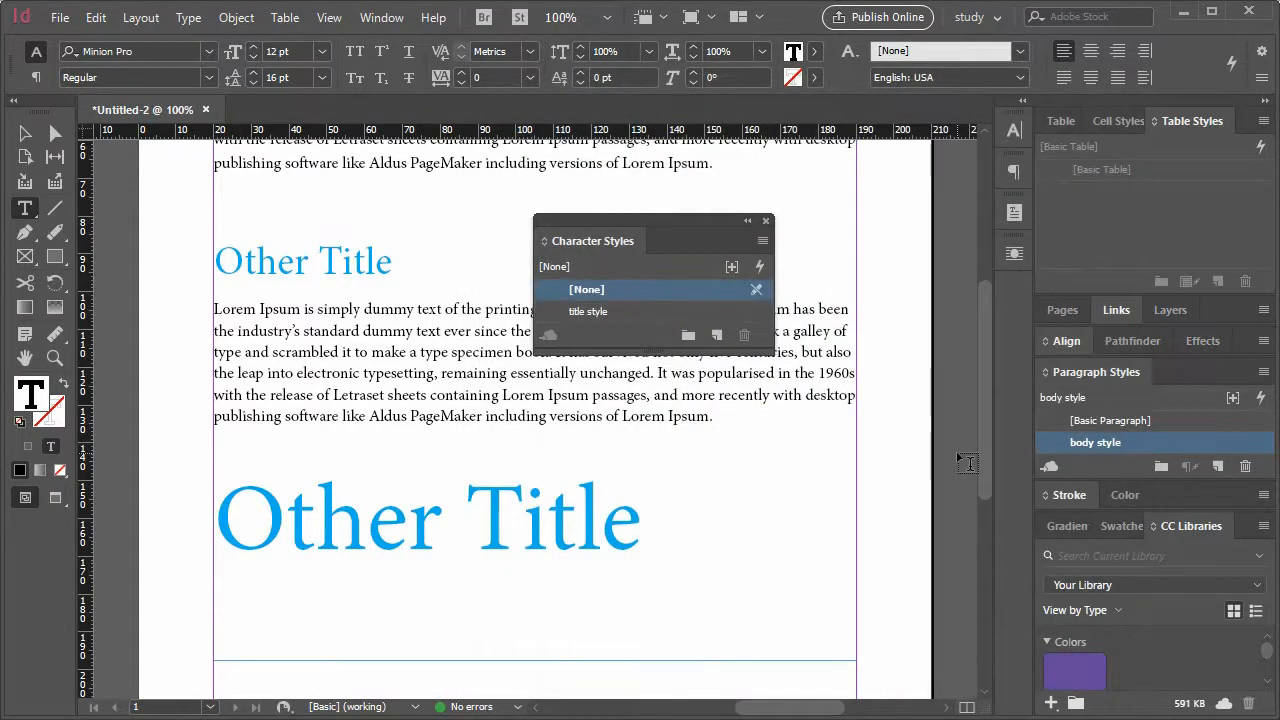